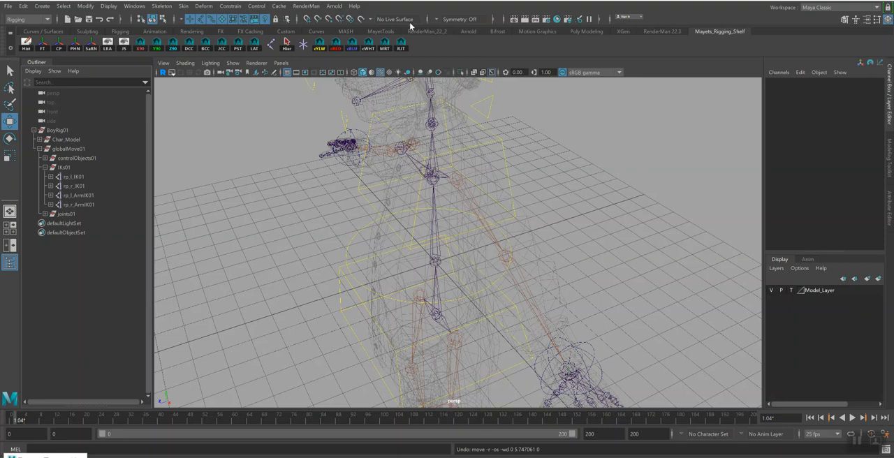
Create a NURBS circle at the origin and delete its construction history
left_click(45, 7)
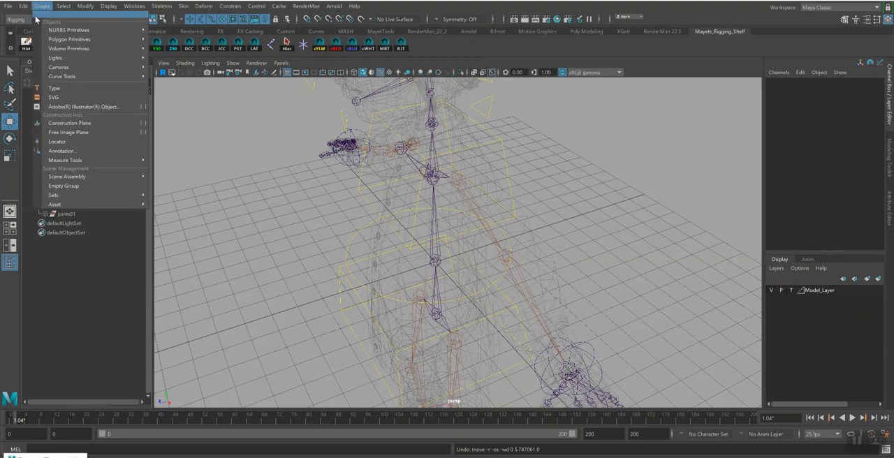
mouse_move(72, 31)
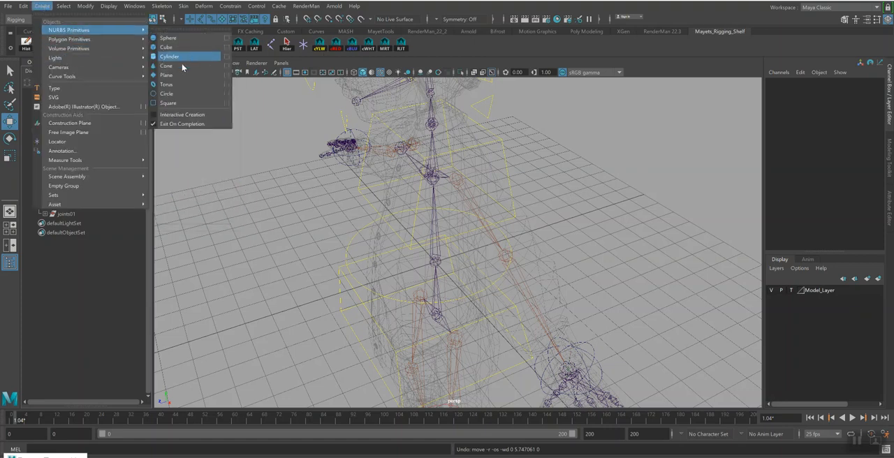
left_click(186, 93)
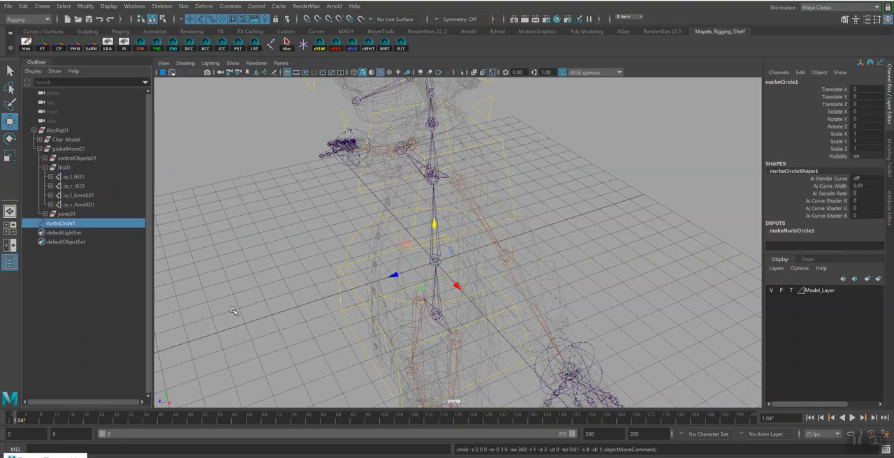
left_click(25, 44)
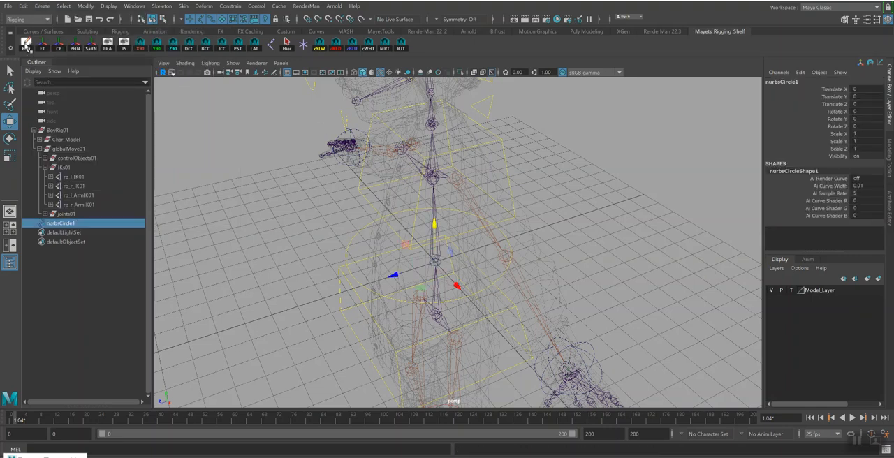
Rename the new circle as cc_l_Elbow01
double_click(68, 224)
type("c")
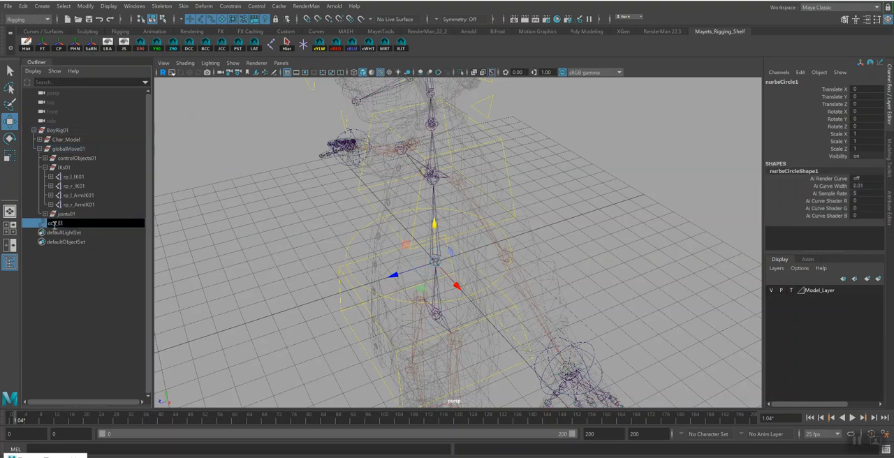
type("c_l_Elbow01")
key("Return")
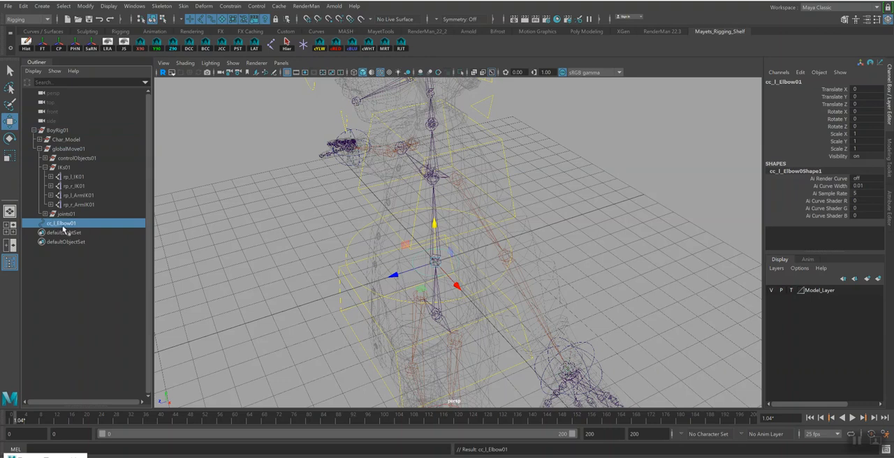
Group the elbow control circle and name the group g_cc_l_Elbow01
double_click(64, 223)
key("ctrl+c")
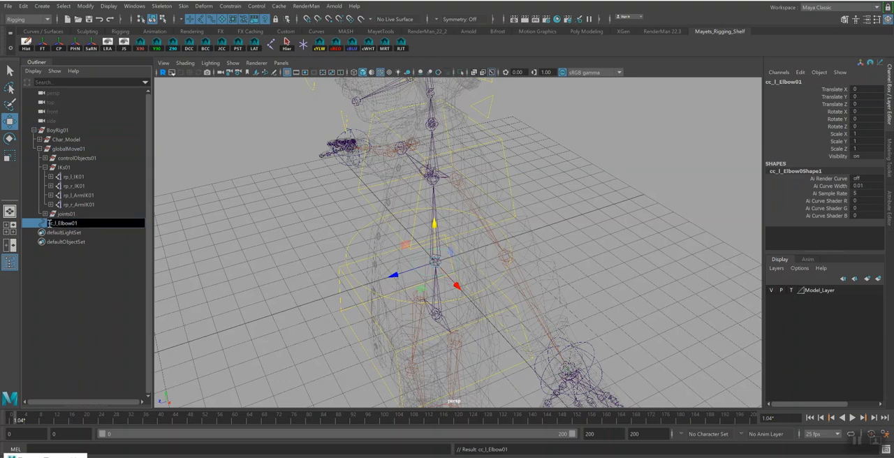
left_click(46, 224)
key("ctrl+g")
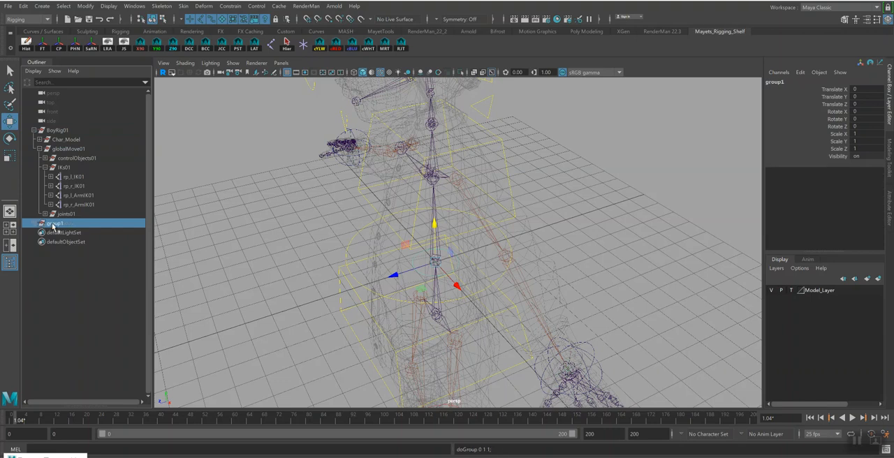
double_click(52, 224)
type("grp")
type("_")
key("ctrl+v")
key("Return")
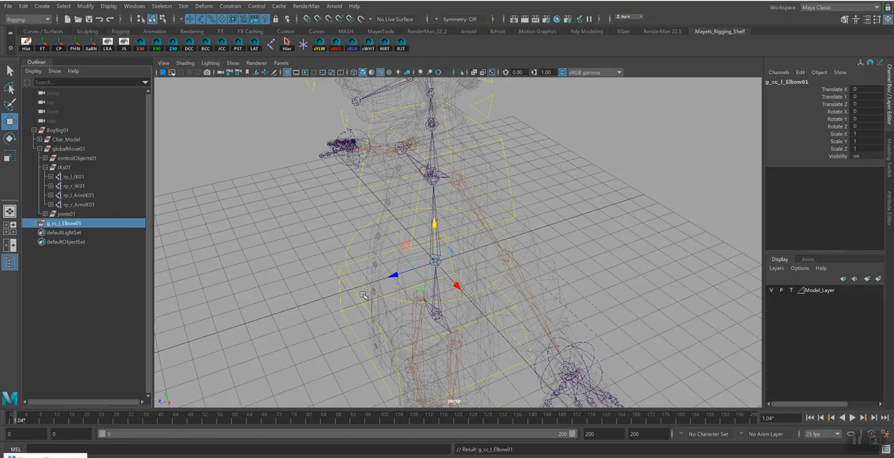
Point-constrain g_cc_l_Elbow01 to the left shoulder and wrist joints, bn_l_Shoulder01 and bn_l_Wrist01, without maintaining offset
left_click_drag(552, 249, 544, 238, "alt")
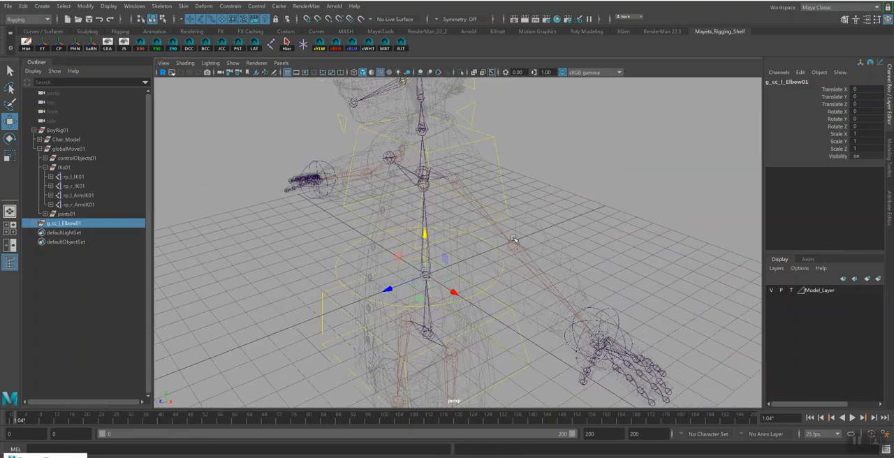
left_click(455, 180)
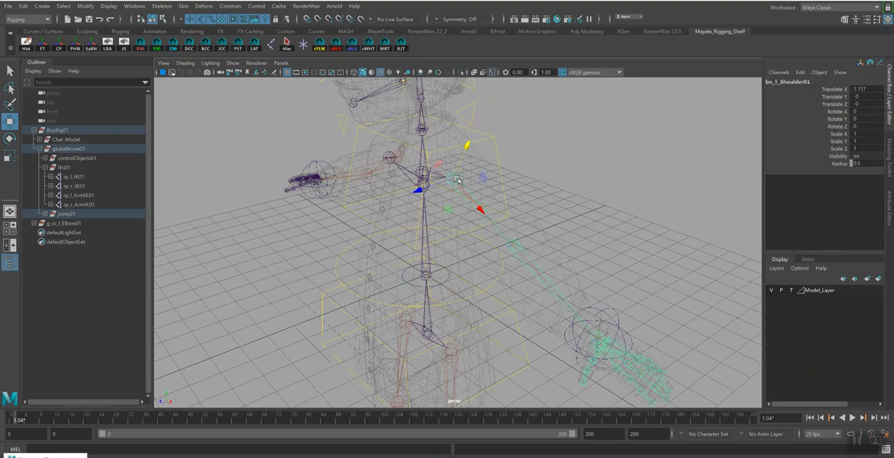
left_click(593, 334)
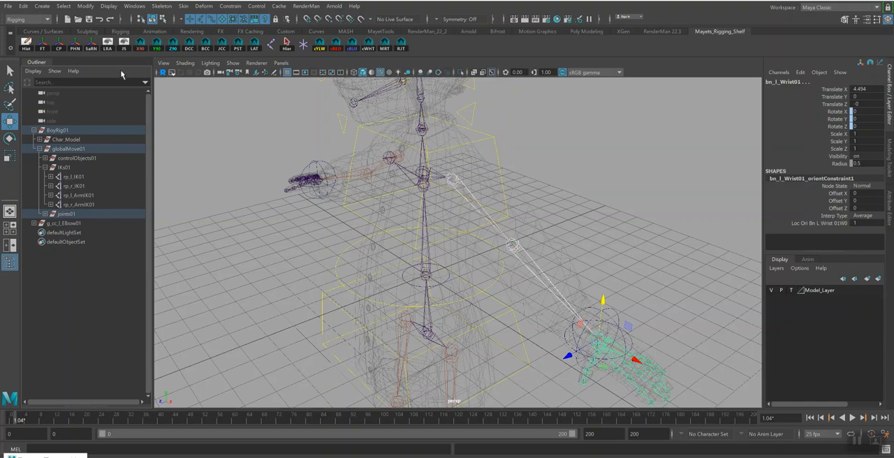
key("f")
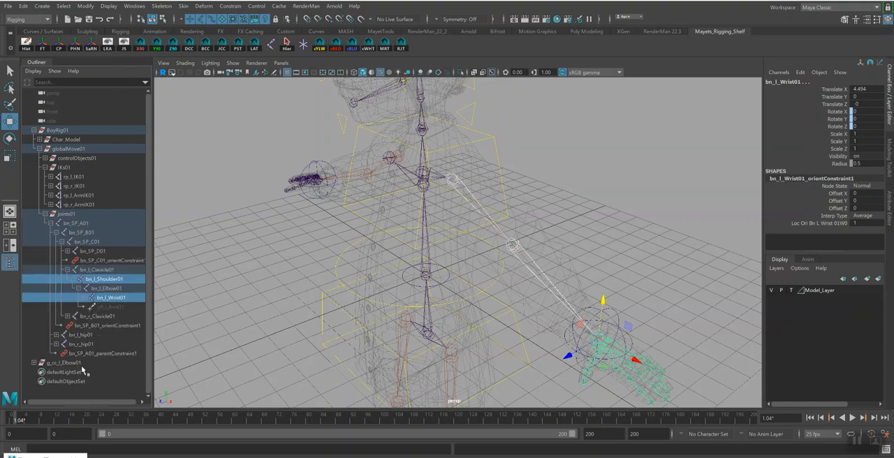
left_click(75, 364, "ctrl")
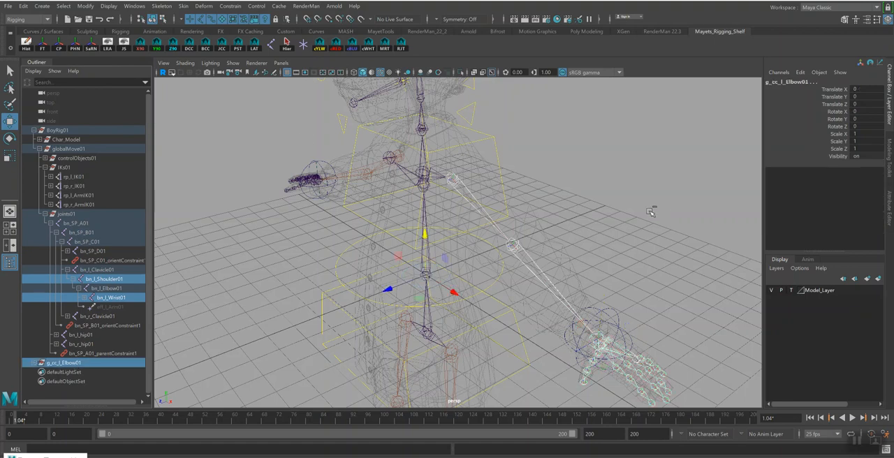
left_click(230, 7)
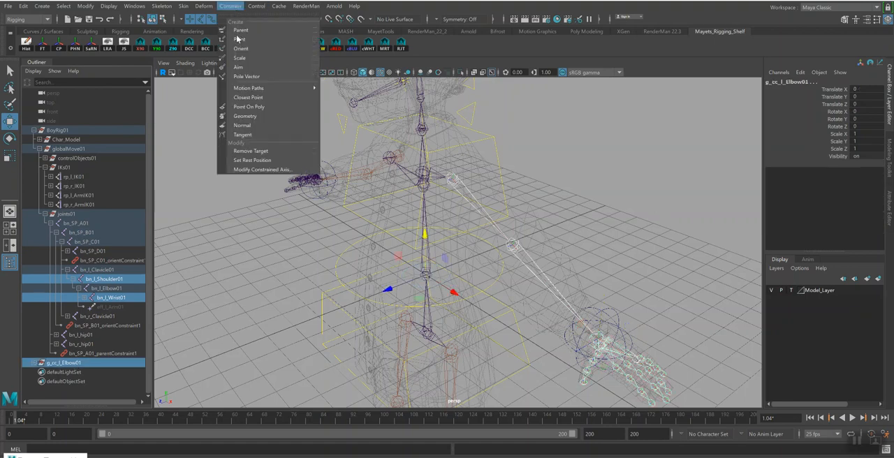
left_click(239, 39)
left_click_drag(544, 215, 545, 184, "alt")
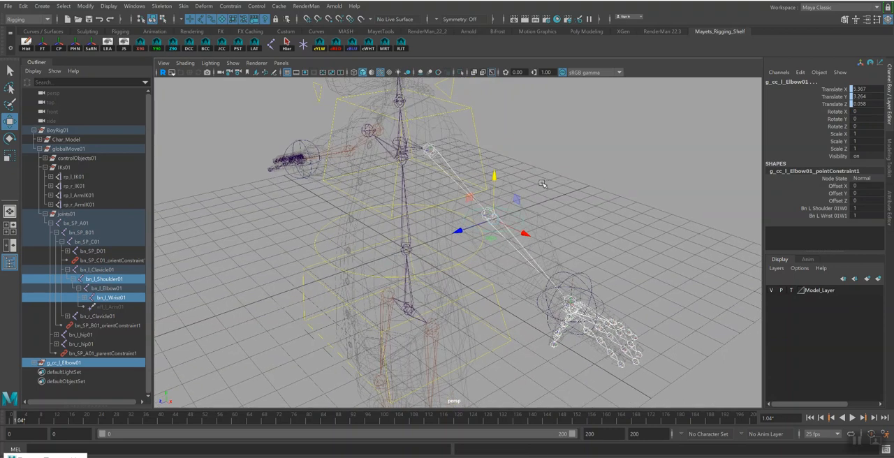
key("q")
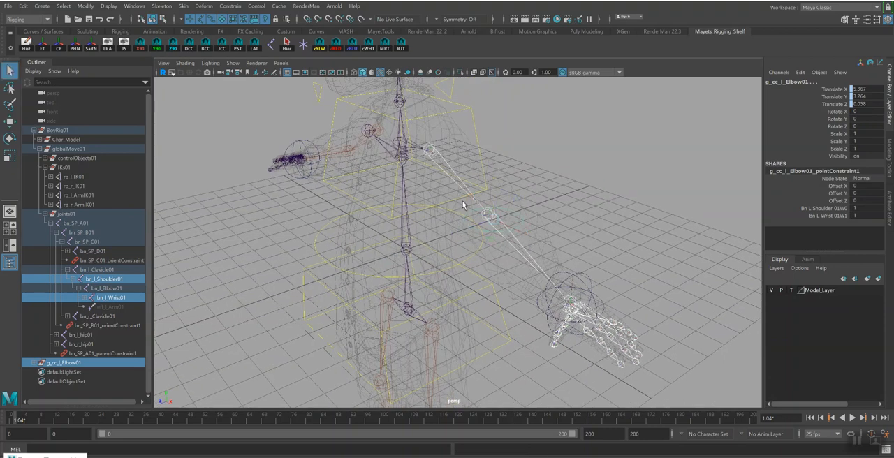
Set up an aim constraint from bn_l_Elbow01 to g_cc_l_Elbow01 with the aim vector set to 0, 0, 1
left_click_drag(434, 165, 563, 212, "alt")
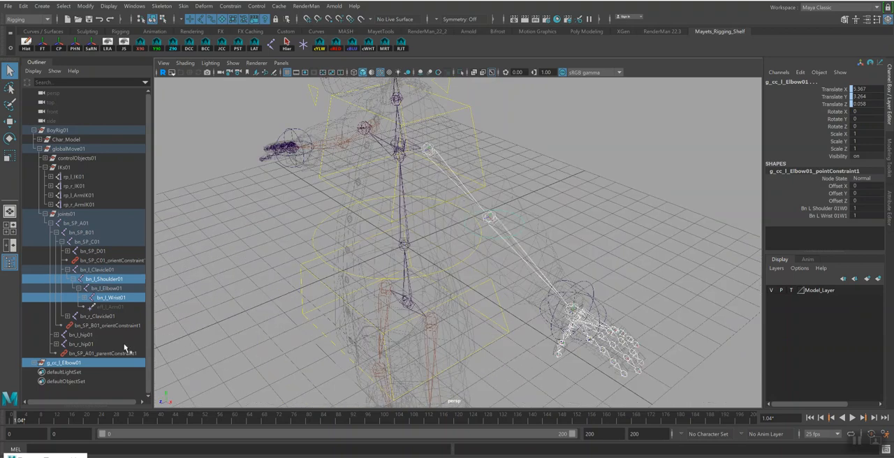
left_click(116, 289)
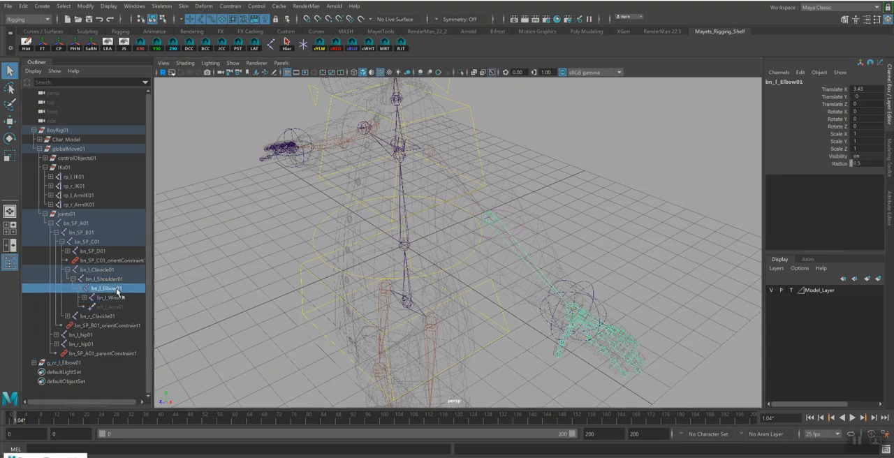
left_click(68, 364, "ctrl")
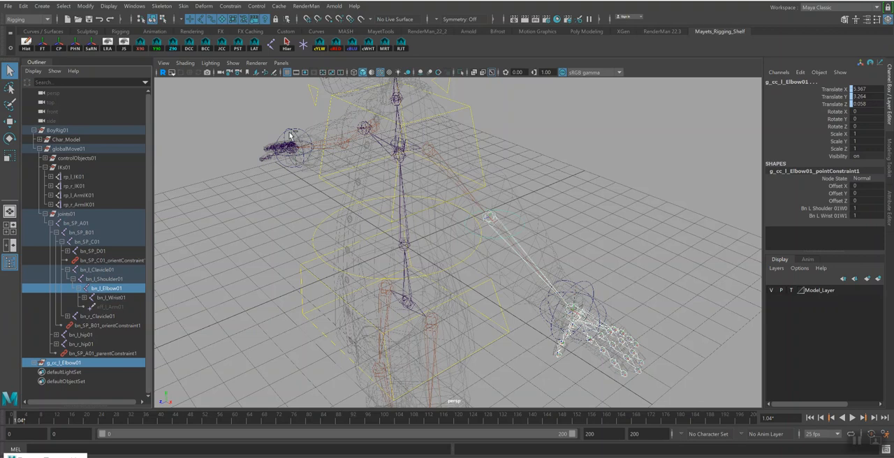
left_click(228, 7)
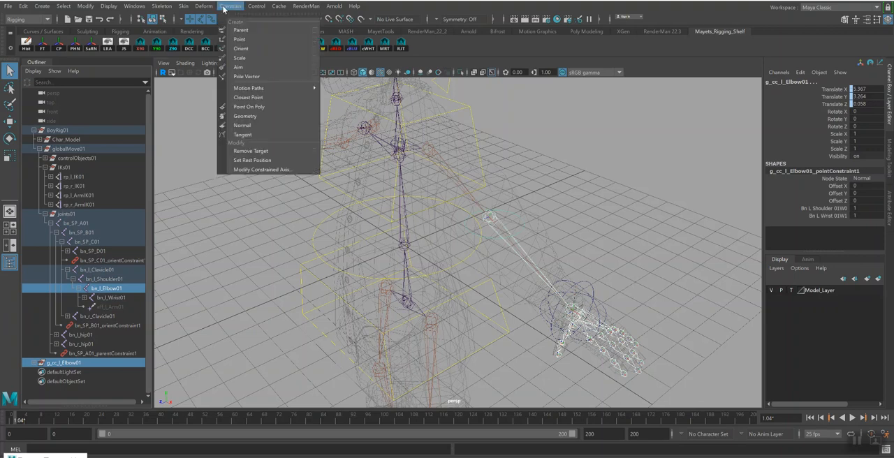
left_click(314, 67)
left_click_drag(252, 220, 180, 134)
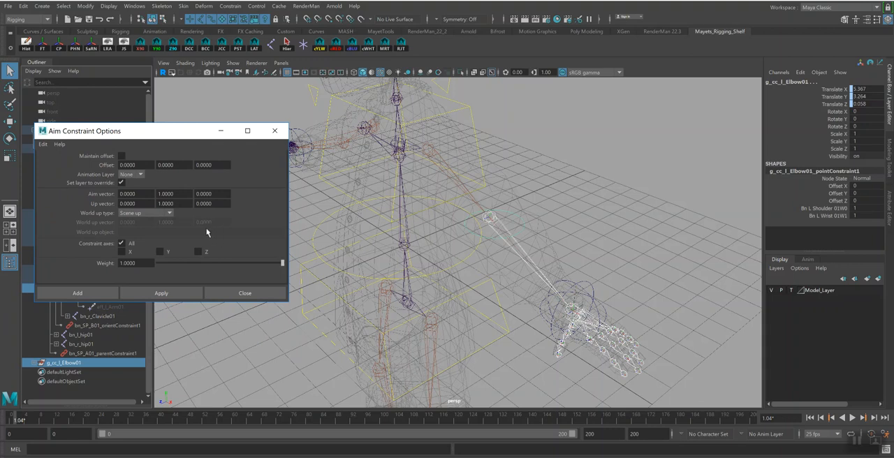
left_click(180, 196)
type("0")
key("Tab")
type("1")
key("Return")
Apply the aim constraint to g_cc_l_Elbow01 and delete the group's point and aim constraints
left_click(184, 296)
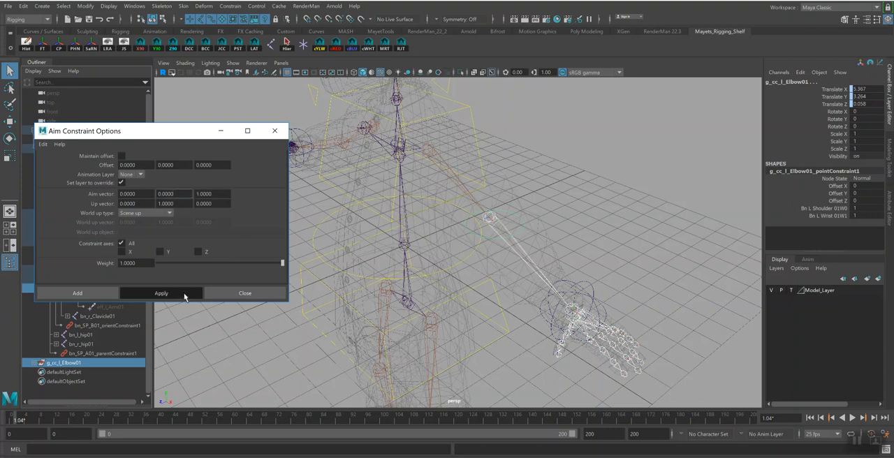
left_click(33, 362)
left_click(77, 381)
left_click(79, 391, "shift")
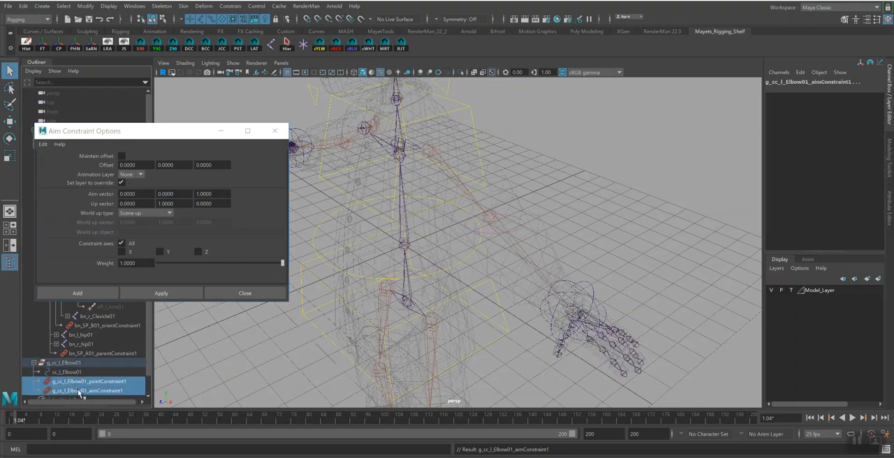
key("Delete")
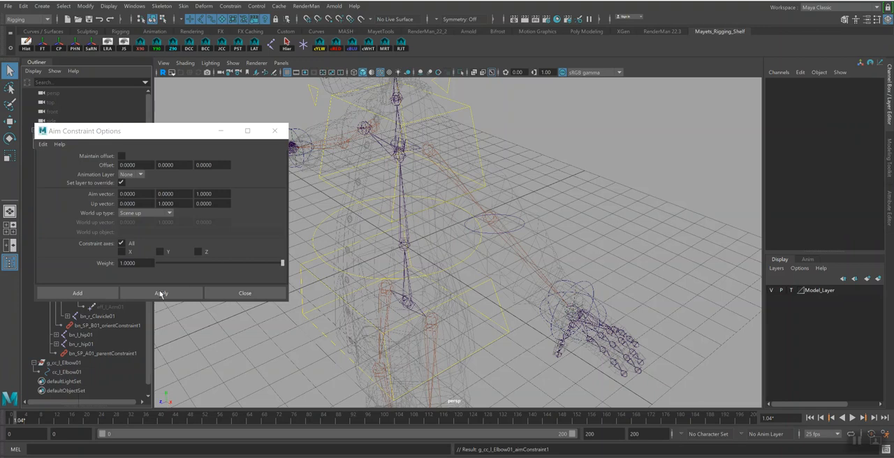
Move g_cc_l_Elbow01 along its local axis to behind the left elbow, at about 7.5, 3.26, -3.56
left_click(63, 363)
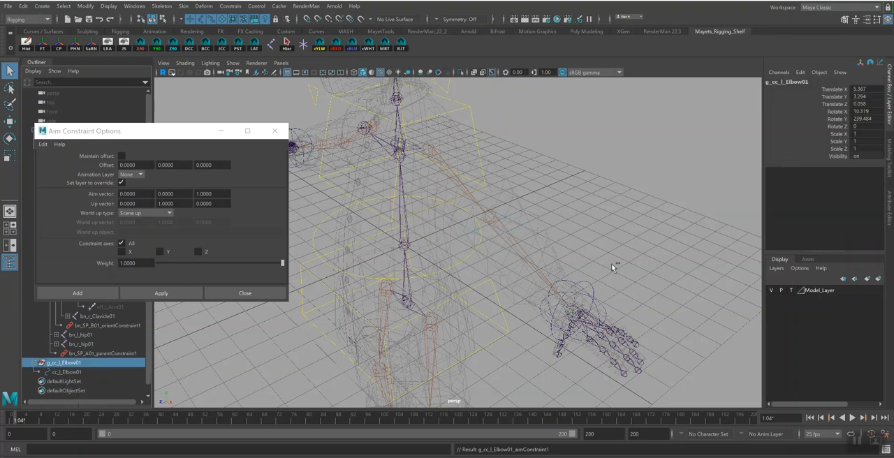
key("w")
left_click_drag(599, 234, 573, 240, "alt")
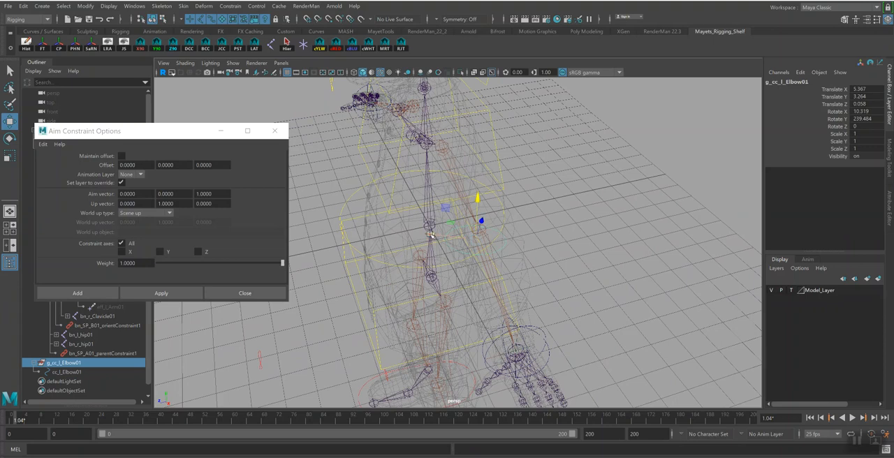
left_click_drag(431, 235, 558, 265)
left_click_drag(577, 223, 517, 251, "alt")
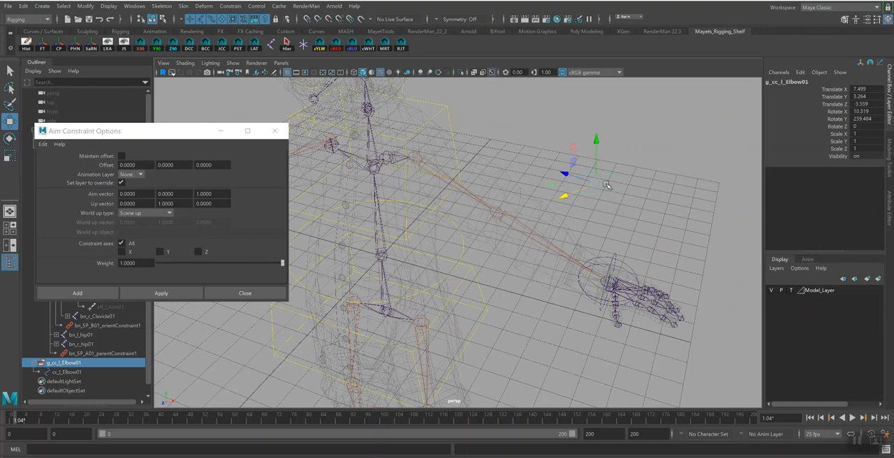
Pole-vector-constrain the left arm IK handle rp_l_ArmIK01 to the elbow control cc_l_Elbow01
key("Down")
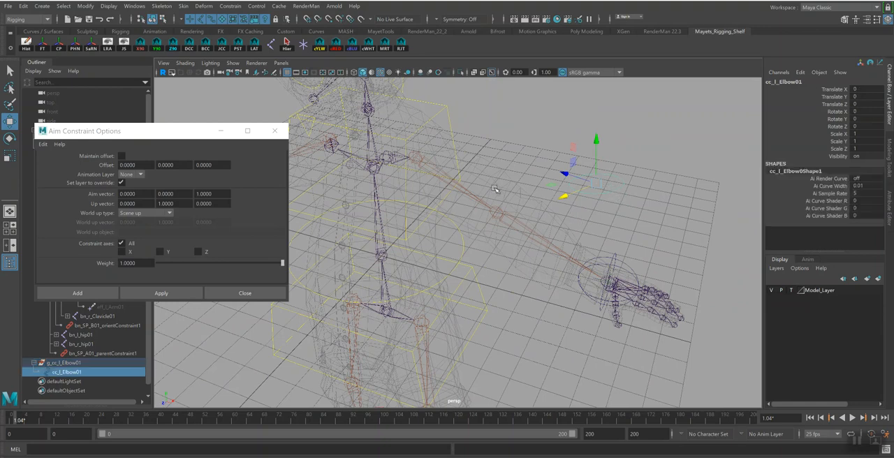
left_click(613, 269)
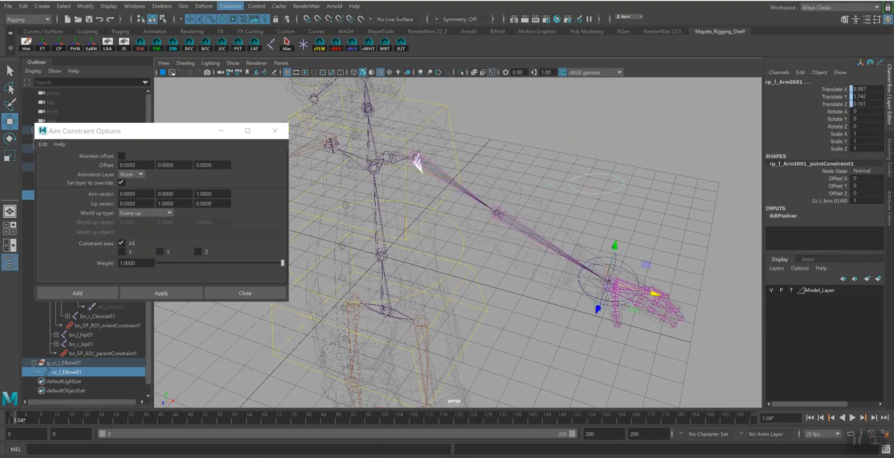
left_click(231, 7)
left_click(245, 77)
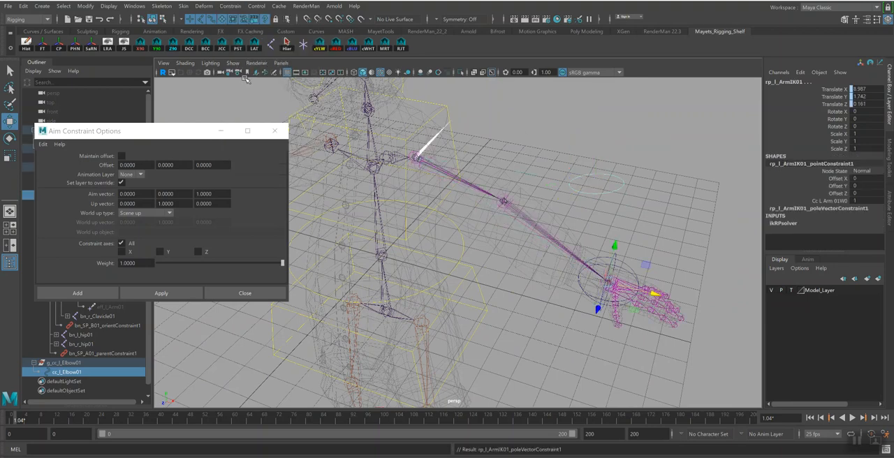
Undo the pole vector constraint, the group move, the constraint deletion and the aim constraint, back to the point-constrained elbow group
key("ctrl+z")
key("ctrl+z")
key("ctrl+z")
key("ctrl+z")
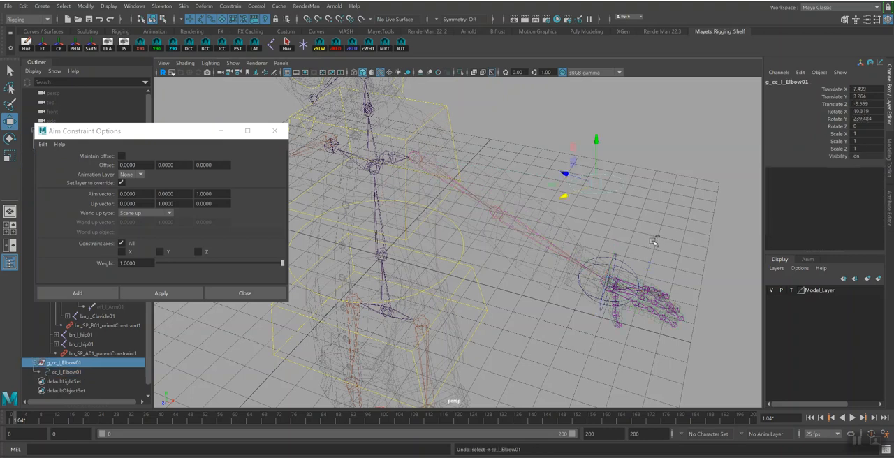
key("ctrl+z")
key("ctrl+z")
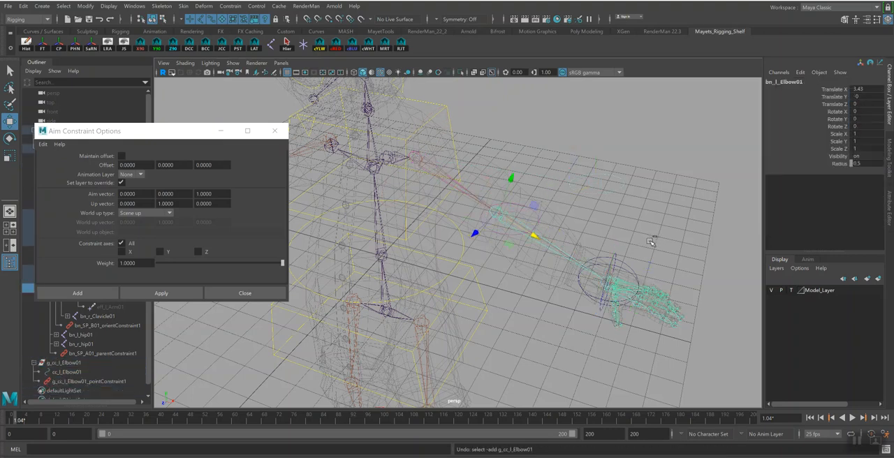
key("ctrl+z")
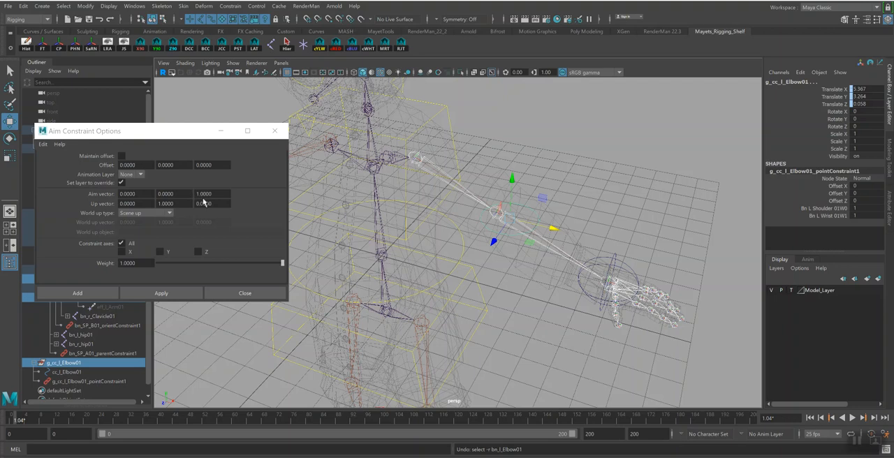
key("q")
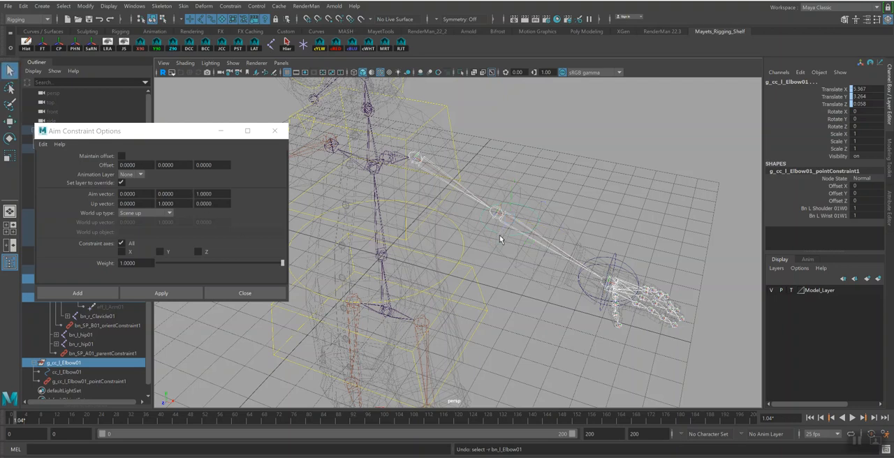
Aim-constrain g_cc_l_Elbow01 to the left elbow joint with the aim vector set to 0, 1, 0
left_click(504, 223)
left_click(504, 217)
left_click(105, 364)
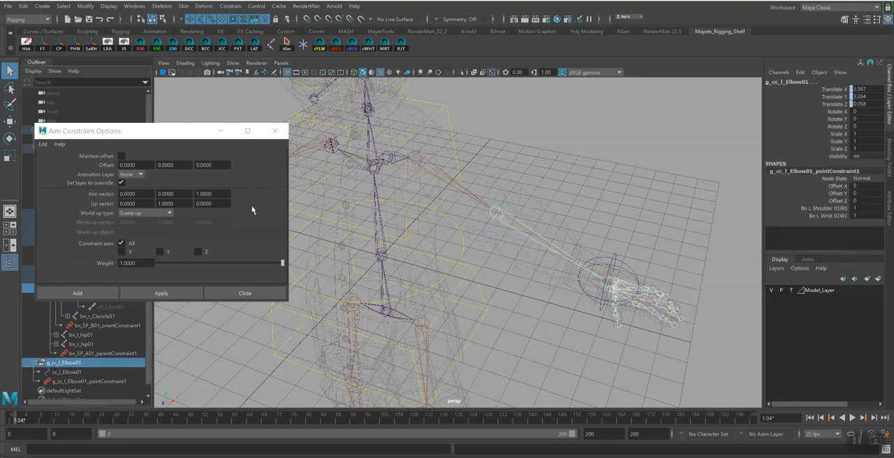
left_click(176, 194)
type("1")
key("Tab")
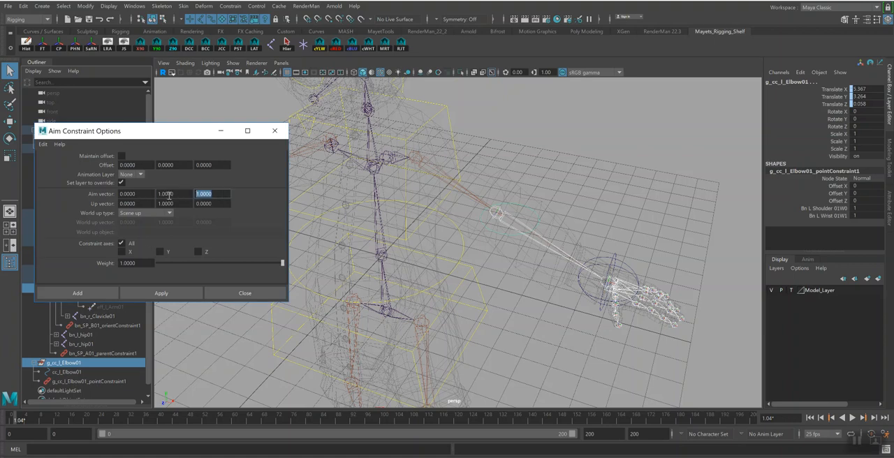
type("0")
left_click(196, 204)
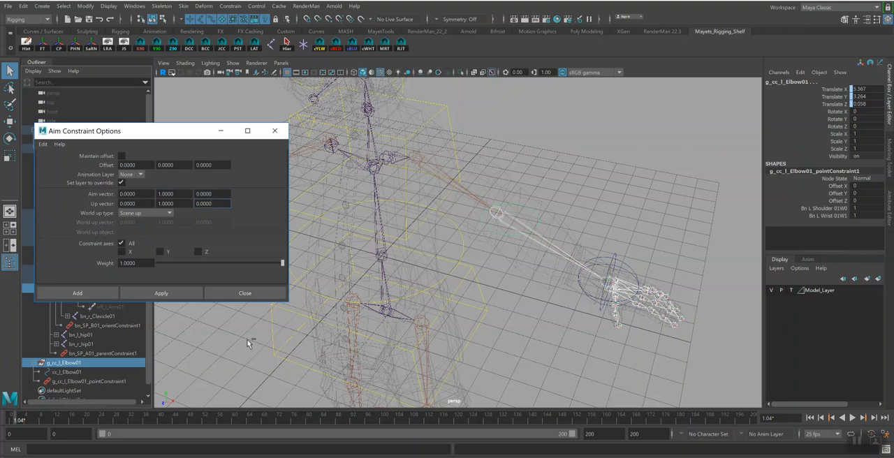
left_click(161, 294)
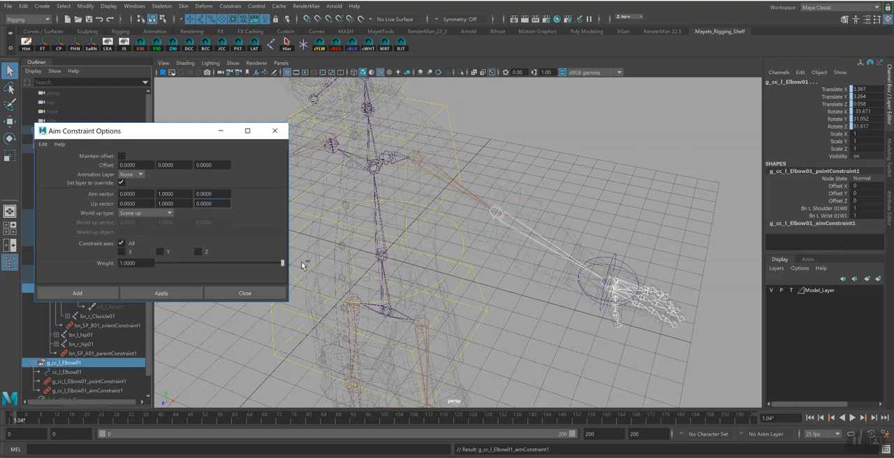
Delete the point and aim constraints under g_cc_l_Elbow01
left_click_drag(568, 252, 476, 212, "alt")
left_click_drag(98, 381, 114, 389)
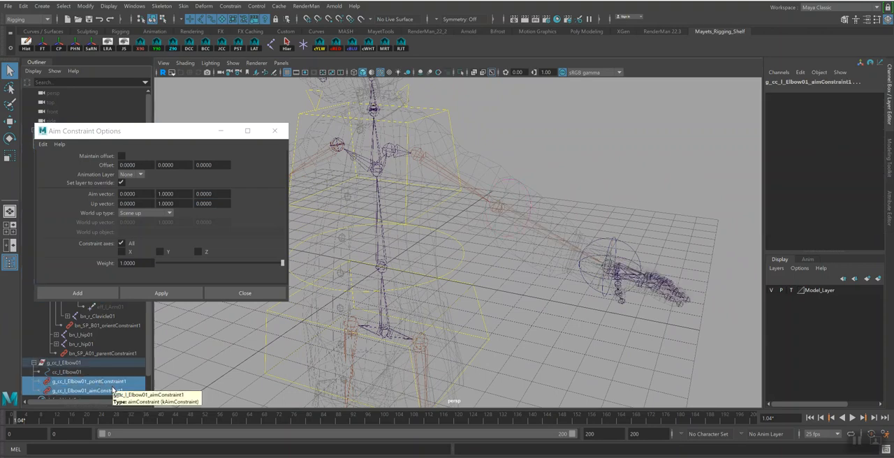
key("Delete")
Move g_cc_l_Elbow01 to behind the left arm, at about 1.368, 2.418, -2.299
left_click(66, 363)
left_click_drag(591, 236, 460, 271, "alt")
key("w")
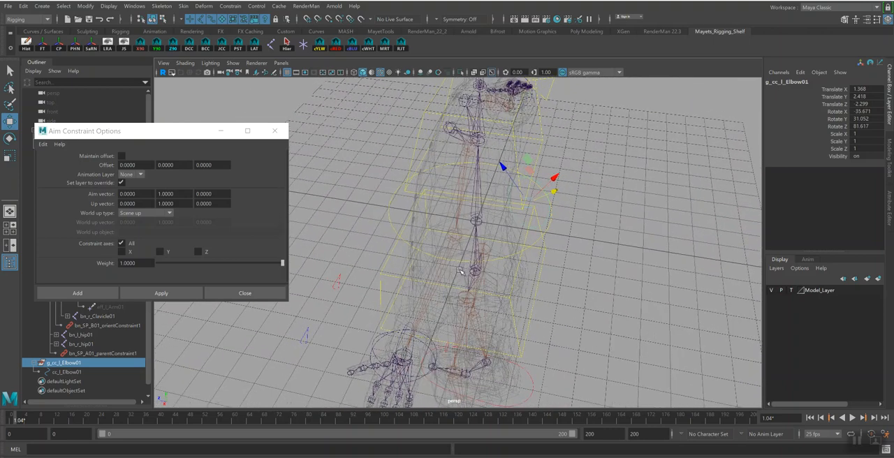
Pole-vector-constrain rp_l_ArmIK01 to the cc_l_Elbow01 control and close the aim constraint options
left_click(66, 371)
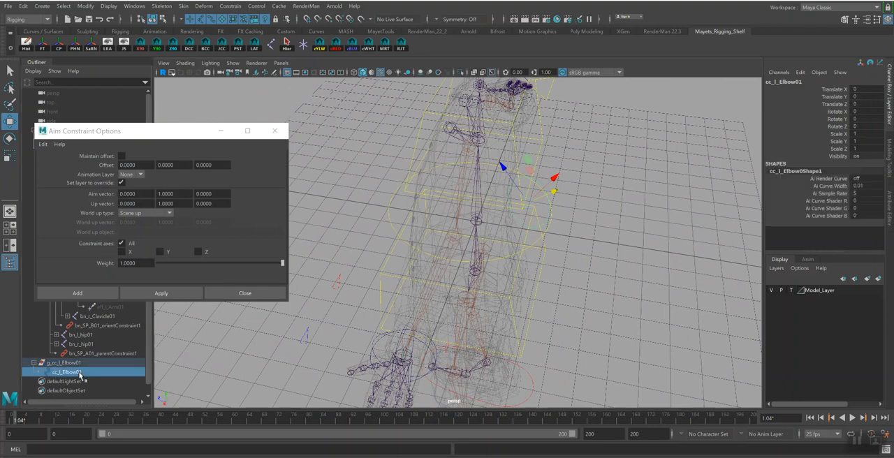
left_click_drag(446, 249, 464, 258, "alt")
left_click_drag(621, 297, 601, 277, "alt")
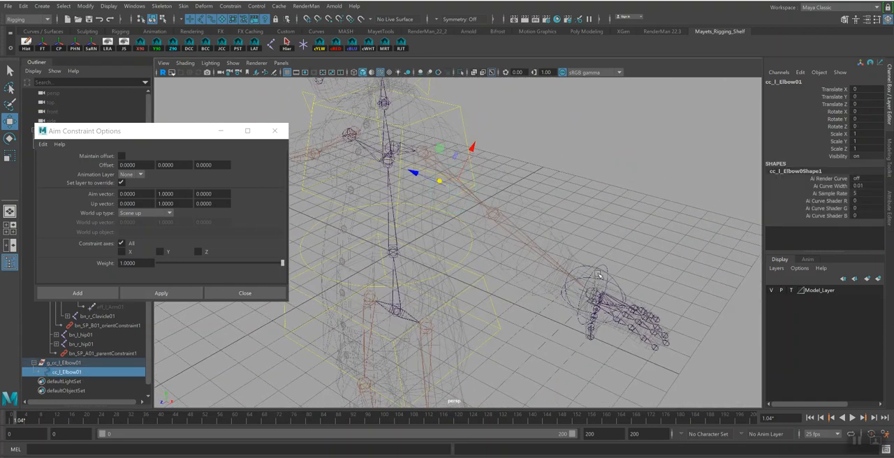
left_click(596, 275)
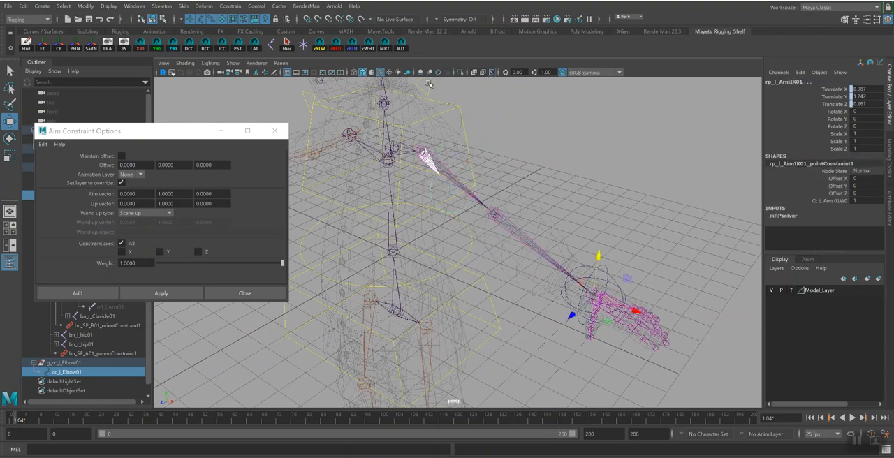
left_click(225, 7)
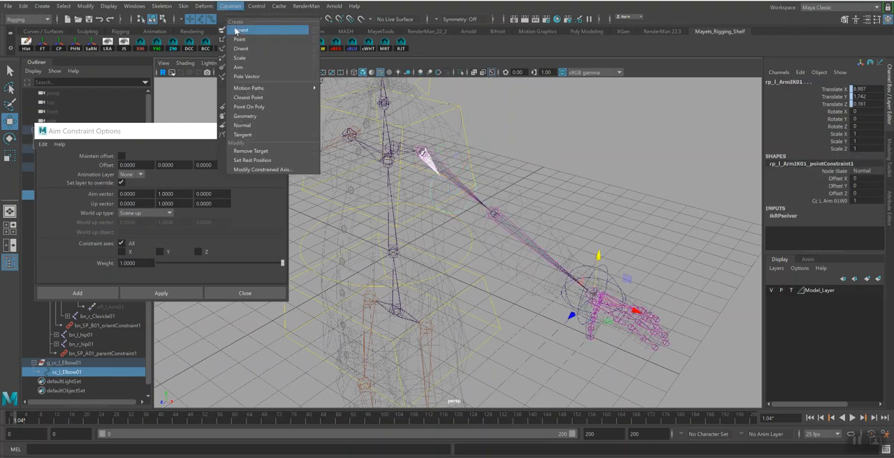
left_click(247, 76)
left_click_drag(528, 194, 541, 188, "alt")
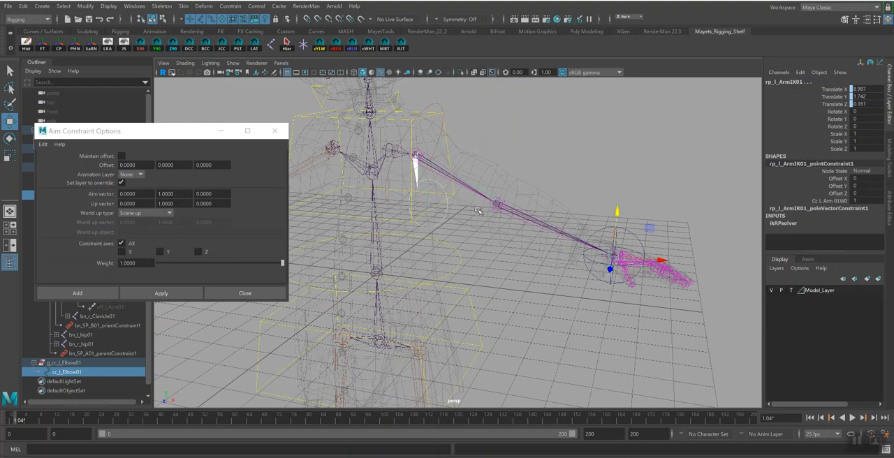
left_click_drag(512, 218, 542, 231, "alt")
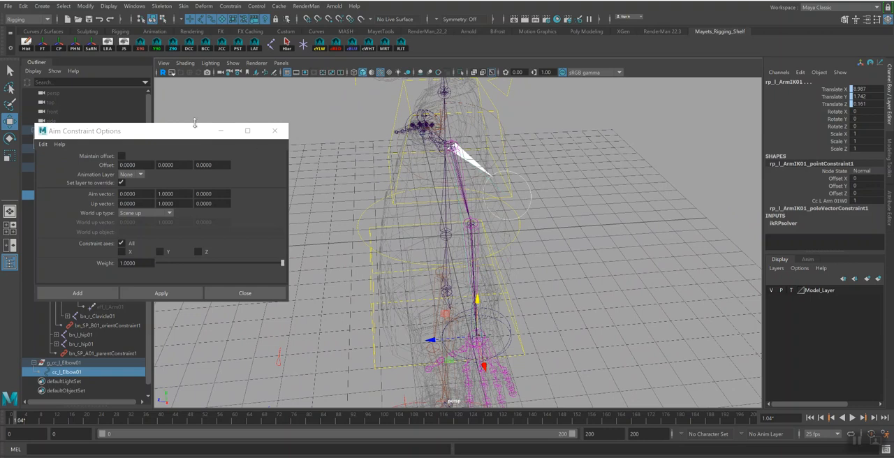
left_click_drag(411, 231, 417, 232, "alt")
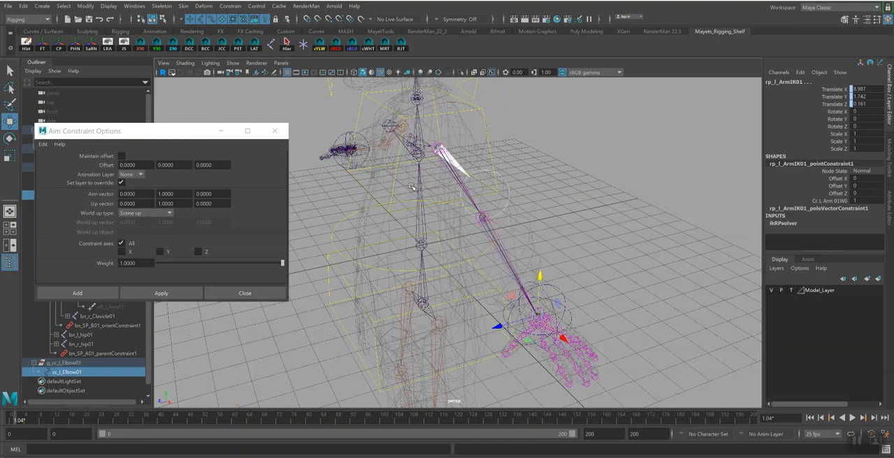
left_click_drag(391, 169, 433, 183, "alt")
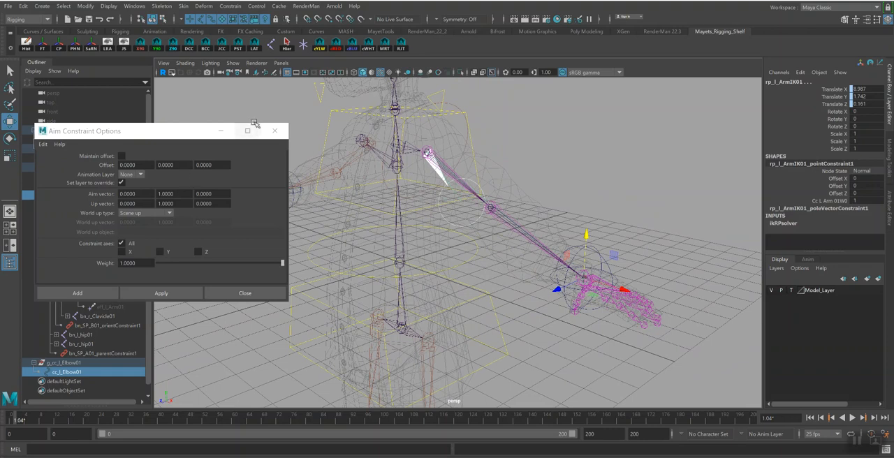
left_click(275, 132)
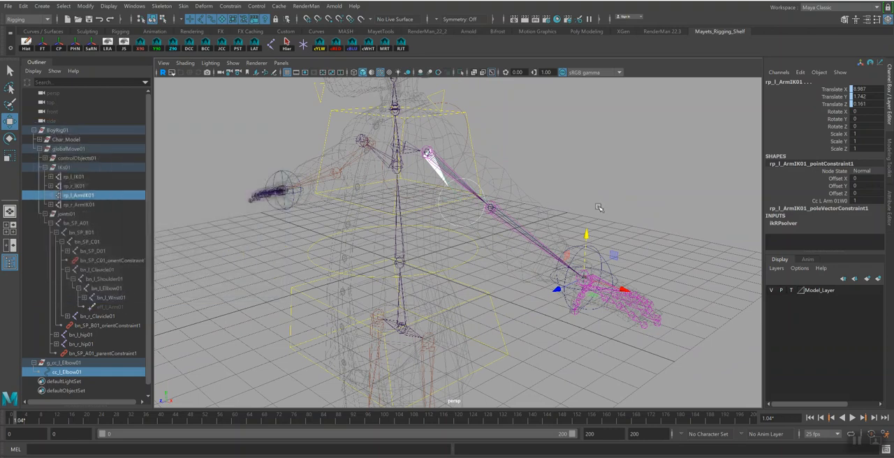
Select all CVs of the cc_l_Elbow01 curve in component mode and scale them down to a smaller circle
left_click(629, 201)
left_click_drag(629, 201, 570, 210, "alt")
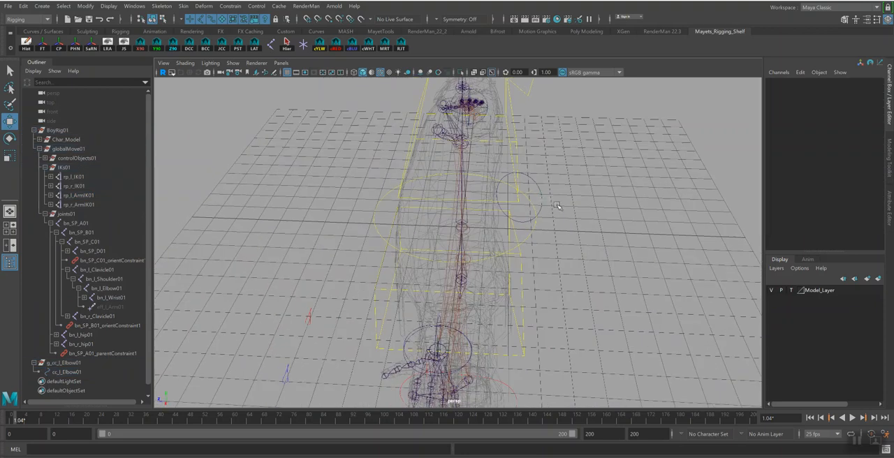
left_click(540, 198)
key("q")
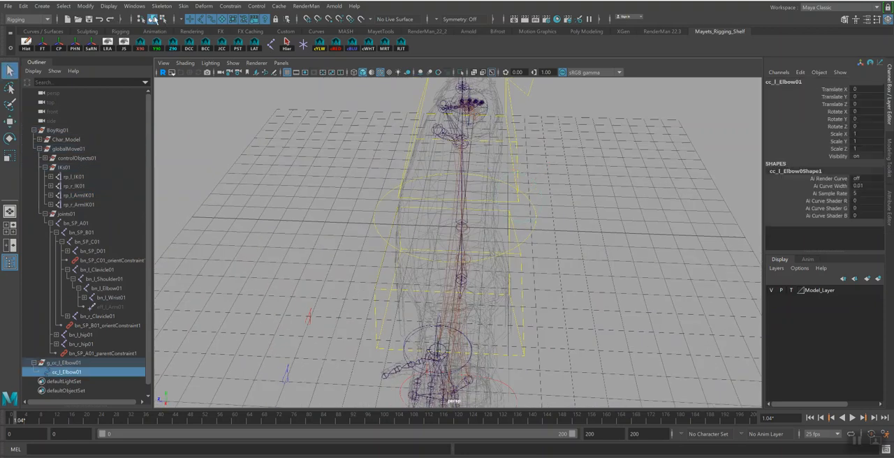
left_click(163, 19)
left_click_drag(468, 151, 573, 213)
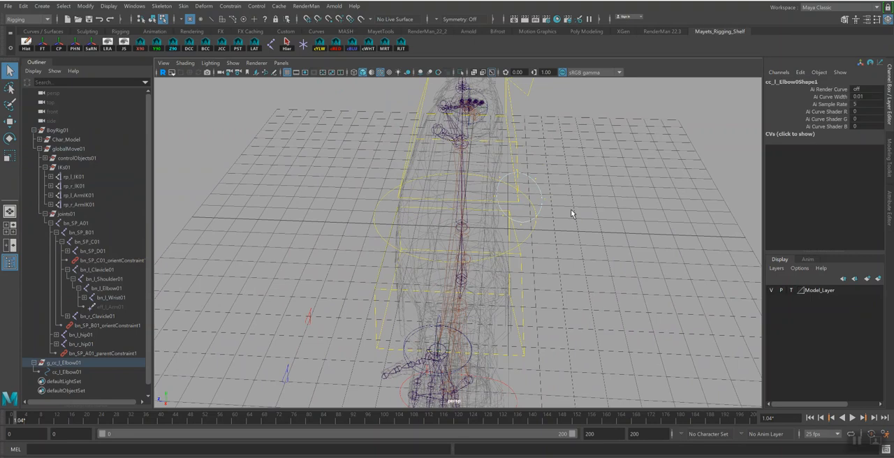
key("r")
Move the cc_l_Elbow01 curve's CVs farther back, well behind the character's left arm
key("w")
left_click_drag(504, 202, 466, 169, "alt")
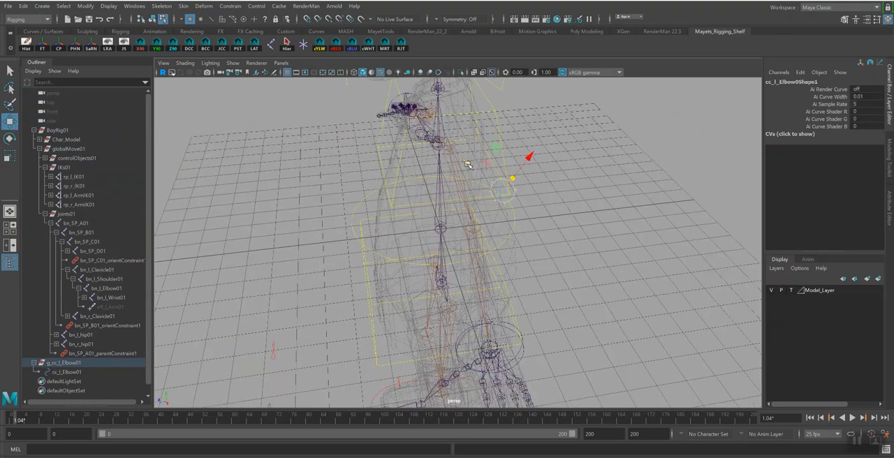
key("w")
left_click(512, 198)
left_click_drag(512, 198, 465, 197)
left_click_drag(594, 231, 584, 285, "alt")
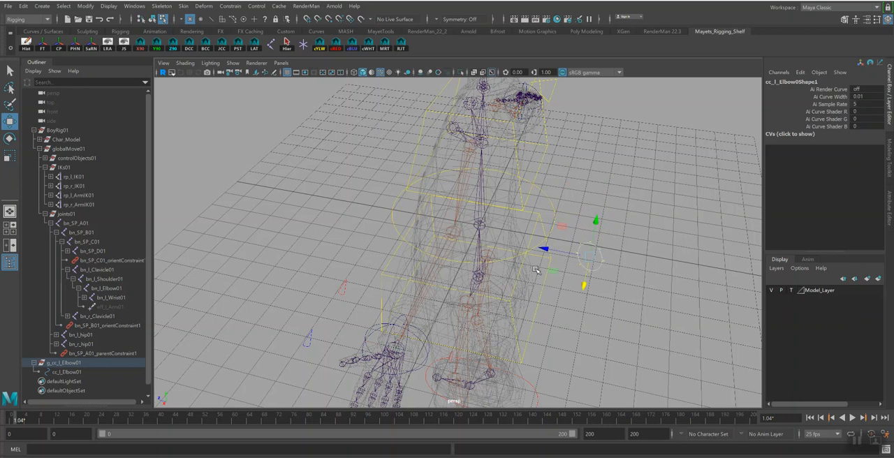
Try moving rig parts in object mode and undo back to the elbow curve's component selection
left_click(153, 19)
left_click_drag(511, 244, 478, 191, "alt")
left_click(479, 167)
left_click_drag(531, 163, 573, 219)
left_click_drag(469, 190, 477, 180)
key("ctrl+z")
key("ctrl+z")
key("ctrl+z")
key("ctrl+z")
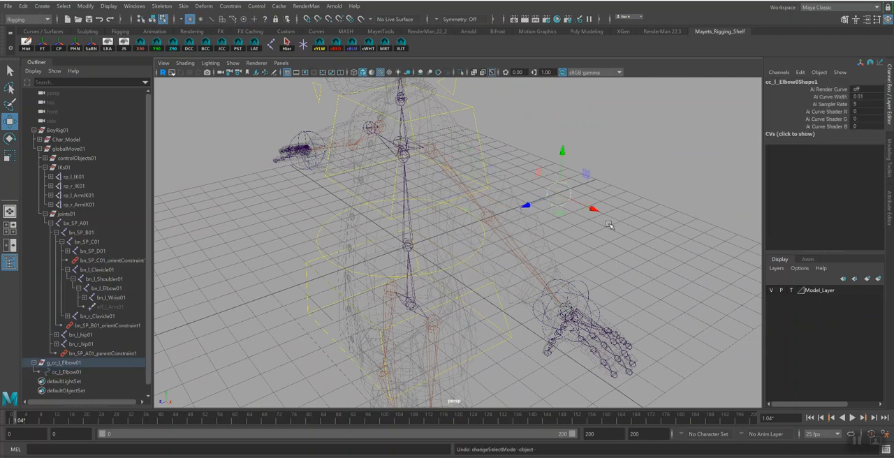
Return to object selection mode, test the arm by moving cc_l_Elbow01, and undo that move
left_click_drag(608, 225, 405, 215, "alt")
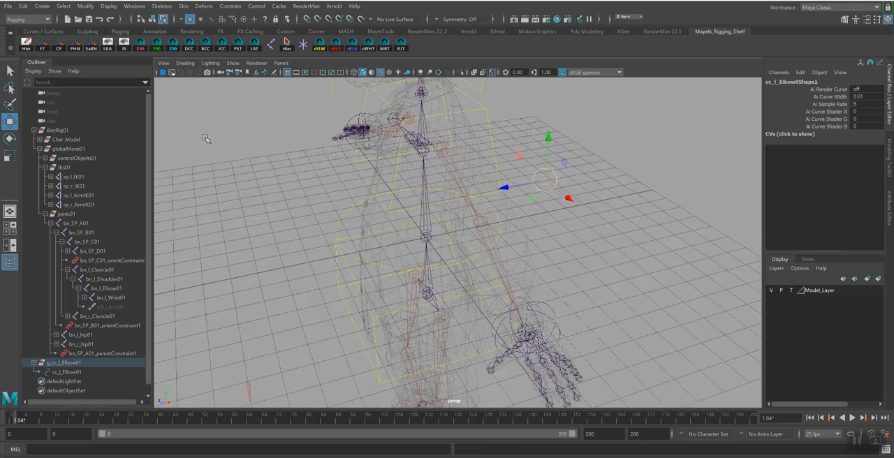
left_click(152, 19)
left_click_drag(538, 276, 582, 263, "alt")
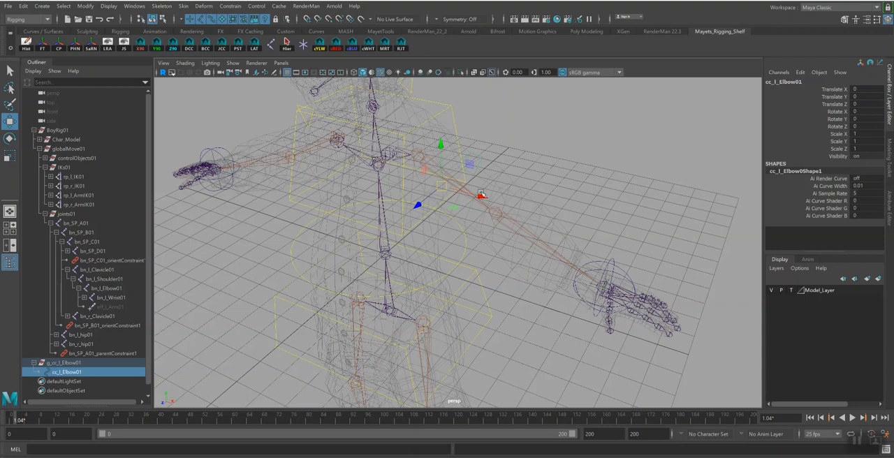
key("ctrl+z")
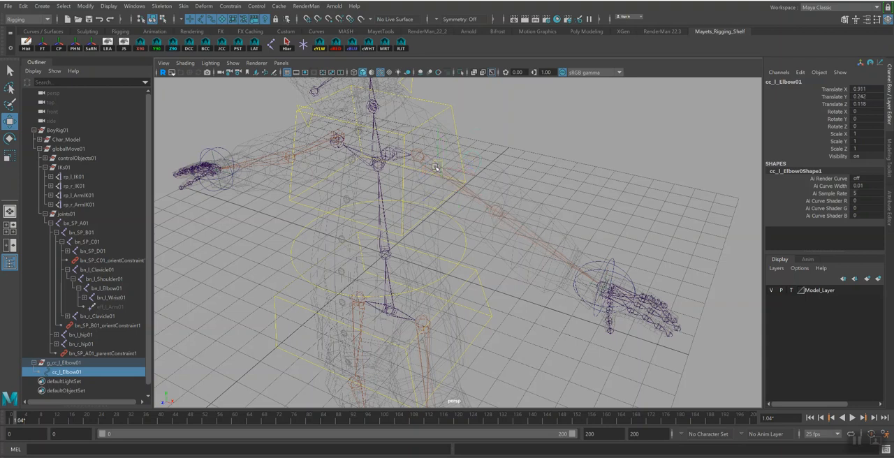
left_click_drag(589, 230, 576, 219, "alt")
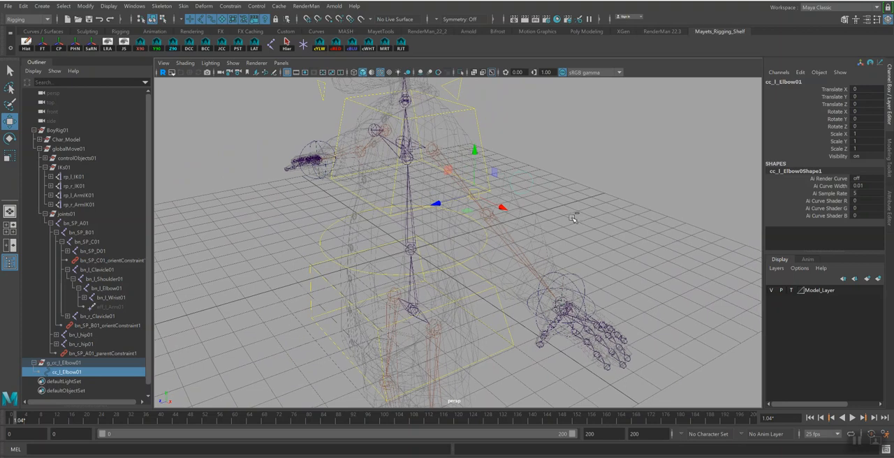
Save the scene and save a new version of it as Rig_School_ArmCtrlsIKs_vs04.ma
key("ctrl+s")
left_click(440, 248)
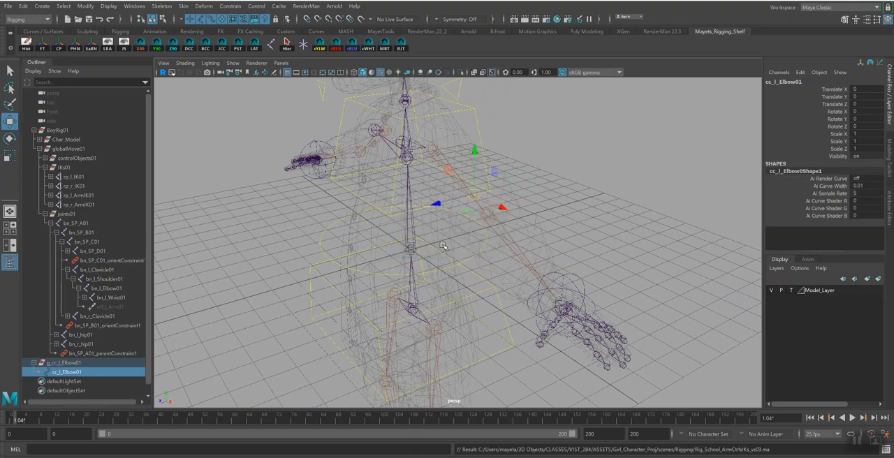
left_click(8, 6)
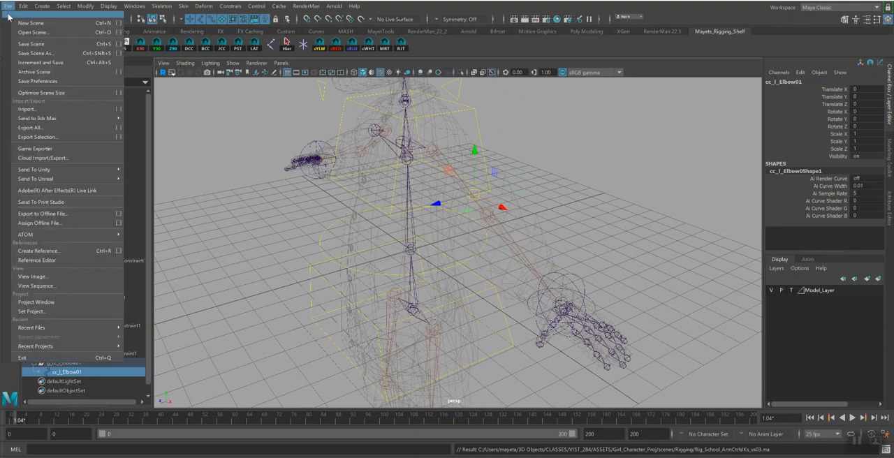
left_click(26, 57)
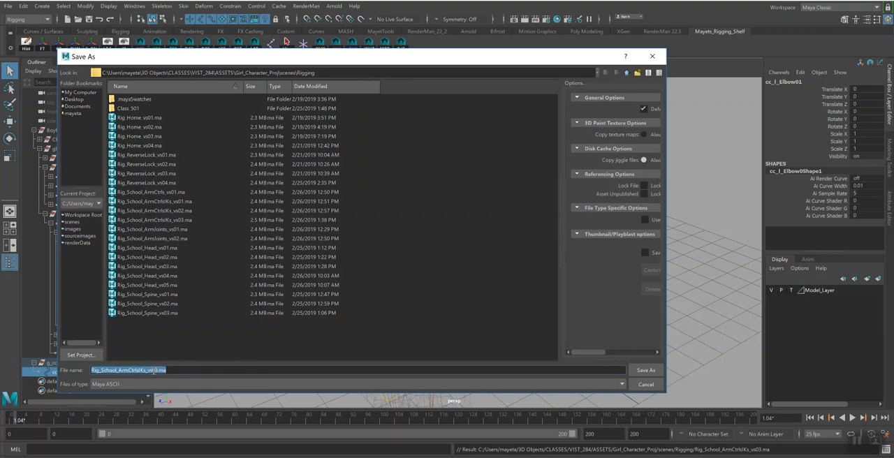
left_click_drag(153, 371, 161, 371)
type("04")
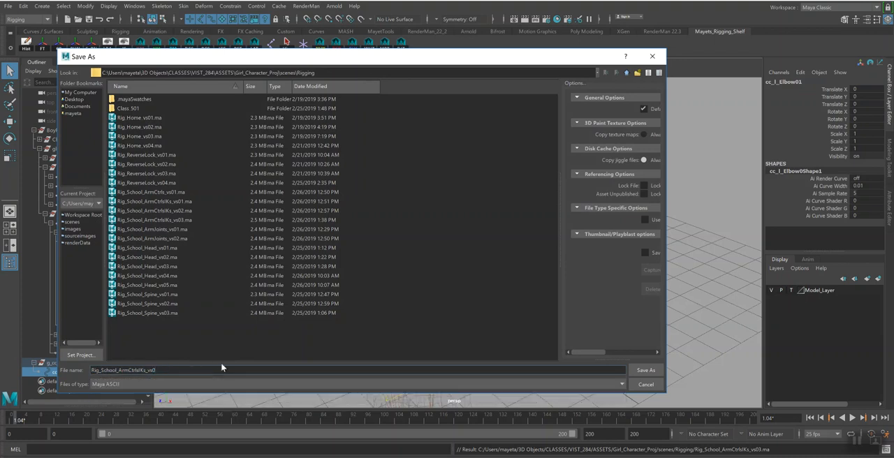
key("Return")
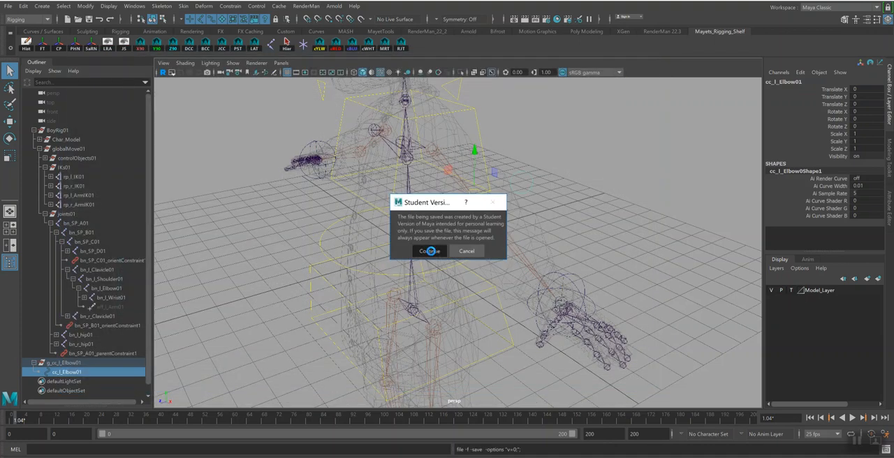
left_click(430, 251)
Create a mirrored duplicate of the g_cc_l_Elbow01 group on the character's right side
left_click(69, 363)
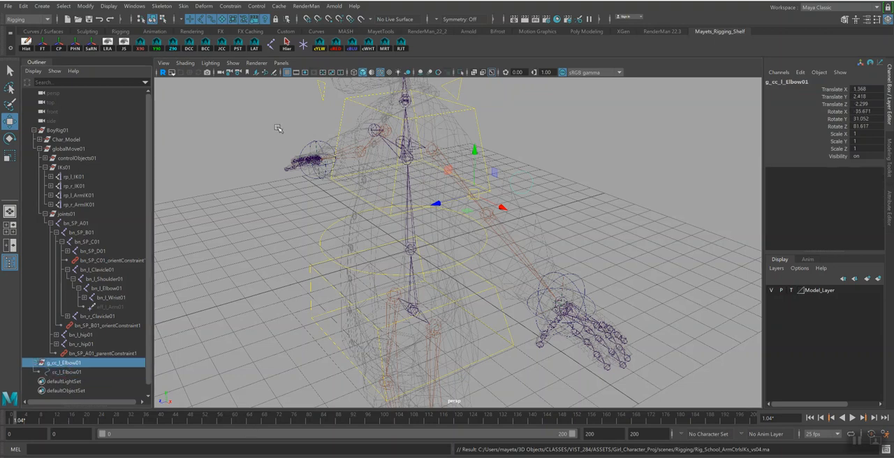
left_click(389, 47)
left_click_drag(640, 187, 604, 192, "alt")
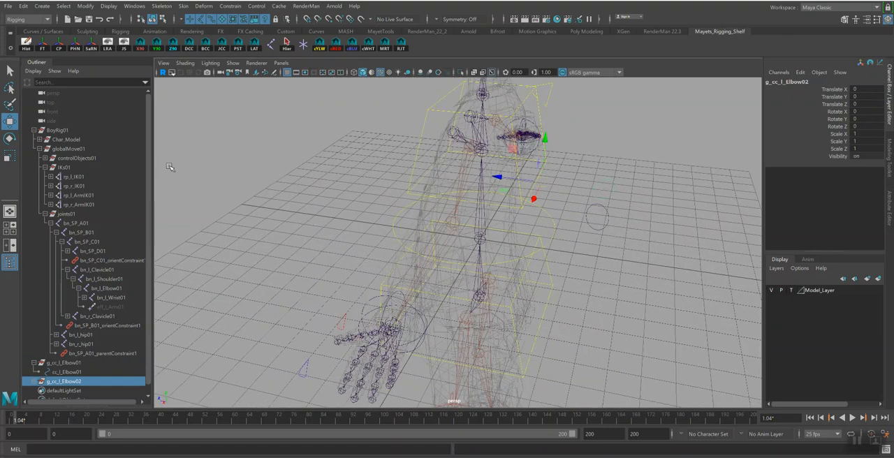
Replace the left-side tag with the right-side tag in the mirrored hierarchy's names, and rename its group g_cc_r_Elbow01
left_click(91, 46)
left_click(110, 292)
double_click(84, 381)
left_click_drag(77, 382, 90, 381)
type("01")
key("Return")
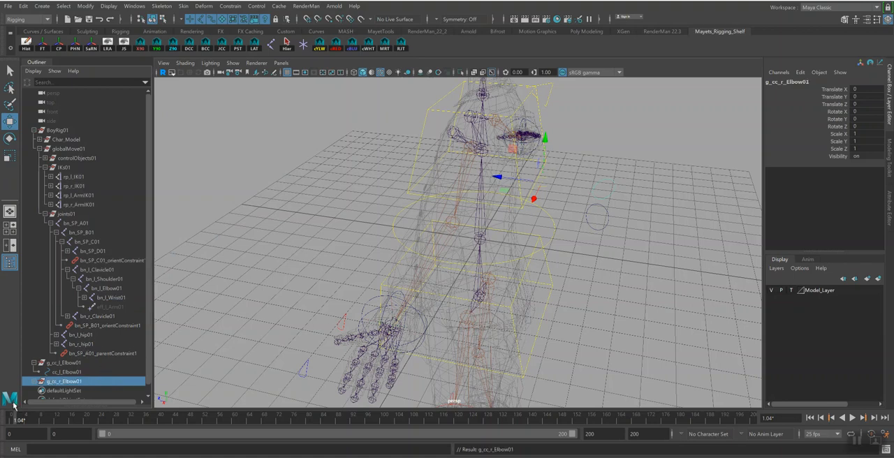
Add a pole vector constraint that makes cc_r_Elbow01 the pole vector target of the rp_r_ArmIK01 handle
left_click(36, 382)
left_click(70, 390)
left_click_drag(480, 195, 567, 182, "alt")
middle_click_drag(254, 252, 484, 183, "alt")
left_click_drag(433, 219, 452, 218, "alt")
right_click_drag(409, 216, 497, 276, "alt")
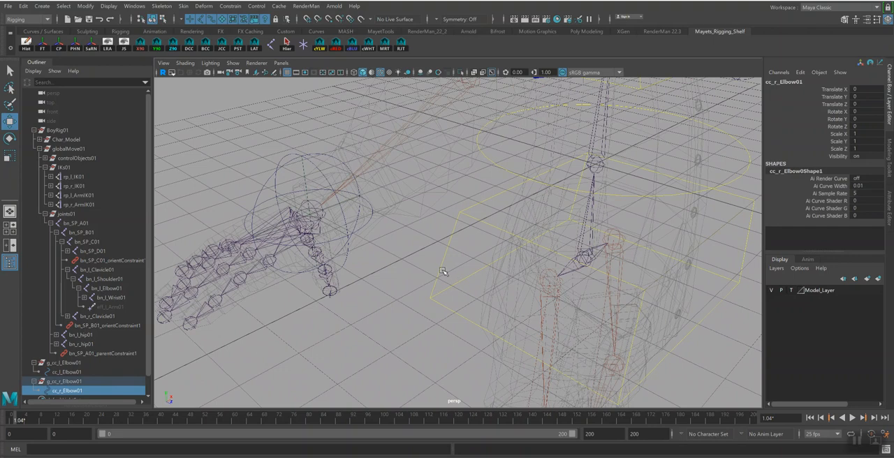
left_click(304, 179)
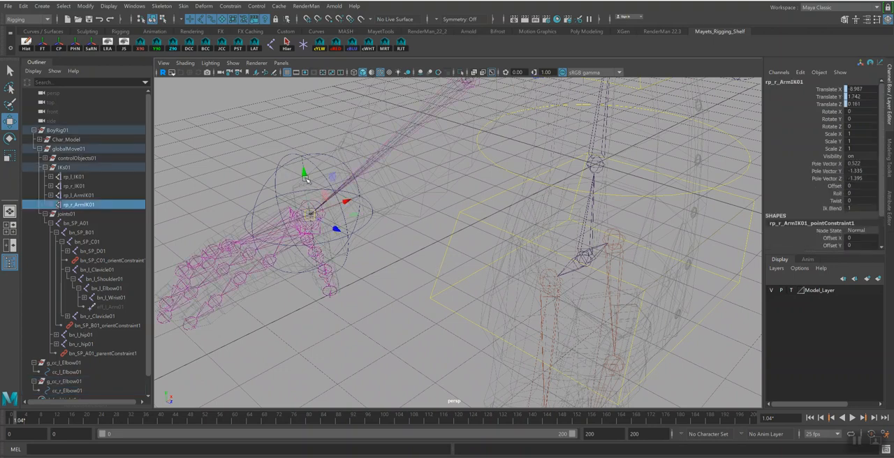
left_click(438, 243)
left_click(330, 189, "shift")
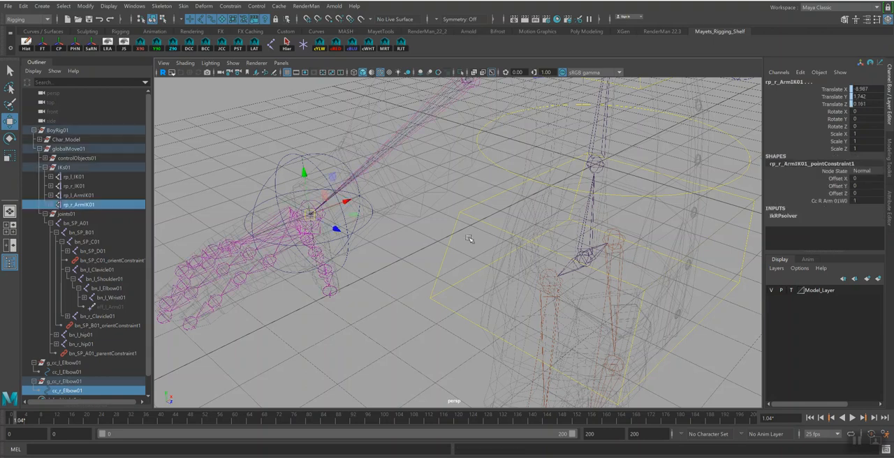
right_click_drag(392, 298, 302, 240, "alt")
right_click_drag(513, 241, 472, 216, "alt")
key("q")
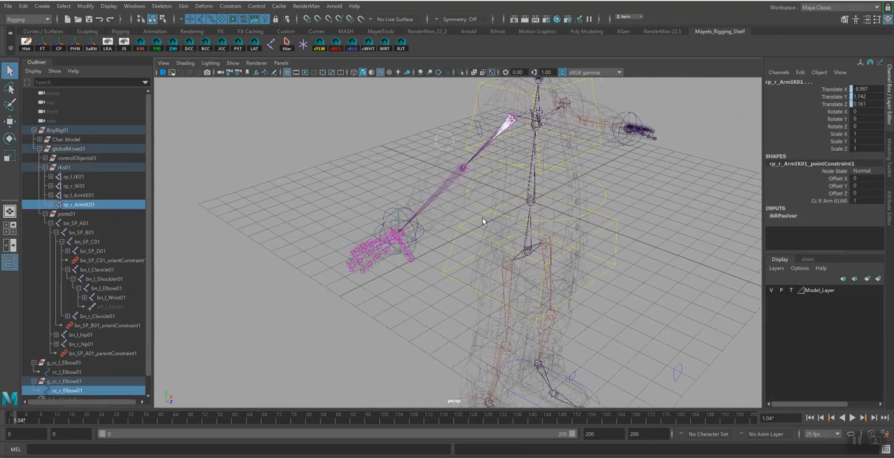
left_click(235, 7)
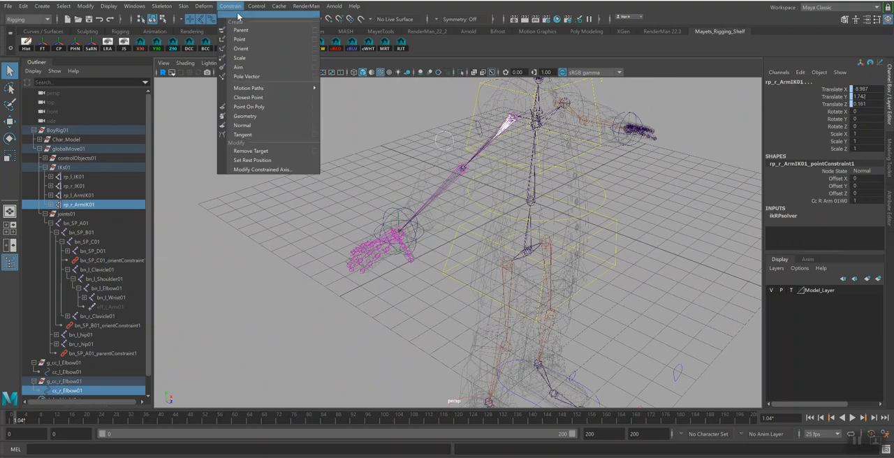
left_click(254, 77)
Colour the right-side control curves cc_r_Elbow01 and cc_r_Arm01 red
left_click_drag(322, 210, 352, 189, "alt")
left_click(365, 160)
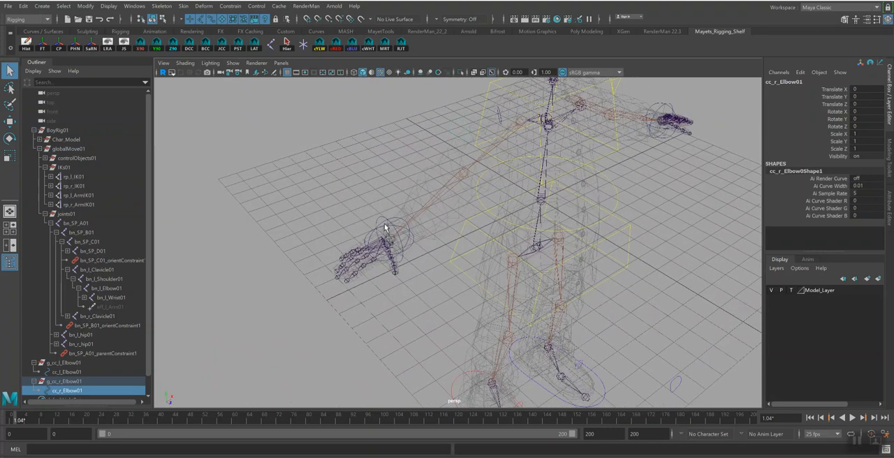
left_click(379, 215)
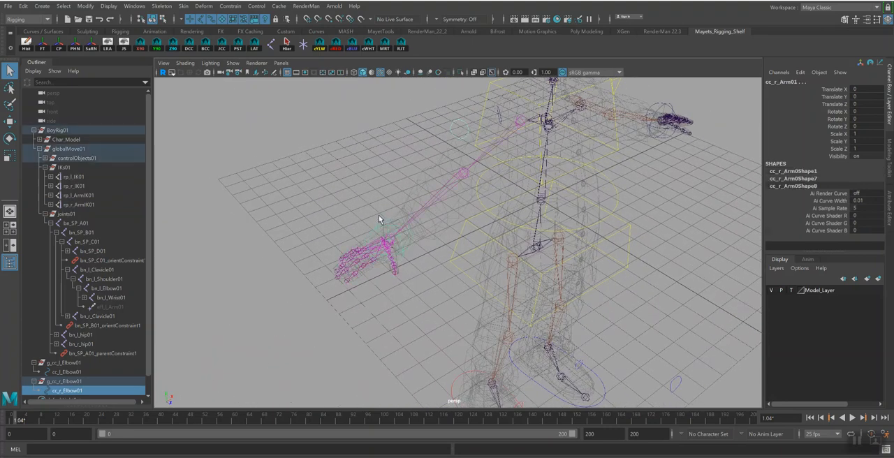
left_click(336, 53)
left_click(402, 240)
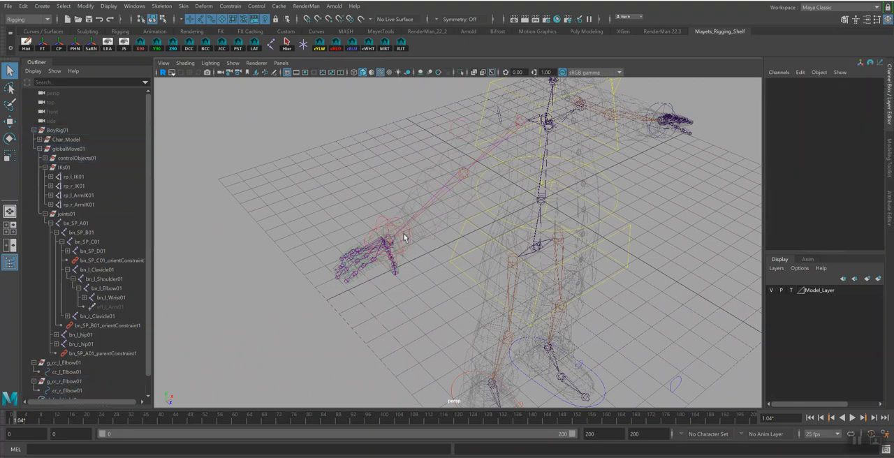
Hide the right wrist locator locOri_bn_r_Wrist01 by setting its visibility to off
left_click(404, 239)
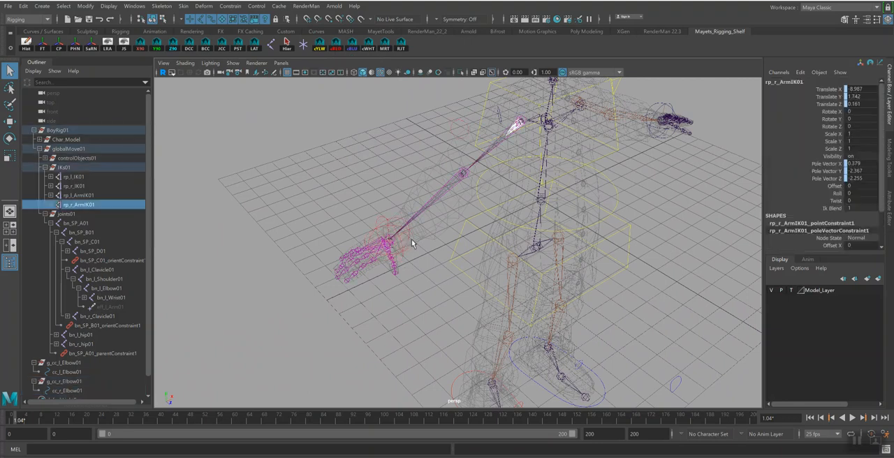
scroll(411, 239, "up", 4)
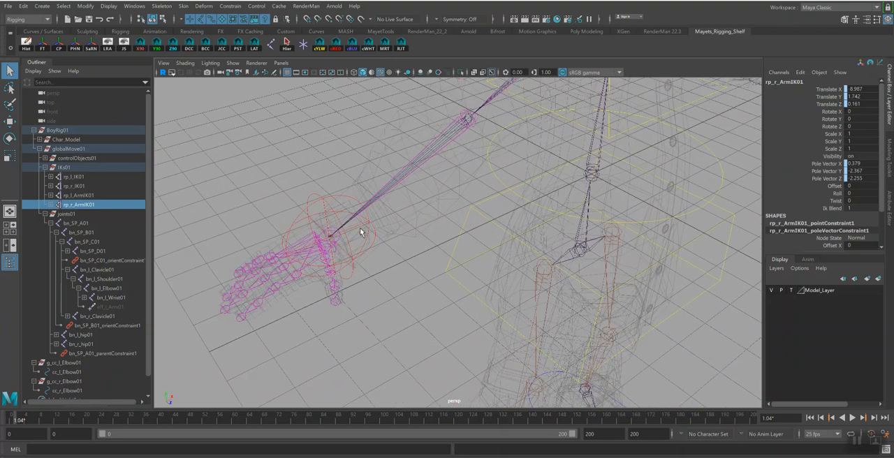
left_click_drag(315, 237, 181, 58, "alt")
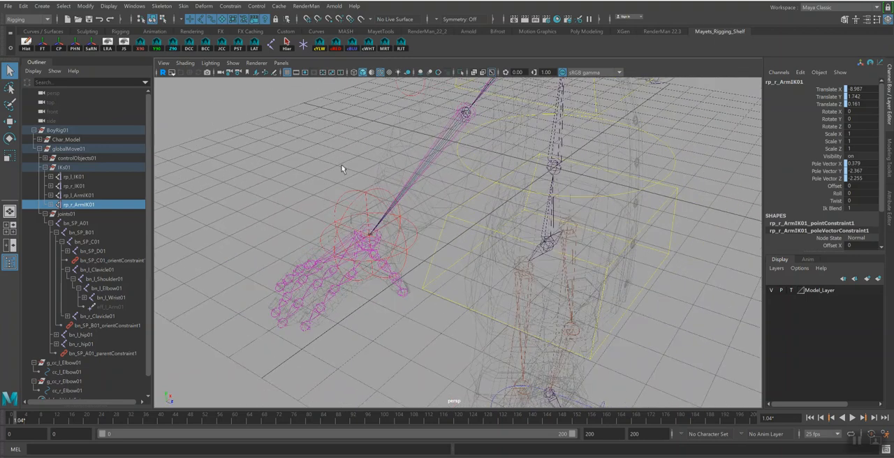
left_click(346, 225)
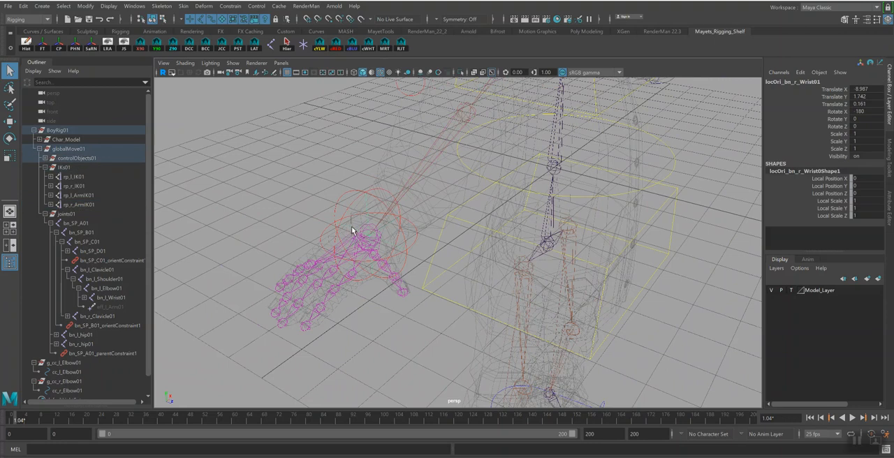
left_click(856, 156)
type("0")
key("Return")
Hide the left wrist locator locOri_bn_l_Wrist01 by setting its visibility to off
left_click_drag(497, 190, 664, 213, "alt")
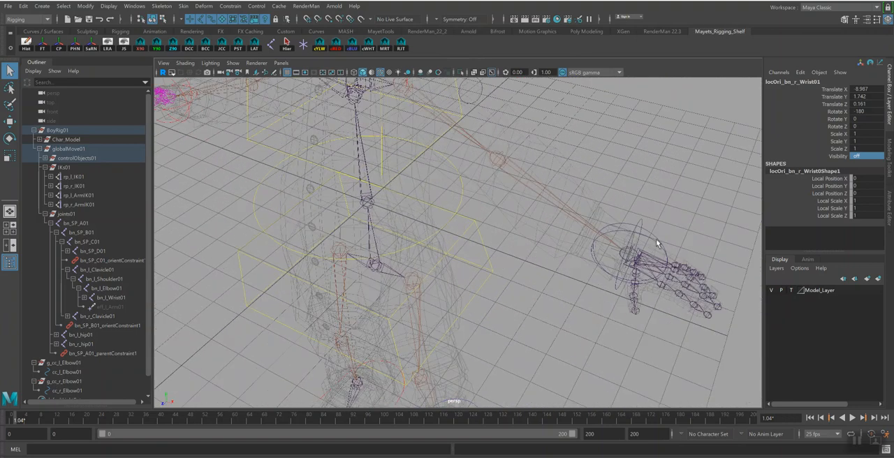
left_click(615, 253)
left_click(615, 254)
left_click(863, 156)
key("Return")
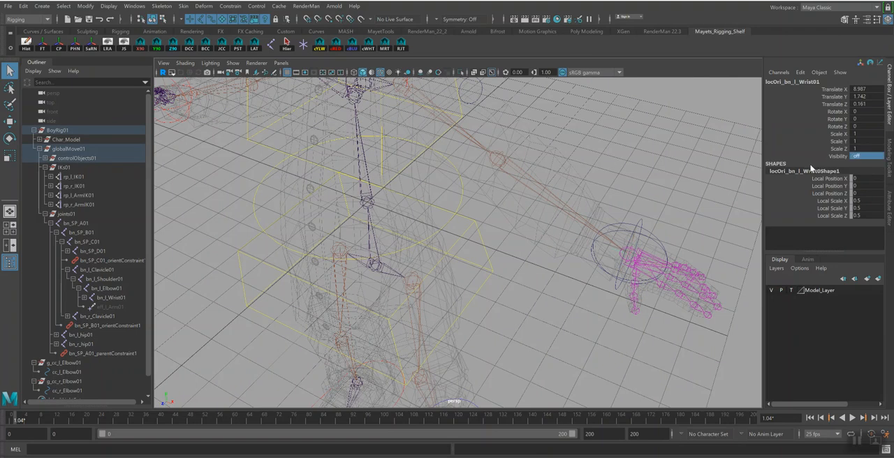
Colour the left-side control curves cc_l_Arm01 and cc_l_Elbow01 blue
left_click(650, 229)
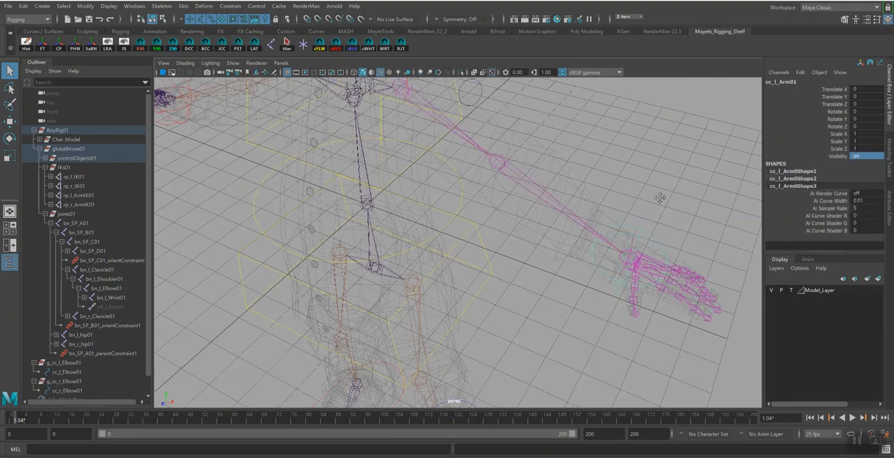
left_click_drag(649, 229, 521, 154, "alt")
left_click(456, 125, "shift")
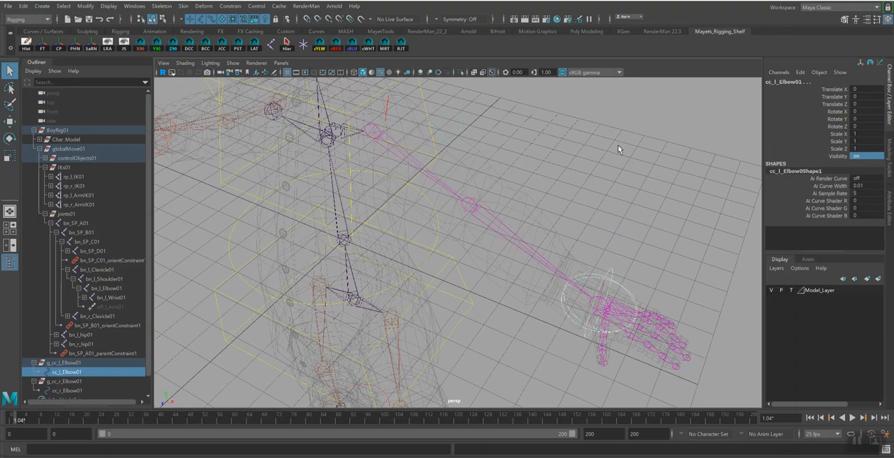
left_click(533, 167)
left_click_drag(612, 246, 425, 155, "alt")
middle_click_drag(425, 155, 350, 121, "alt")
right_click_drag(350, 121, 587, 260, "alt")
left_click_drag(587, 260, 460, 222, "alt")
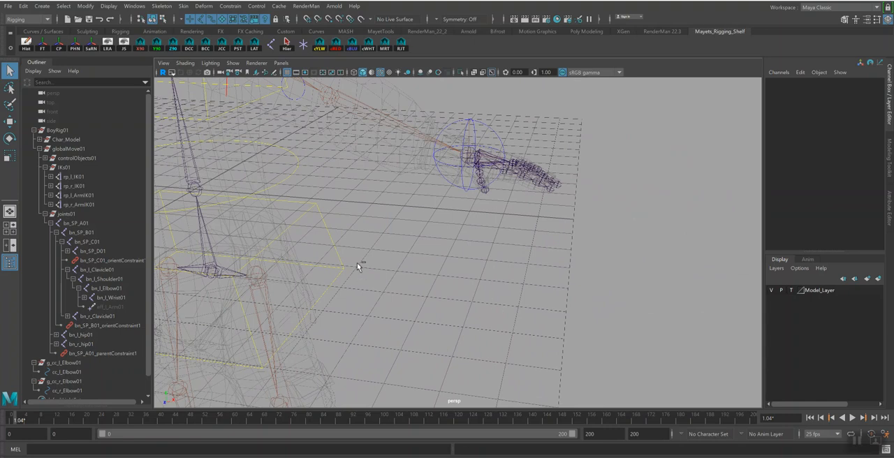
Save the scene under its current version, Rig_School_ArmCtrlsIKs_vs04.ma
key("ctrl+s")
left_click(426, 249)
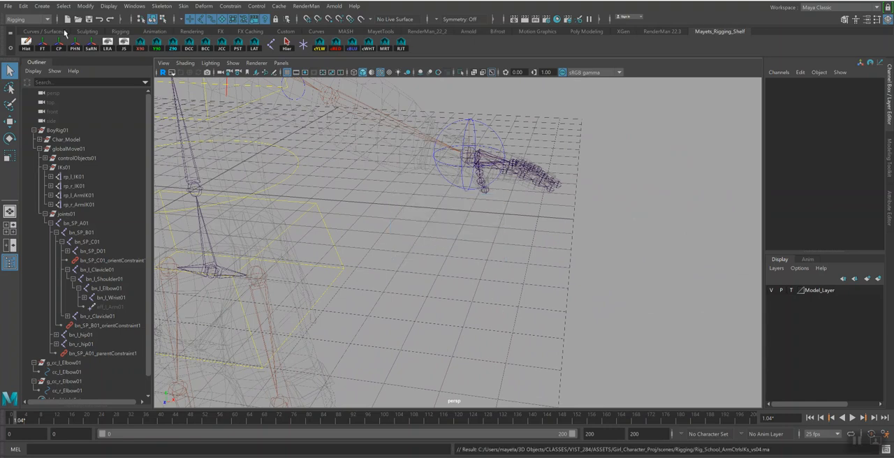
left_click_drag(401, 222, 339, 187, "alt")
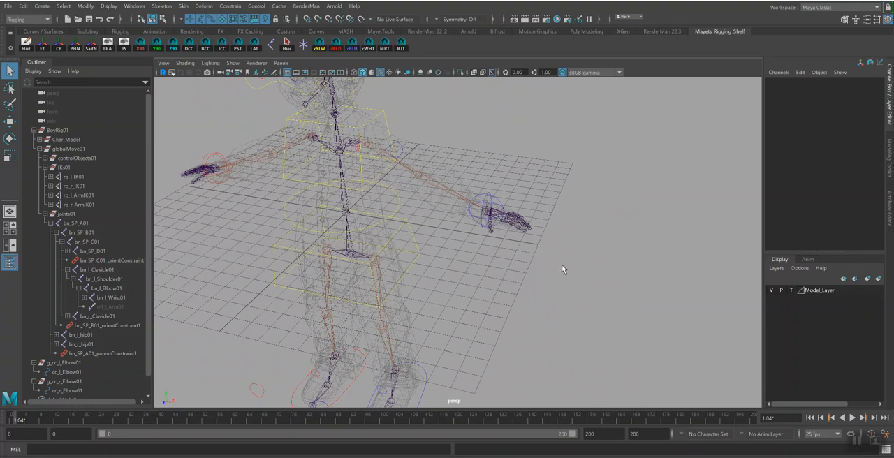
Draw a small linear CV curve near the scene origin with its points snapped to the grid
left_click(42, 5)
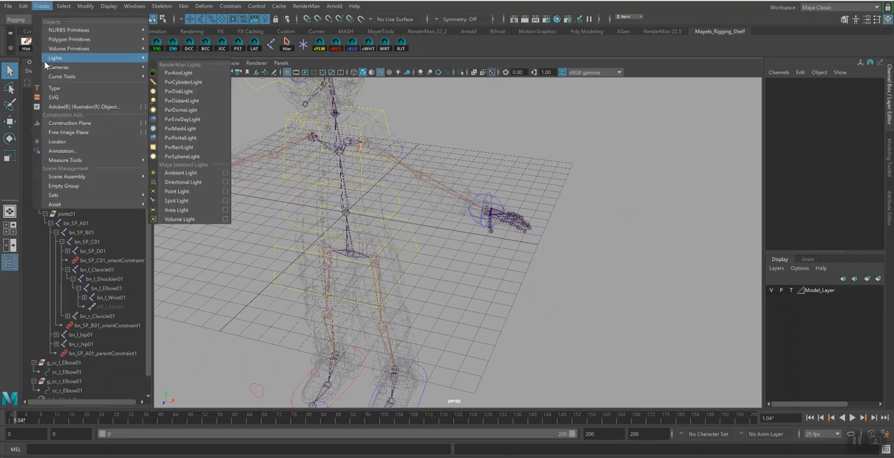
mouse_move(97, 76)
left_click(239, 84)
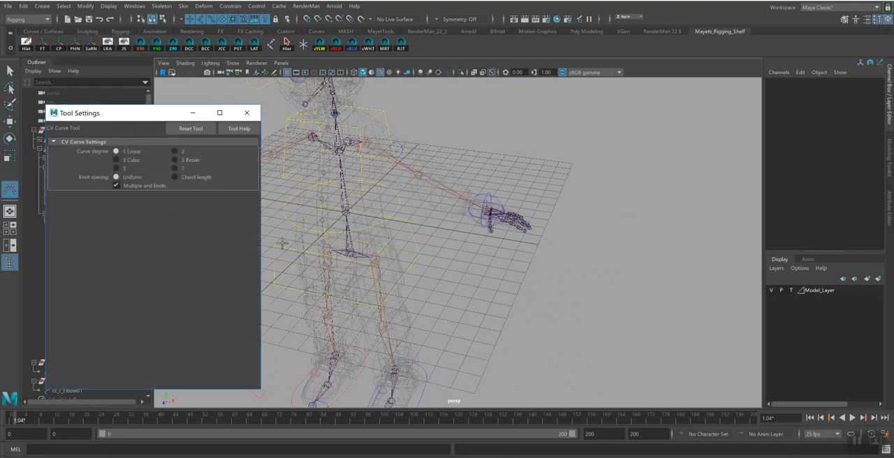
left_click(247, 112)
left_click_drag(401, 203, 451, 216, "alt")
right_click_drag(451, 216, 468, 277, "alt")
middle_click_drag(447, 281, 489, 280, "alt")
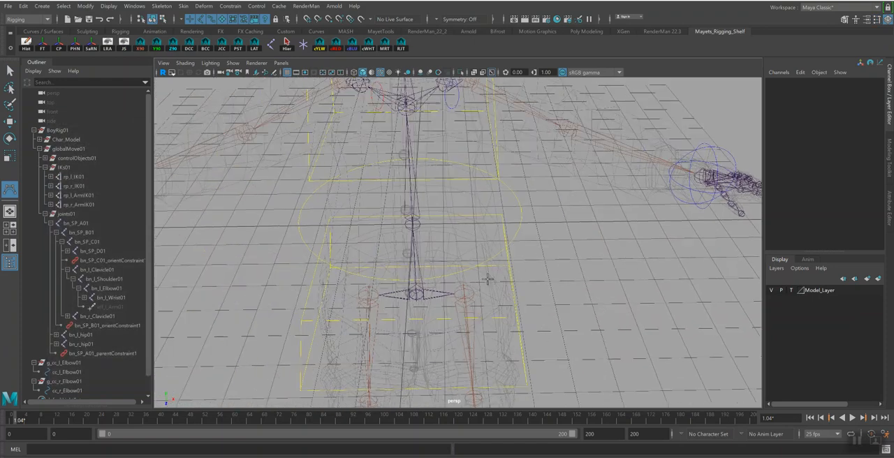
key("x")
left_click(376, 240)
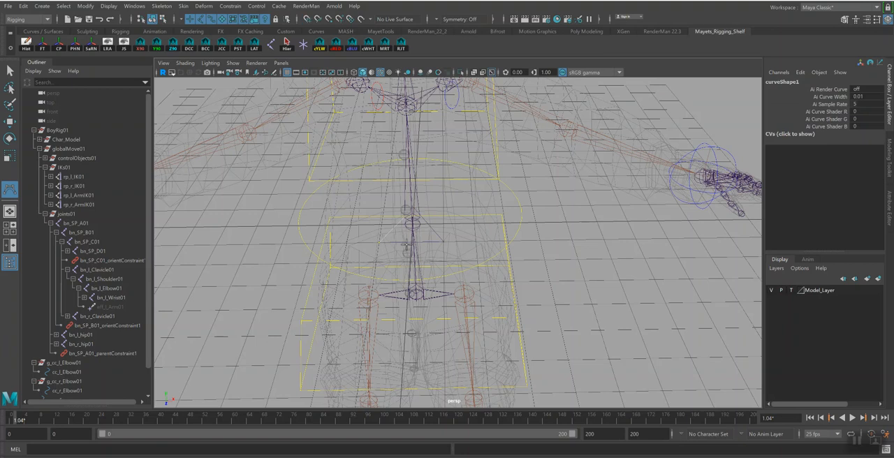
key("q")
Parent the g_cc_l_Elbow01 and g_cc_r_Elbow01 groups under controlObjects01 and collapse the joints01 hierarchy
scroll(478, 247, "down", 5)
mouse_move(479, 248)
left_mouse_down("alt")
mouse_move(451, 263)
mouse_move(467, 249)
left_mouse_up("alt")
middle_click_drag(477, 257, 438, 241, "alt")
scroll(81, 324, "down", 3)
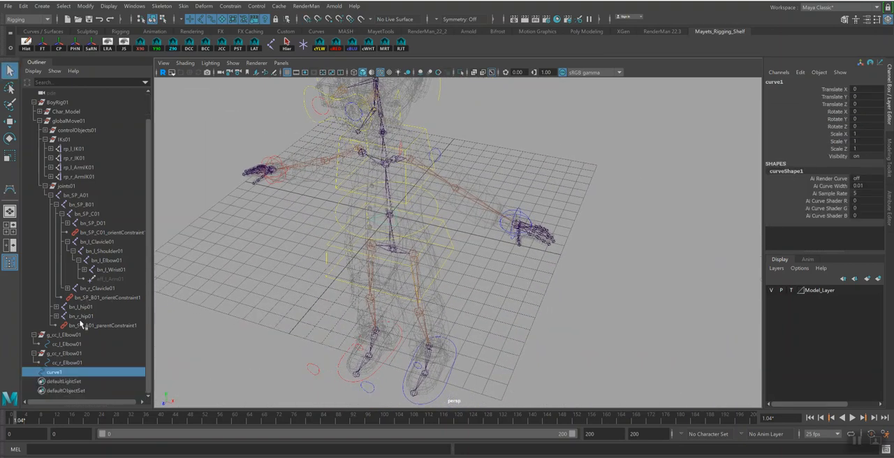
left_click(33, 335)
left_click(34, 354)
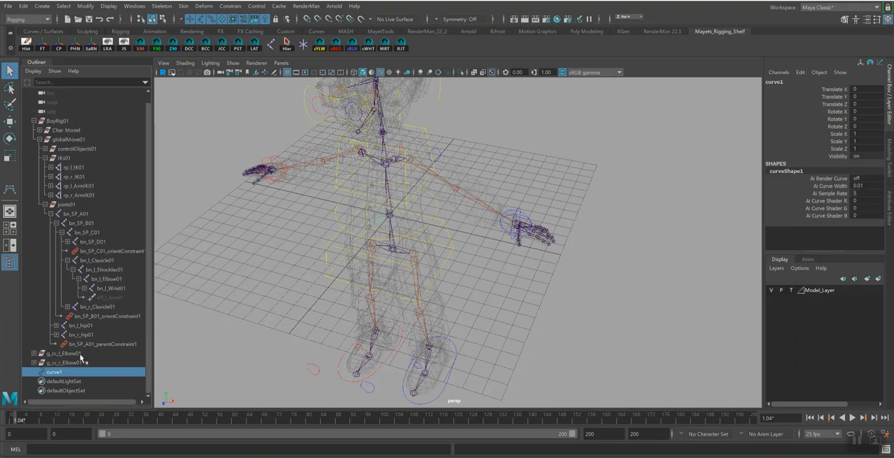
left_click(66, 354)
left_click(68, 363, "ctrl")
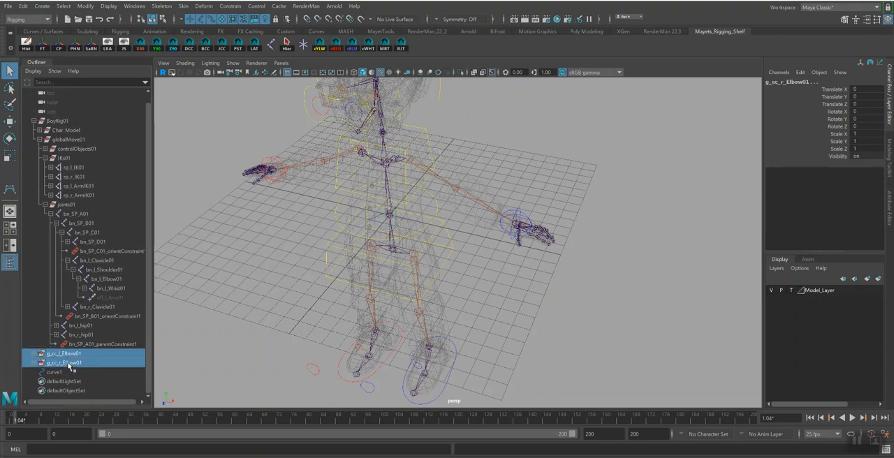
left_click_drag(75, 353, 88, 149)
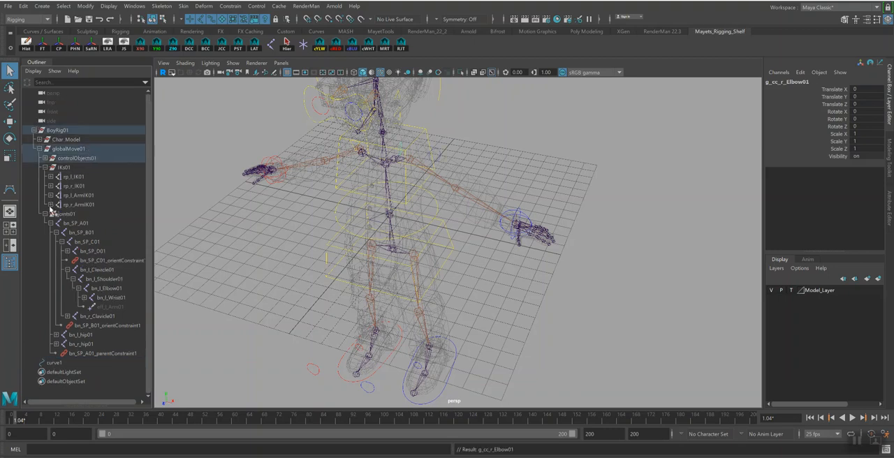
left_click(45, 214)
Snap the new curve onto the base joint of the left index finger and freeze its transformations
left_click(55, 223)
left_click_drag(505, 213, 502, 211, "alt")
right_click_drag(502, 212, 608, 285, "alt")
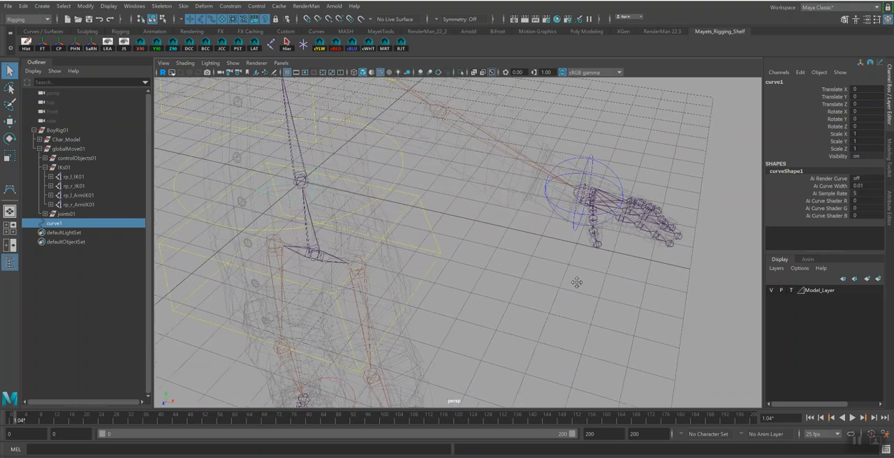
middle_click_drag(609, 285, 536, 286, "alt")
key("w")
key("v")
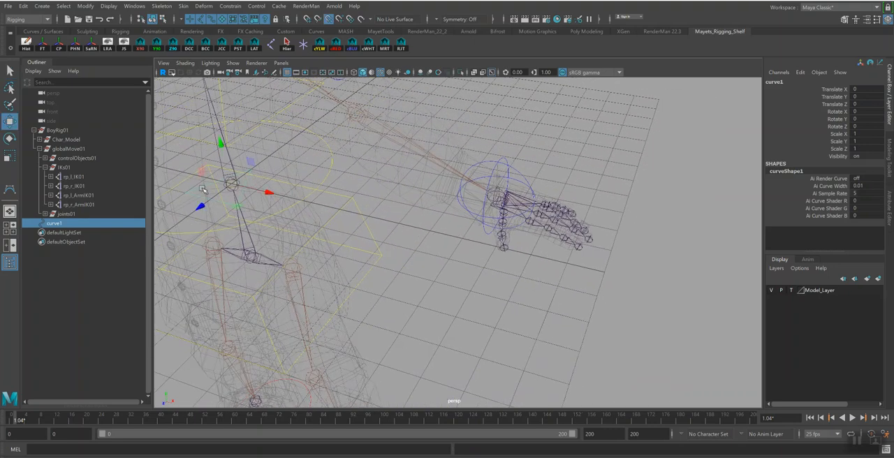
left_click_drag(232, 184, 531, 222)
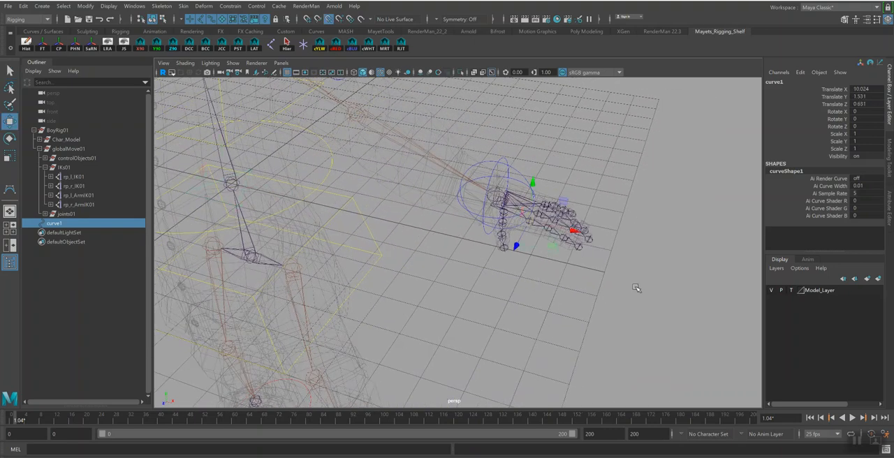
left_click(44, 47)
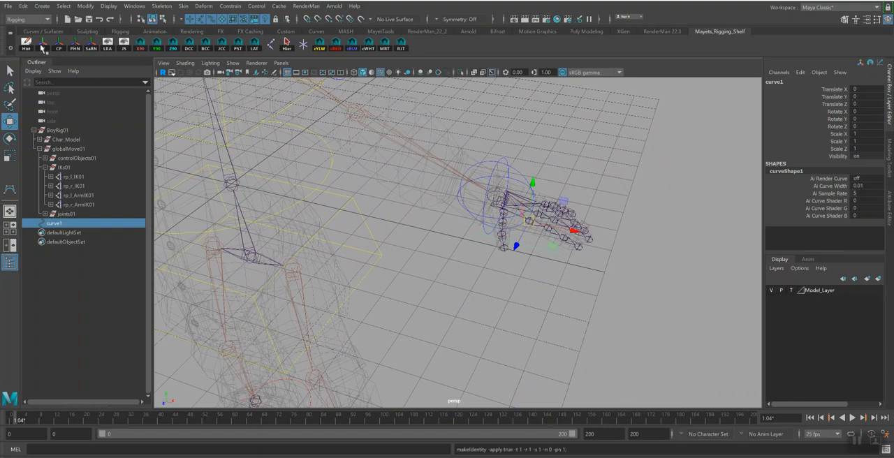
Scale the new curve's CVs down around the finger base joint in component mode and return to object mode
left_click(167, 20)
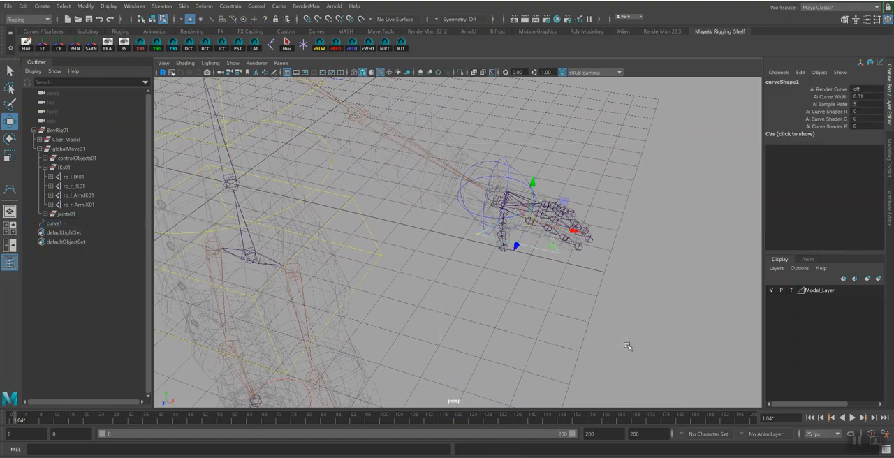
key("r")
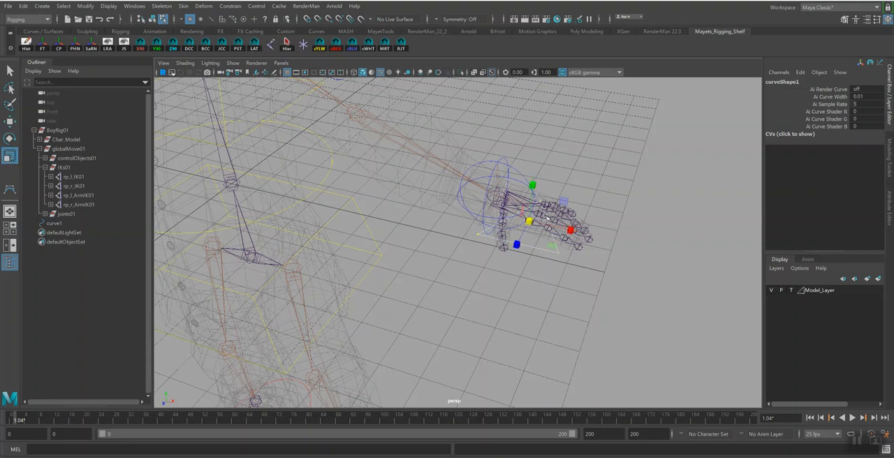
left_click_drag(530, 222, 484, 215)
key("ctrl+z")
key("ctrl+z")
right_click_drag(539, 183, 673, 270, "alt")
middle_click_drag(653, 243, 506, 281, "alt")
left_click(152, 20)
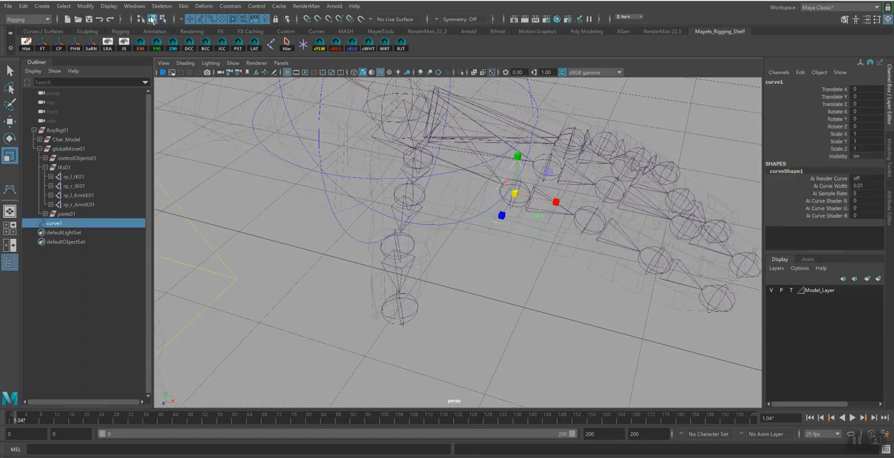
Rotate the finger curve 90 degrees about the Y axis and freeze its transformations
left_click(173, 46)
key("ctrl+z")
left_click(157, 46)
left_click(163, 20)
left_click(153, 20)
left_click(43, 46)
key("q")
left_click_drag(542, 217, 526, 216, "alt")
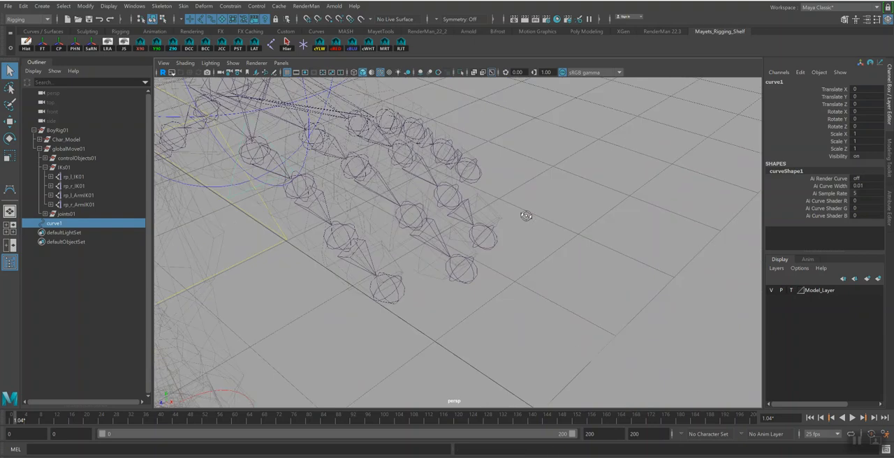
Set the visible Model_Layer to reference display so the hand mesh can guide the finger curve's placement
right_click_drag(472, 214, 480, 242, "alt")
mouse_move(480, 243)
left_mouse_down("alt")
mouse_move(463, 210)
mouse_move(478, 214)
mouse_move(481, 229)
left_mouse_up("alt")
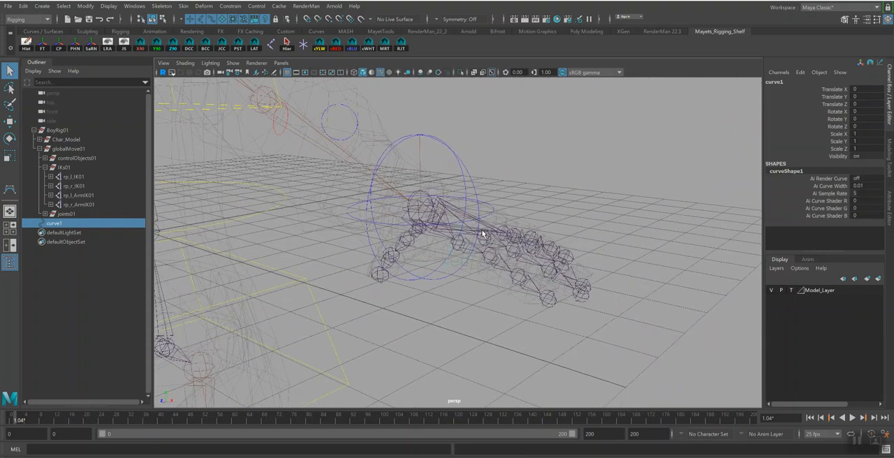
key("w")
key("v")
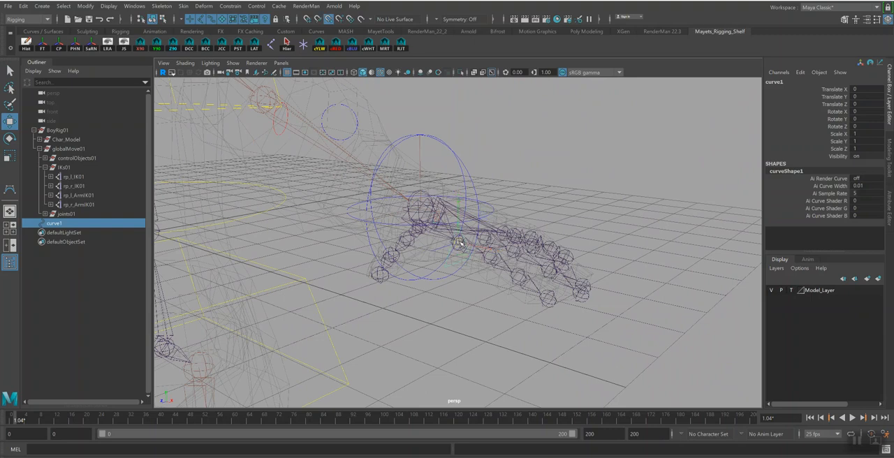
left_click(772, 292)
left_click(772, 292)
left_click(791, 292)
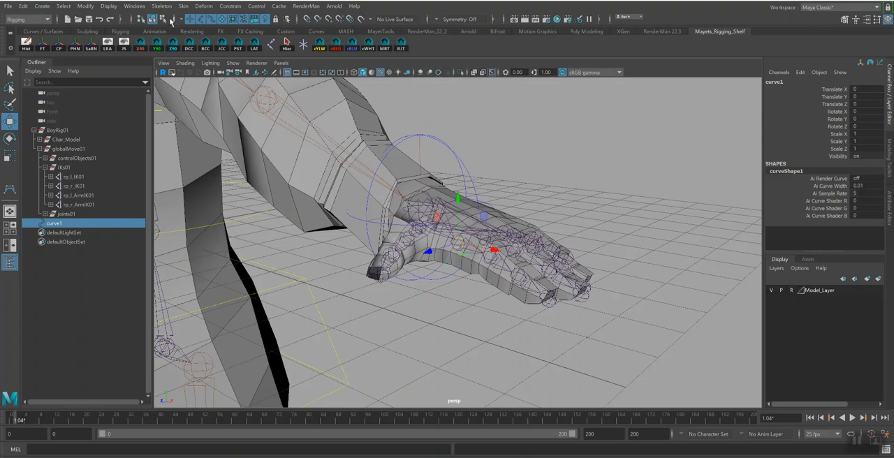
Move the finger curve's CVs up above the index finger's base knuckle in component mode and return to object mode
left_click(163, 19)
left_click_drag(459, 200, 485, 225)
key("r")
key("w")
left_click_drag(459, 172, 458, 154)
left_click_drag(462, 190, 461, 225, "alt")
key("r")
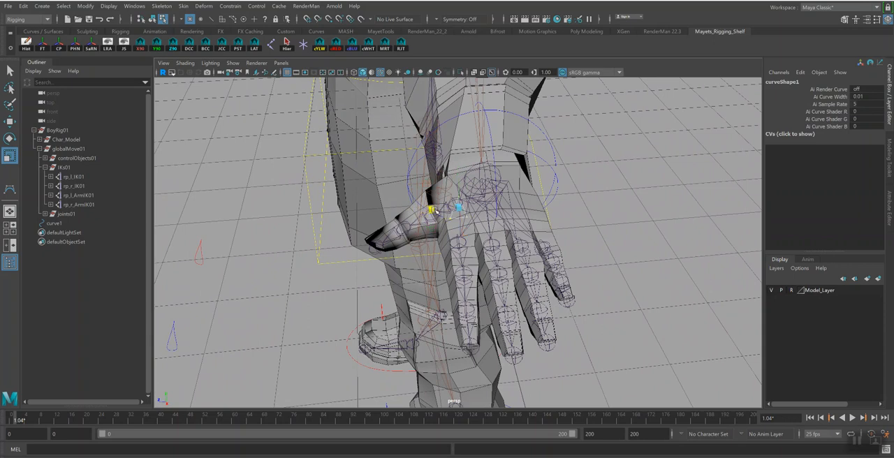
left_click(152, 19)
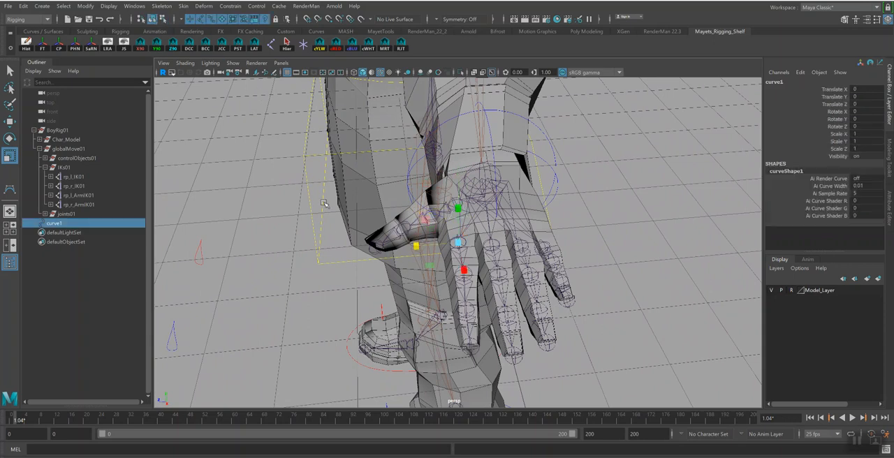
Switch Model_Layer back to template display and hide it
key("q")
left_click(791, 291)
left_click_drag(677, 309, 580, 304, "alt")
left_click(771, 290)
left_click_drag(631, 281, 461, 303, "alt")
Copy the left index base joint's name to curve1 and change the prefix so it reads cc_l_IndexA_01
left_click(460, 248)
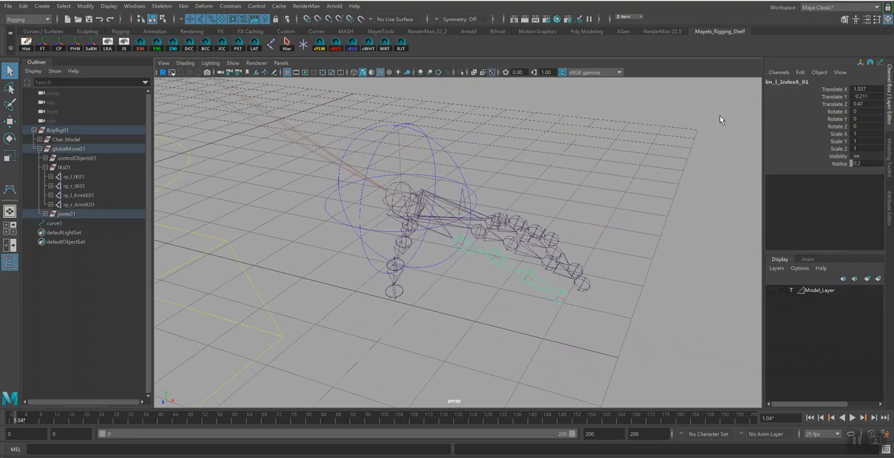
left_click(789, 81)
key("ctrl+c")
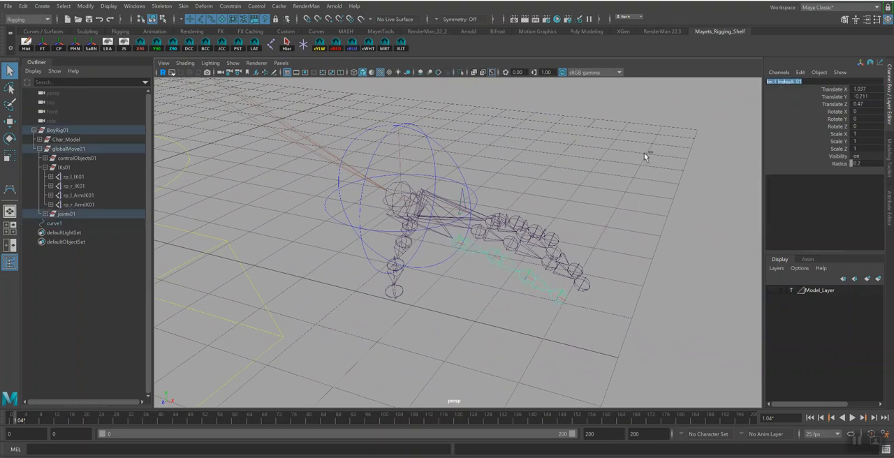
left_click(462, 199)
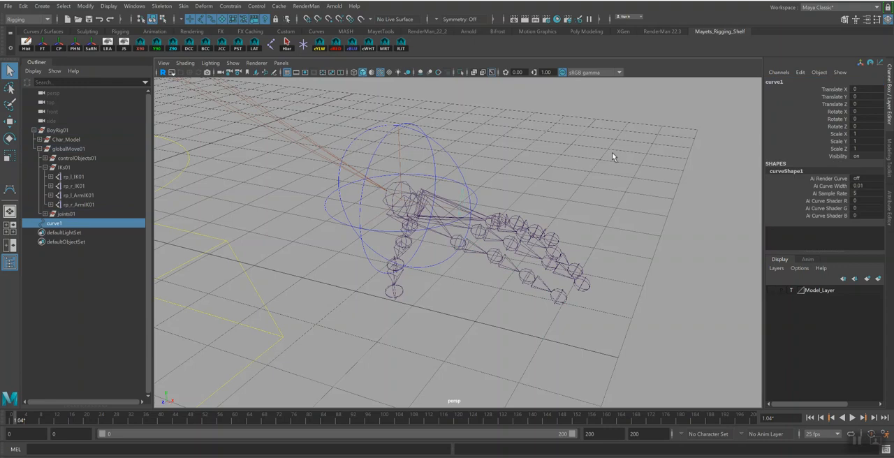
left_click(785, 82)
key("ctrl+v")
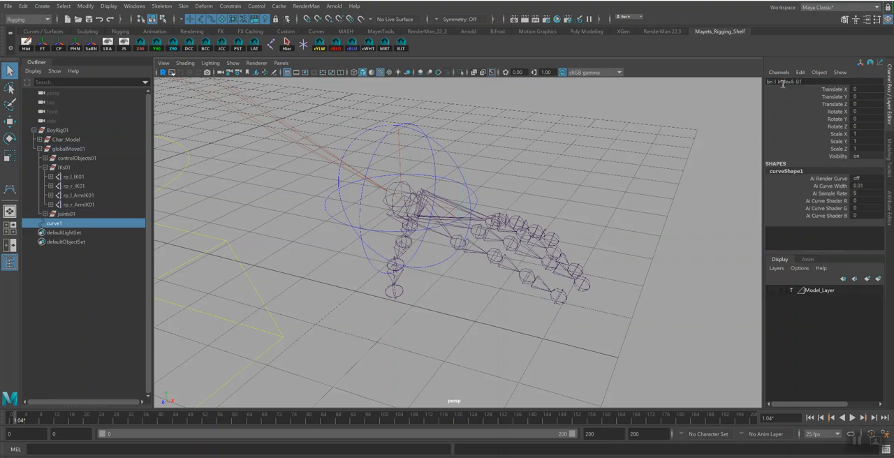
type("cc")
key("Return")
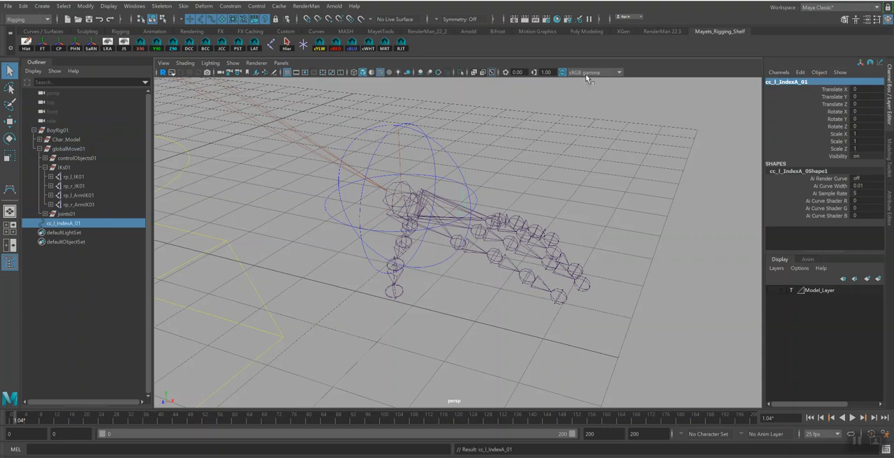
Duplicate cc_l_IndexA_01 and snap the copy onto the second joint of the left index finger
left_click_drag(456, 215, 523, 227, "alt")
key("ctrl+d")
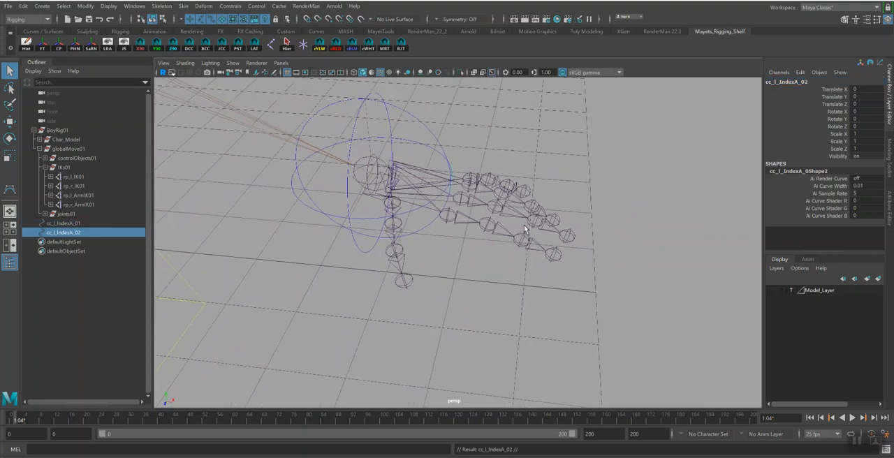
key("w")
key("v")
left_click_drag(449, 215, 486, 225)
mouse_move(569, 251)
left_mouse_down("alt")
mouse_move(545, 240)
mouse_move(563, 240)
left_mouse_up("alt")
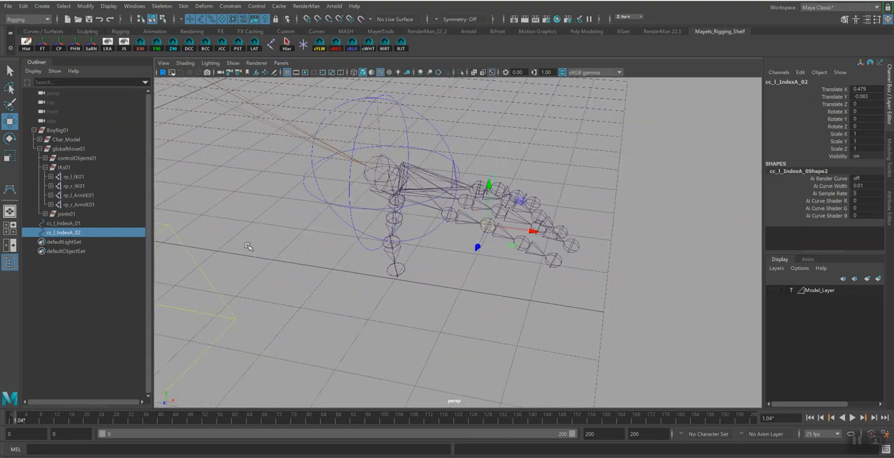
Rename the control curve at the second index joint as cc_l_IndexB_01
left_click_drag(541, 297, 492, 257, "alt")
left_click(803, 83)
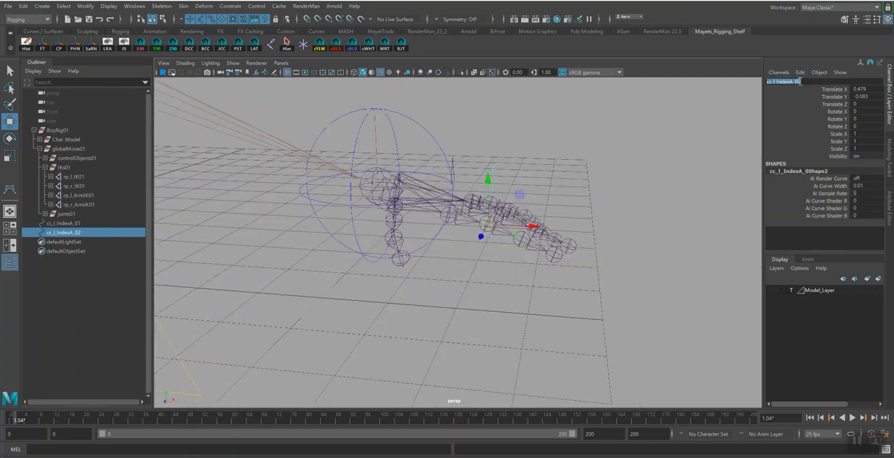
left_click_drag(792, 82, 810, 82)
type("B_01")
key("Return")
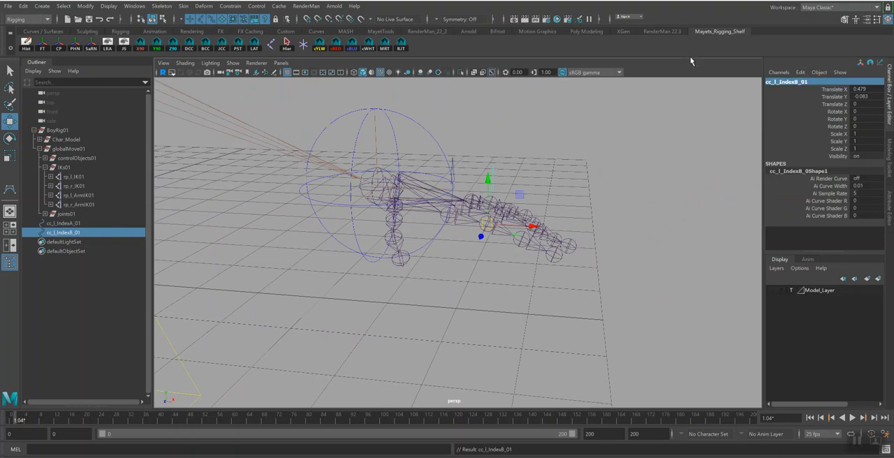
Duplicate cc_l_IndexB_01, snap the copy onto the third index joint and rename it cc_l_IndexC_01
mouse_move(686, 173)
left_mouse_down("alt")
mouse_move(670, 174)
mouse_move(682, 172)
left_mouse_up("alt")
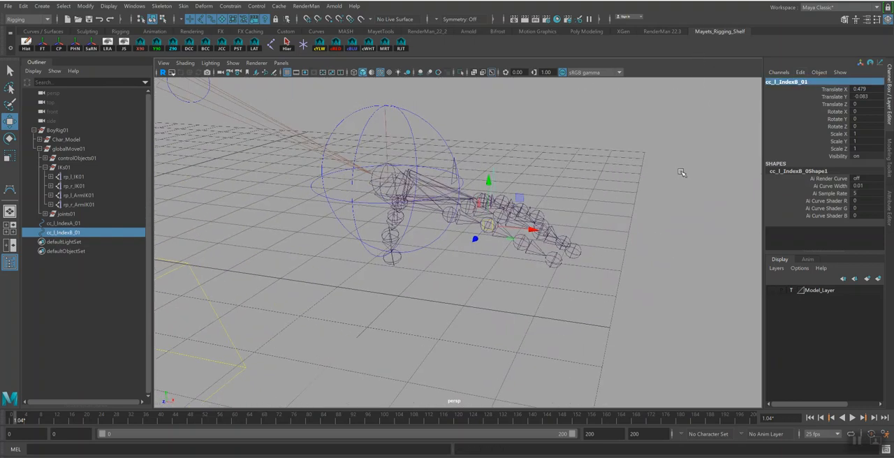
key("ctrl+d")
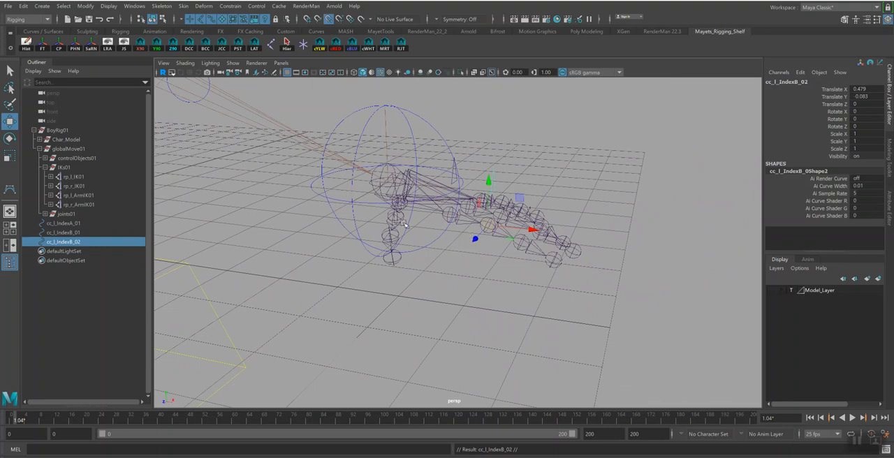
left_click_drag(510, 229, 575, 249)
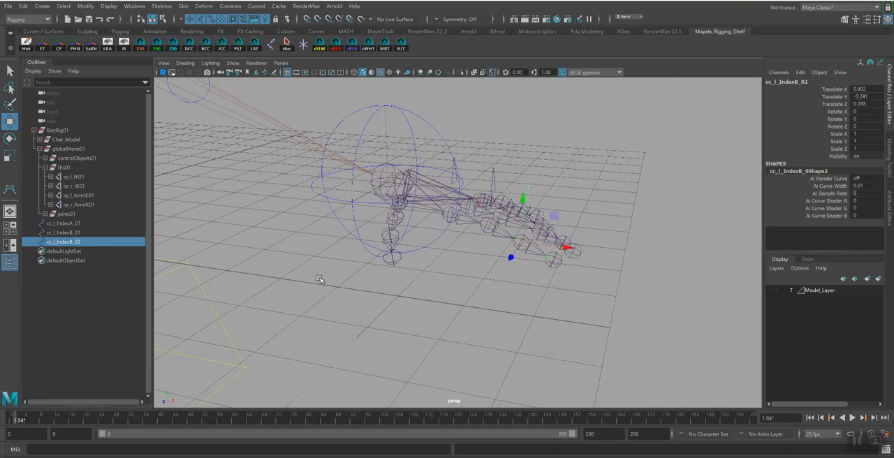
double_click(84, 242)
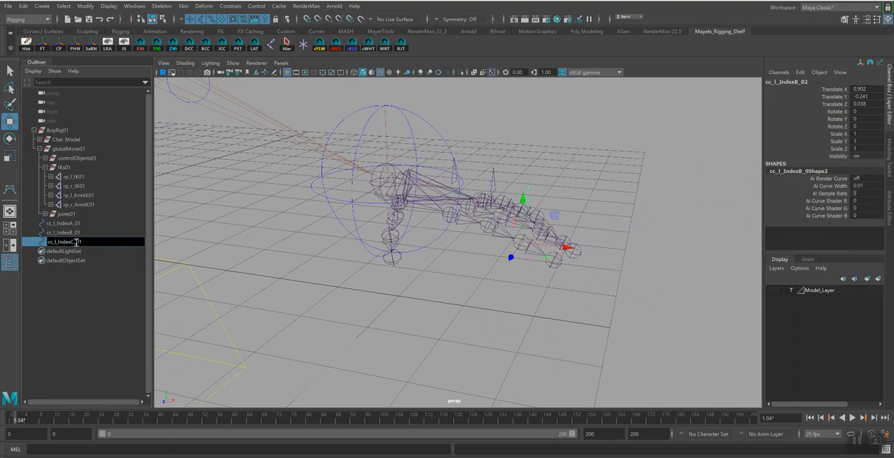
type("cc_l_IndexC_01")
key("Return")
Show Model_Layer and move the cc_l_IndexC_01 CVs in component mode to sit just above the finger
mouse_move(468, 266)
left_mouse_down("alt")
mouse_move(443, 269)
mouse_move(481, 260)
left_mouse_up("alt")
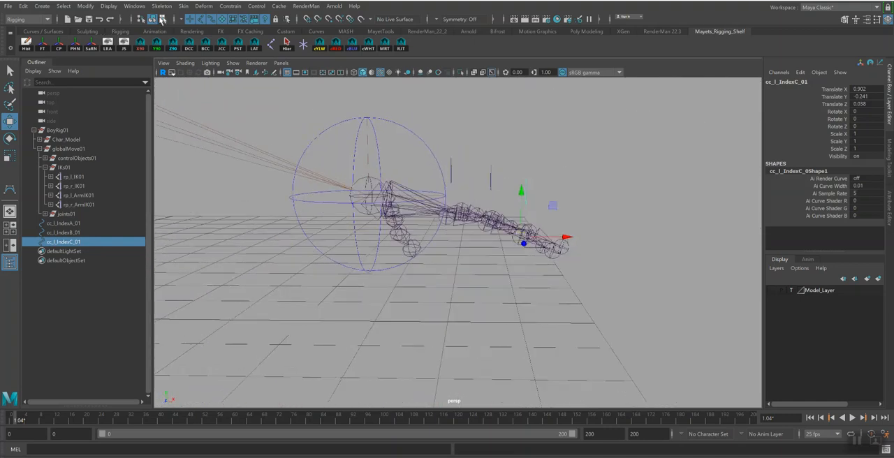
left_click(480, 182)
left_click_drag(519, 161, 553, 213)
left_click(772, 290)
left_click_drag(525, 148, 526, 157)
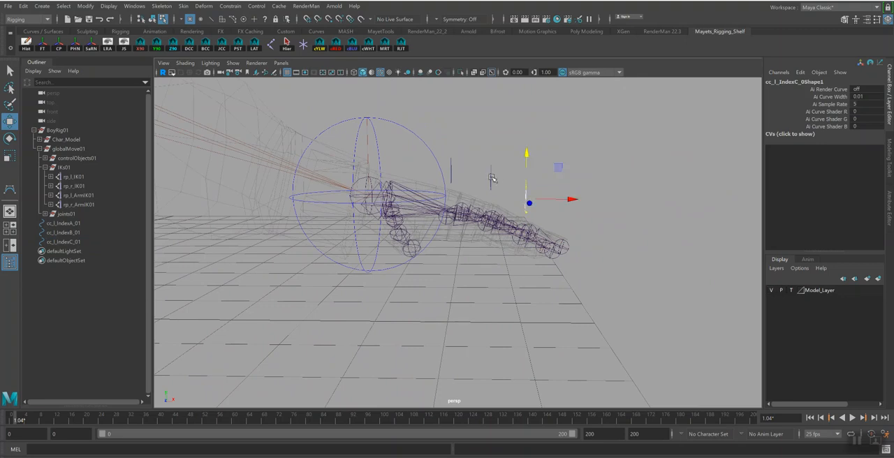
Rotate the CVs of cc_l_IndexB_01 and cc_l_IndexC_01 slightly so both shapes tilt with the finger's slope
left_click(492, 183)
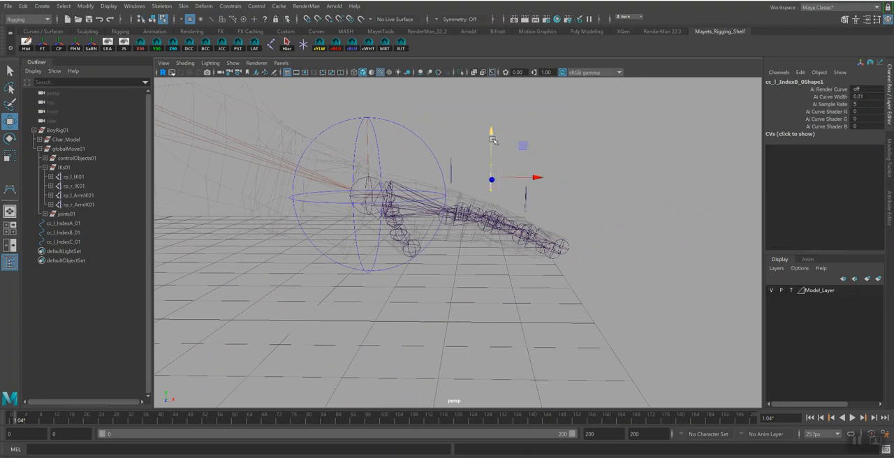
left_click_drag(495, 133, 519, 149)
key("e")
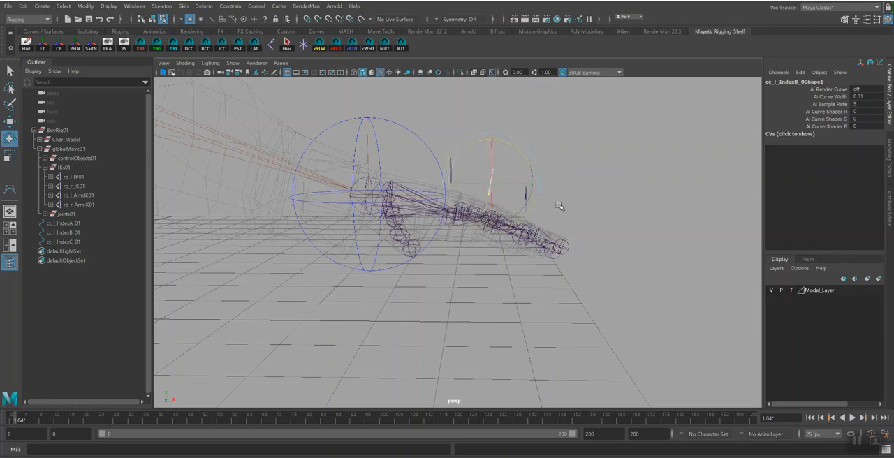
left_click(558, 205)
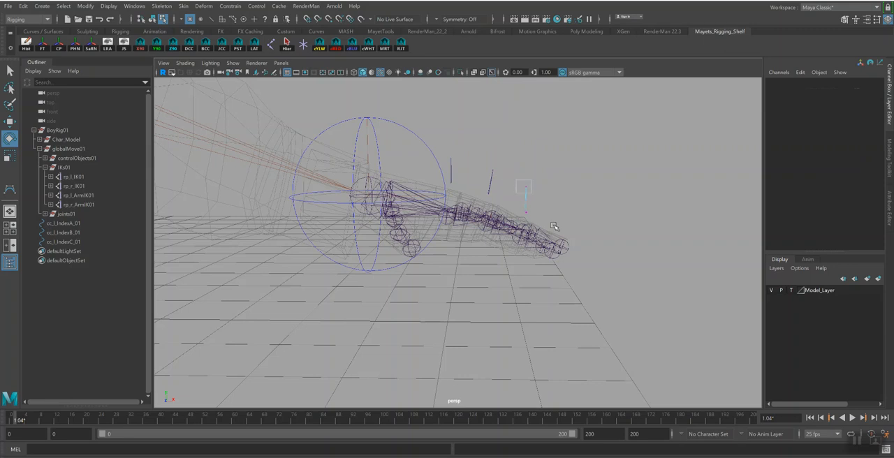
left_click(525, 198)
left_click_drag(543, 162, 543, 162)
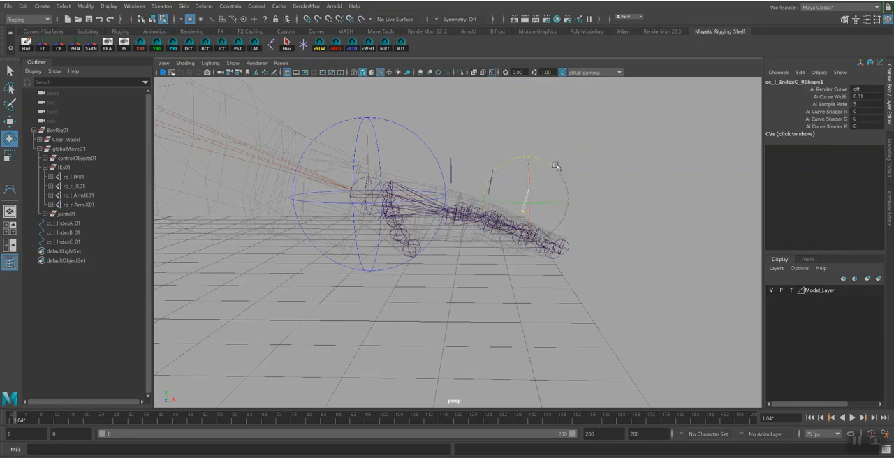
key("q")
Return to object mode and hide Model_Layer
left_click_drag(603, 182, 581, 180, "alt")
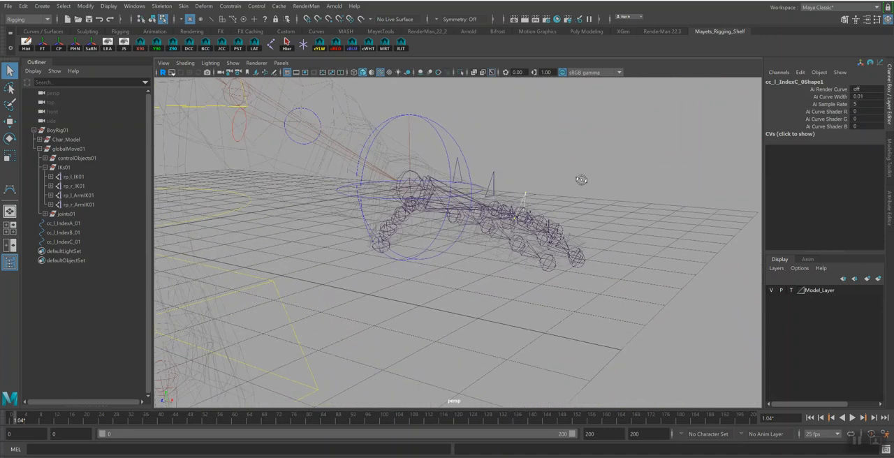
left_click(152, 19)
left_click_drag(552, 262, 527, 267, "alt")
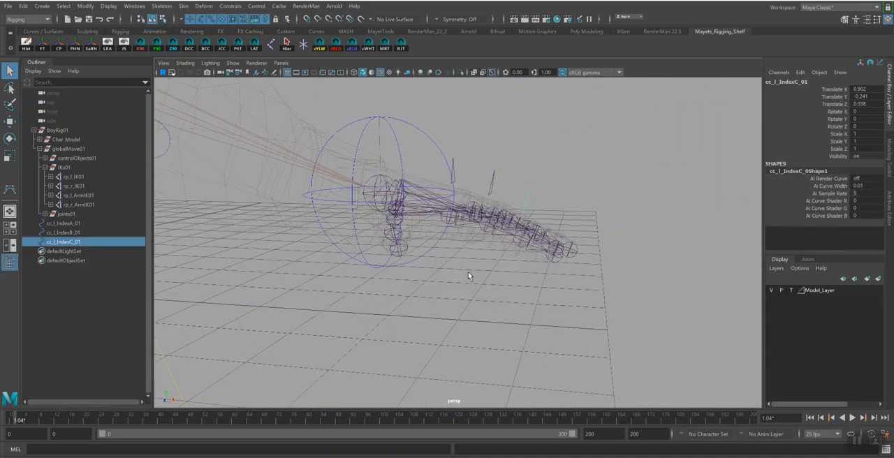
left_click_drag(538, 212, 509, 258, "alt")
left_click(771, 292)
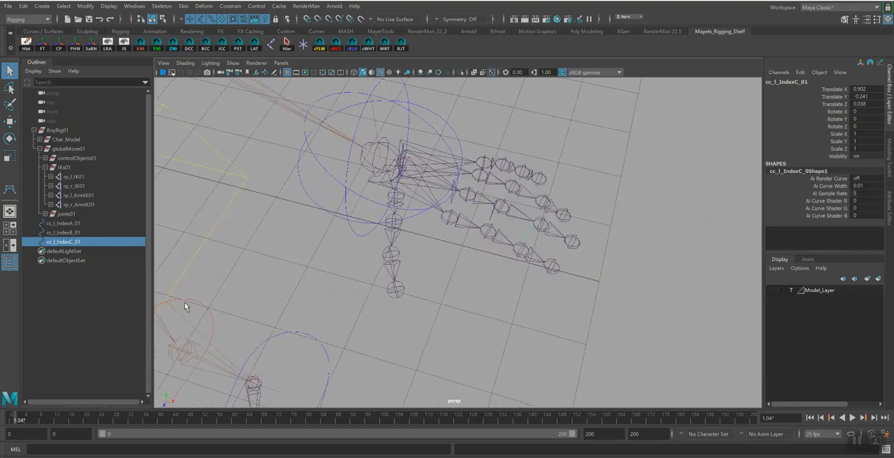
Duplicate cc_l_IndexA_01 and snap the copy onto the base joint of the left middle finger
left_click(65, 224)
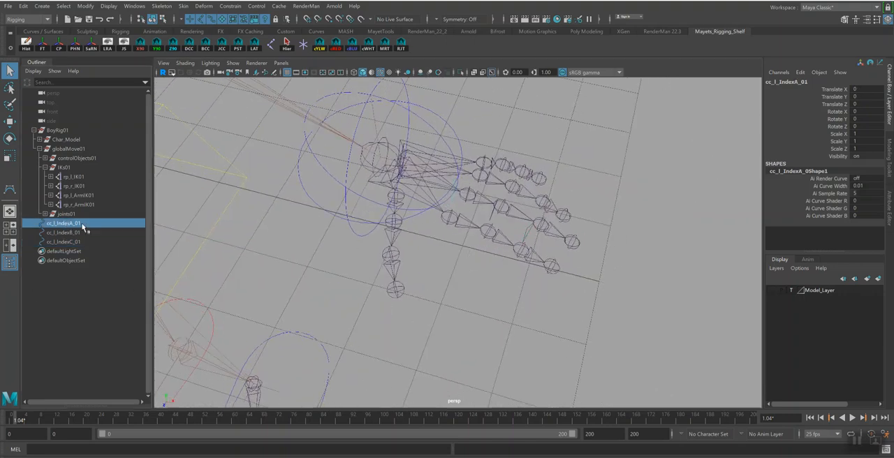
left_click_drag(415, 194, 512, 257, "alt")
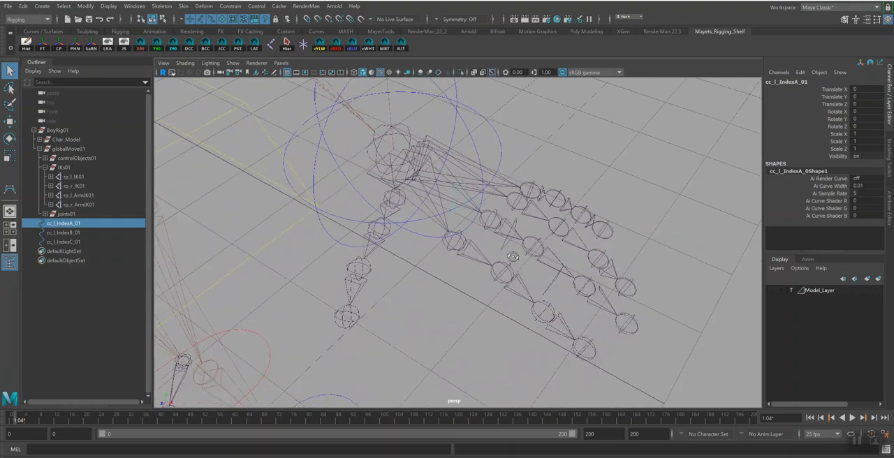
key("ctrl+d")
key("w")
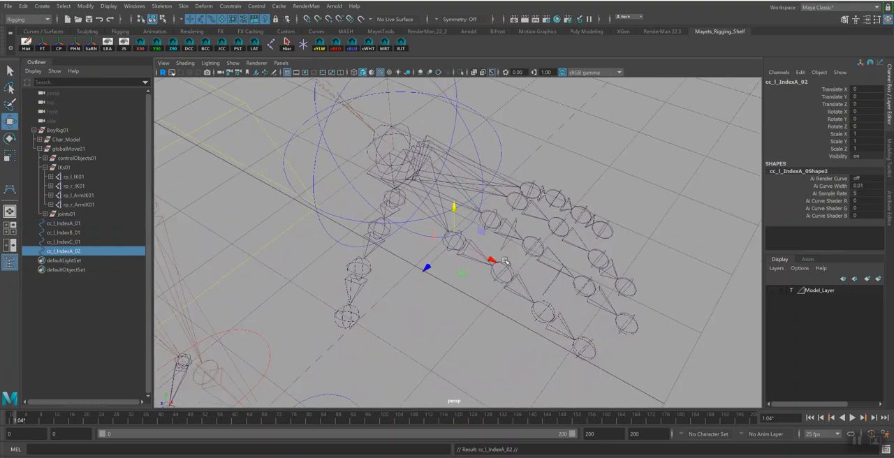
left_click_drag(467, 239, 489, 232)
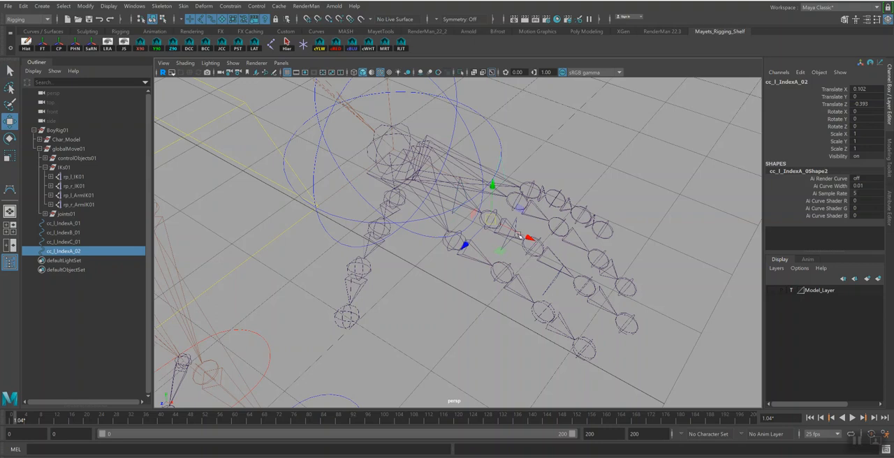
Duplicate the middle finger's base control twice and snap the copies onto the ring and pinky base joints
key("ctrl+d")
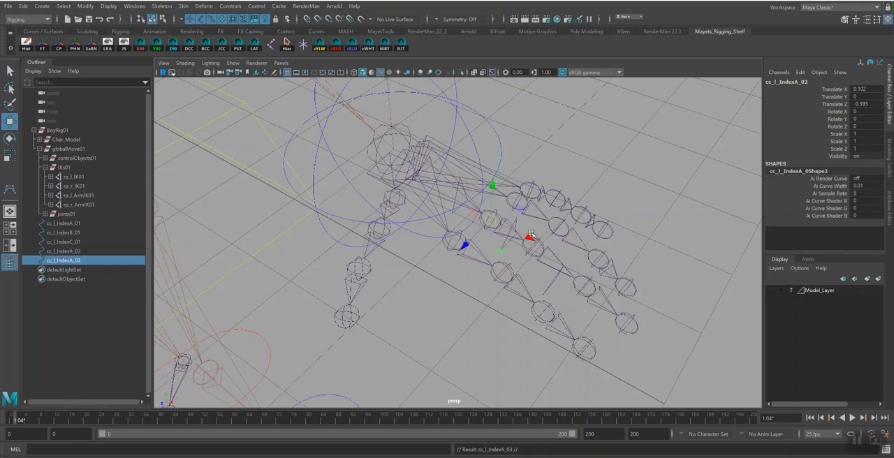
left_click_drag(590, 233, 574, 235, "alt")
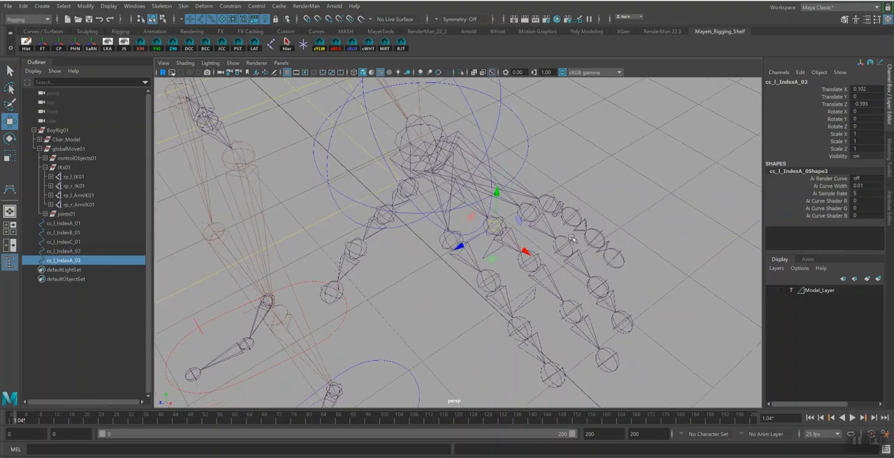
left_click_drag(494, 225, 533, 217)
left_click_drag(533, 215, 549, 202)
Rename the middle finger's base control to cc_l_MidA_01, reusing the matching joint's name with the prefix cc
left_click(500, 226)
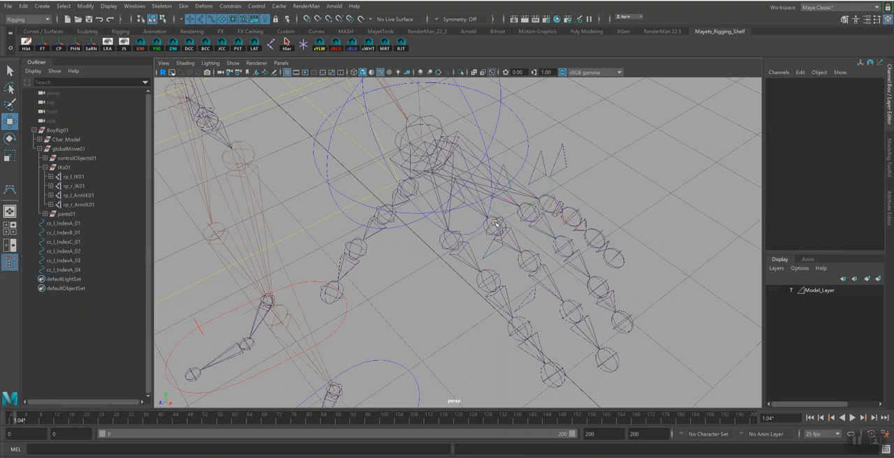
left_click(498, 222)
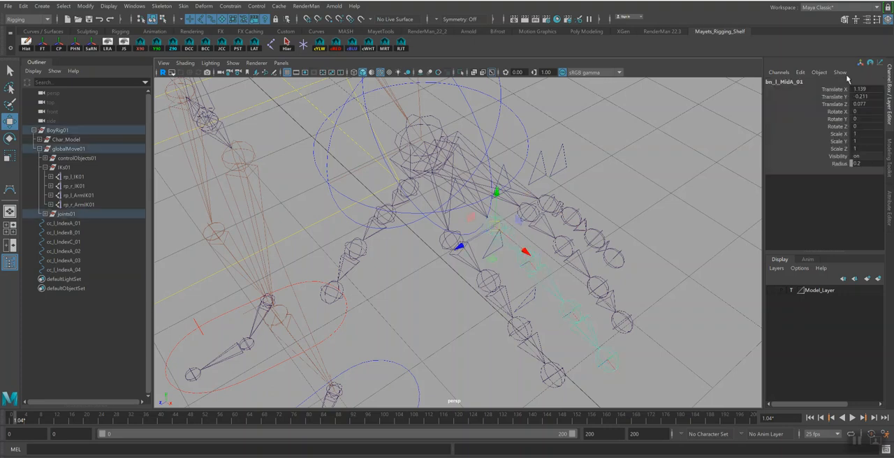
double_click(785, 83)
key("ctrl+c")
left_click(505, 170)
double_click(791, 83)
key("ctrl+v")
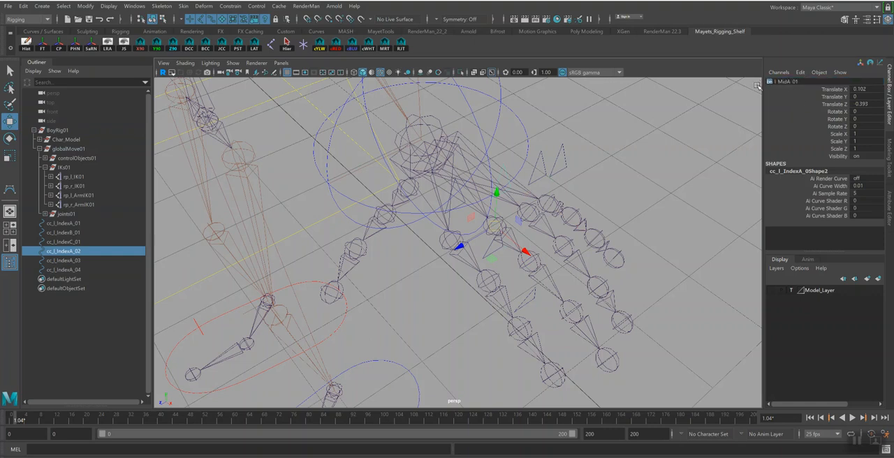
type("cc")
key("Return")
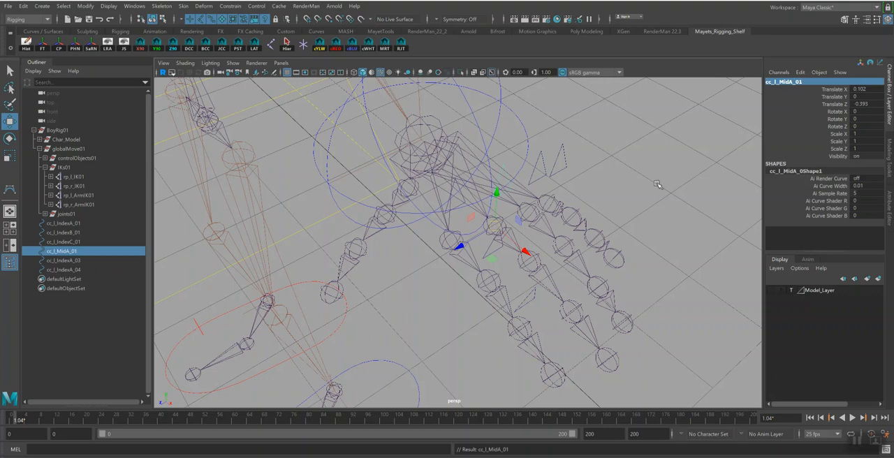
Check the joint names along the left ring, pinky, index and middle fingers for consistent naming
left_click(529, 209)
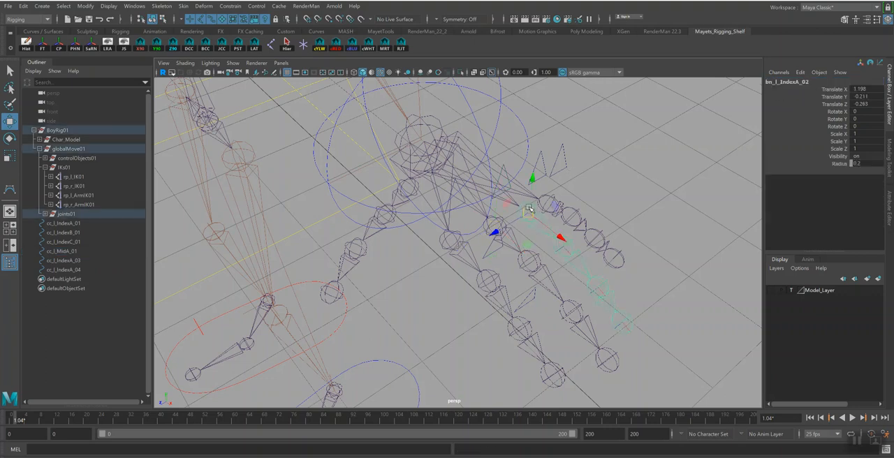
key("q")
left_click(779, 82)
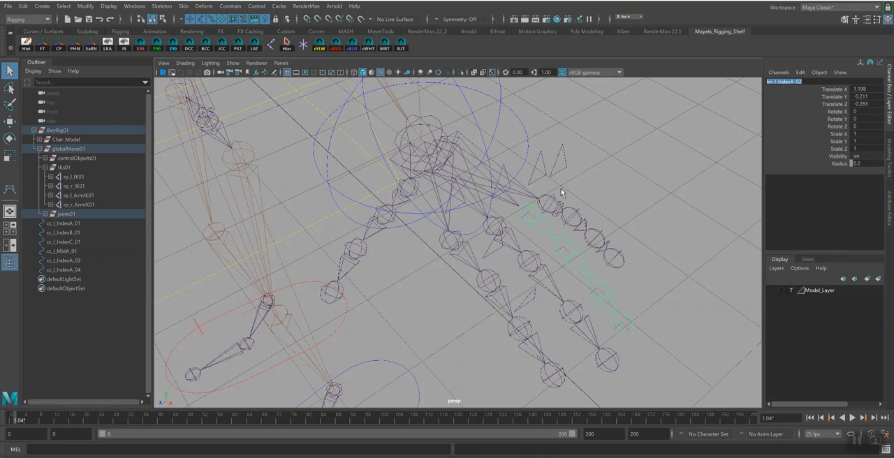
left_click(531, 220)
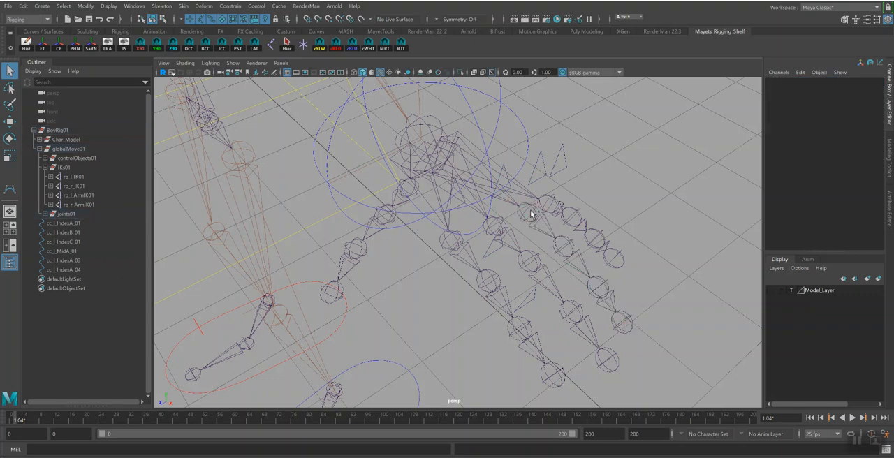
left_click(536, 213)
left_click(804, 82)
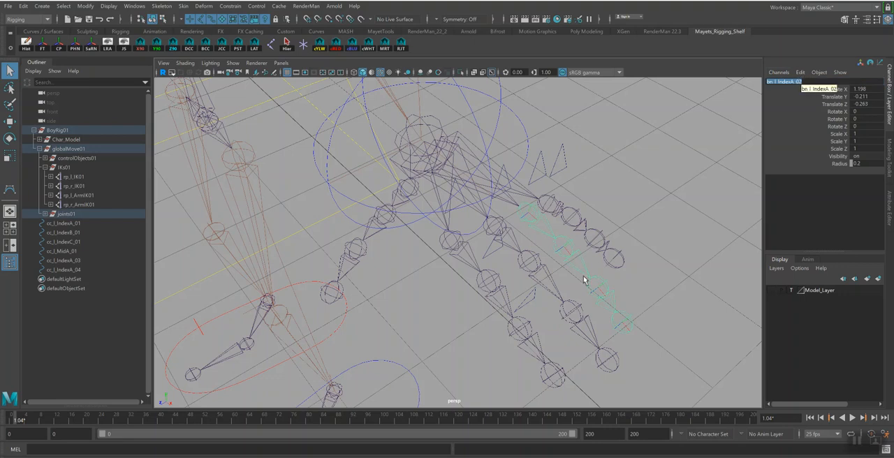
left_click(571, 244)
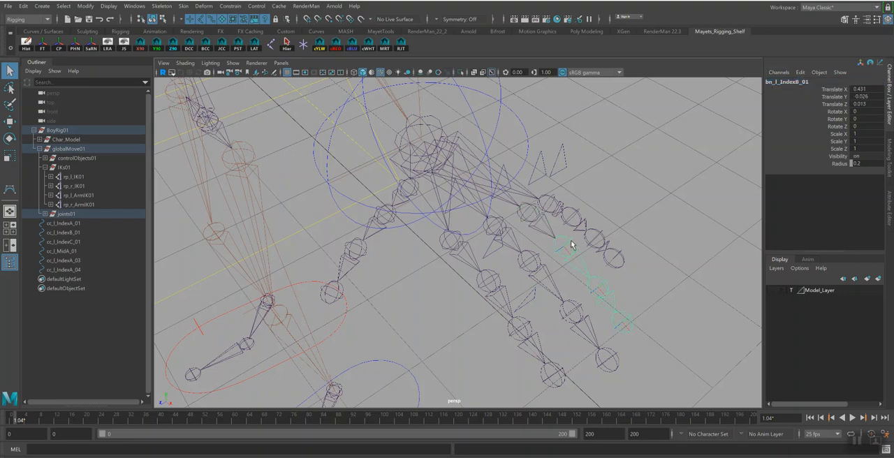
left_click(601, 291)
left_click(601, 290)
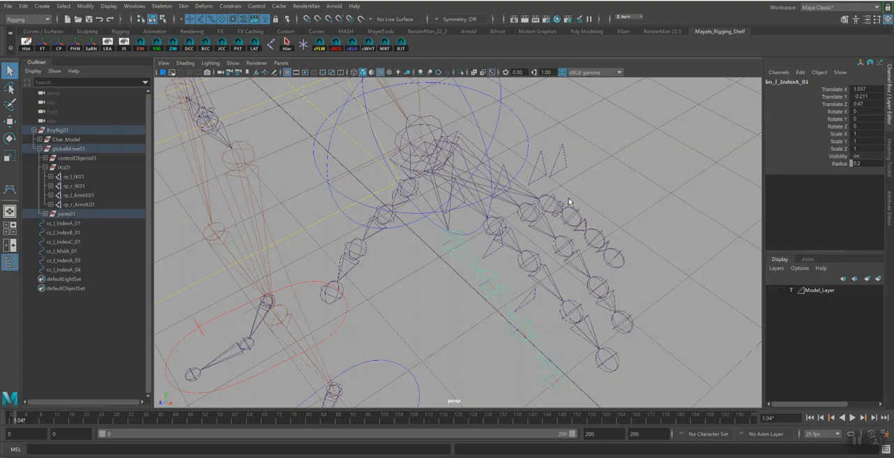
left_click(544, 207)
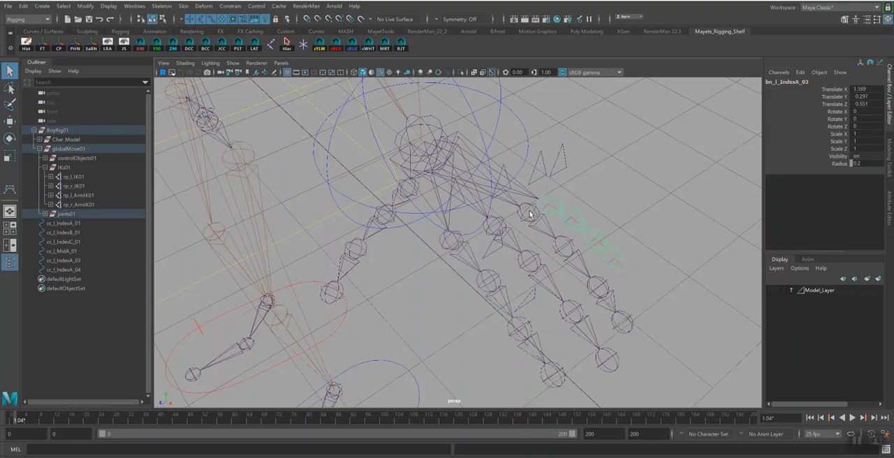
left_click(529, 214)
left_click(538, 218)
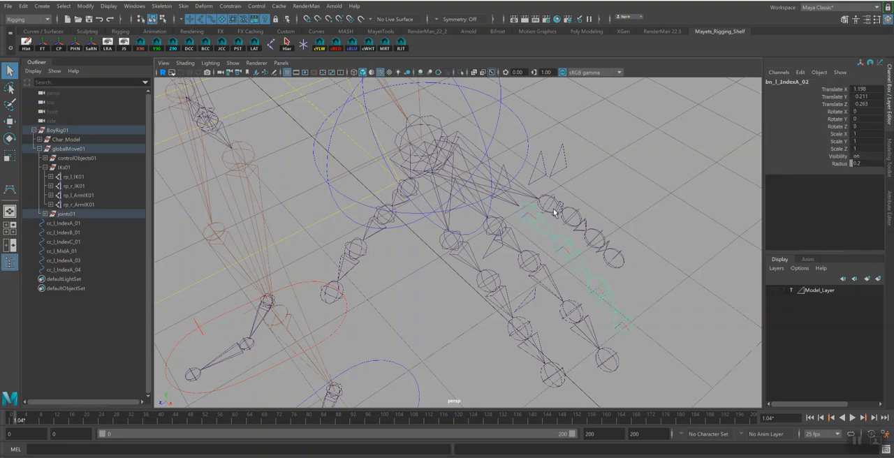
left_click(487, 233)
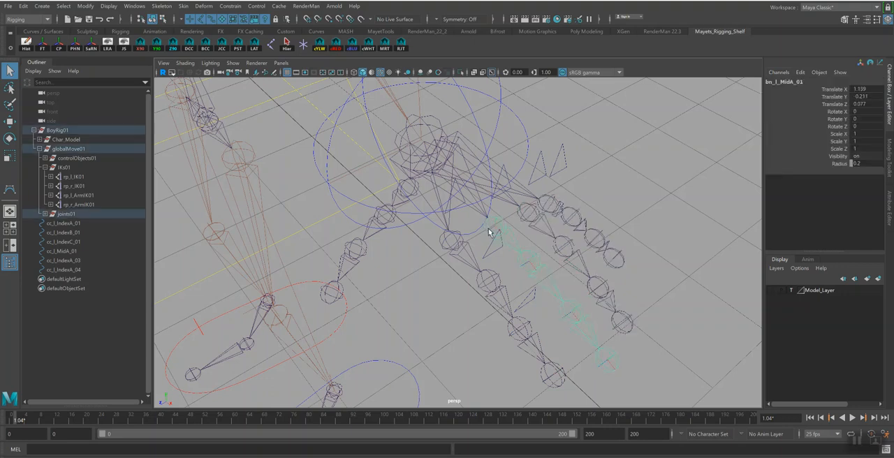
Search and replace _Index with _Ring in the names of the ring finger's joint hierarchy
left_click(530, 213)
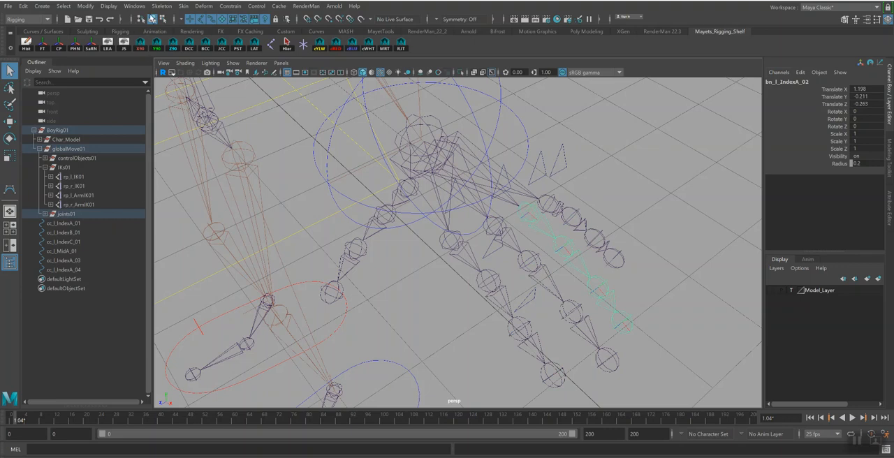
left_click(164, 7)
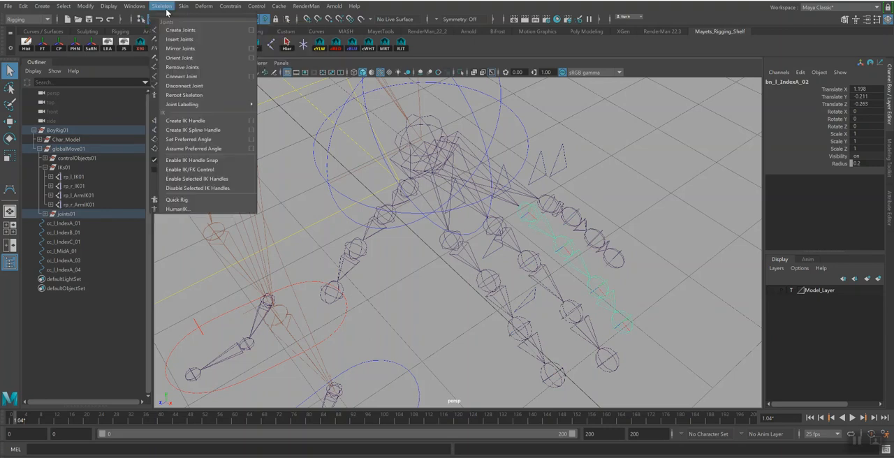
mouse_move(109, 6)
left_click(90, 45)
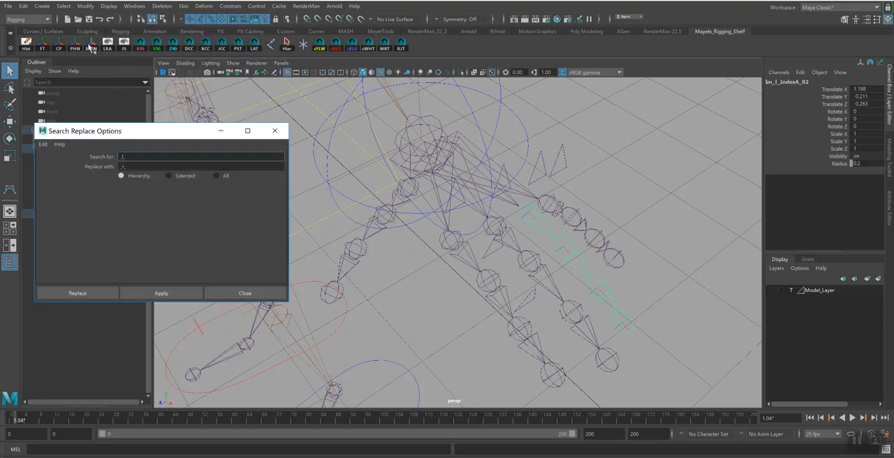
left_click_drag(126, 157, 109, 158)
key("Tab")
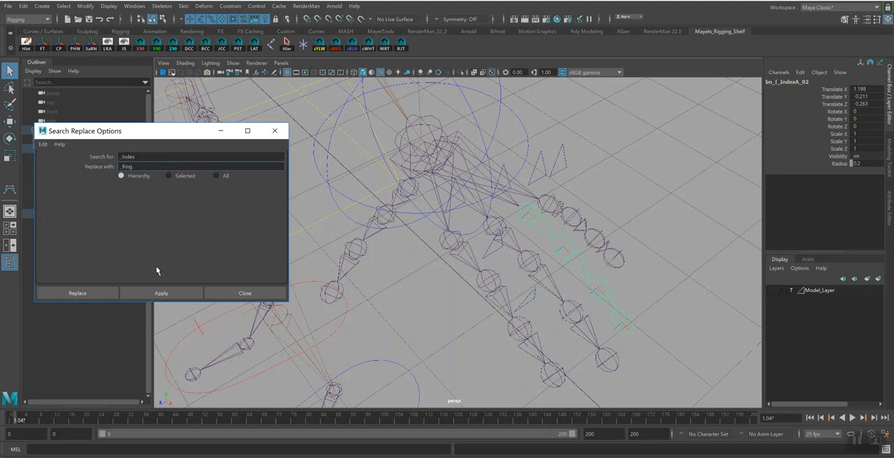
left_click(175, 292)
Rename the ring finger's base joint to bn_l_RingA_01
double_click(820, 83)
left_click_drag(797, 81, 804, 82)
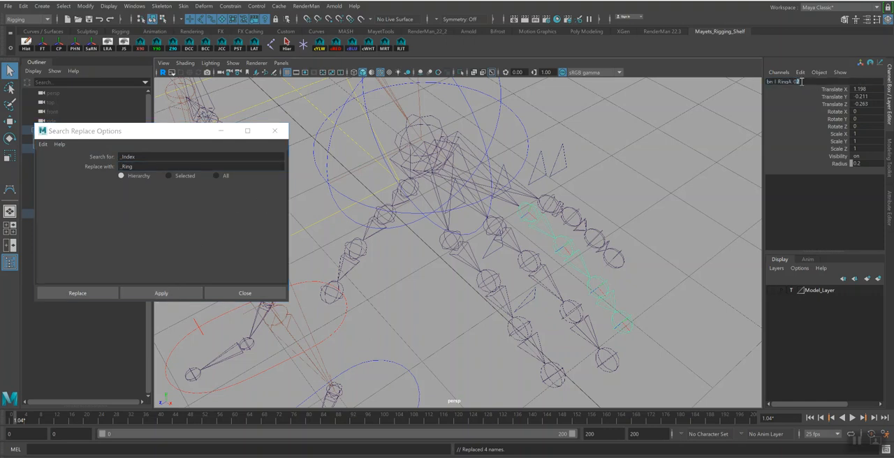
type("1")
key("Return")
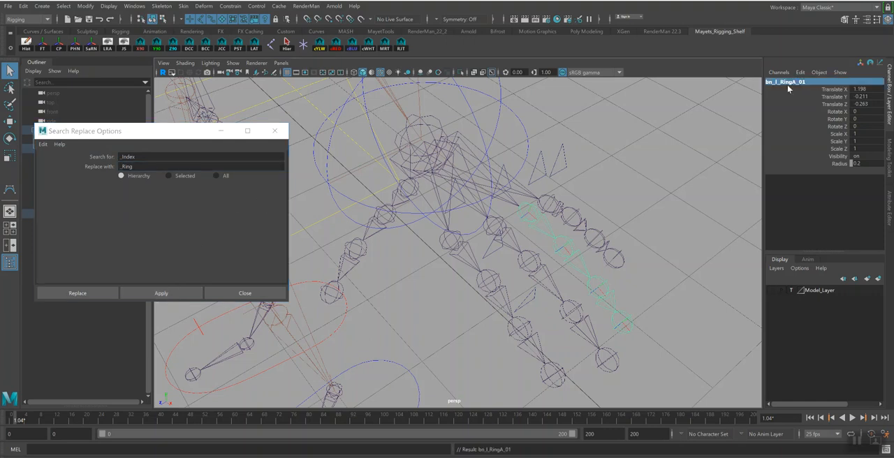
Search and replace _Index with _Pinky in the names of the pinky finger's joint hierarchy
left_click(546, 205)
left_click(547, 204)
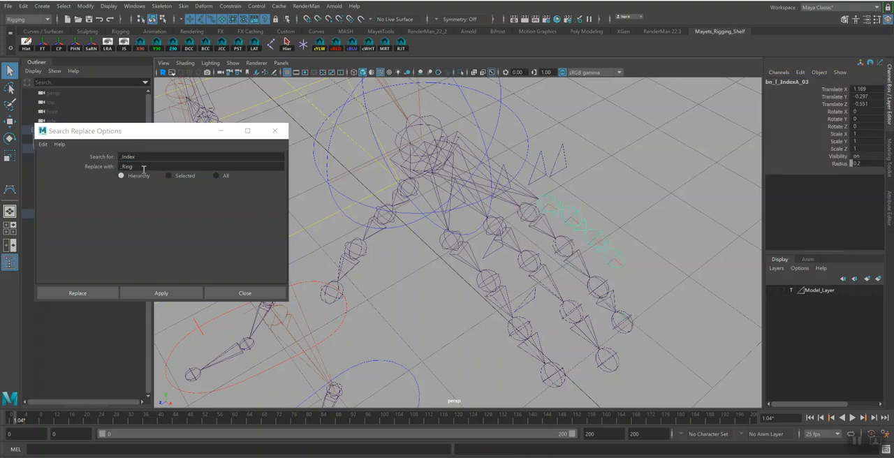
left_click_drag(133, 168, 125, 168)
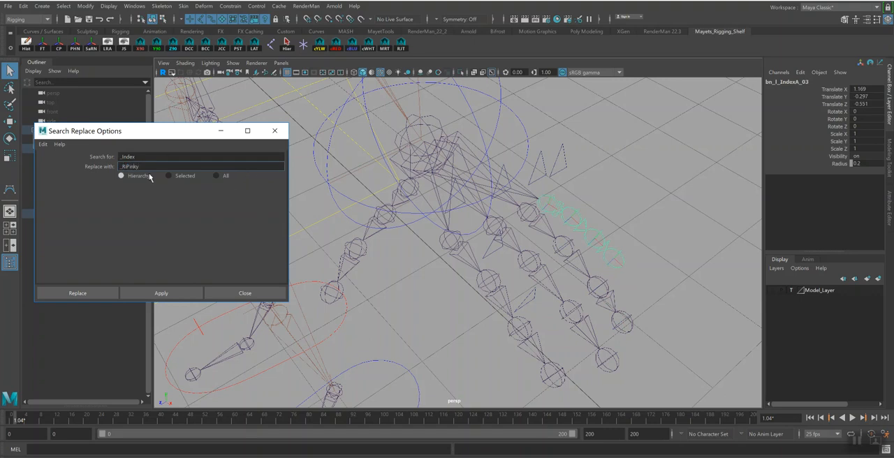
key("BackSpace")
left_click(160, 295)
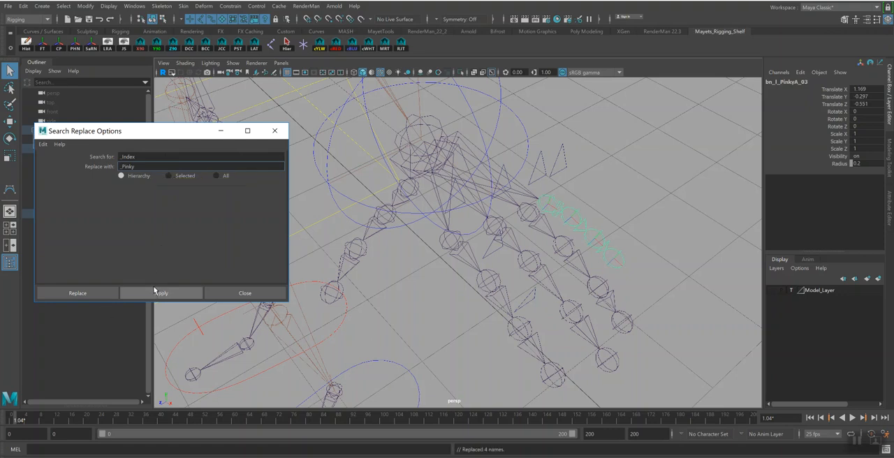
Rename the pinky's base joint to bn_l_PinkyA_01 and minimize the search-and-replace dialog
left_click(797, 81)
left_click(802, 82)
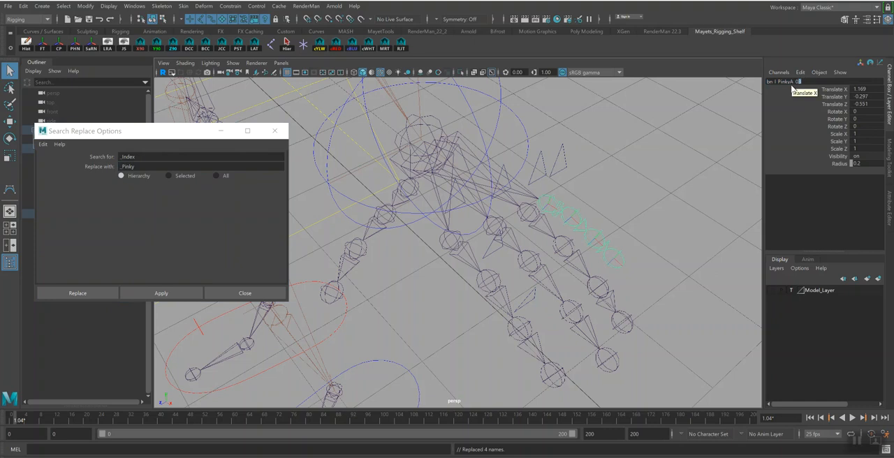
type("1")
key("Return")
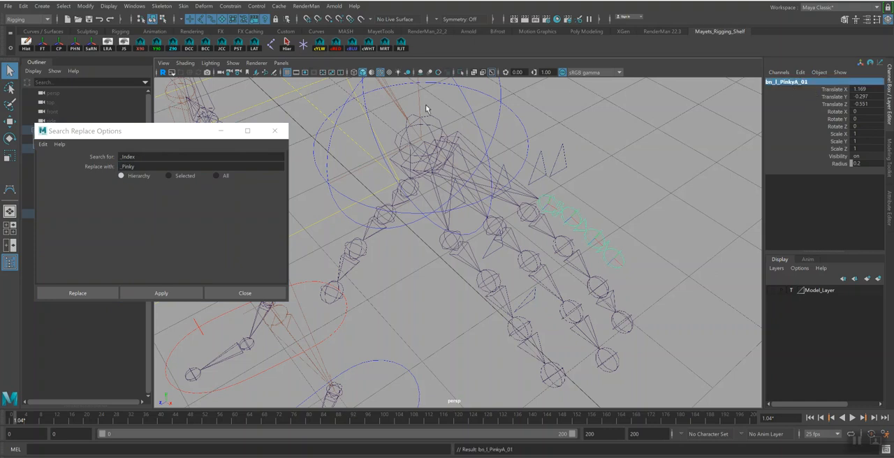
left_click(221, 130)
Rename the pinky's base control to cc_l_PinkyA_01, reusing its base joint's name with the prefix cc
left_click_drag(587, 235, 545, 189, "alt")
double_click(790, 82)
key("ctrl+c")
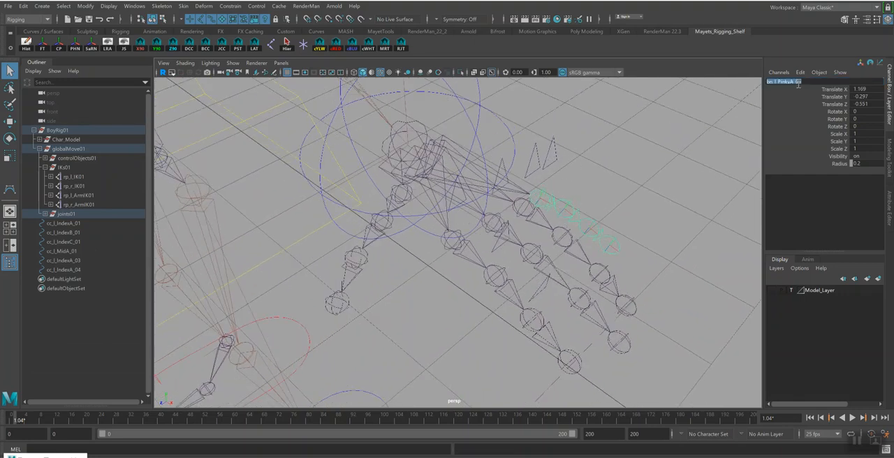
left_click(567, 151)
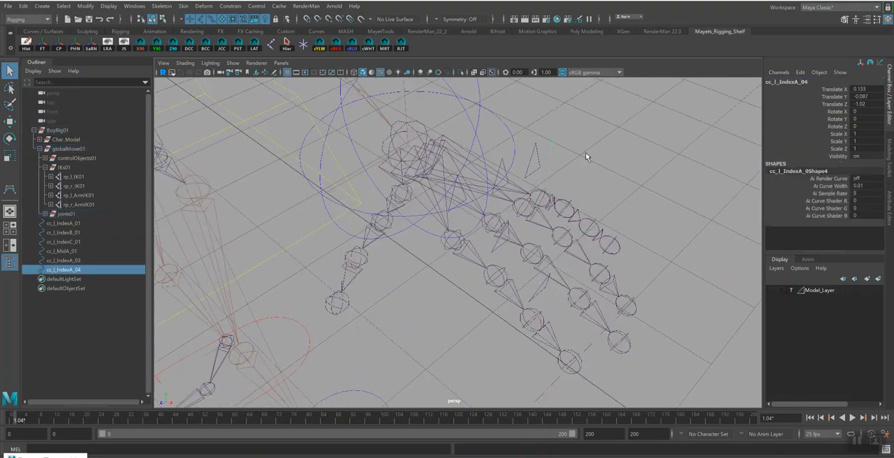
double_click(797, 83)
key("BackSpace")
key("ctrl+v")
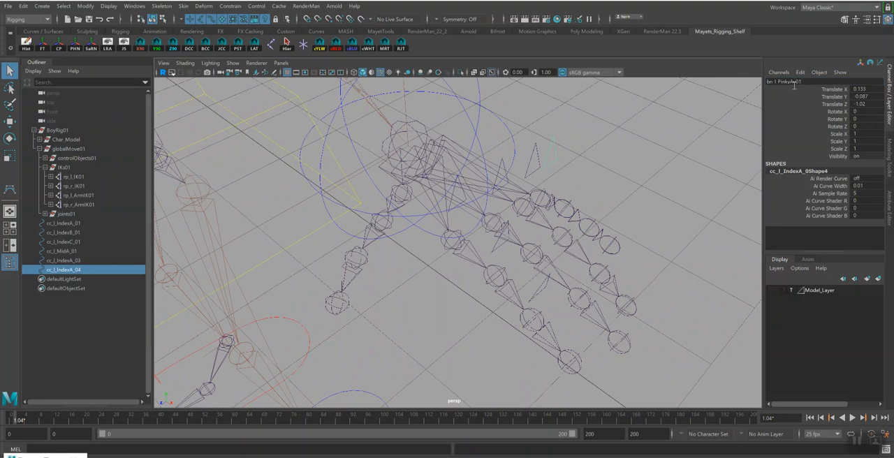
left_click_drag(772, 83, 764, 83)
type("cc")
key("Return")
Rename the ring finger's base control to cc_l_RingA_01, reusing its base joint's name, and save the scene
left_click(520, 209)
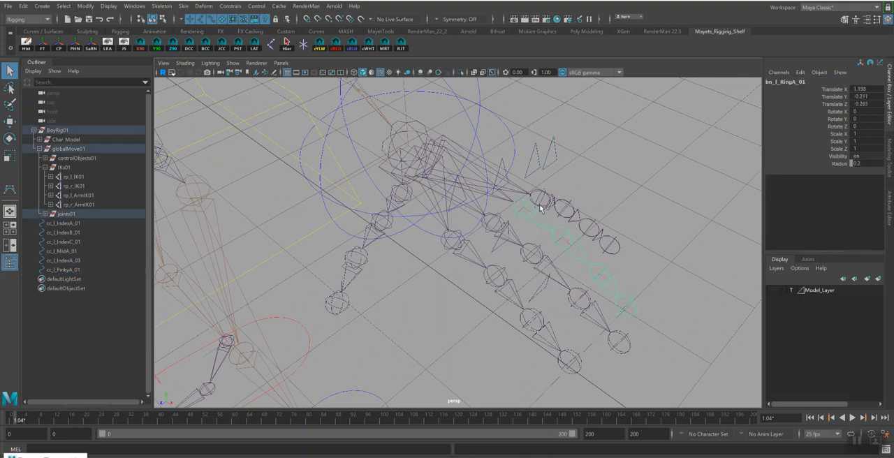
double_click(798, 82)
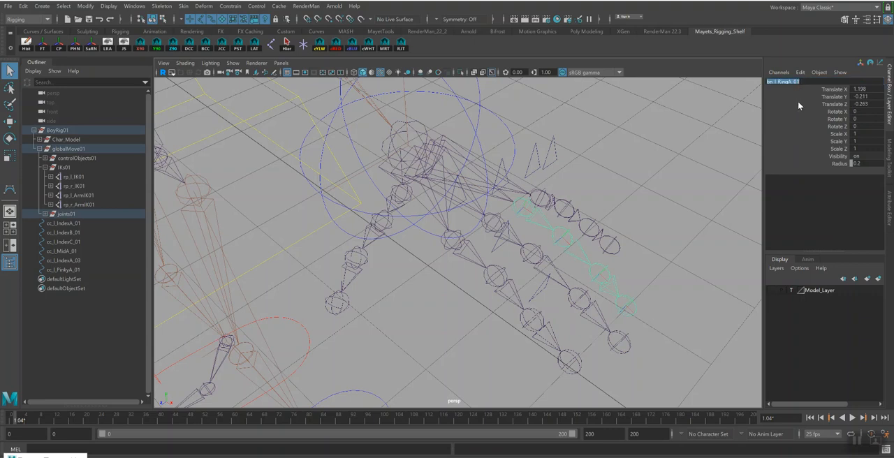
left_click(529, 160)
double_click(798, 82)
type("cc_l_RingA_01")
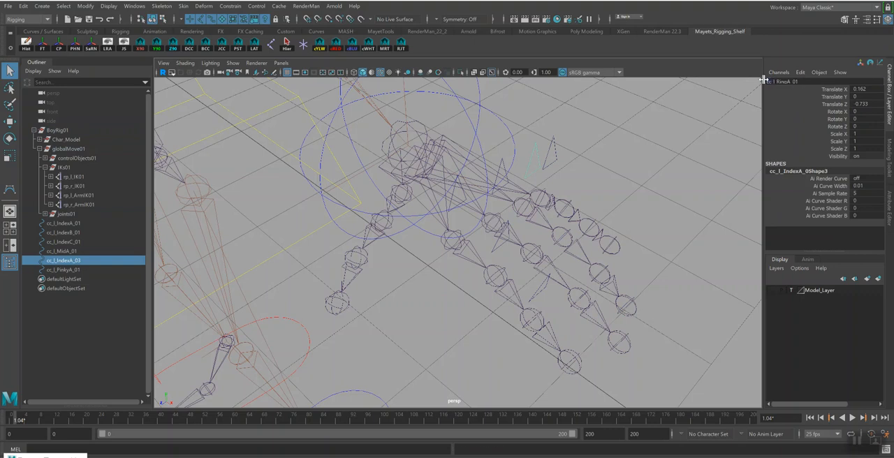
key("Return")
left_click_drag(615, 181, 612, 185, "alt")
key("ctrl+s")
left_click(433, 252)
Duplicate cc_l_MidA_01 and rename the copy cc_l_MidB_01
left_click_drag(459, 255, 523, 223, "alt")
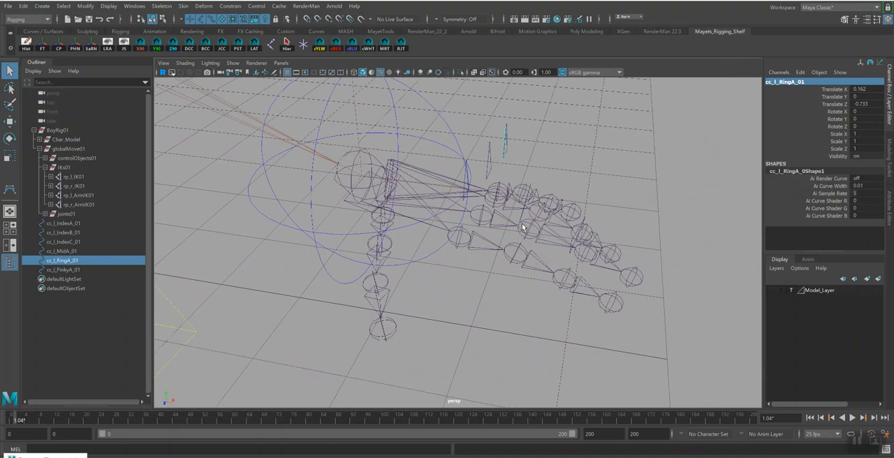
left_click(70, 250)
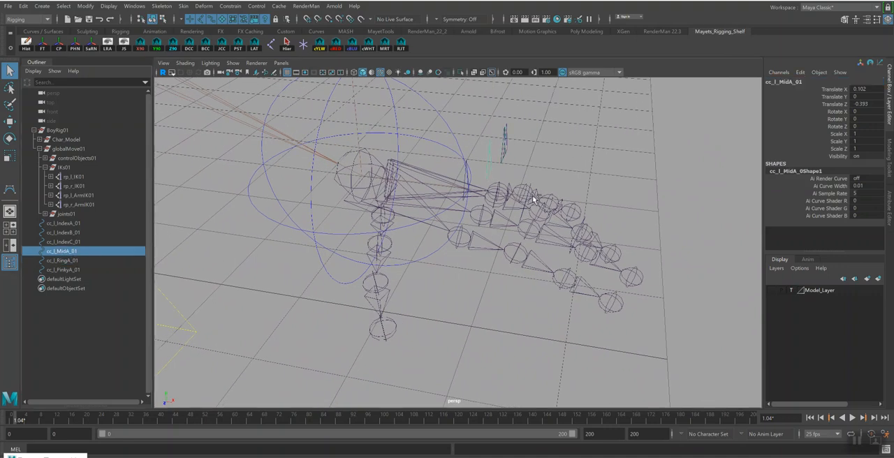
key("ctrl+d")
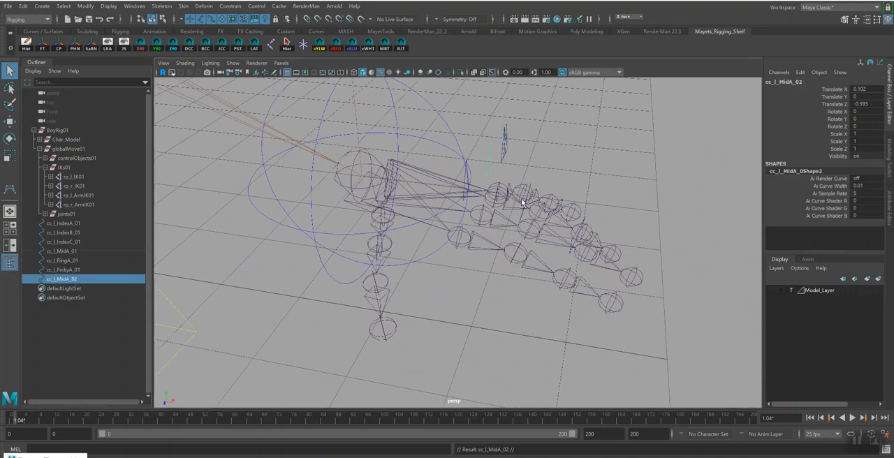
double_click(68, 280)
left_click(68, 279)
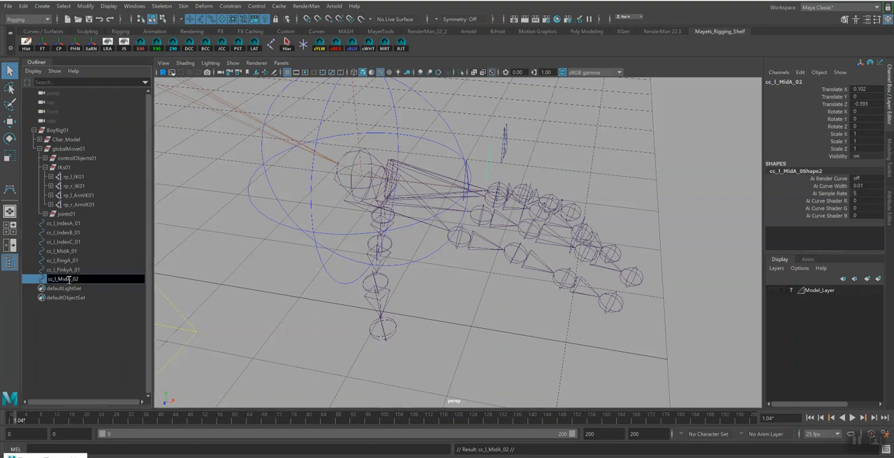
type("B")
left_click_drag(75, 279, 83, 279)
type("1")
key("Return")
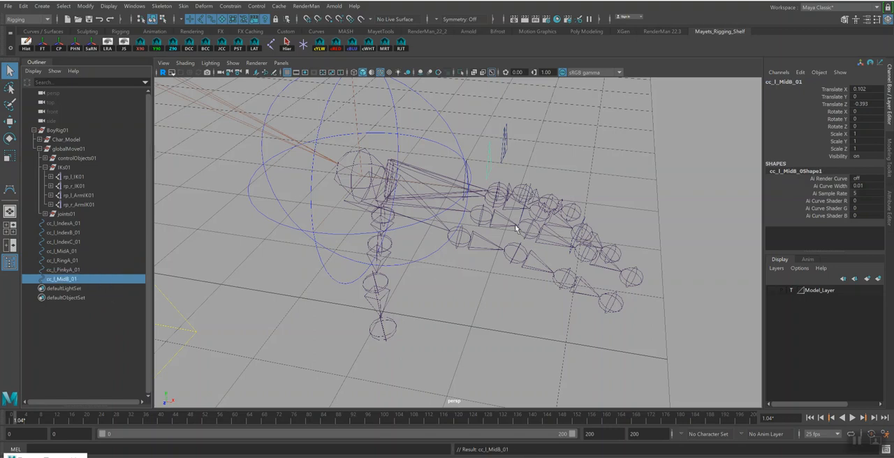
Try snapping cc_l_MidB_01 onto the middle finger's second joint, and delete that copy
left_click_drag(541, 193, 575, 169, "alt")
key("w")
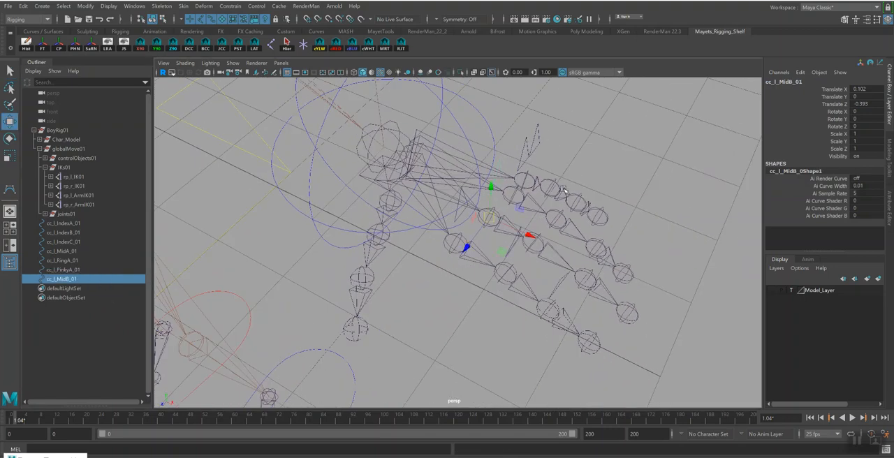
left_click_drag(491, 215, 511, 225)
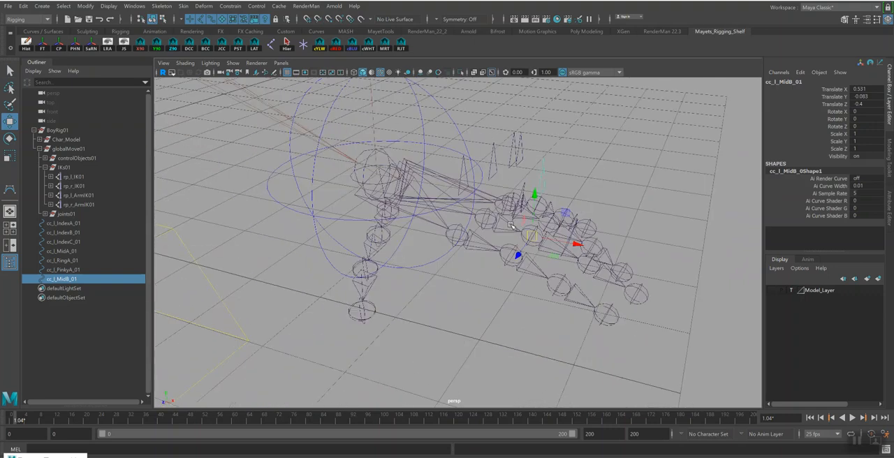
left_click(511, 225)
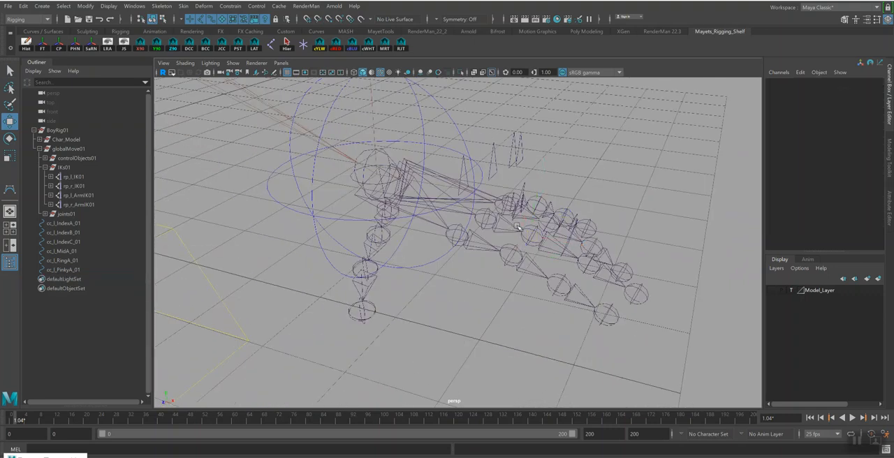
Duplicate cc_l_IndexB_01 and snap the copy to the middle finger's second joint
left_click(70, 233)
left_click_drag(677, 201, 664, 206, "alt")
key("ctrl+d")
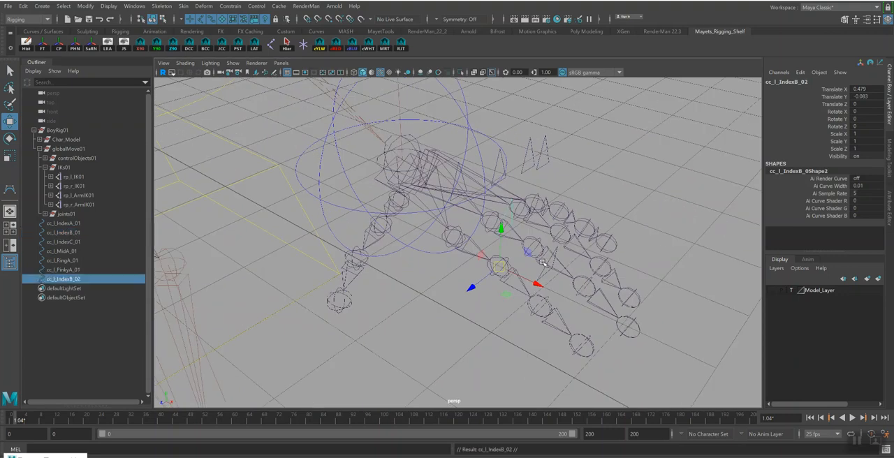
key("v")
left_click_drag(500, 266, 536, 258)
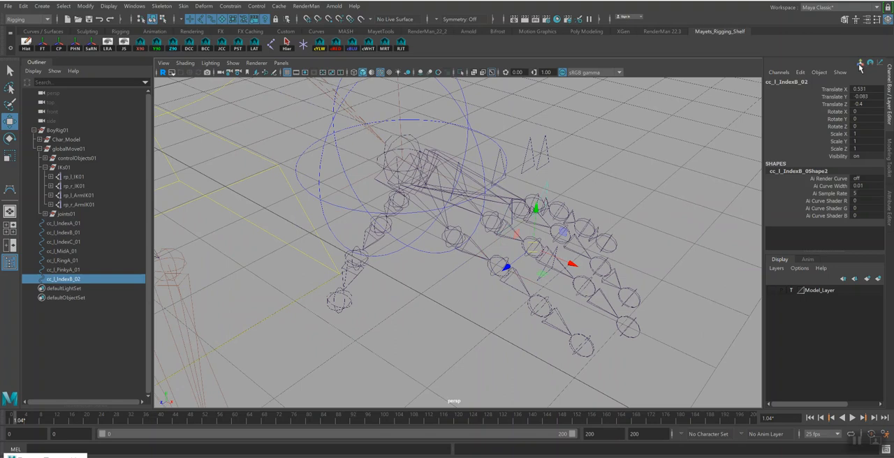
Rename the copied control on the middle finger cc_l_MidB_01, reusing its joint's name with the prefix cc
key("q")
left_click(545, 257)
key("w")
left_click(789, 82)
key("ctrl+c")
left_click_drag(561, 190, 568, 166, "alt")
key("q")
left_click(554, 176)
left_click(797, 81)
key("ctrl+v")
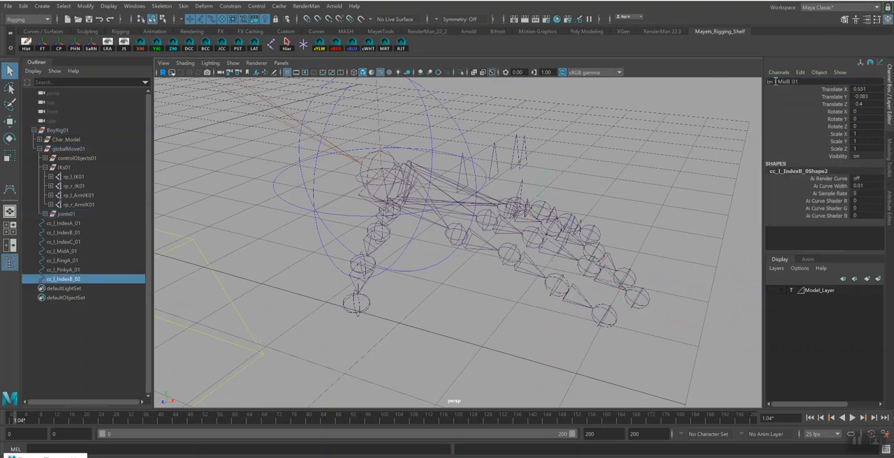
key("Return")
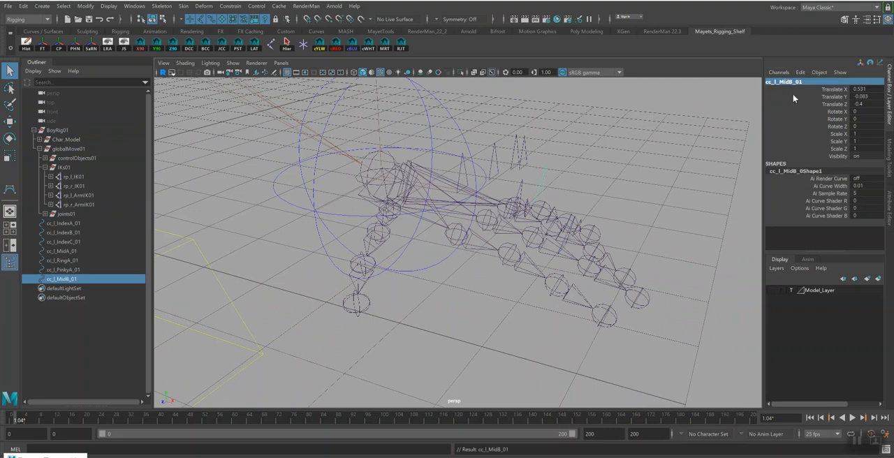
Duplicate cc_l_MidB_01 and snap the copy to the ring finger's second joint
left_click_drag(575, 202, 612, 160, "alt")
left_click(555, 232)
left_click_drag(554, 232, 578, 205, "alt")
left_click(63, 279)
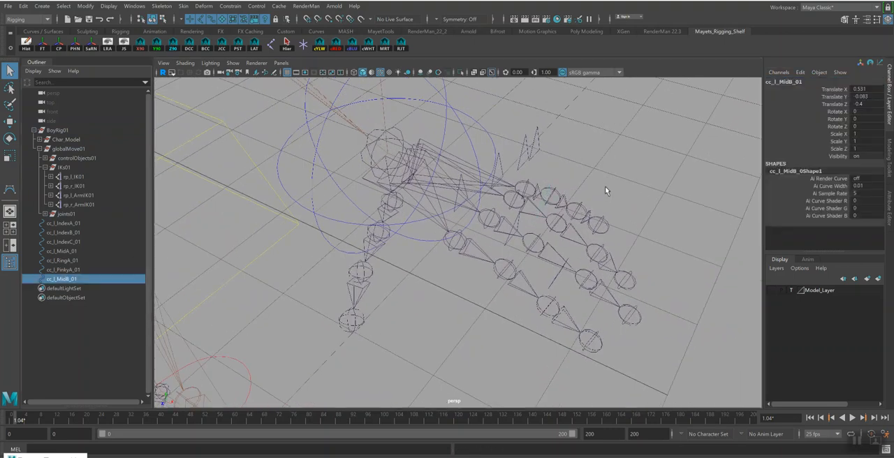
key("ctrl+d")
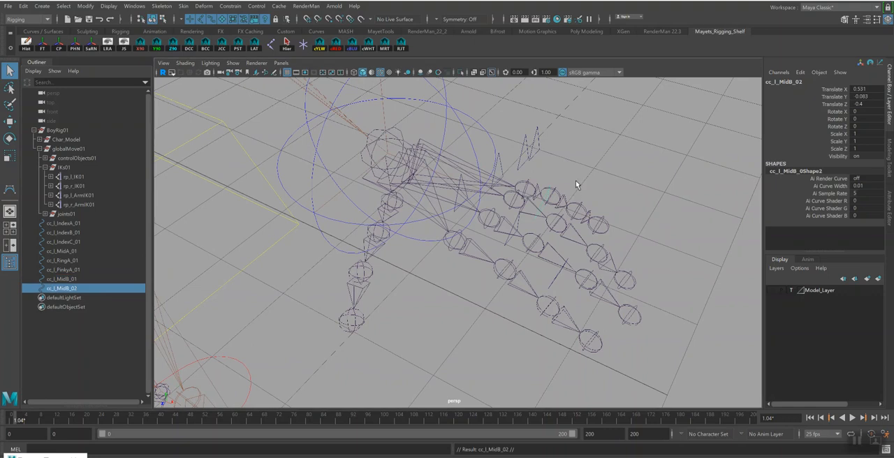
key("r")
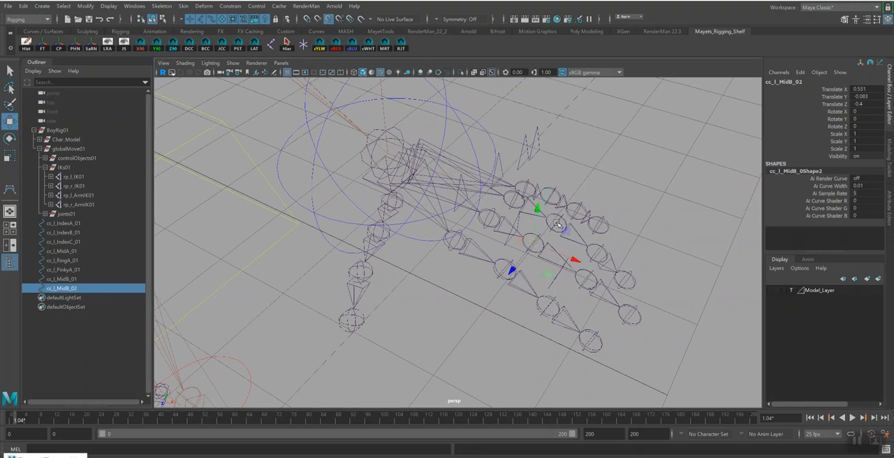
left_click_drag(536, 241, 563, 221)
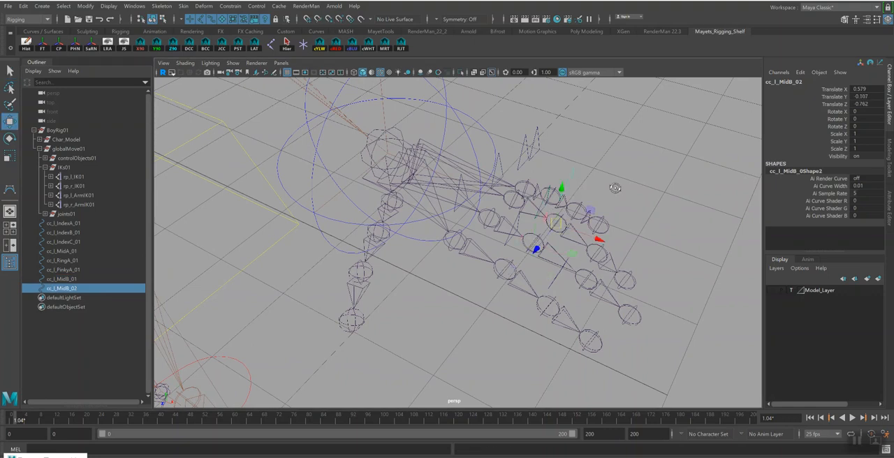
Rename the copied control on the ring finger's second joint cc_l_RingB_01
left_click_drag(617, 188, 604, 183, "alt")
left_click(584, 256)
left_click(781, 82)
left_click(634, 156)
left_click_drag(631, 158, 595, 175, "alt")
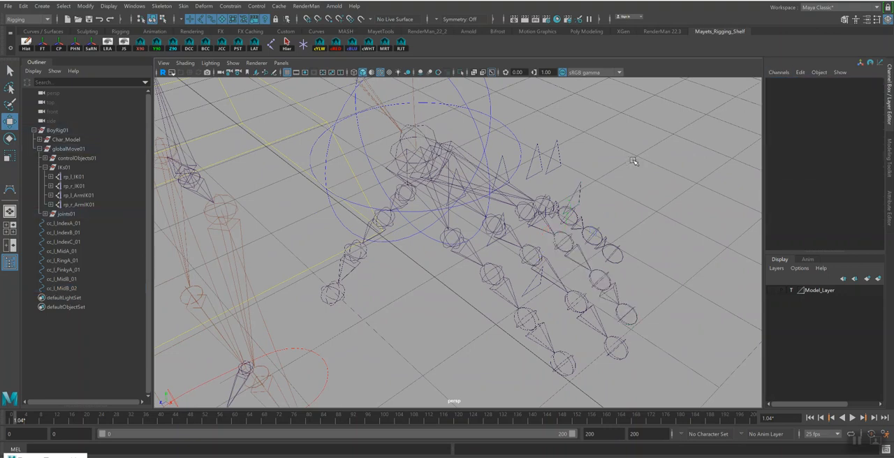
left_click(578, 183)
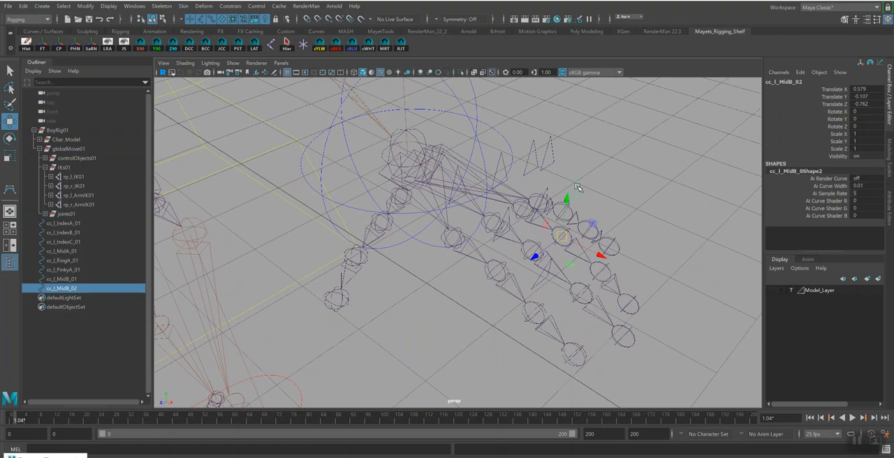
left_click(786, 82)
type("cc_l_RingB_01")
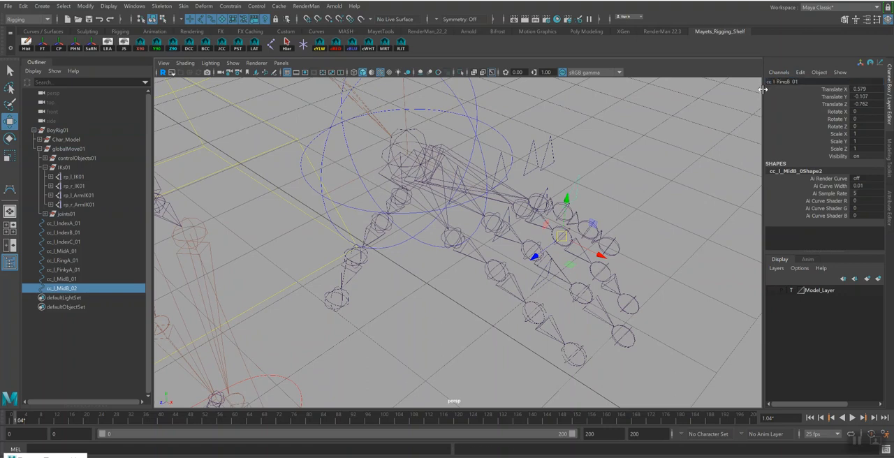
key("Return")
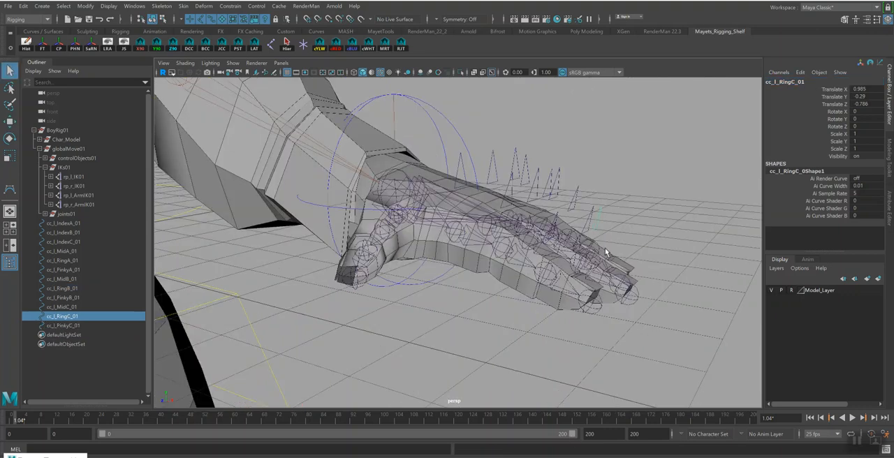
Freeze the transformations of all finger controls from cc_l_IndexA_01 through cc_l_PinkyC_01, and save the scene
left_click_drag(605, 252, 632, 356, "alt")
left_click(771, 290)
left_click_drag(621, 279, 553, 258, "alt")
mouse_move(606, 228)
left_mouse_down("alt")
mouse_move(577, 212)
mouse_move(601, 214)
left_mouse_up("alt")
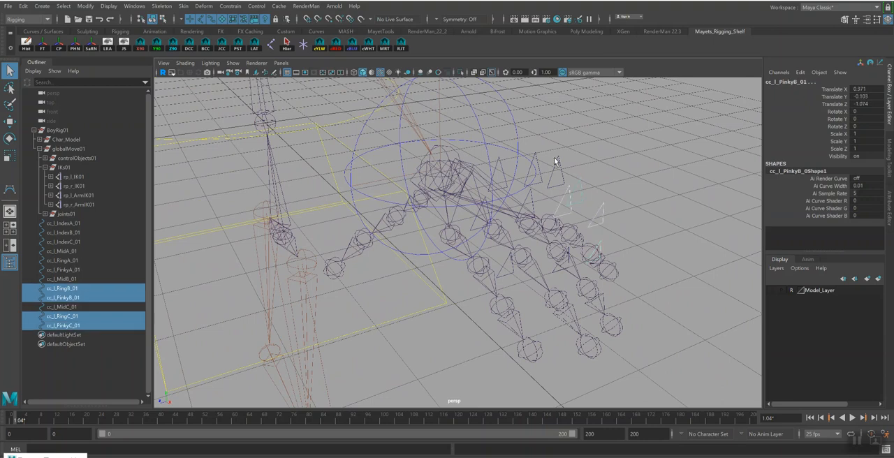
left_click(572, 171, "shift")
left_click_drag(573, 172, 532, 154, "alt")
left_click_drag(66, 222, 65, 327)
left_click(42, 44)
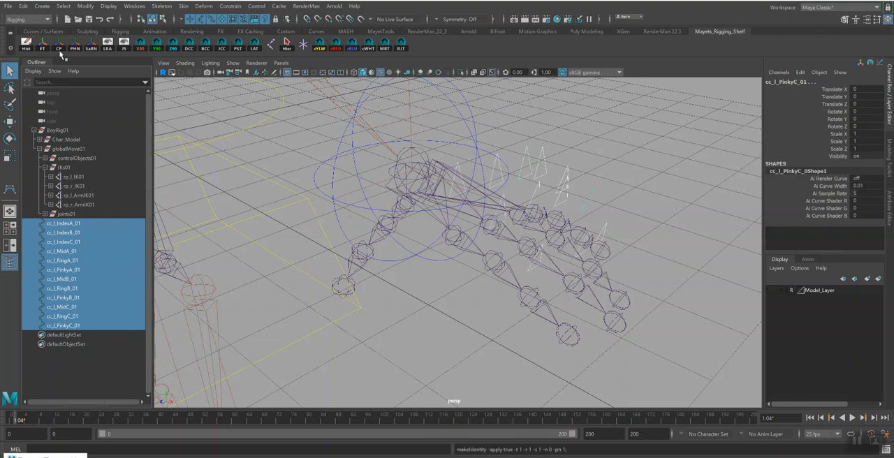
left_click(671, 190)
key("ctrl+s")
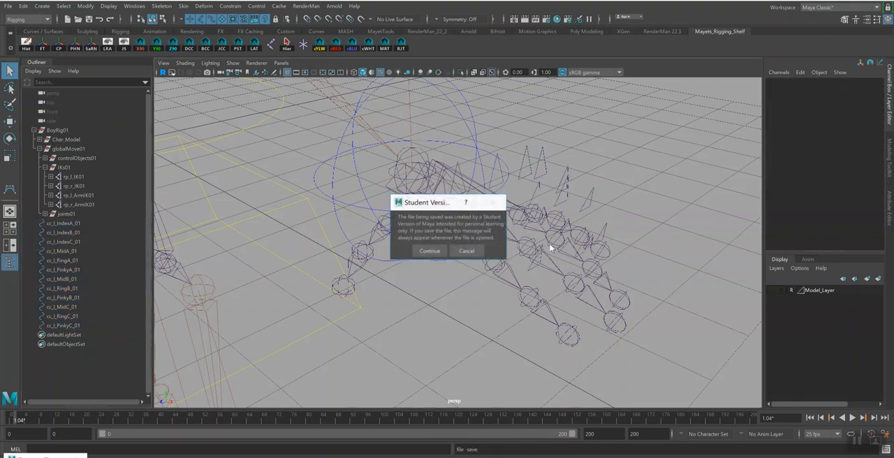
left_click(429, 251)
Duplicate cc_l_IndexA_01 and place the copy on the thumb's base joint
left_click_drag(444, 288, 479, 285, "alt")
left_click_drag(503, 209, 408, 231, "alt")
left_click(450, 231)
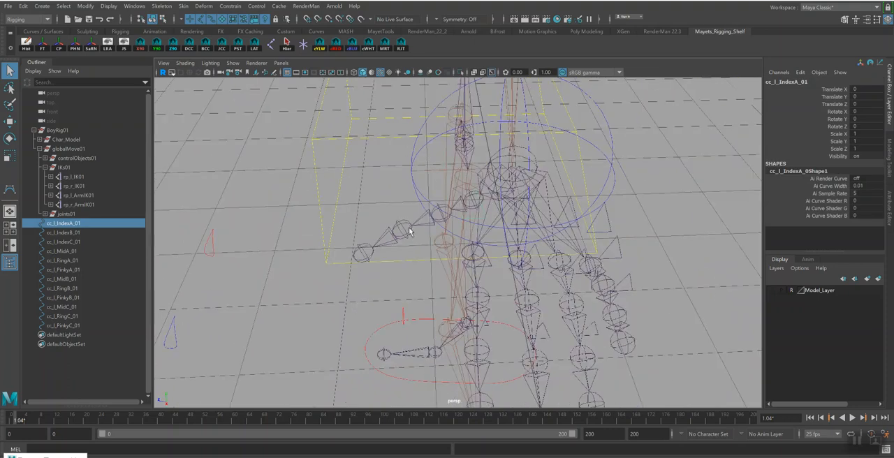
key("ctrl+d")
left_click_drag(457, 217, 445, 243, "alt")
key("w")
Show the model layer, and rotate and reposition the curve points of cc_l_IndexA_02 above the thumb's base
left_click(772, 291)
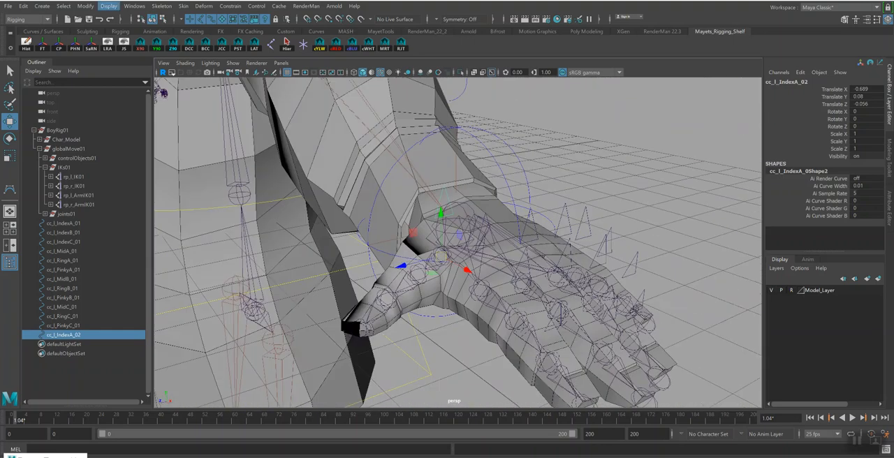
left_click(163, 19)
left_click_drag(424, 166, 468, 227)
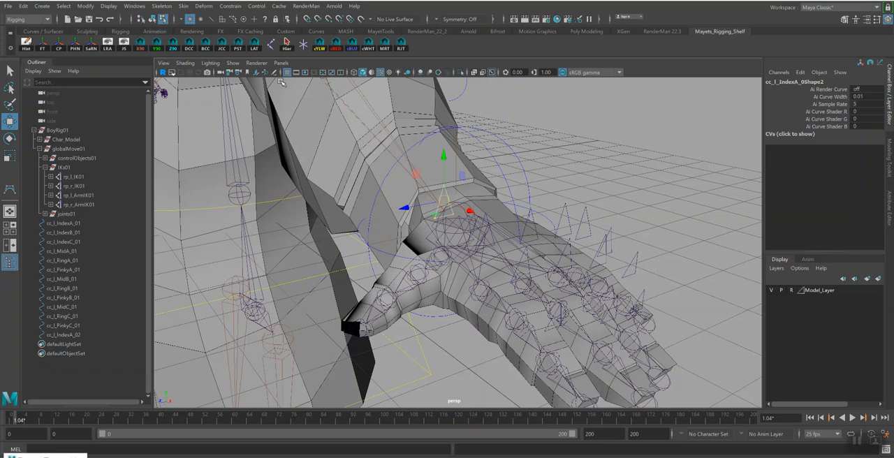
key("e")
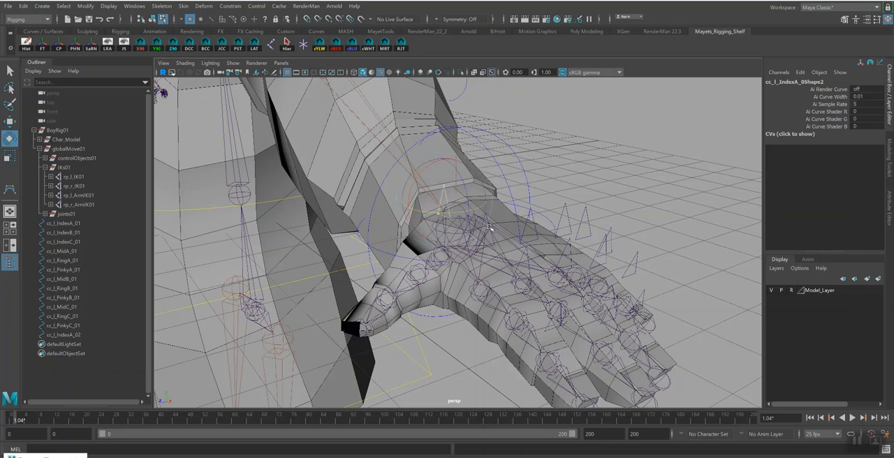
left_click_drag(512, 199, 482, 202, "alt")
key("w")
left_click_drag(403, 207, 416, 234)
key("F8")
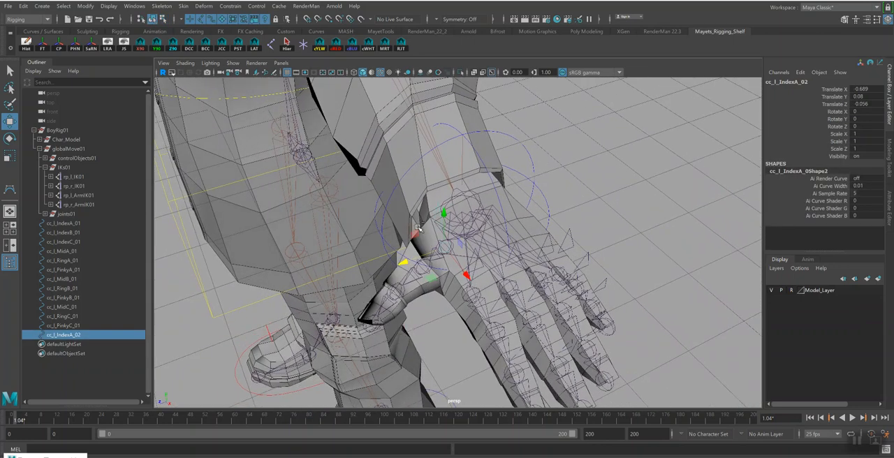
Duplicate the thumb's base control and snap the copy to the thumb's second joint
key("ctrl+d")
key("v")
left_click_drag(444, 248, 422, 271)
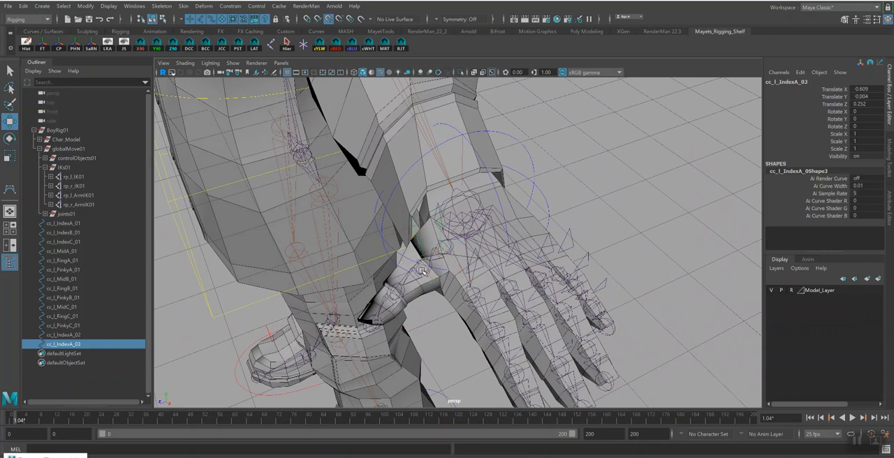
Rename the two thumb controls cc_l_ThumbA_01 and cc_l_ThumbB_01, from the base joint outward
double_click(61, 335)
left_click_drag(58, 336, 73, 336)
type("Thumb")
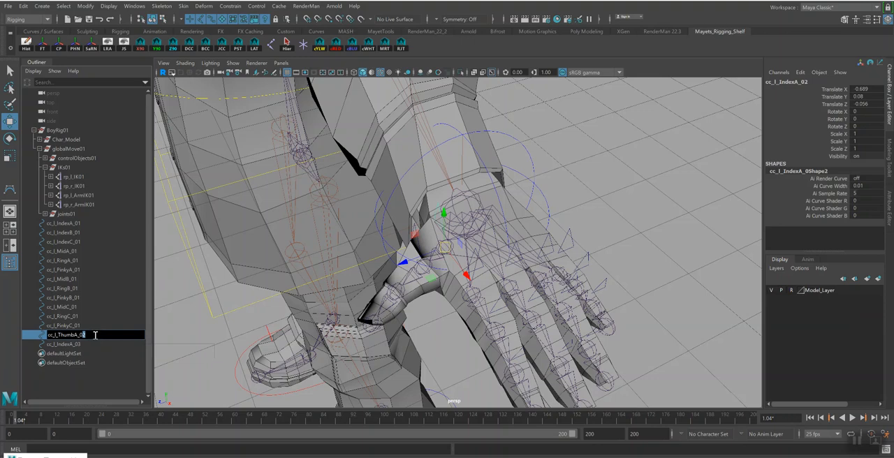
double_click(66, 345)
left_click_drag(56, 344, 77, 345)
type("ThumbB")
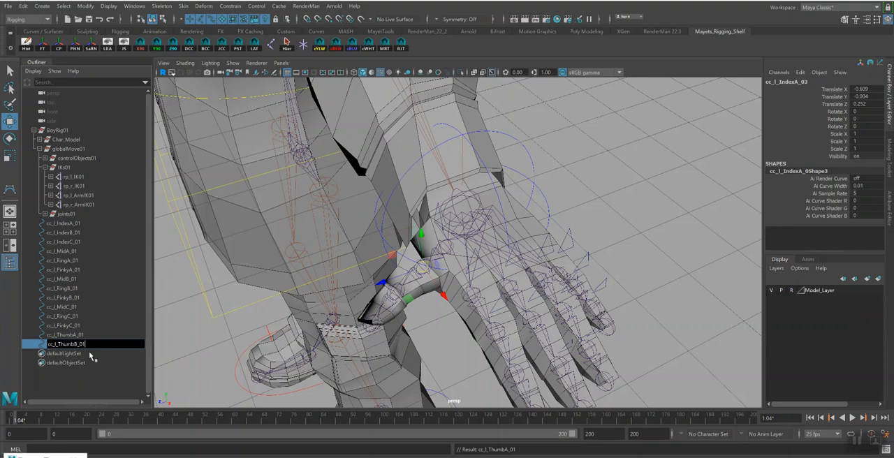
key("Return")
Lower the curve points of cc_l_ThumbB_01 closer to the thumb mesh, and return to object selection
left_click_drag(476, 238, 482, 216, "alt")
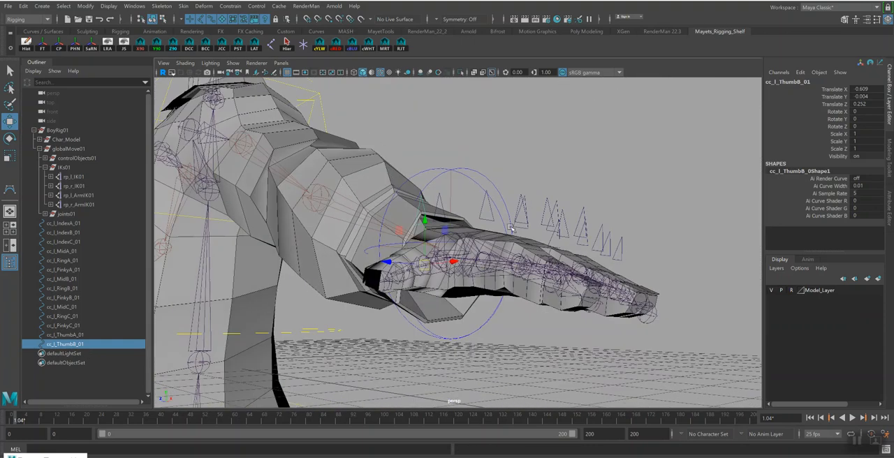
left_click(164, 20)
left_click_drag(395, 179, 449, 273)
left_click_drag(457, 222, 456, 236, "alt")
left_click_drag(422, 174, 422, 183)
left_click_drag(473, 233, 468, 231, "alt")
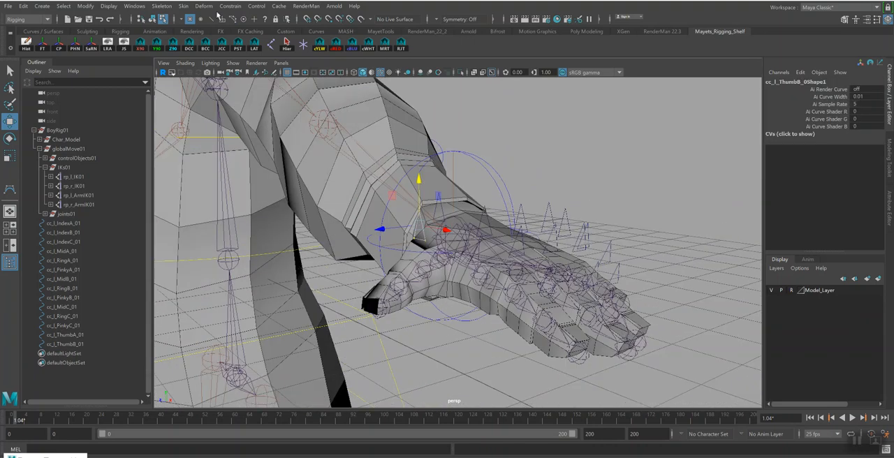
left_click(152, 20)
Duplicate cc_l_ThumbB_01, snap the copy to the thumb's third joint, and set Model_Layer to template display
left_click_drag(454, 280, 417, 243, "alt")
key("ctrl+d")
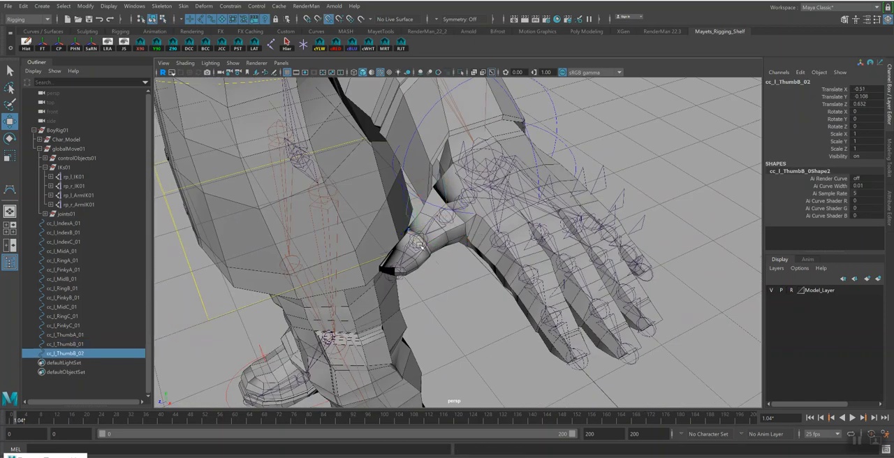
left_click(791, 291)
left_click(791, 292)
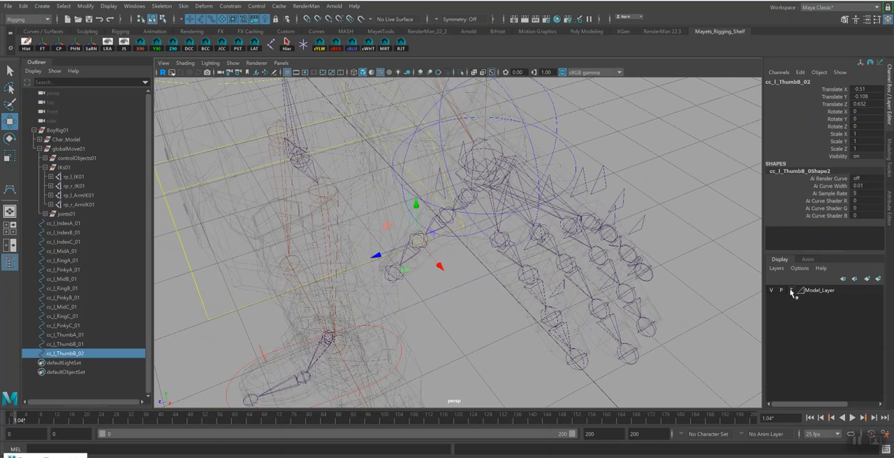
Select cc_l_ThumbB_01 and cc_l_ThumbB_02 in turn to check their pivots against the thumb joints
left_click(420, 244)
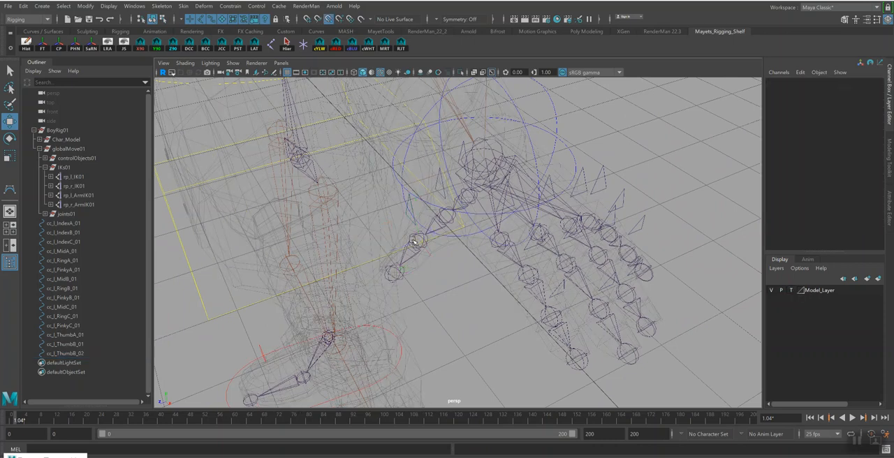
left_click(419, 225)
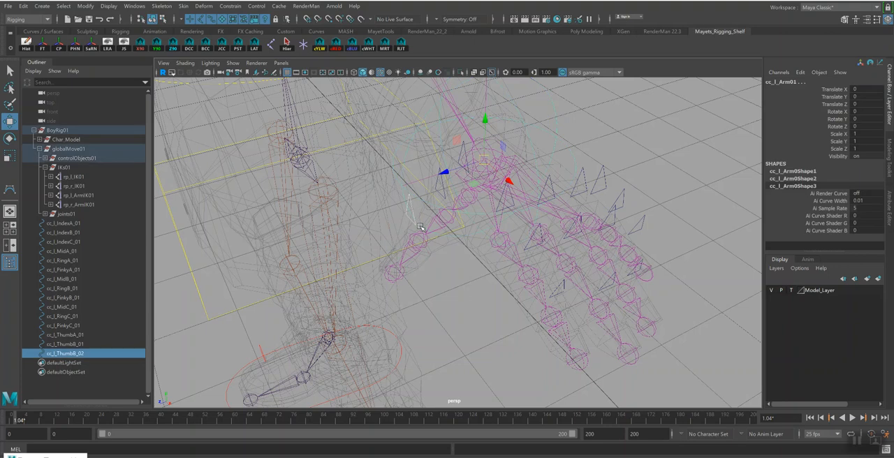
left_click(413, 221)
key("v")
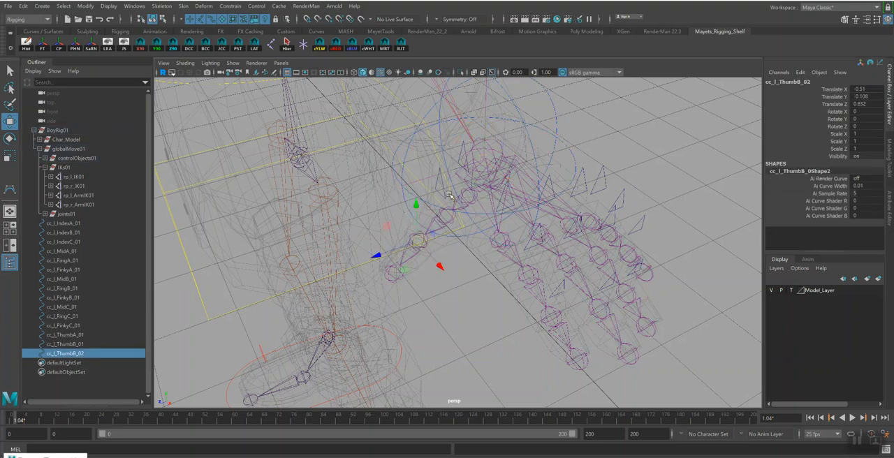
left_click(442, 193)
left_click(445, 194)
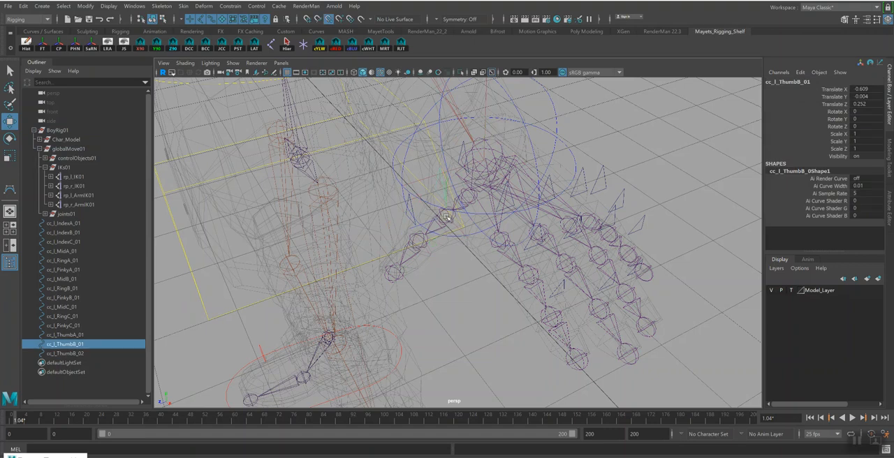
left_click(413, 210)
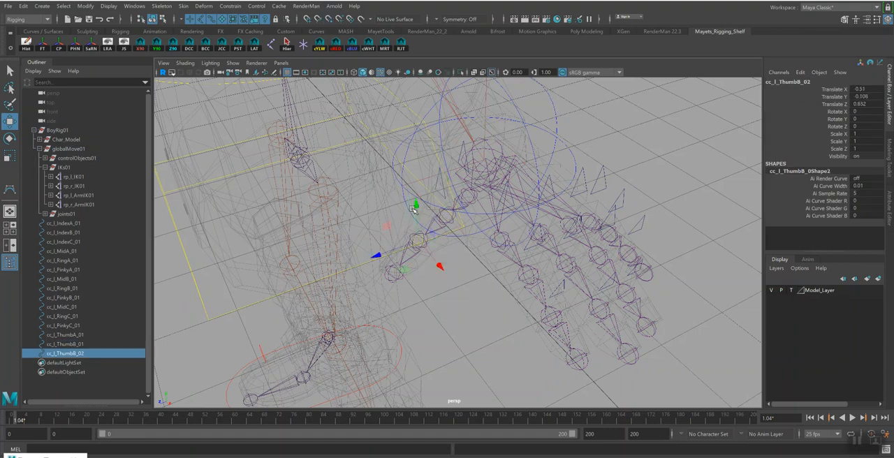
Set Model_Layer to reference display and move the curve points of cc_l_ThumbB_02 down closer to the thumb
left_click(162, 20)
left_click_drag(396, 173, 437, 236)
left_click_drag(438, 279, 443, 238, "alt")
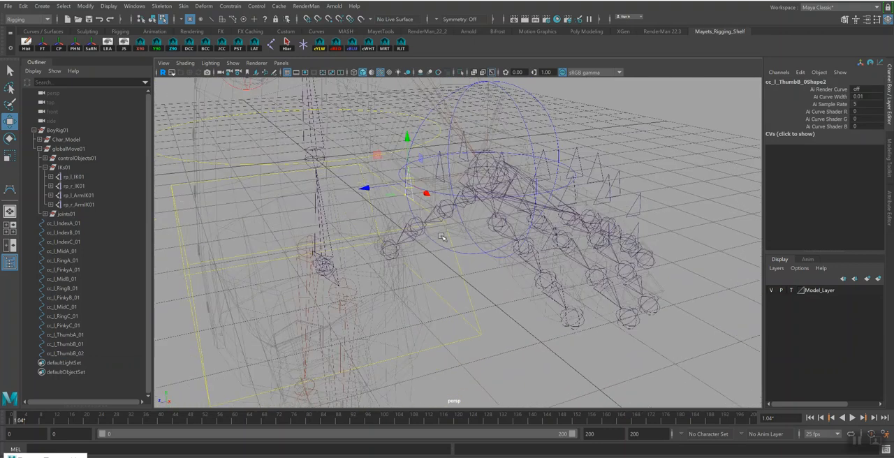
left_click(791, 290)
left_click_drag(512, 223, 511, 216, "alt")
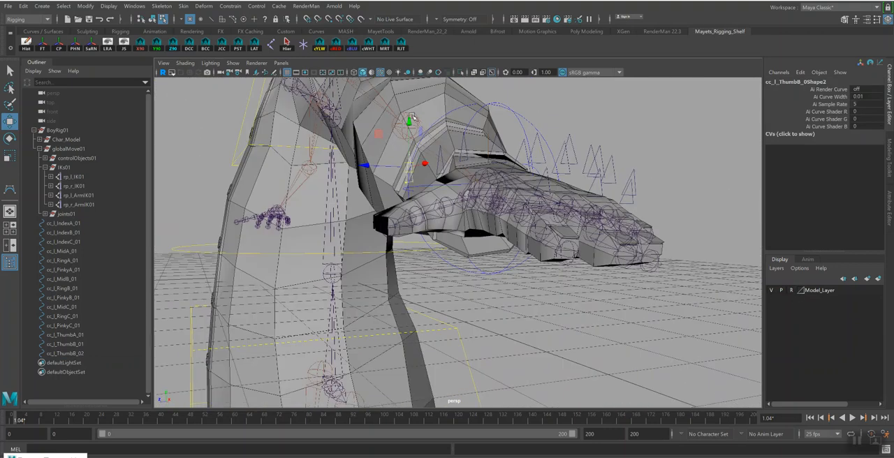
key("r")
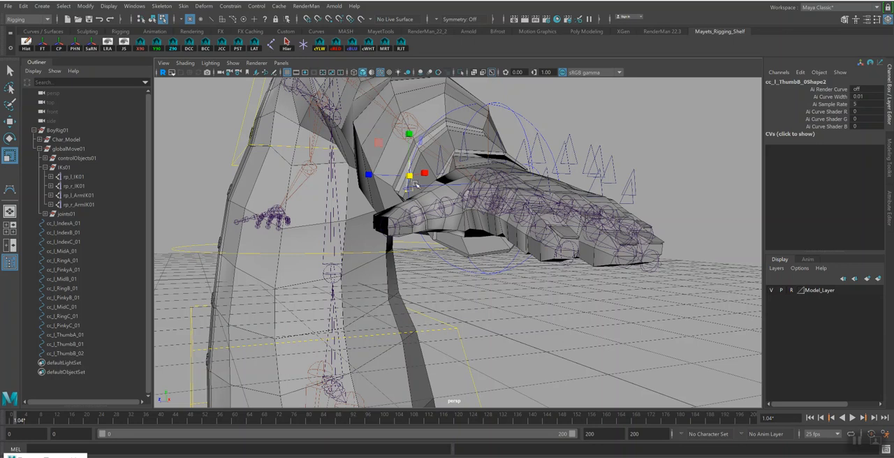
key("w")
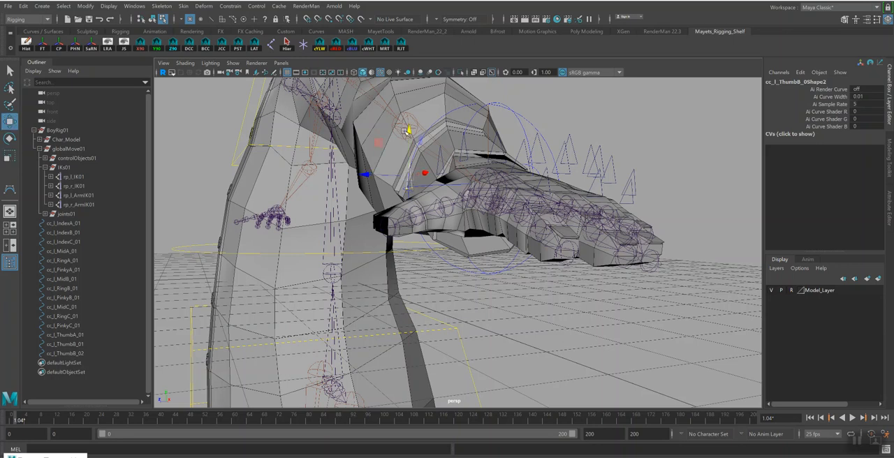
left_click_drag(408, 130, 396, 174, "alt")
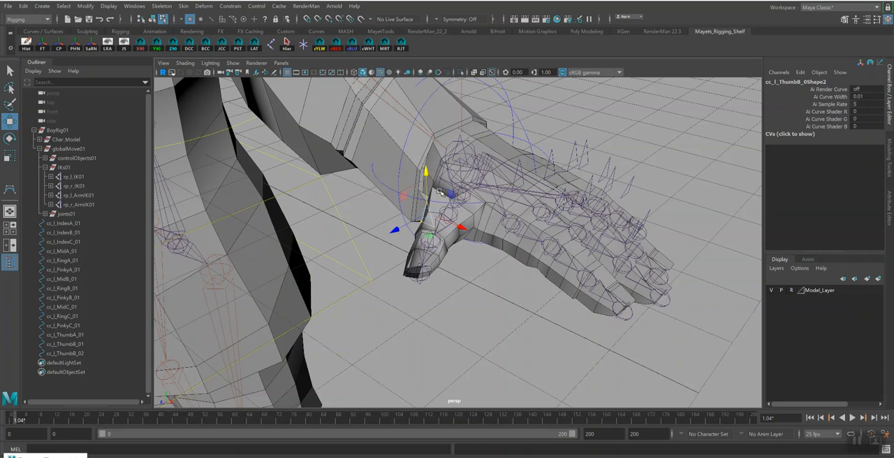
Rotate the curve points of cc_l_ThumbB_02, cc_l_ThumbB_01 and cc_l_ThumbA_01 in turn to match the thumb's angle
left_click_drag(507, 223, 487, 200, "alt")
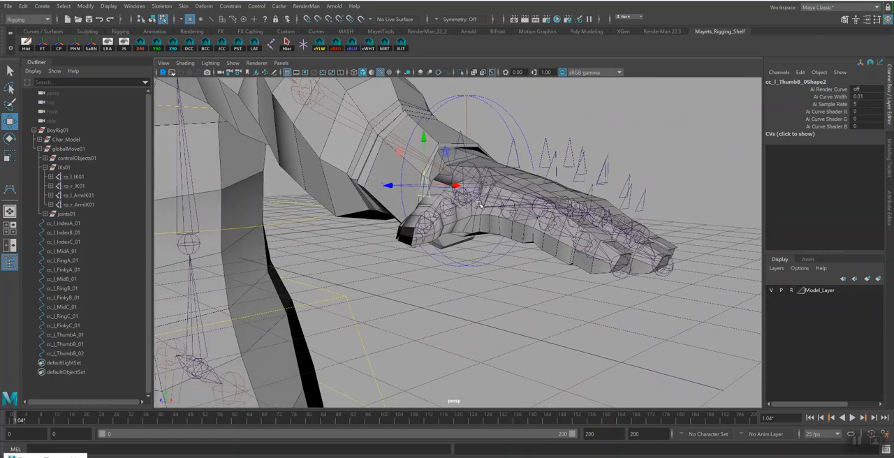
key("e")
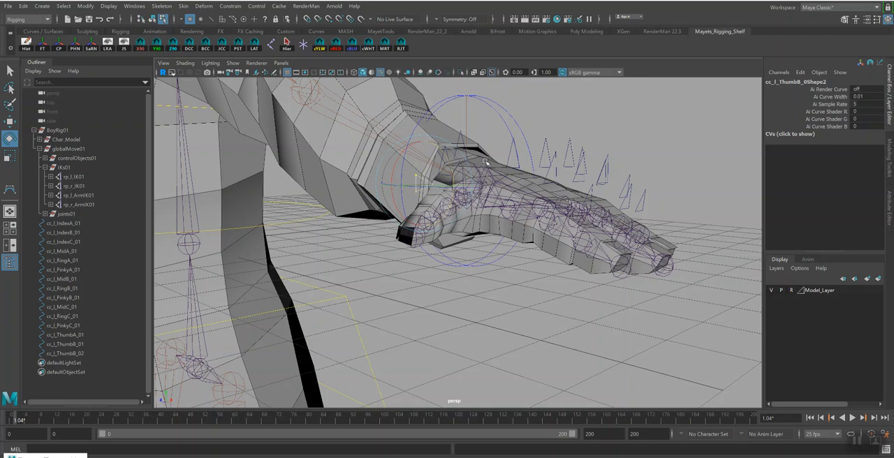
left_click(417, 190)
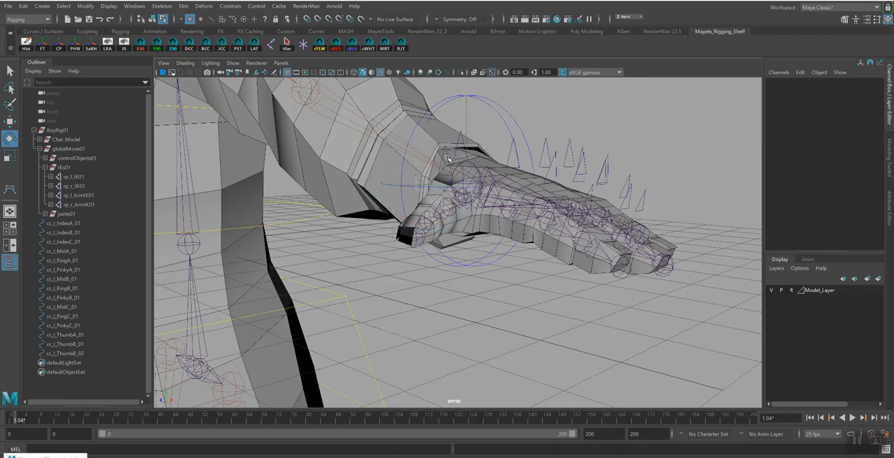
left_click(462, 190)
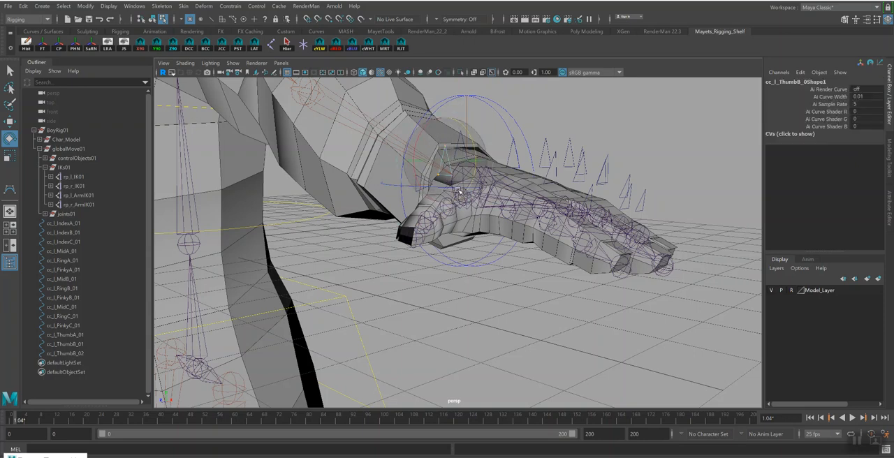
left_click_drag(472, 147, 476, 173)
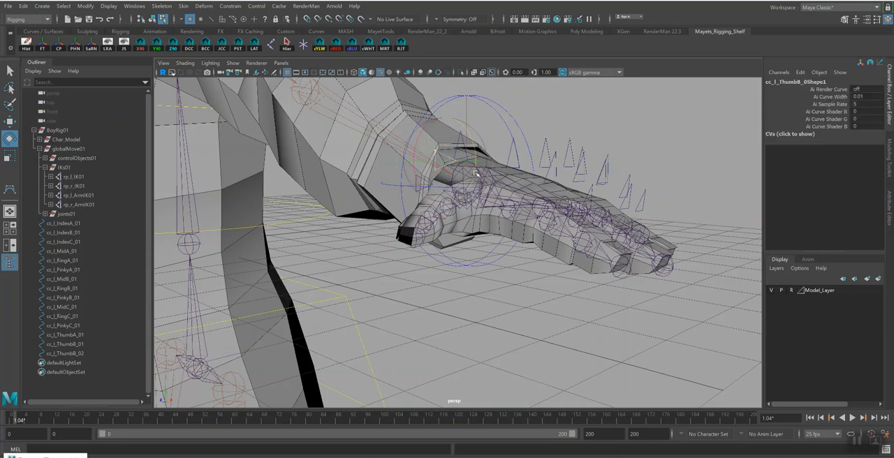
left_click(469, 284)
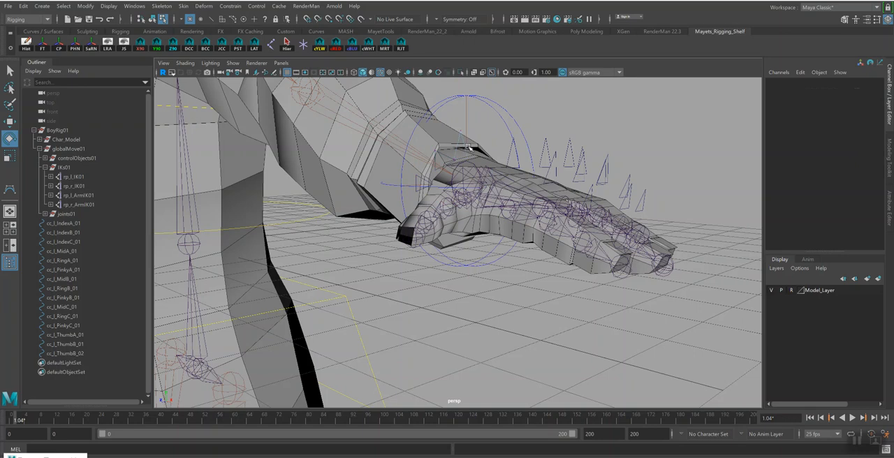
left_click(484, 184)
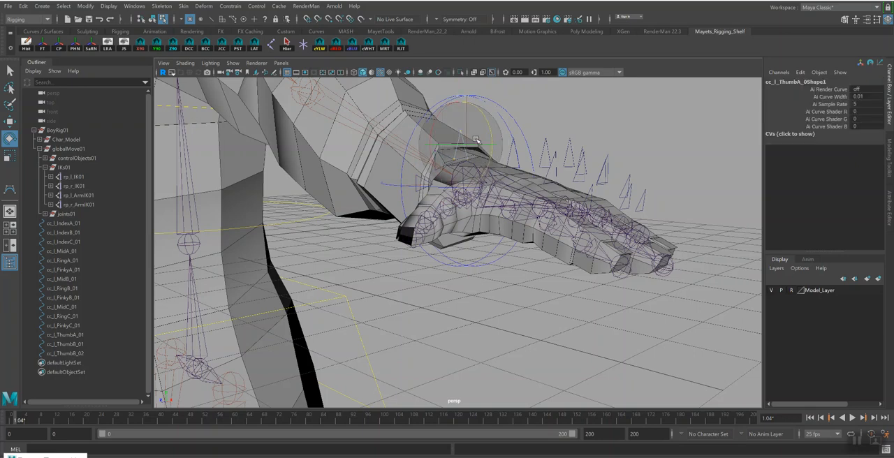
left_click_drag(486, 120, 488, 155)
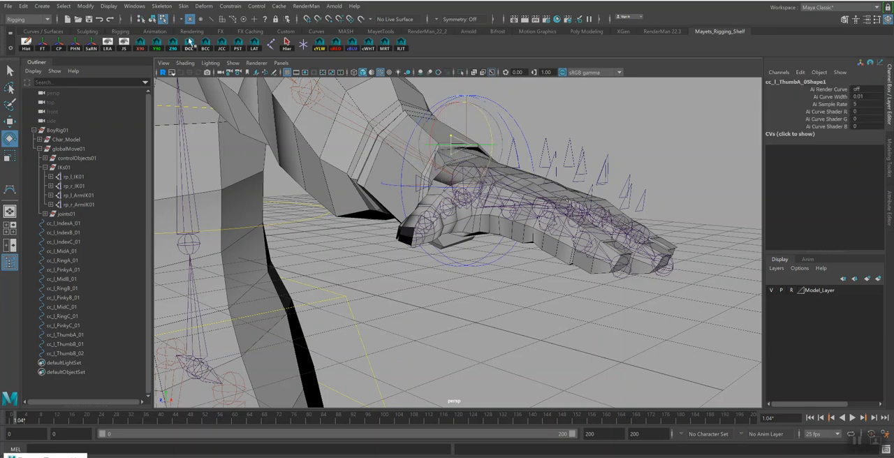
Return to object selection, freeze the transformations of all three thumb control curves, and clear the selection
left_click(151, 19)
left_click(62, 354, "shift")
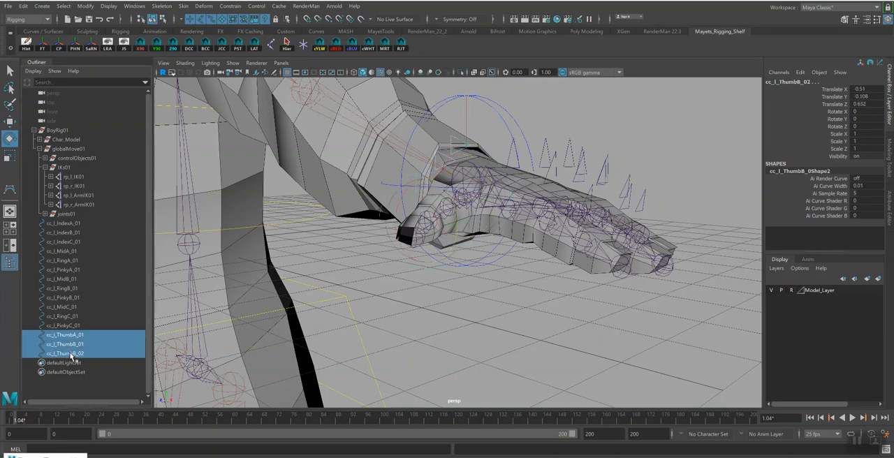
left_click(42, 46)
key("q")
left_click(592, 333)
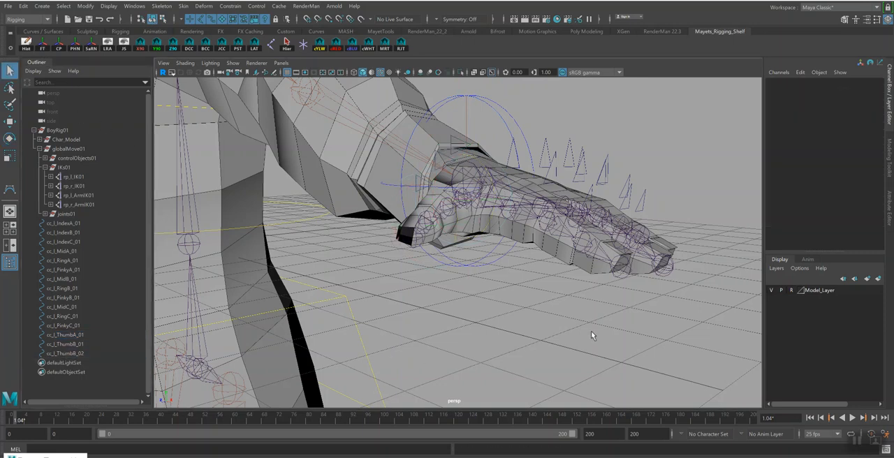
Hide Model_Layer to expose the left thumb's joints, and identify the third joint, bn_l_ThumbC_01
left_click(771, 290)
left_click_drag(658, 299, 538, 301, "alt")
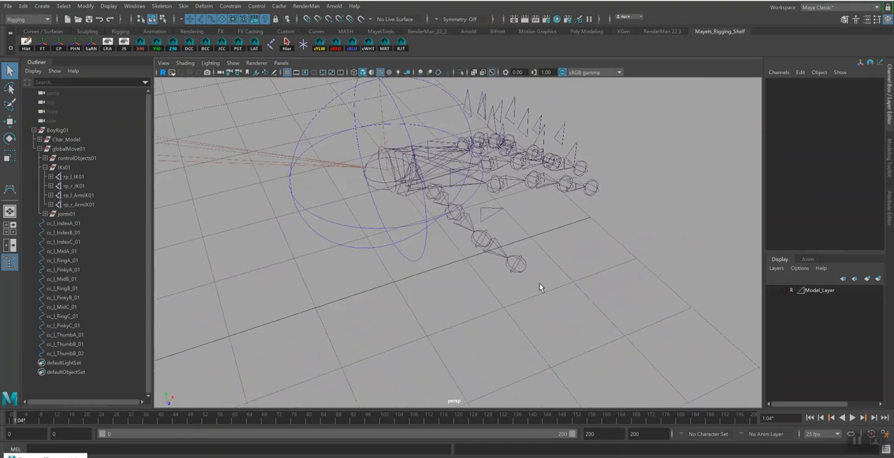
left_click_drag(509, 262, 418, 185, "alt")
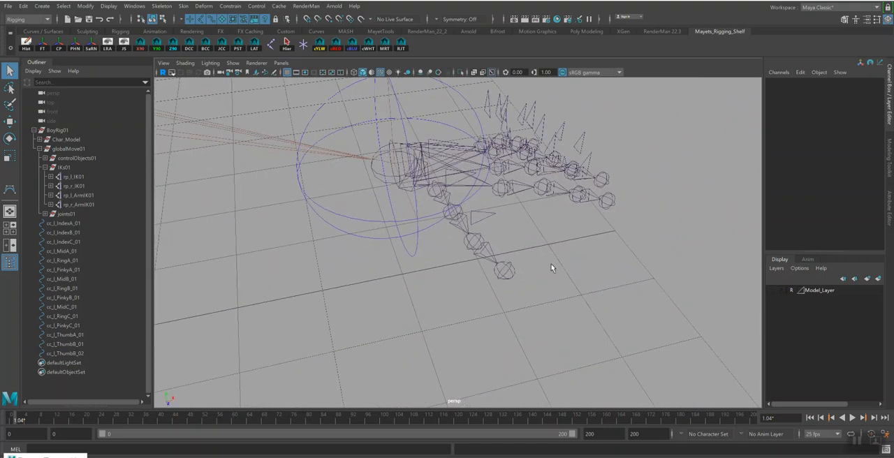
left_click(482, 242)
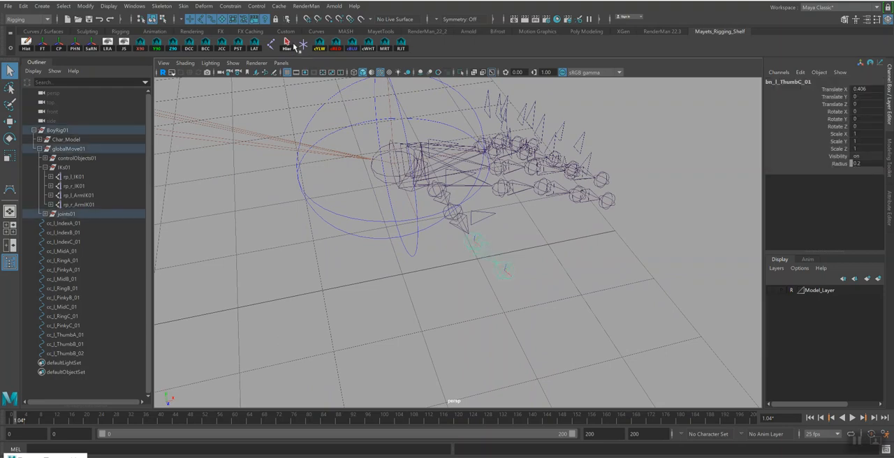
left_click_drag(593, 281, 529, 295, "alt")
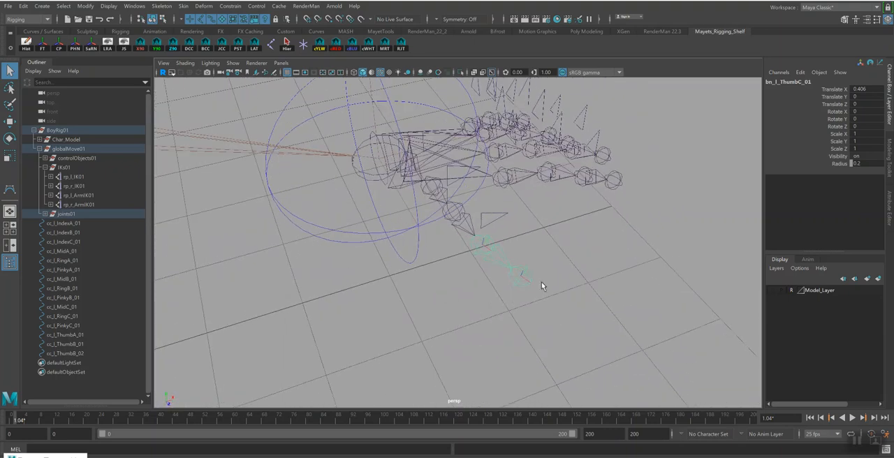
Orient-constrain the joint bn_l_ThumbC_01 to the control curve cc_l_ThumbB_02 on all axes, with the offset maintained
left_click(496, 213)
left_click_drag(516, 234, 560, 228, "alt")
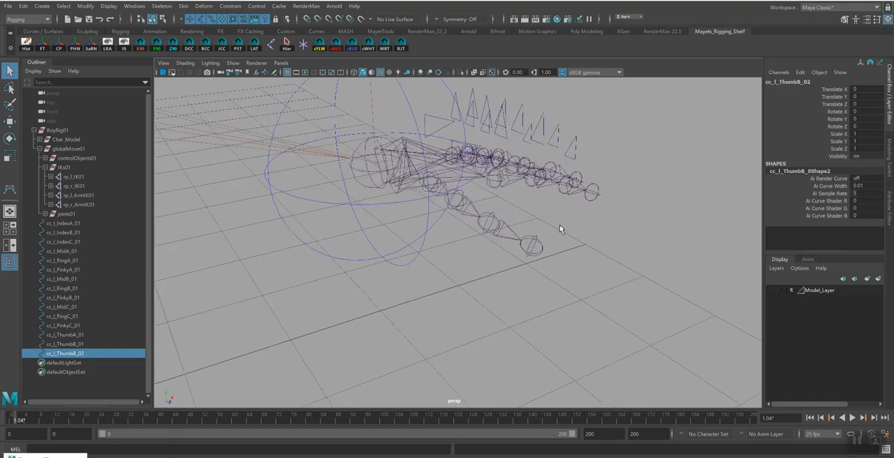
left_click(491, 213)
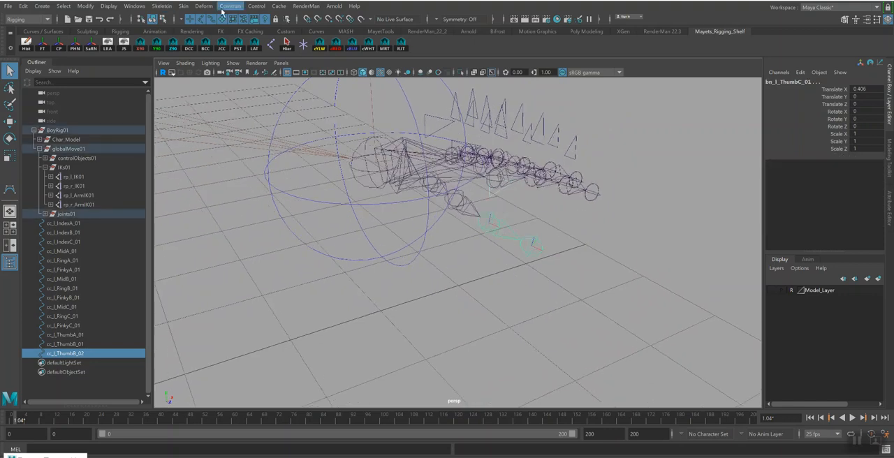
left_click(228, 6)
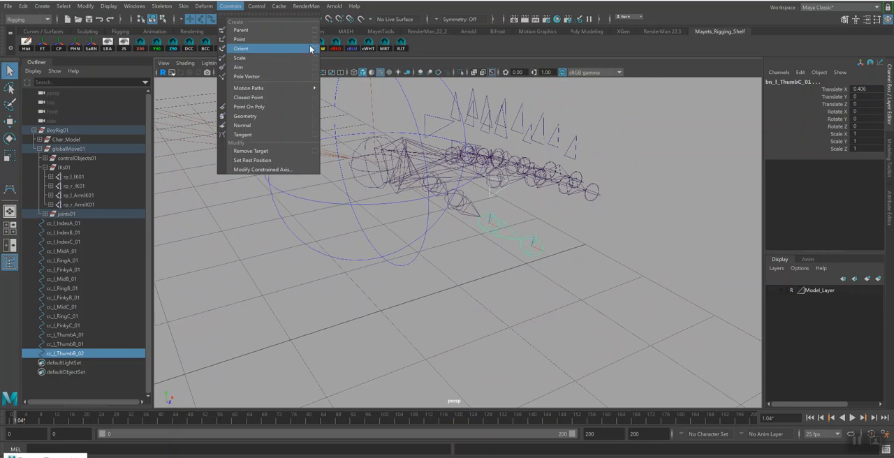
left_click(314, 49)
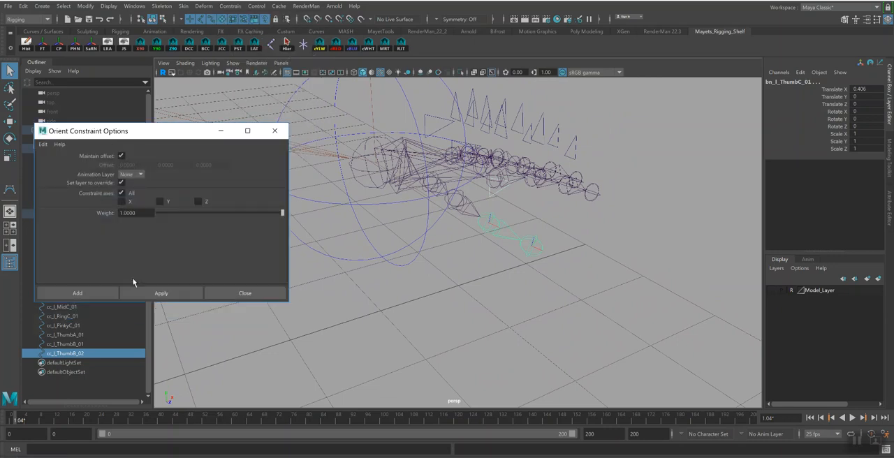
left_click(168, 294)
Orient-constrain the joint bn_l_ThumbB_01 to the control curve cc_l_ThumbB_01 with the same constraint options
middle_click_drag(556, 211, 579, 222, "alt")
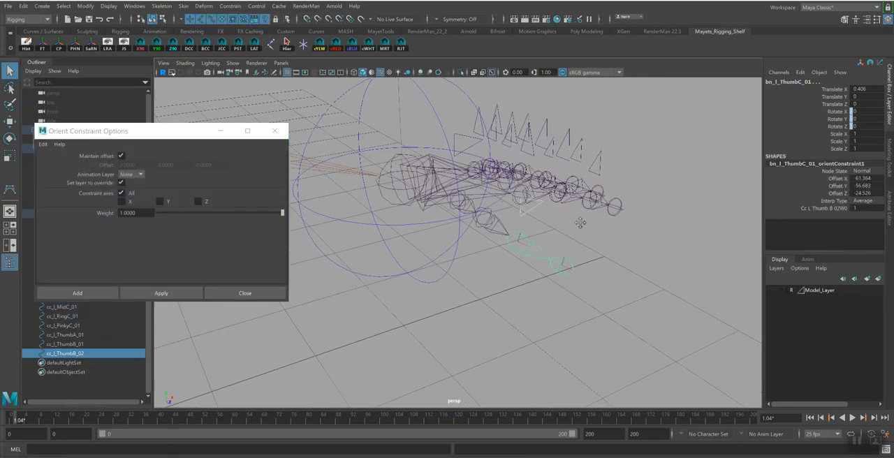
left_click_drag(579, 223, 518, 176, "alt")
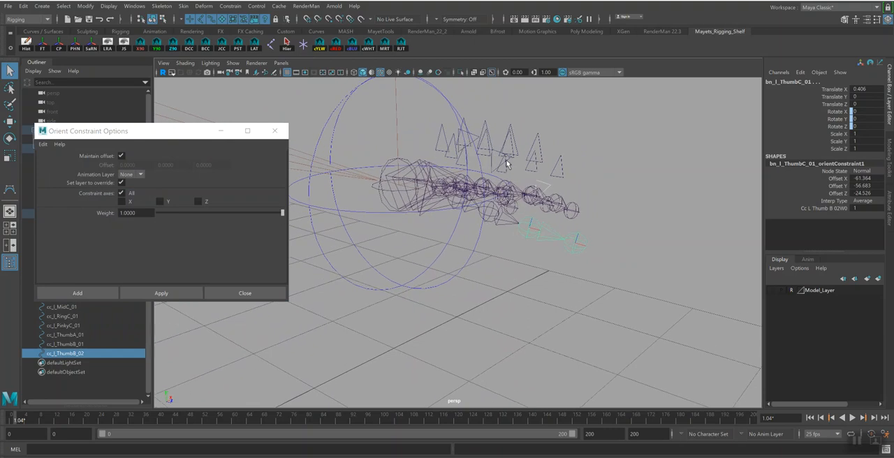
left_click(509, 162)
left_click(493, 221, "shift")
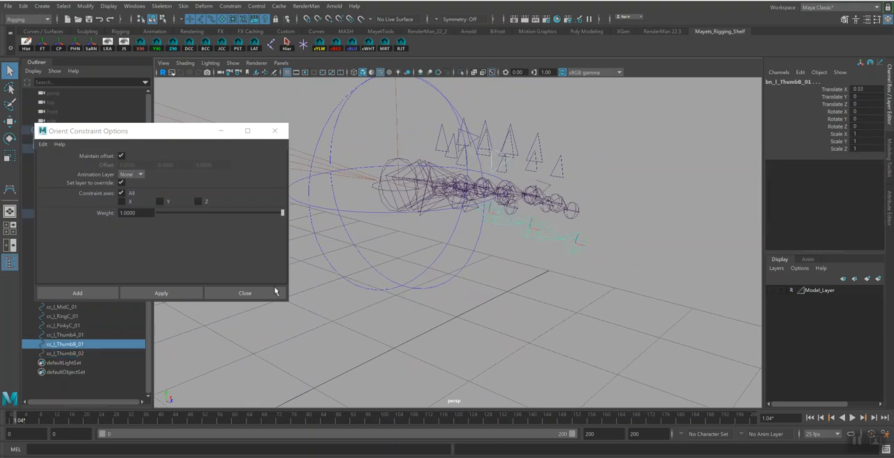
left_click(186, 294)
Orient-constrain the joint bn_l_ThumbA_01 to the control curve cc_l_ThumbA_01 with the same constraint options
left_click_drag(486, 249, 521, 227, "alt")
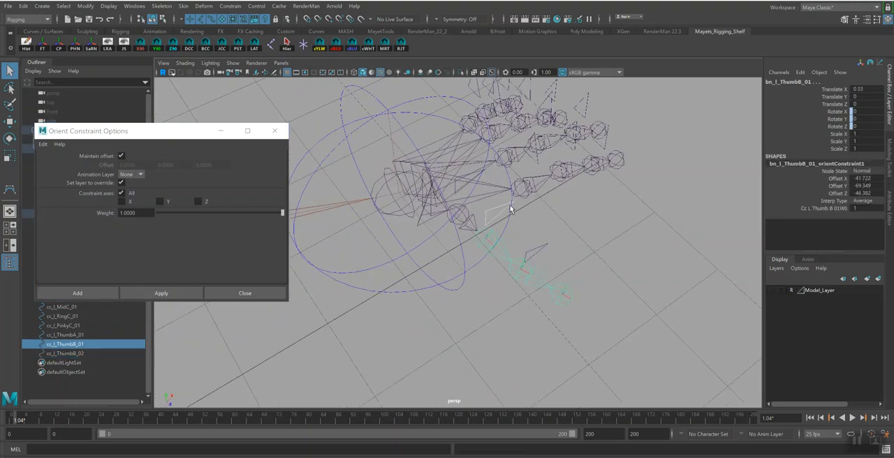
left_click(473, 232)
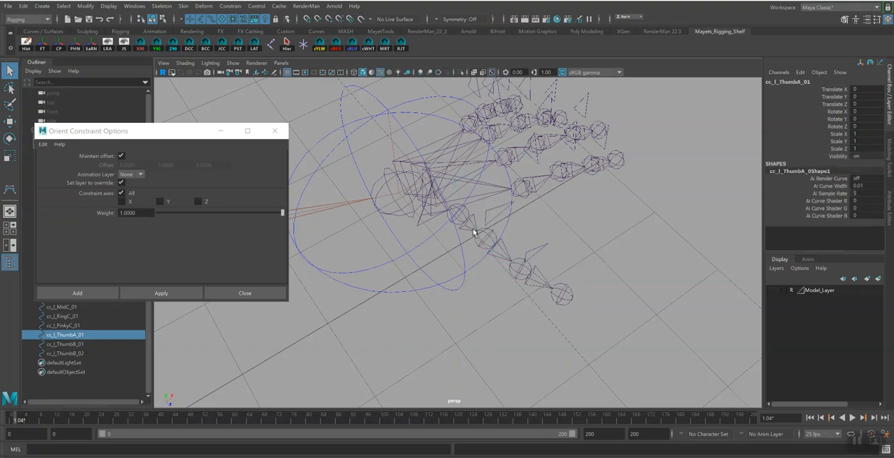
left_click(460, 217, "shift")
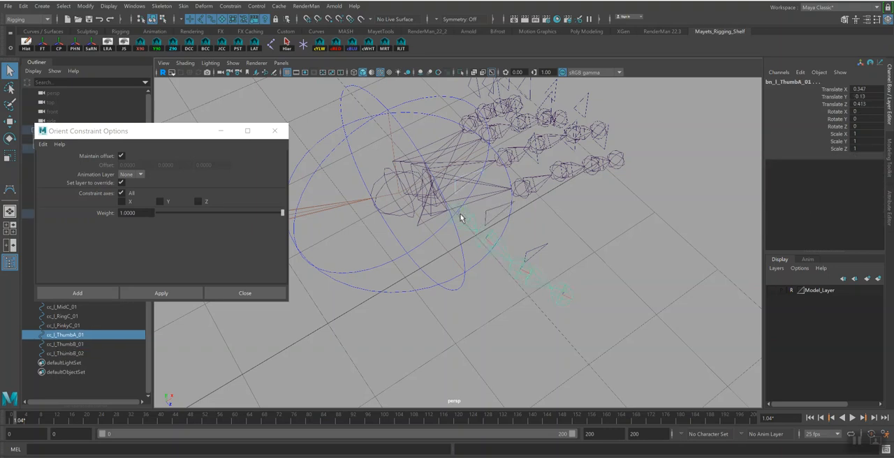
left_click(149, 295)
Parent the thumb tip control cc_l_ThumbB_02 under cc_l_ThumbB_01
left_click_drag(436, 290, 587, 242, "alt")
left_click(556, 213)
left_click_drag(556, 213, 554, 195, "alt")
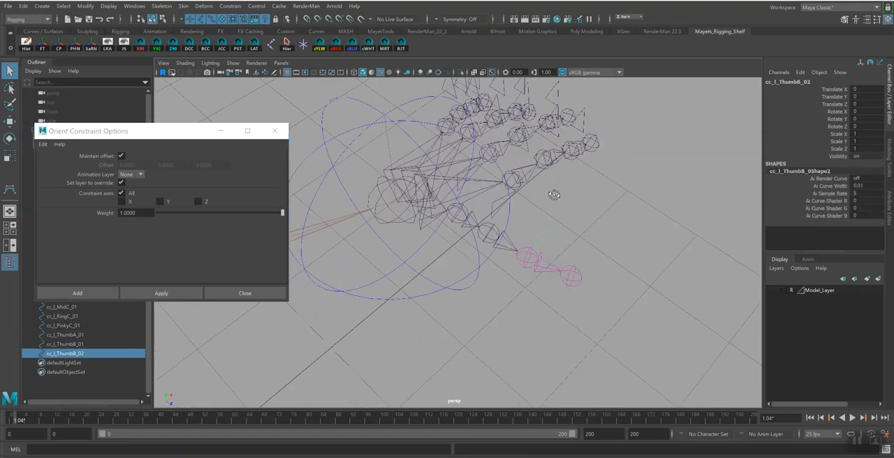
left_click(514, 207, "shift")
key("p")
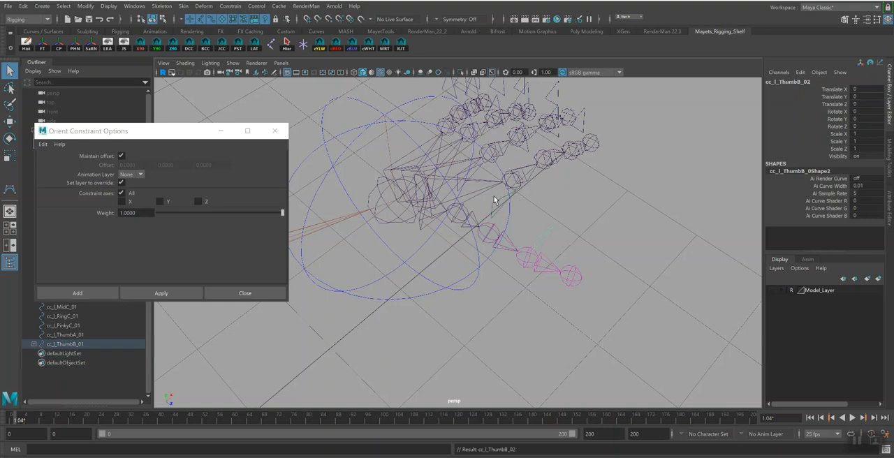
Change the letter B to C in the name of the control curve cc_l_ThumbB_02
double_click(801, 81)
left_click(795, 82)
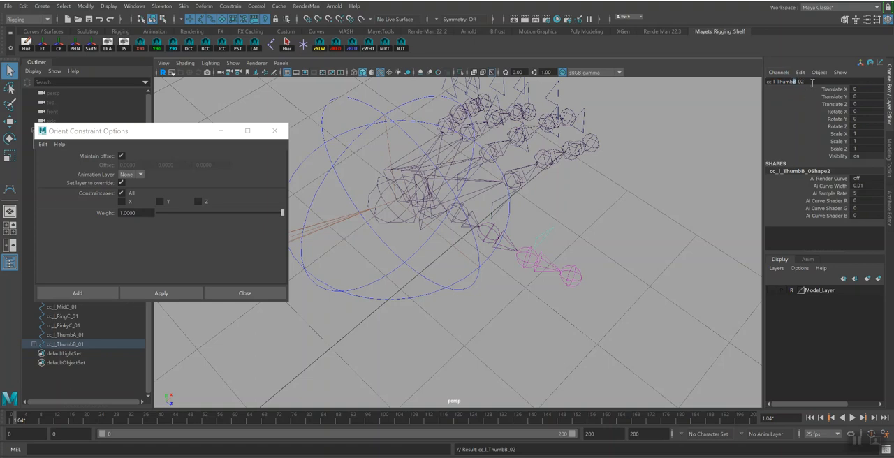
key("BackSpace")
type("C")
key("Return")
Parent the middle thumb control cc_l_ThumbB_01 under cc_l_ThumbA_01
left_click(500, 212)
left_click_drag(501, 211, 463, 162, "alt")
left_click(468, 142, "shift")
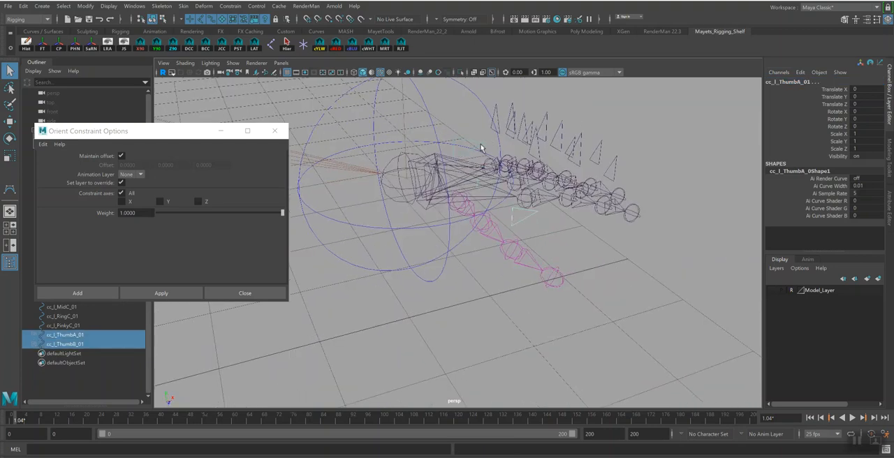
key("p")
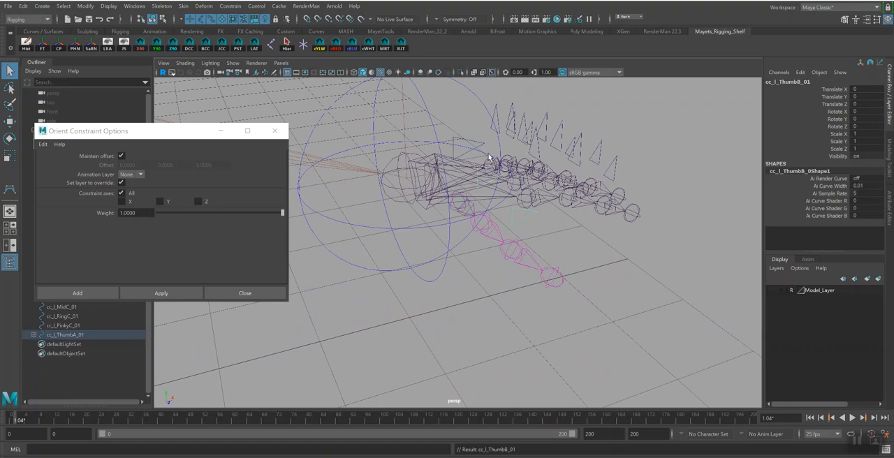
Rotate cc_l_ThumbA_01 to test how the thumb joints follow, and undo the rotation
left_click(467, 143)
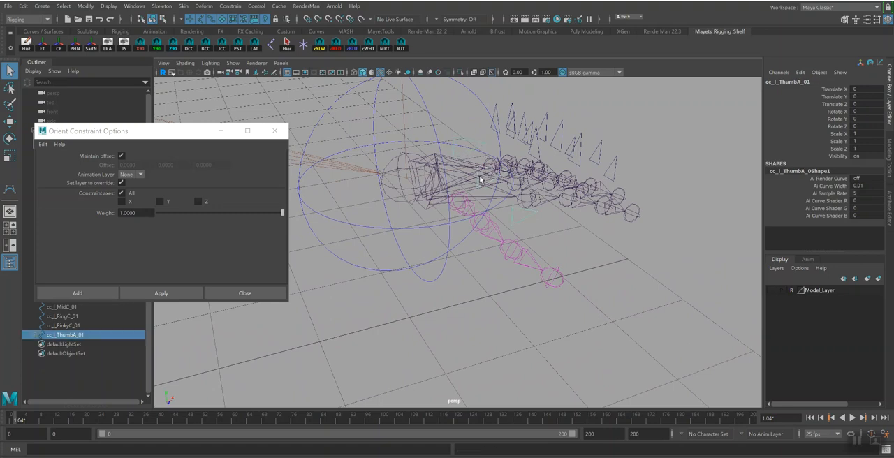
key("e")
left_click_drag(475, 221, 491, 217)
key("ctrl+z")
left_click_drag(582, 229, 596, 241, "alt")
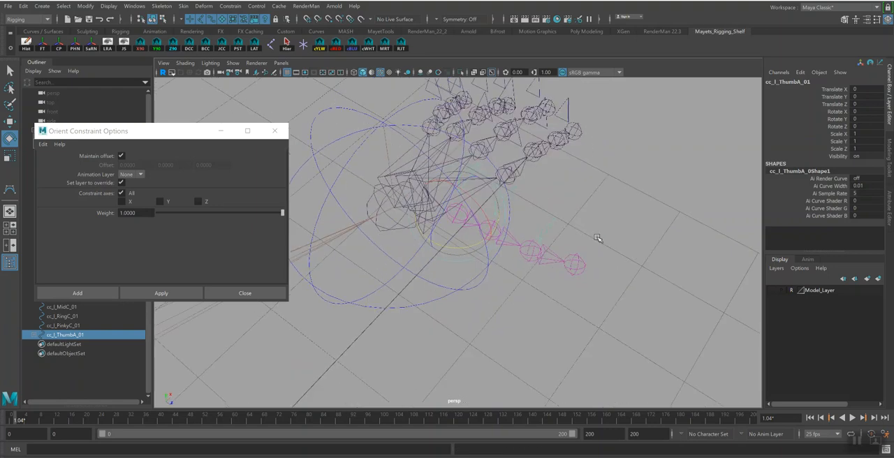
Rotate all three thumb controls together to test the thumb's curl, and undo the rotation
key("q")
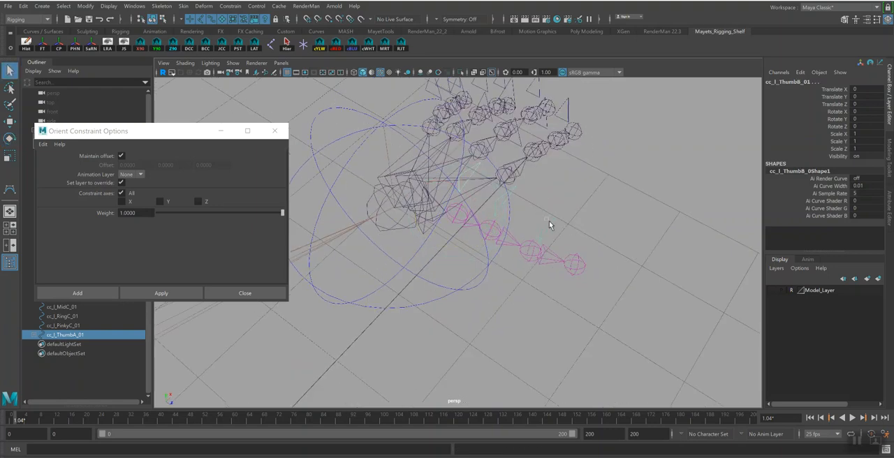
left_click(505, 245)
key("e")
left_click_drag(520, 279, 607, 296)
key("ctrl+z")
Select all three left thumb controls and show their attributes in a widened Attribute Editor
left_click_drag(619, 237, 603, 254, "alt")
left_click(599, 281)
left_click_drag(598, 282, 568, 256, "alt")
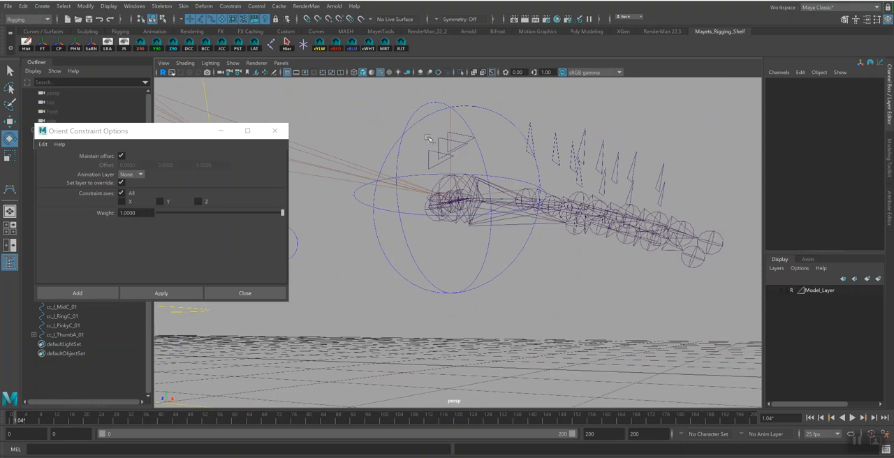
left_click(440, 159)
key("q")
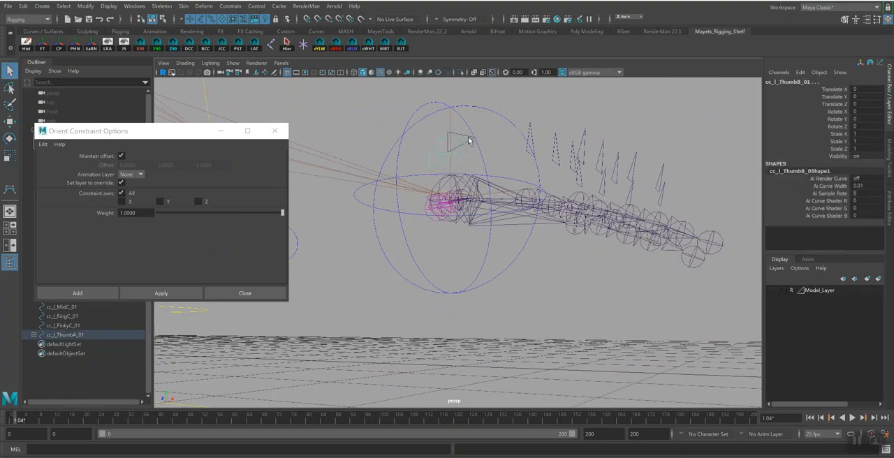
left_click(467, 139, "shift")
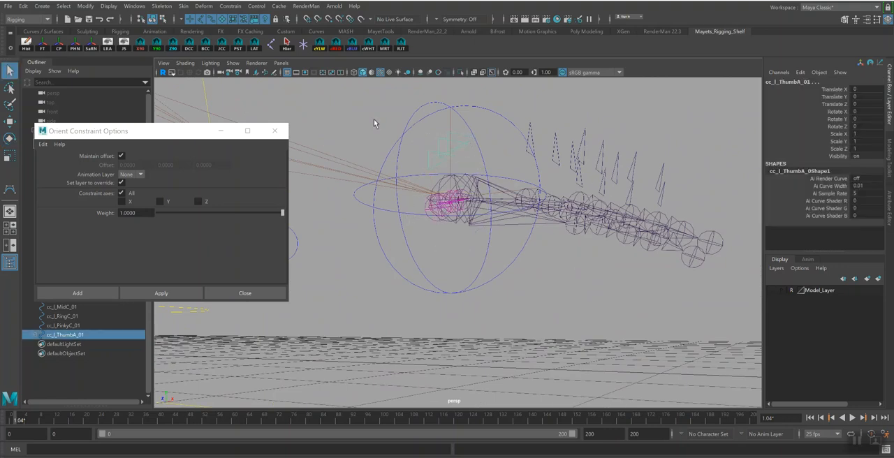
mouse_move(539, 229)
left_mouse_down("alt")
mouse_move(547, 226)
mouse_move(531, 229)
mouse_move(539, 231)
left_mouse_up("alt")
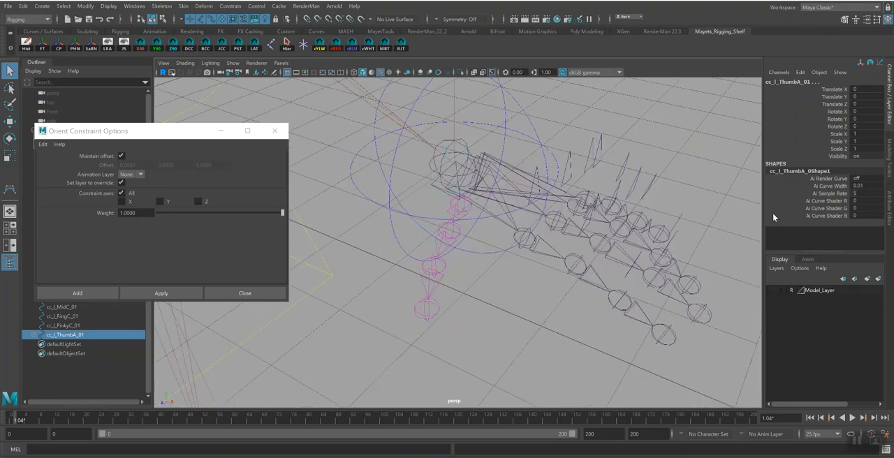
left_click(890, 209)
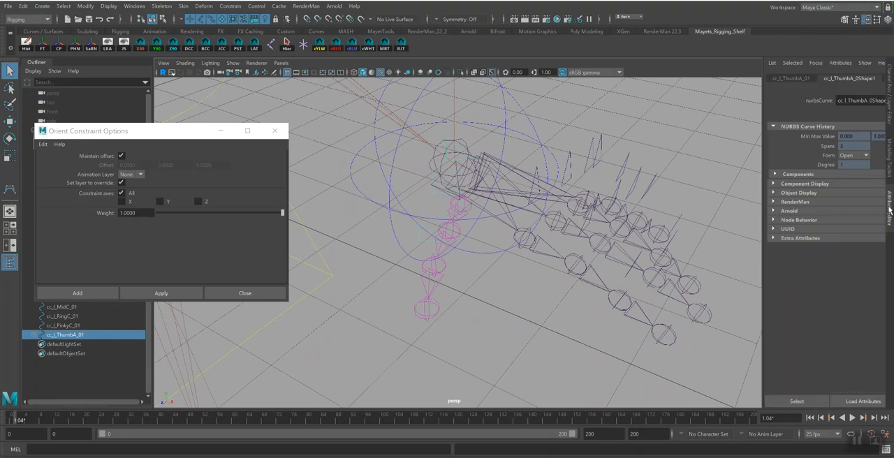
left_click_drag(760, 210, 688, 204)
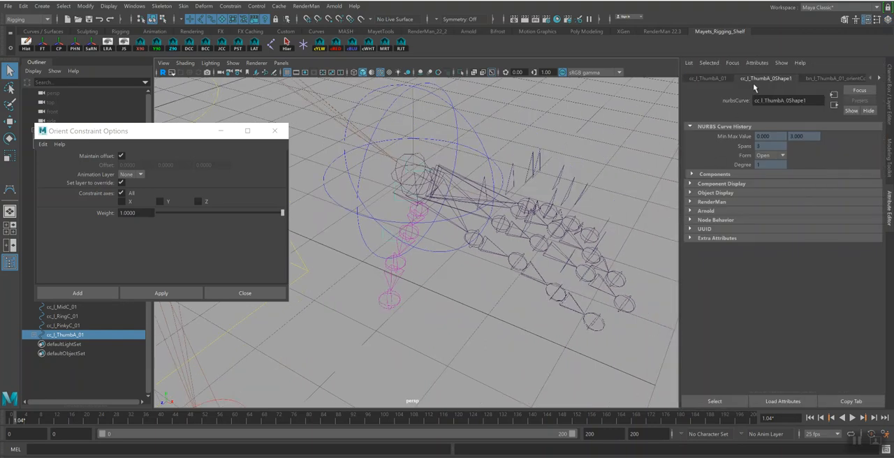
Enable drawing overrides on the shape of cc_l_ThumbA_01, set its index color to light blue, and clear the selection
left_click_drag(426, 203, 412, 220, "alt")
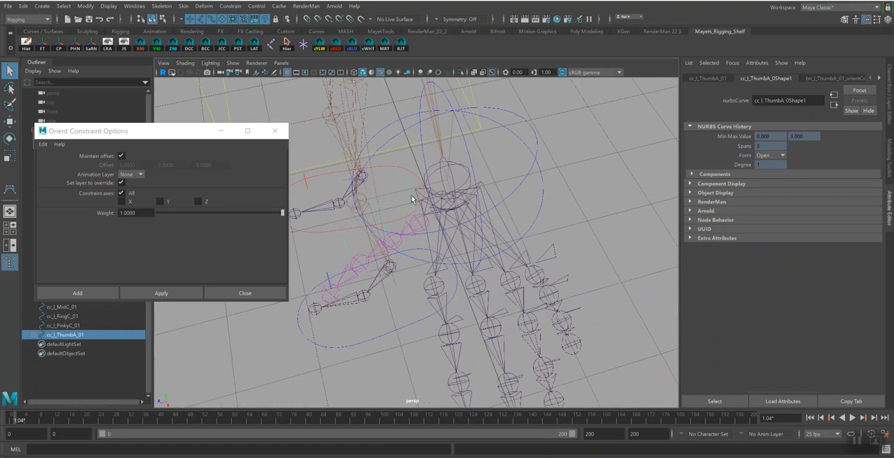
left_click(388, 175)
left_click(408, 185)
left_click_drag(408, 185, 660, 225, "alt")
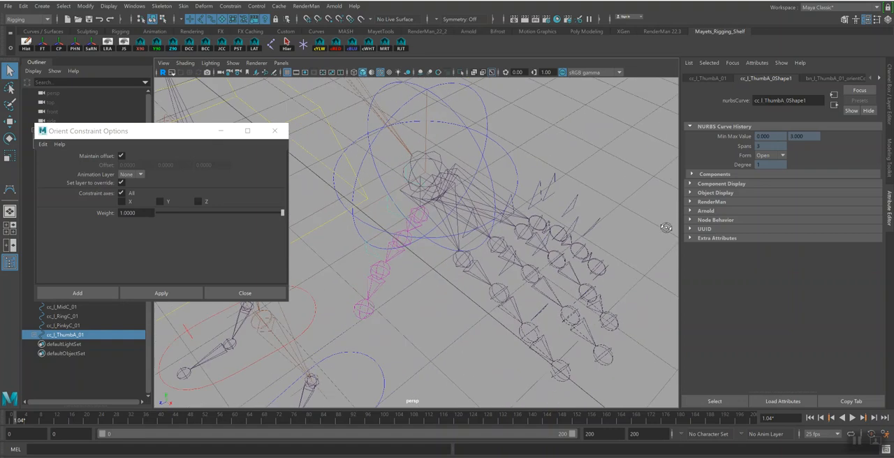
left_click(719, 192)
left_click(725, 277)
left_click(760, 281)
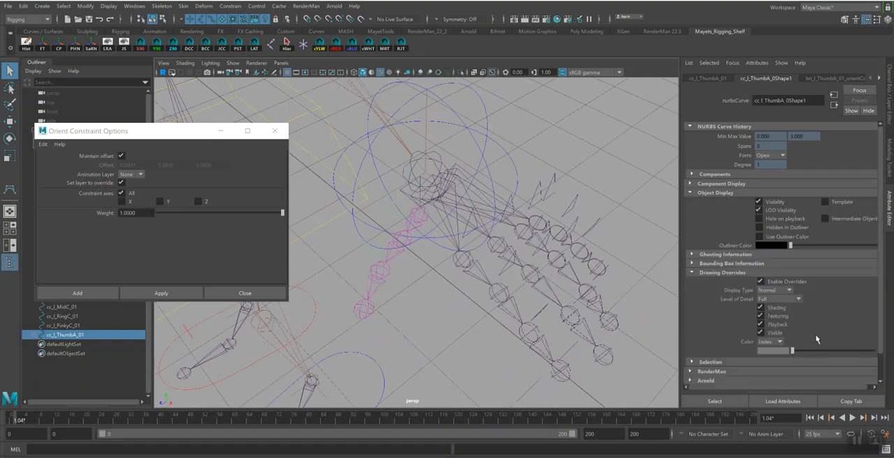
left_click_drag(798, 353, 839, 355)
left_click_drag(413, 331, 445, 331, "alt")
left_click(519, 342)
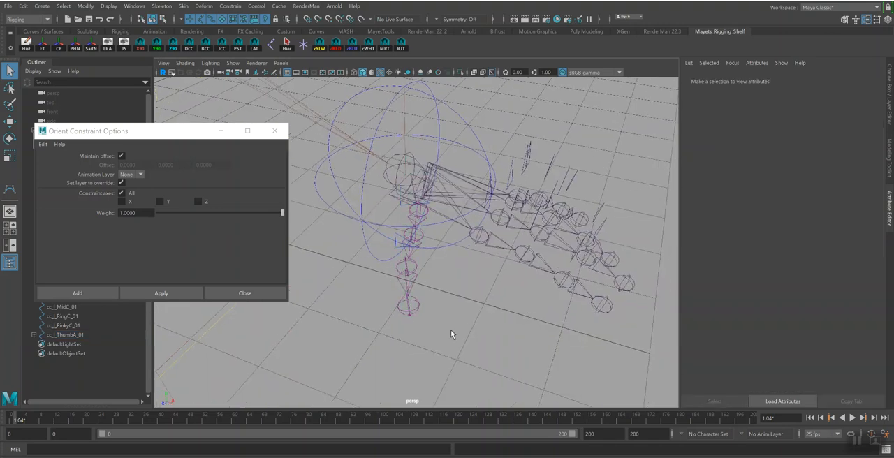
Enable drawing overrides on the shape of cc_l_ThumbB_01 and set its index color to light blue
left_click_drag(519, 342, 502, 335, "alt")
left_click_drag(417, 204, 482, 241, "alt")
left_click_drag(433, 170, 409, 212, "alt")
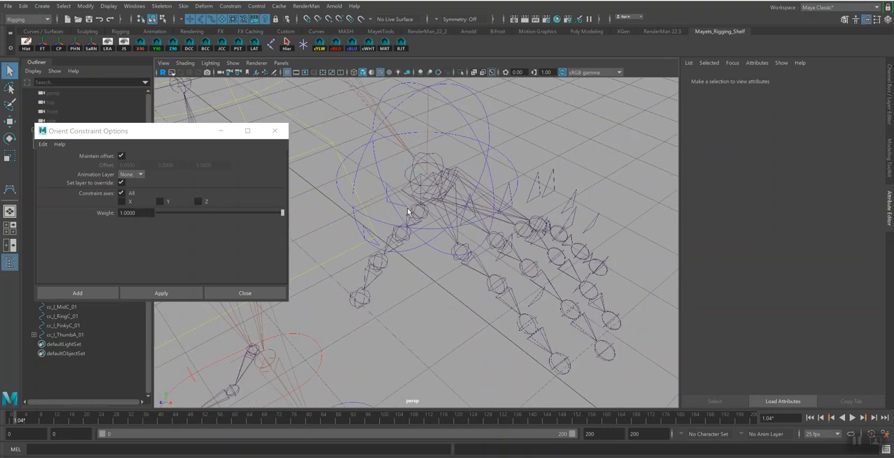
left_click(409, 211)
left_click(761, 281)
left_click(796, 353)
left_click_drag(795, 352, 839, 353)
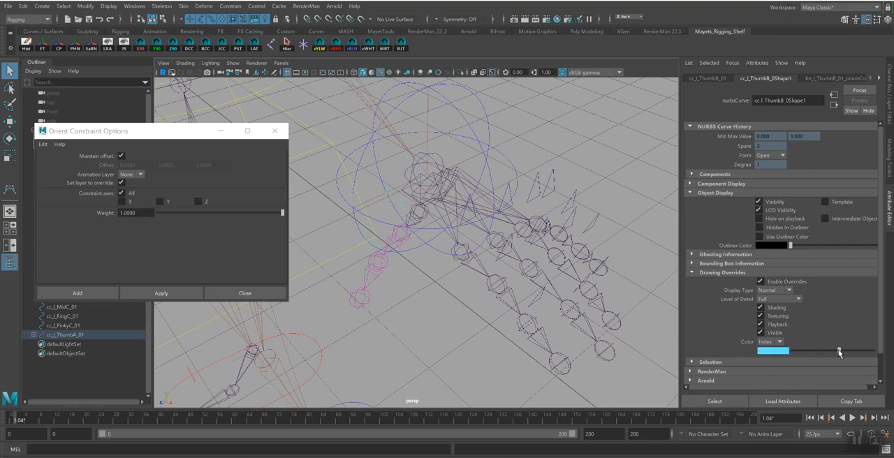
Enable drawing overrides on the outermost thumb control, give it the same light blue color, and deselect it
left_click(378, 246)
left_click(761, 282)
left_click_drag(794, 353, 839, 354)
left_click_drag(487, 348, 509, 316, "alt")
left_click(502, 275)
Orient-constrain the joint bn_l_IndexC_01 to the control cc_l_IndexC_01 with maintain offset on
left_click_drag(506, 264, 475, 303, "alt")
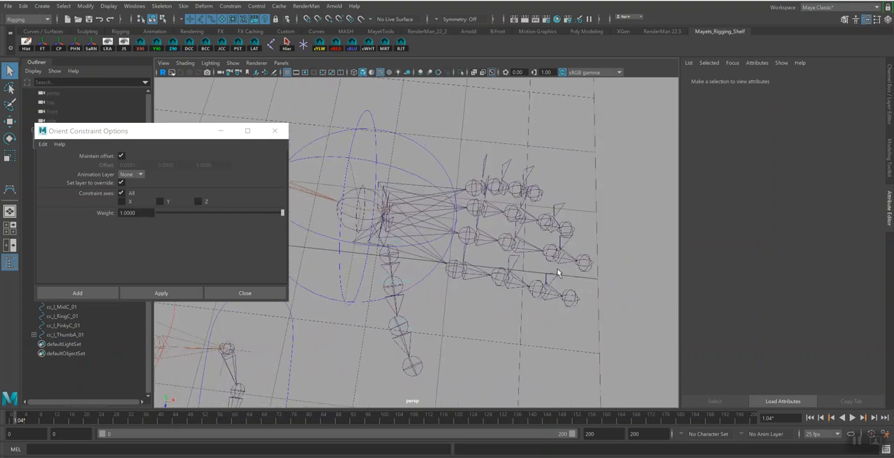
left_click(585, 278)
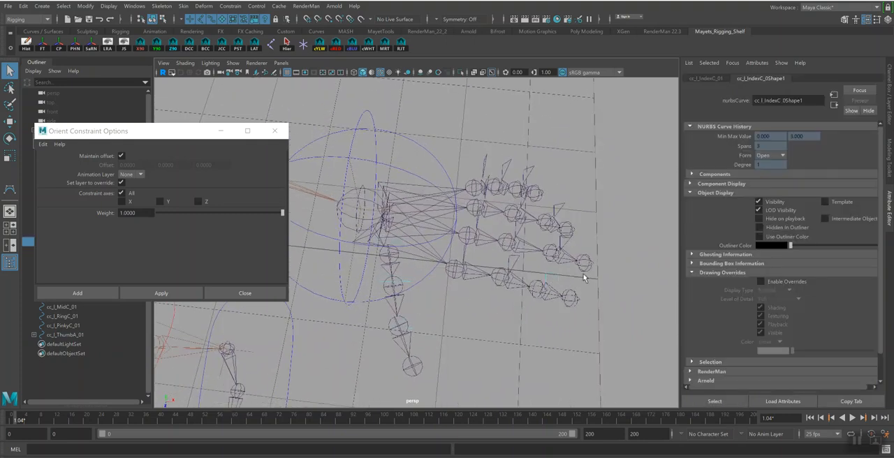
left_click(536, 293)
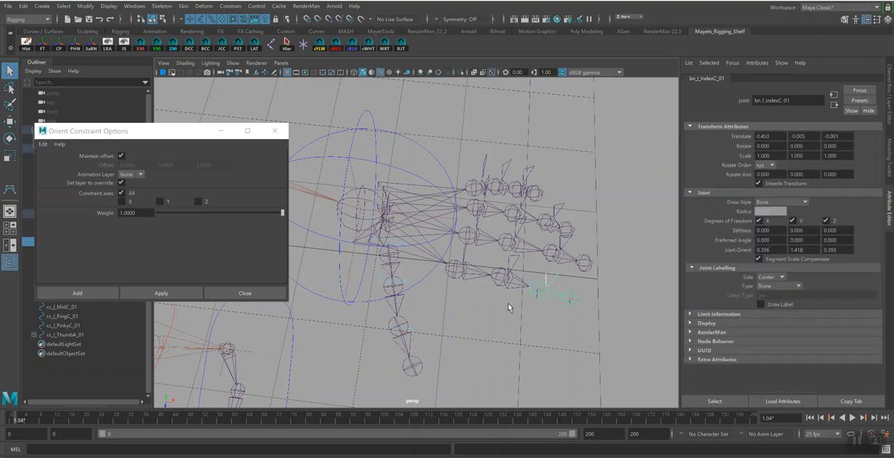
left_click(161, 294)
Orient-constrain the joint bn_l_IndexB_01 to the control cc_l_IndexB_01 with maintain offset on
left_click_drag(507, 339, 520, 285, "alt")
left_click(522, 252)
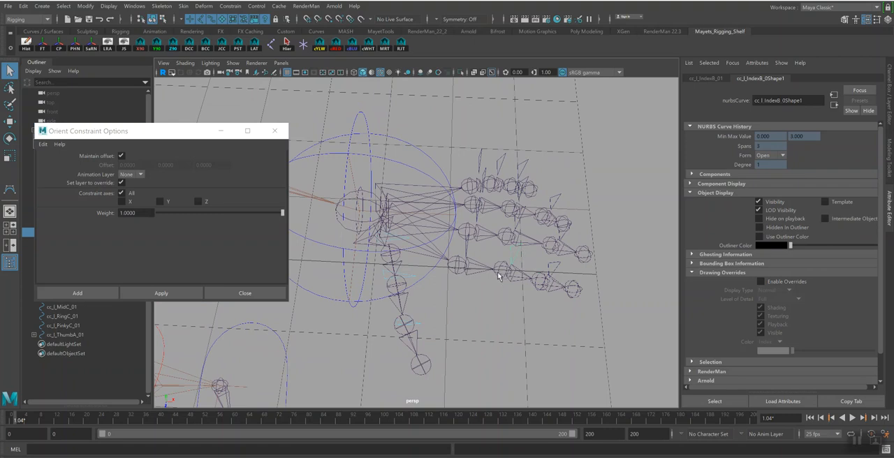
left_click(504, 274, "shift")
left_click(184, 294)
Orient-constrain the joint bn_l_IndexA_01 to the control cc_l_IndexA_01 with maintain offset on
left_click_drag(513, 287, 518, 281, "alt")
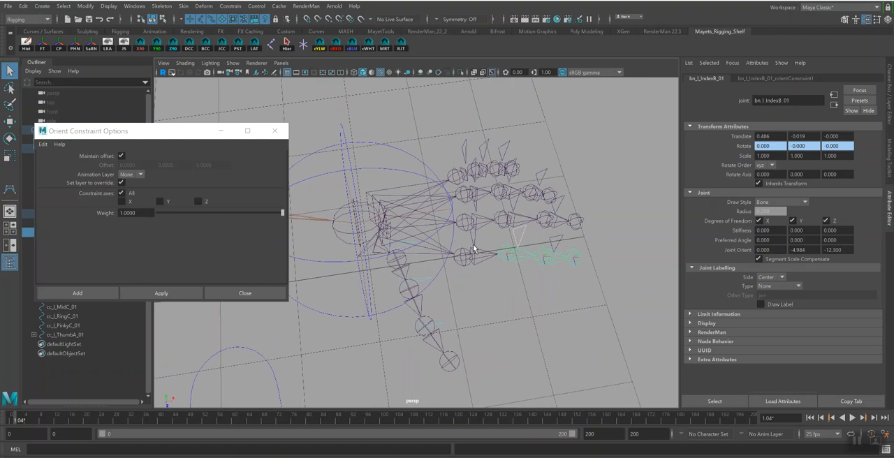
left_click(483, 249)
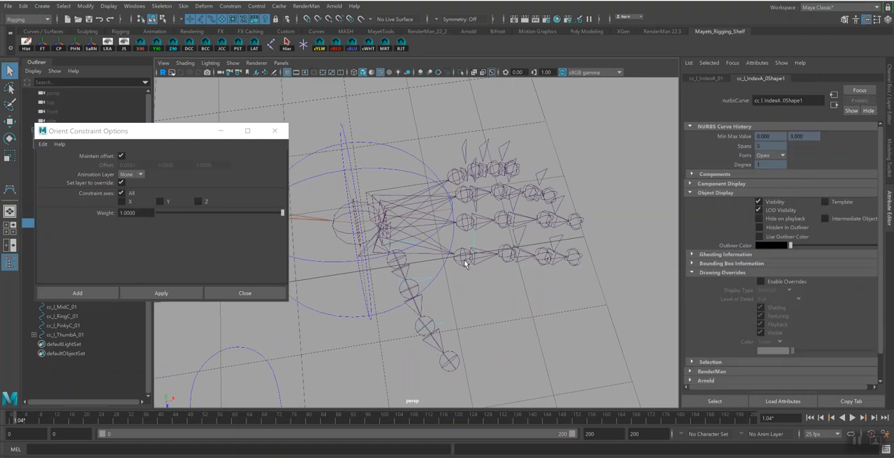
left_click(467, 263, "shift")
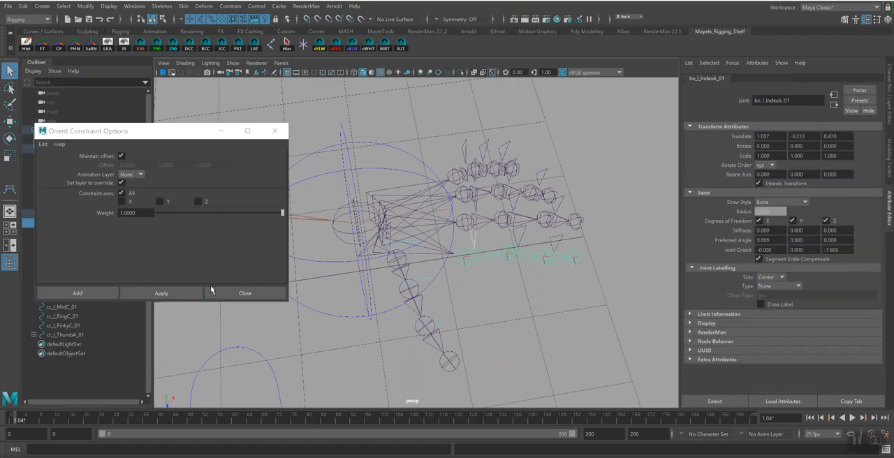
left_click(168, 293)
left_click_drag(439, 290, 462, 302, "alt")
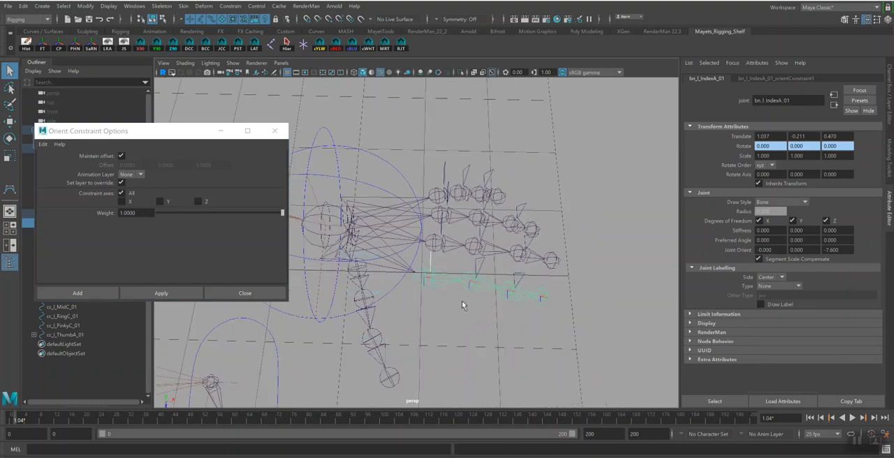
left_click_drag(552, 259, 581, 295, "alt")
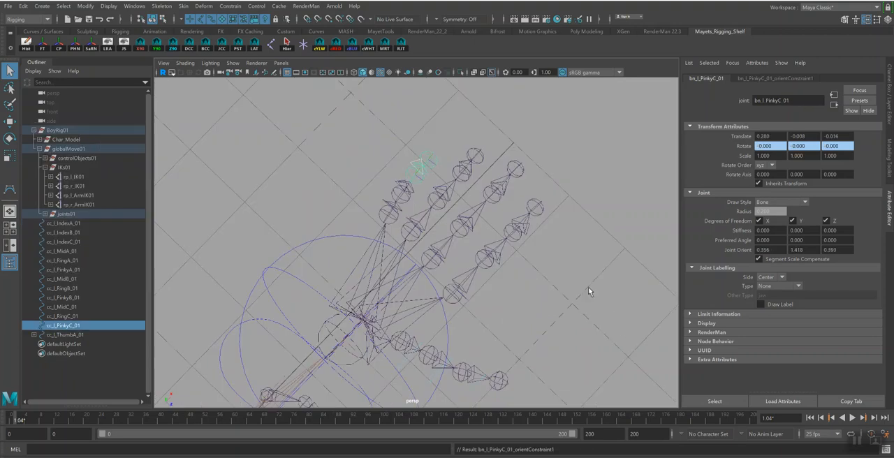
left_click_drag(588, 287, 533, 251, "alt")
left_click(559, 258)
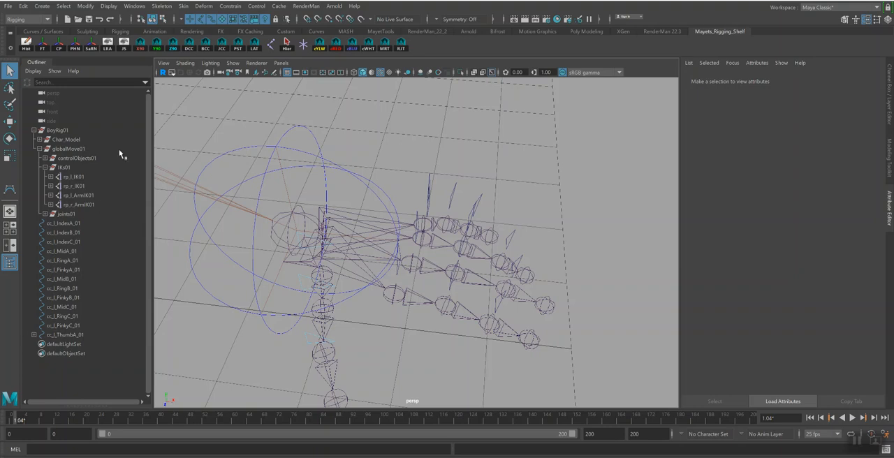
Enable drawing overrides on the shape of cc_l_IndexC_01 and set its index color to light blue
left_click(66, 335)
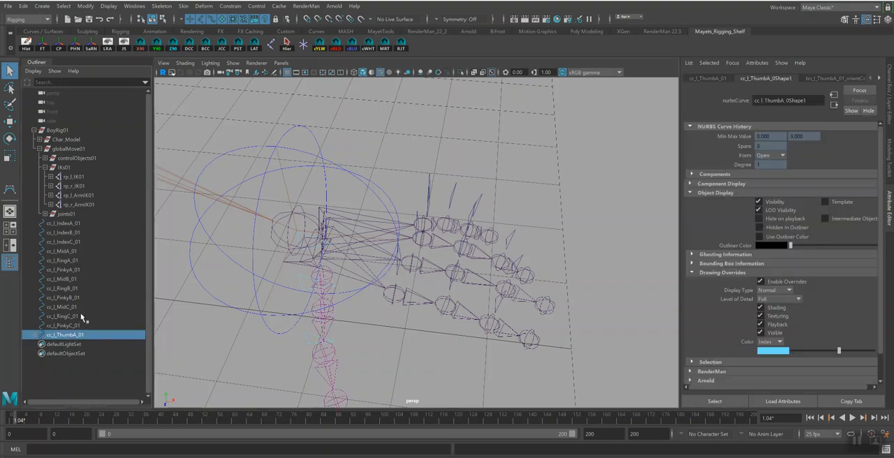
left_click_drag(496, 262, 521, 227, "alt")
left_click(542, 236)
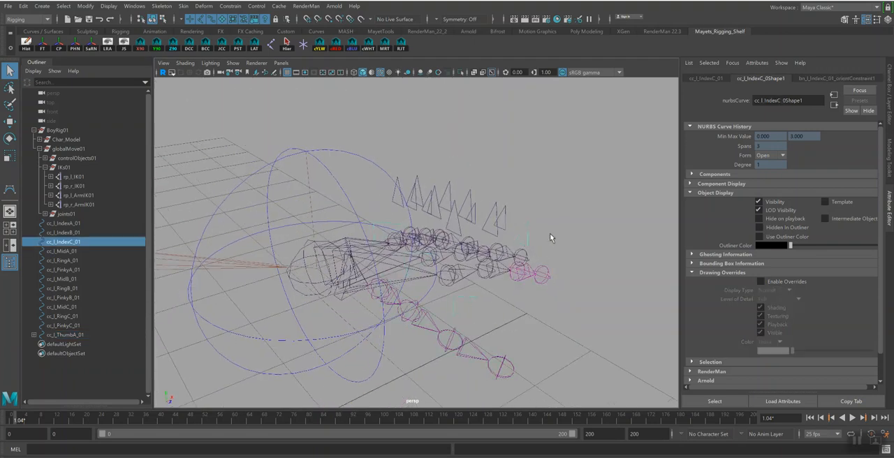
mouse_move(551, 238)
left_mouse_down("alt")
mouse_move(552, 273)
mouse_move(577, 276)
left_mouse_up("alt")
left_click(760, 282)
left_click_drag(793, 352, 841, 357)
Parent cc_l_IndexC_01 under cc_l_IndexB_01, and override the color of cc_l_IndexB_01 with light blue
left_click_drag(482, 281, 498, 260, "alt")
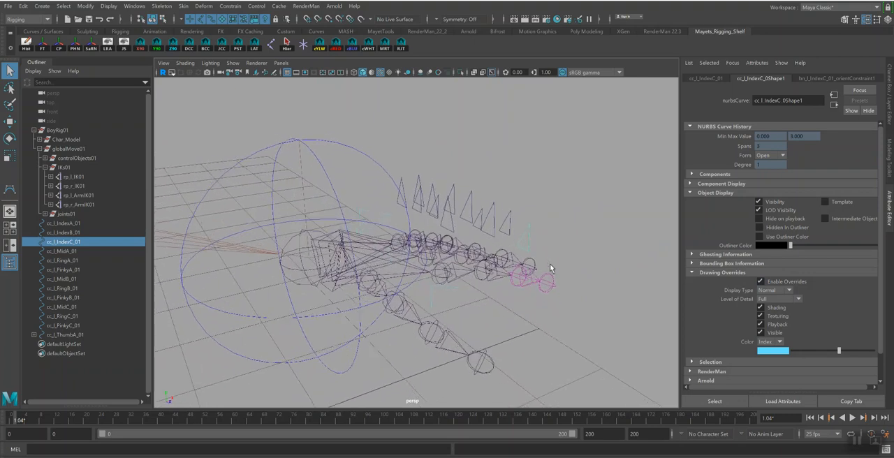
left_click(494, 238, "shift")
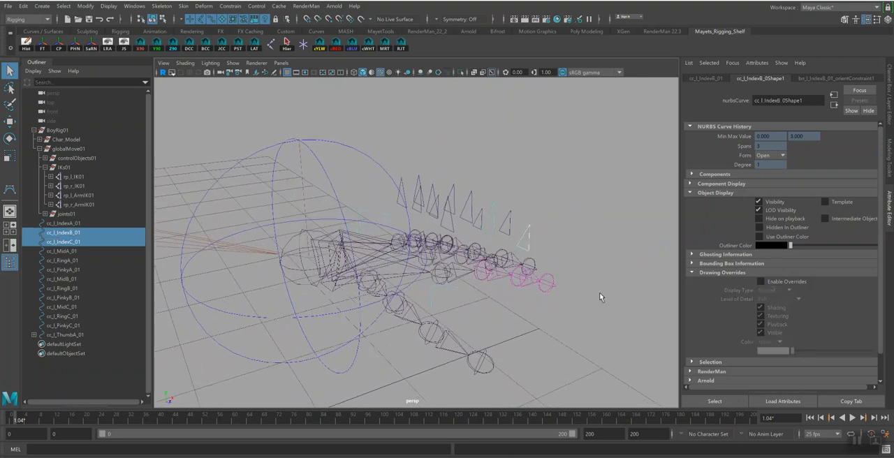
key("p")
left_click(493, 240)
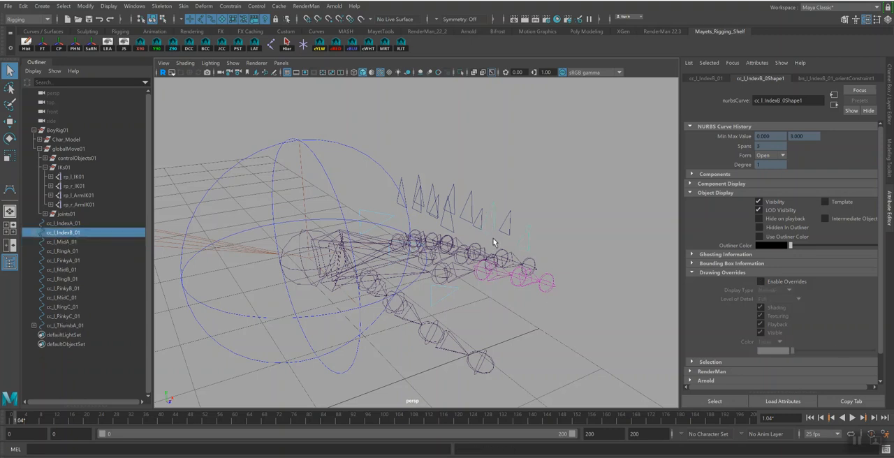
left_click(760, 281)
left_click_drag(793, 352, 839, 351)
Parent cc_l_IndexB_01 under cc_l_IndexA_01, and override the color of cc_l_IndexA_01 with light blue
left_click_drag(626, 285, 496, 235, "alt")
left_click(457, 226, "shift")
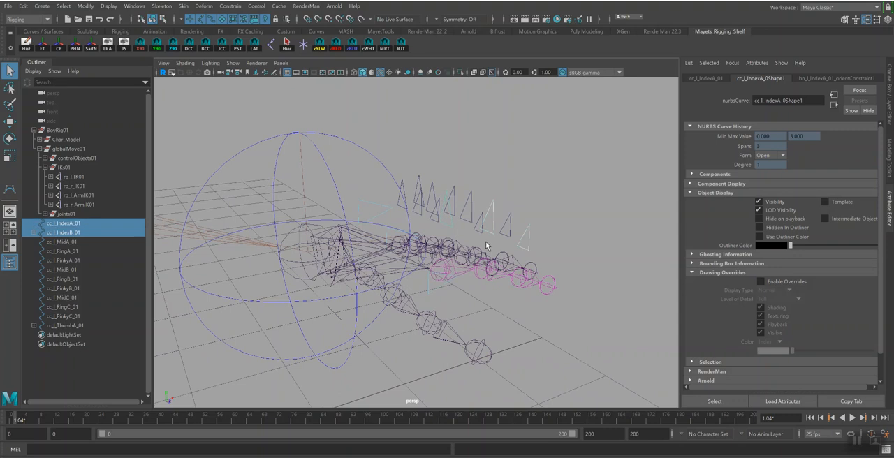
key("p")
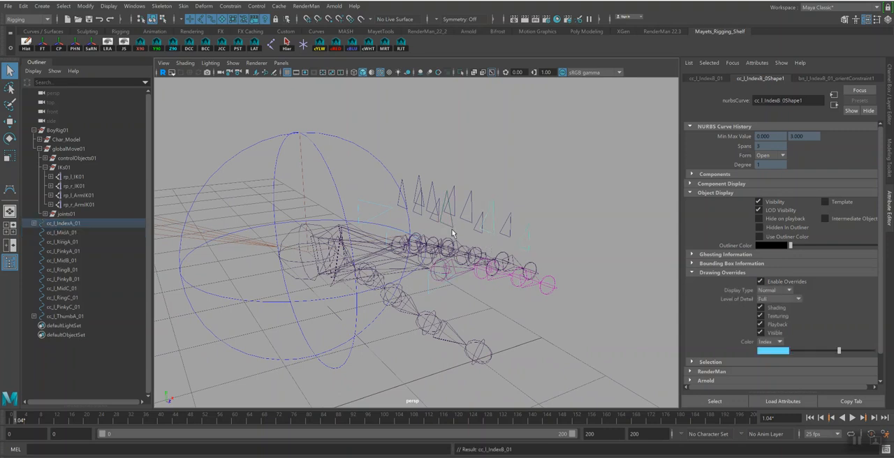
key("Up")
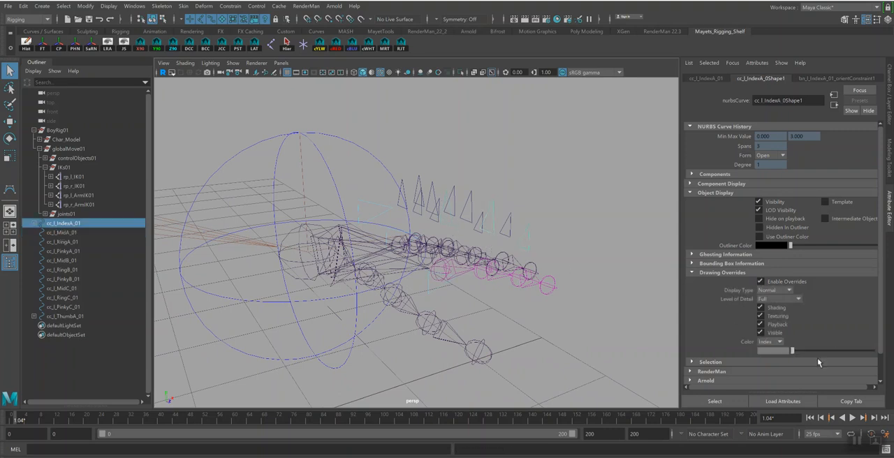
left_click_drag(794, 351, 840, 353)
Rotate cc_l_IndexA_01 to test how the index finger joints follow, and undo the rotation
left_click_drag(477, 241, 489, 247, "alt")
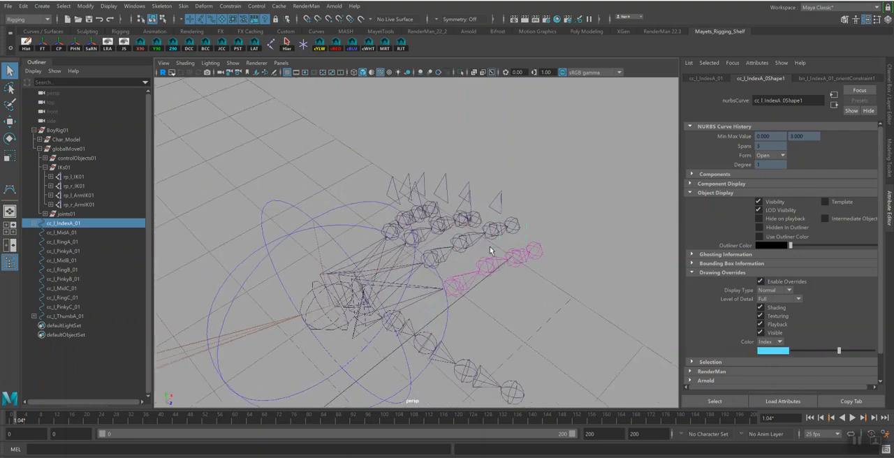
key("e")
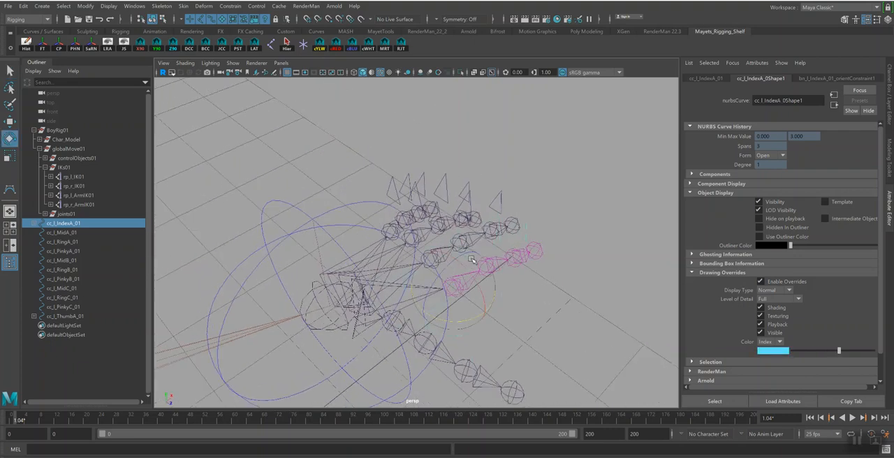
left_click_drag(450, 264, 457, 268)
key("ctrl+z")
Save the scene under its existing file name
key("ctrl+s")
key("Return")
Enable drawing overrides on the shape of cc_l_MidC_01 and set its index color to light blue
mouse_move(558, 264)
left_mouse_down("alt")
mouse_move(537, 266)
mouse_move(559, 265)
left_mouse_up("alt")
left_click(547, 218)
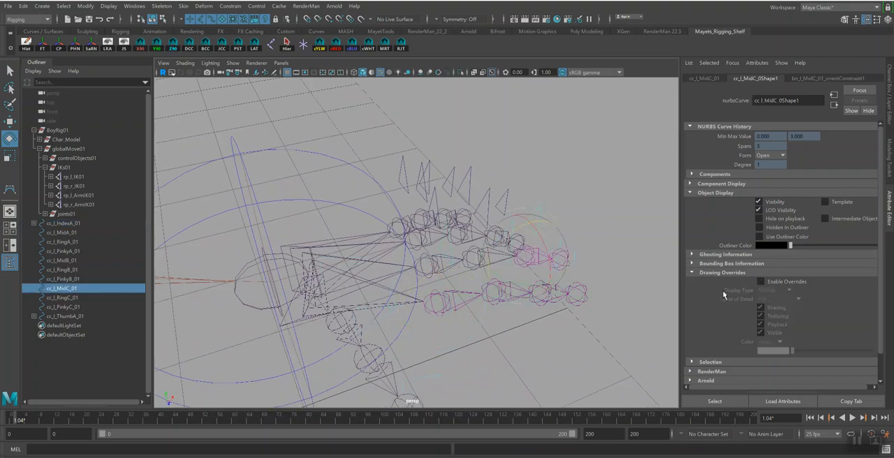
key("q")
left_click(761, 282)
left_click_drag(792, 351, 840, 350)
Parent cc_l_MidC_01 under cc_l_MidB_01, and override the color of cc_l_MidB_01 with light blue
left_click_drag(451, 218, 504, 233, "alt")
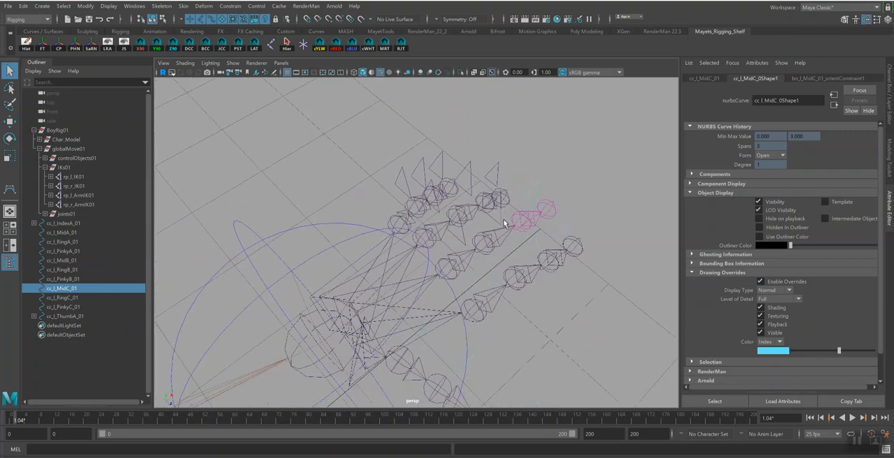
left_click(500, 223, "shift")
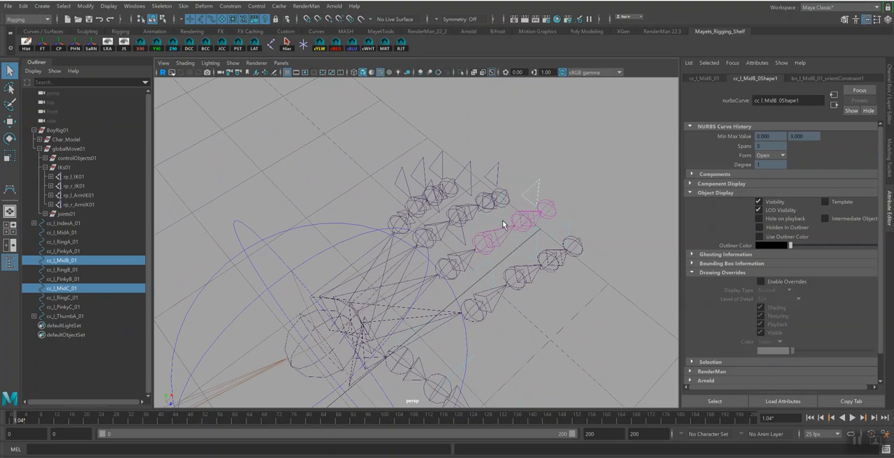
key("p")
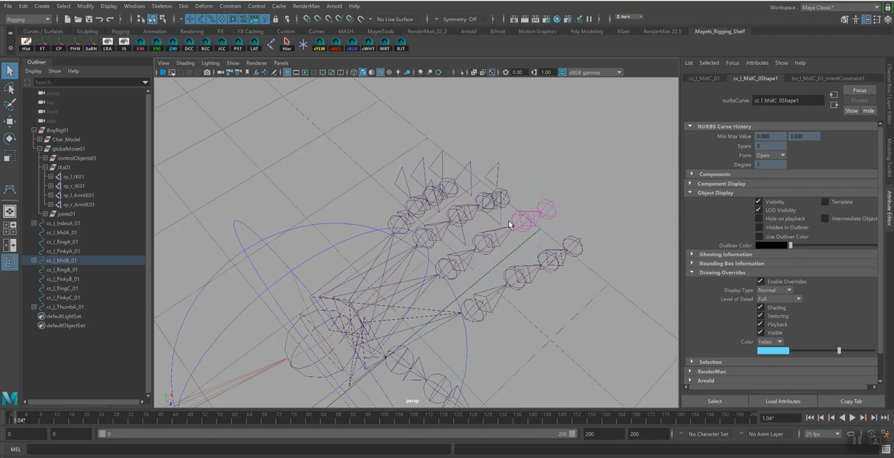
left_click(500, 223)
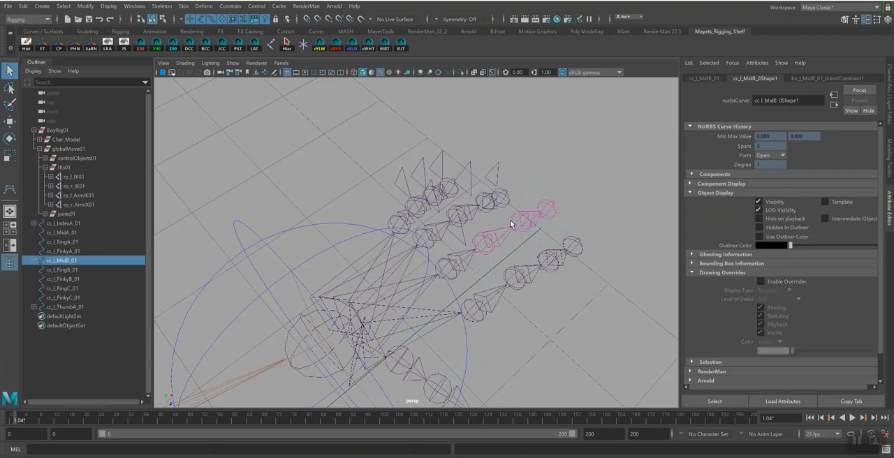
left_click(760, 282)
left_click_drag(795, 352, 840, 353)
Parent cc_l_MidB_01 under cc_l_MidA_01, and override the color of cc_l_MidA_01 with light blue
left_click_drag(537, 262, 540, 262, "alt")
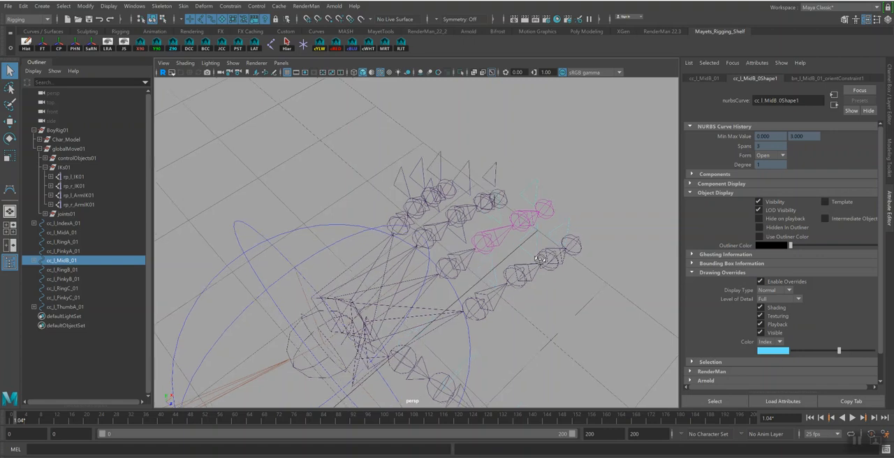
left_click(467, 243, "shift")
key("p")
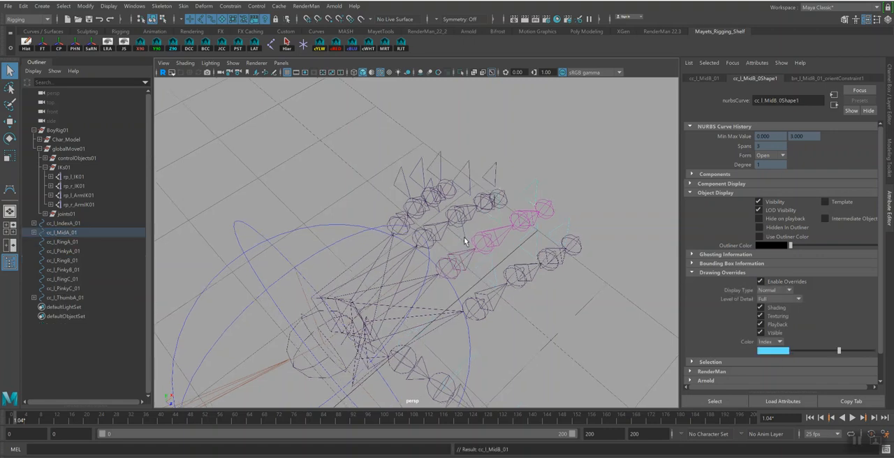
left_click_drag(491, 232, 485, 218, "alt")
left_click(760, 281)
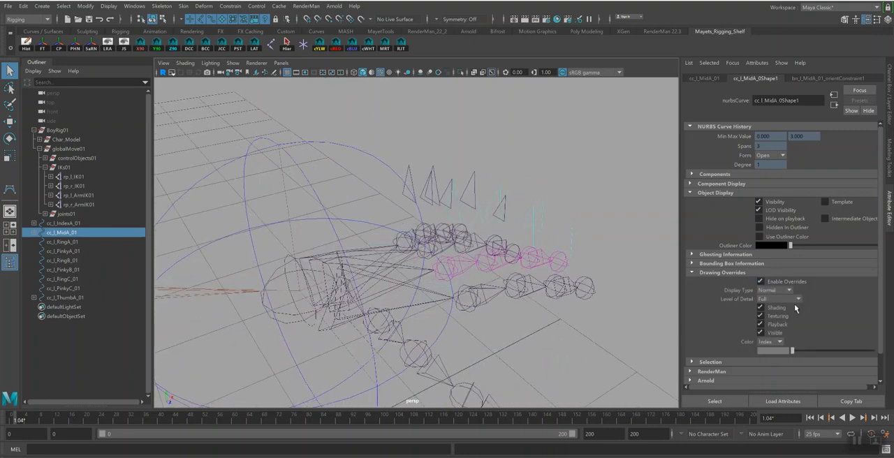
left_click_drag(815, 351, 839, 351)
Enable drawing overrides on the shape of cc_l_RingC_01 and set its index color to light blue
left_click_drag(516, 209, 513, 218, "alt")
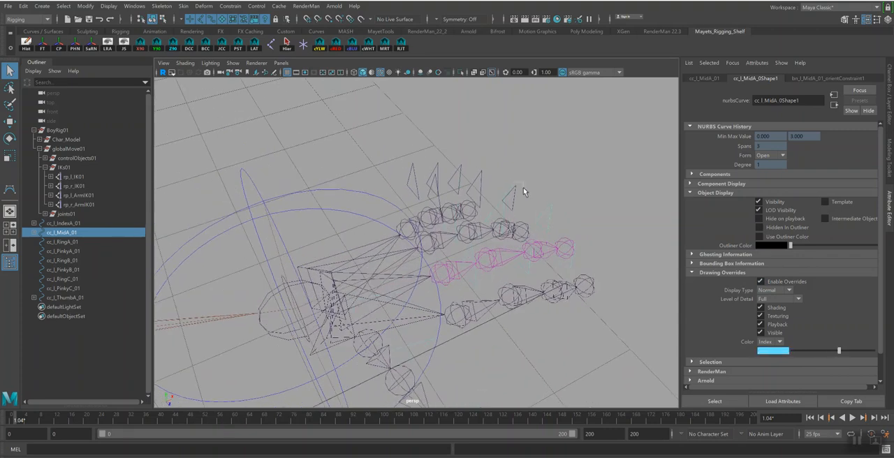
left_click(519, 184)
left_click_drag(570, 174, 565, 204, "alt")
left_click_drag(504, 214, 520, 214, "alt")
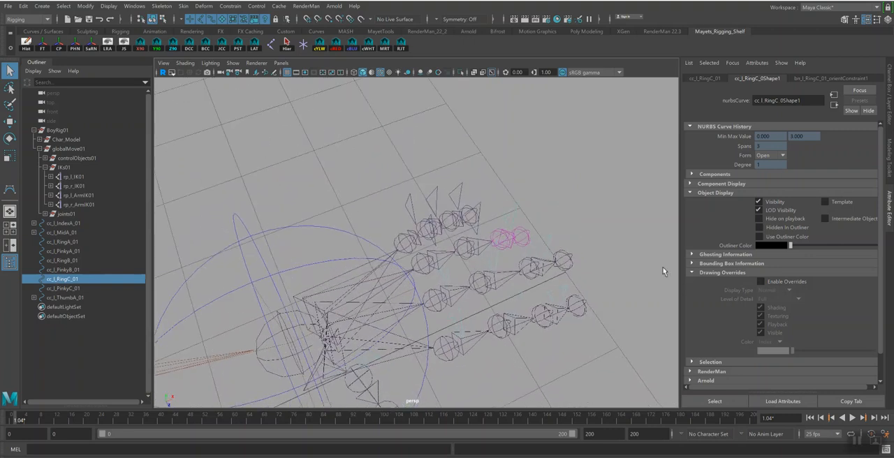
left_click(761, 281)
left_click_drag(793, 350, 840, 352)
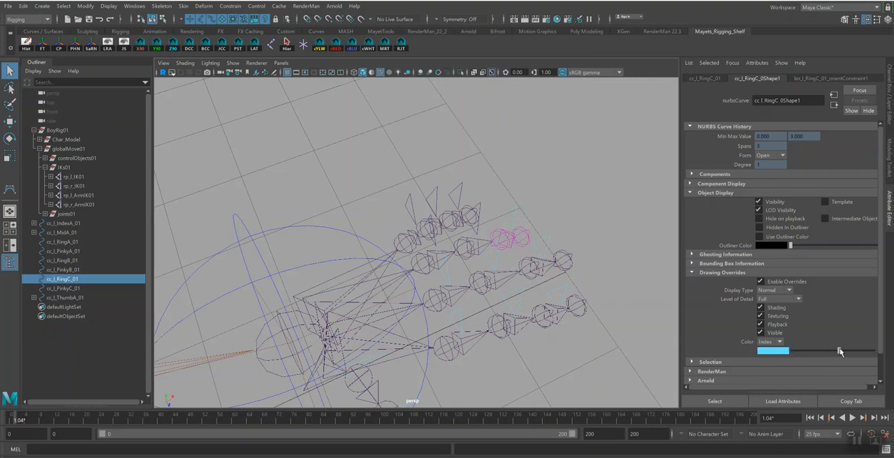
Parent cc_l_RingC_01 under cc_l_RingB_01, and override the color of cc_l_RingB_01 with light blue
left_click_drag(447, 223, 464, 221, "alt")
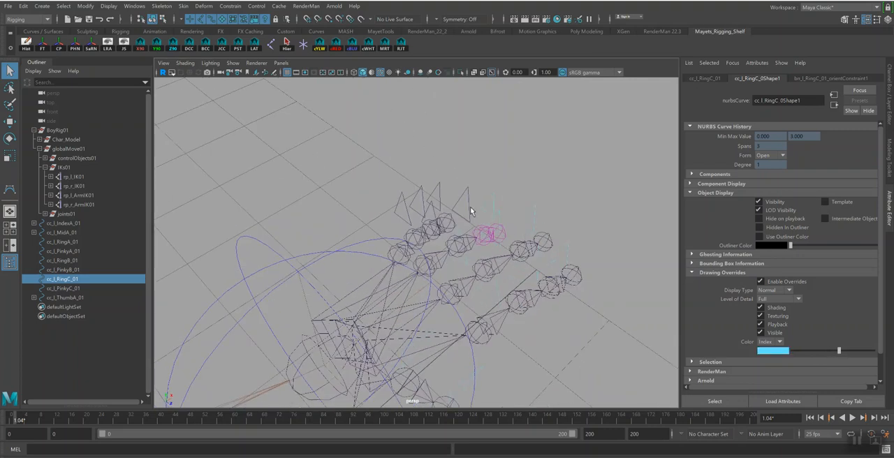
left_click(469, 205, "shift")
key("p")
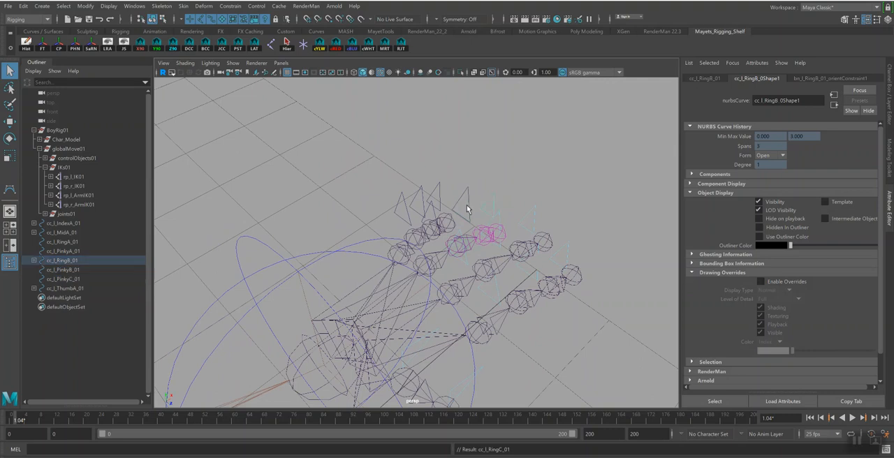
left_click(468, 202)
left_click(762, 282)
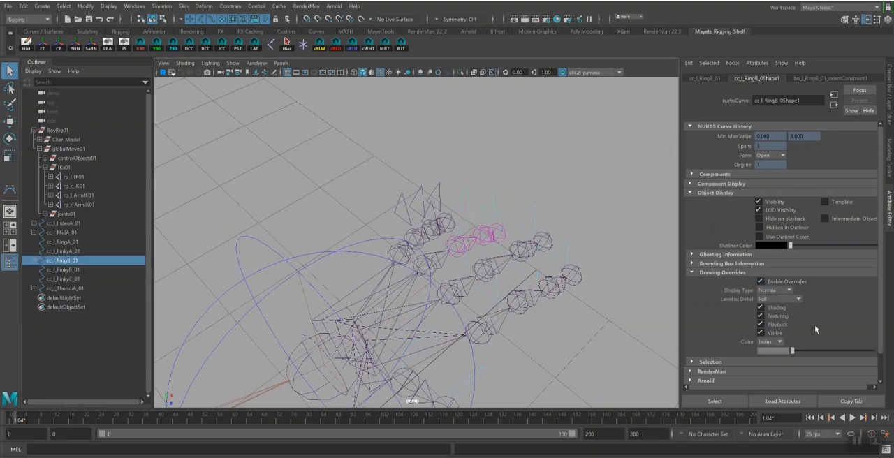
left_click(839, 352)
Parent cc_l_RingB_01 under cc_l_RingA_01, and override the color of cc_l_RingA_01 with light blue
left_click_drag(440, 209, 461, 213, "alt")
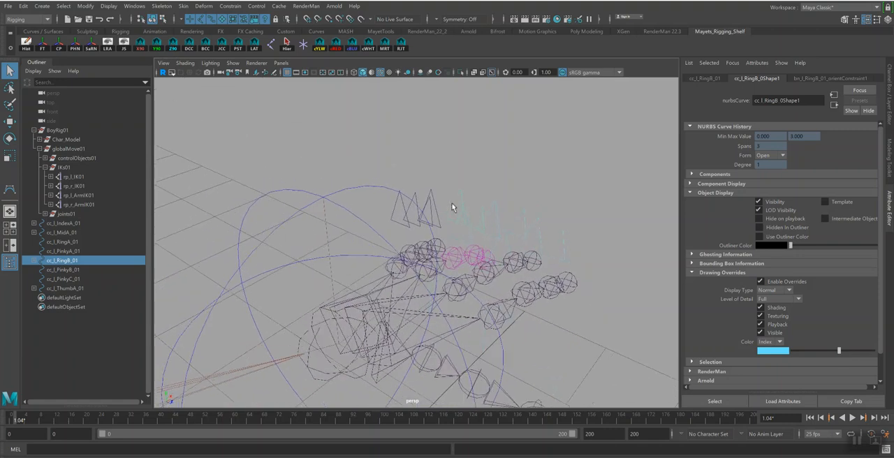
left_click(438, 221, "shift")
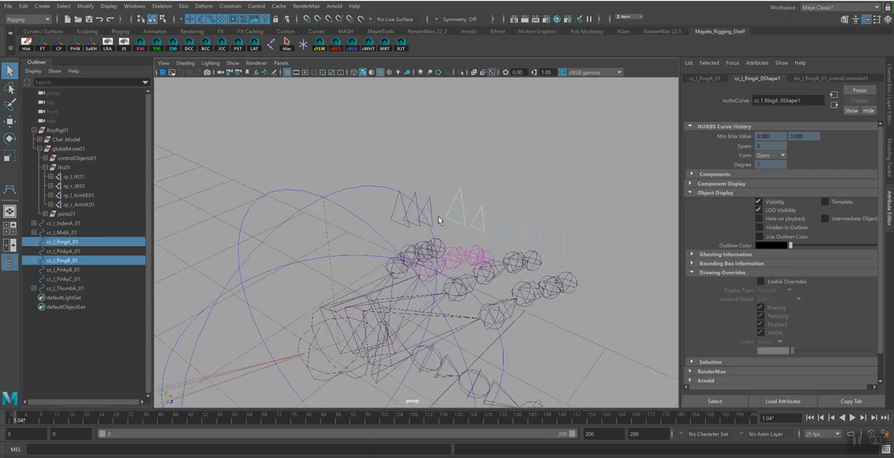
left_click(442, 220)
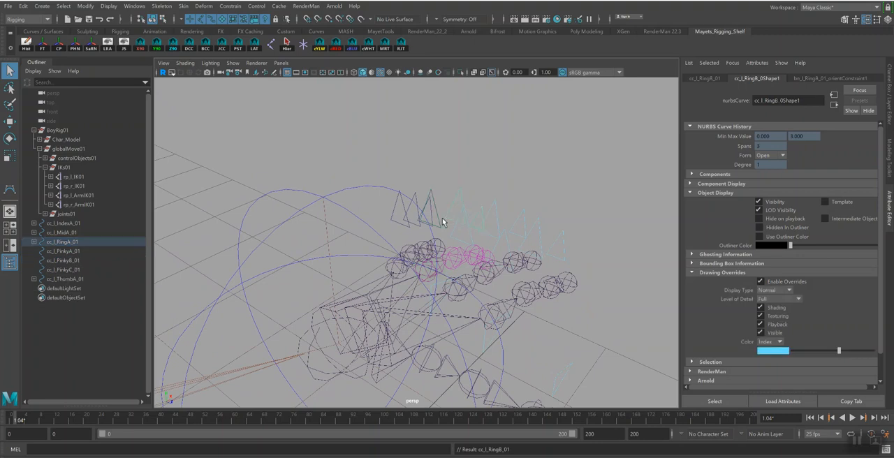
left_click(438, 226)
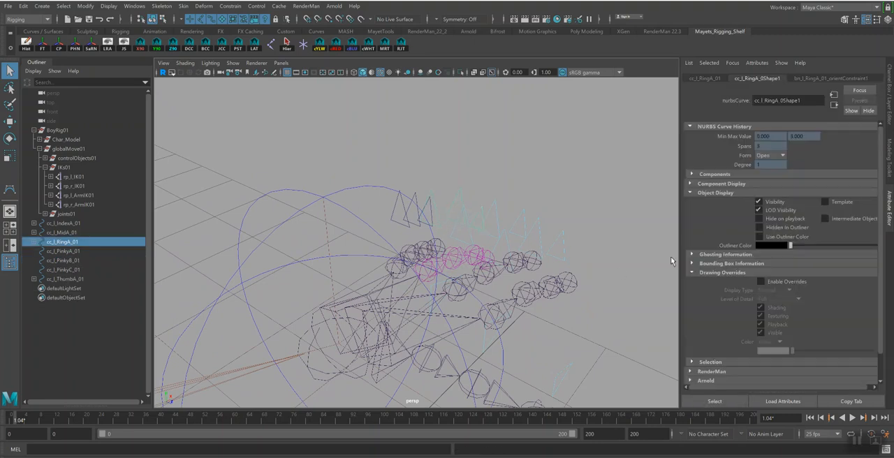
left_click(761, 281)
left_click_drag(841, 351, 842, 352)
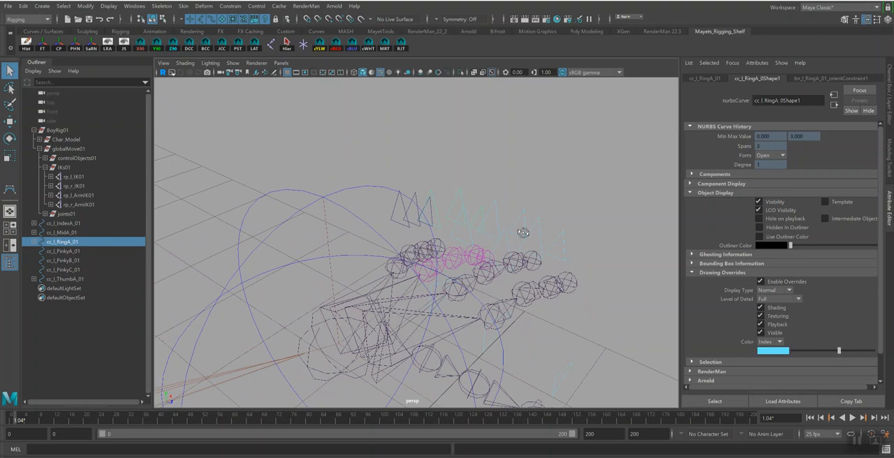
Try rotating cc_l_RingA_01 to test the ring finger, and save the scene under its existing file name
left_click_drag(524, 237, 516, 240, "alt")
key("e")
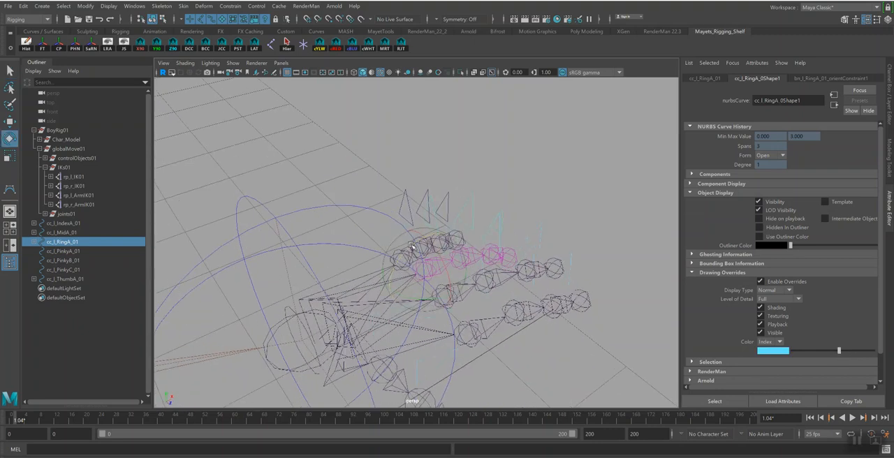
left_click_drag(411, 245, 497, 190, "alt")
key("ctrl+s")
left_click(427, 253)
Enable drawing overrides on the shape of cc_l_PinkyC_01 and set its index color to light blue
left_click_drag(433, 239, 427, 225, "alt")
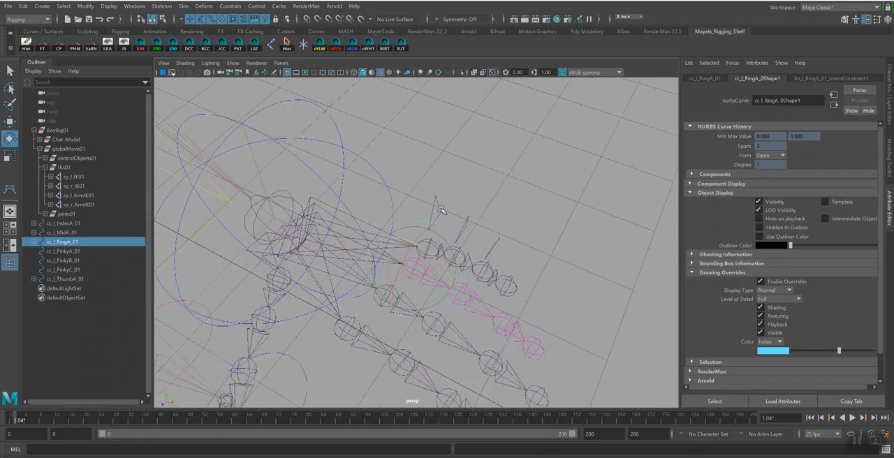
left_click(439, 207)
key("q")
left_click_drag(521, 234, 522, 254, "alt")
left_click(499, 257)
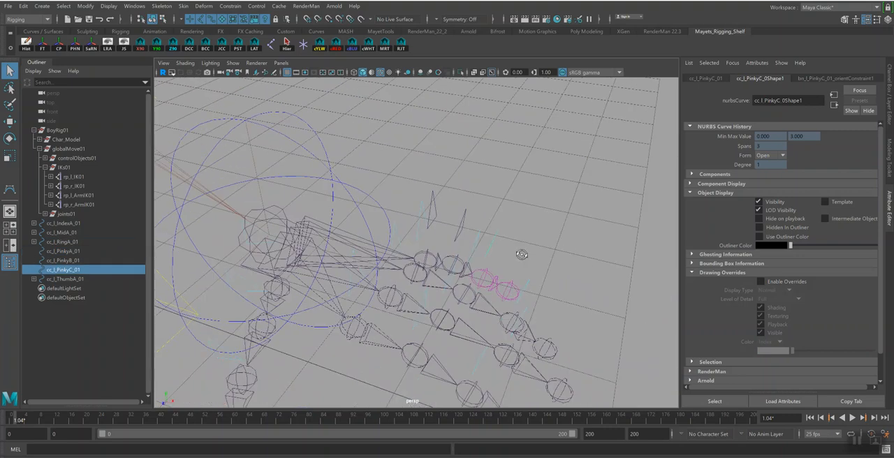
left_click(761, 282)
left_click(831, 350)
left_click_drag(833, 351, 839, 352)
Parent cc_l_PinkyC_01 under cc_l_PinkyB_01, and override the color of cc_l_PinkyB_01 with light blue
left_click_drag(583, 290, 501, 224, "alt")
left_click(457, 220, "shift")
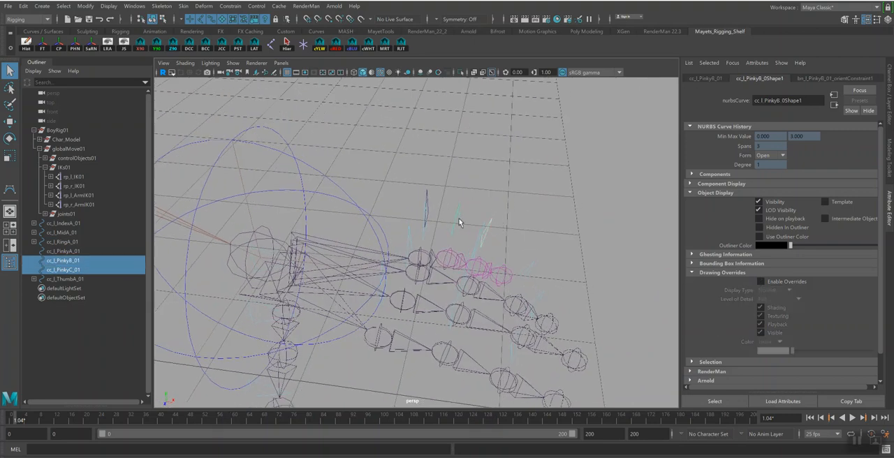
key("p")
left_click(457, 223)
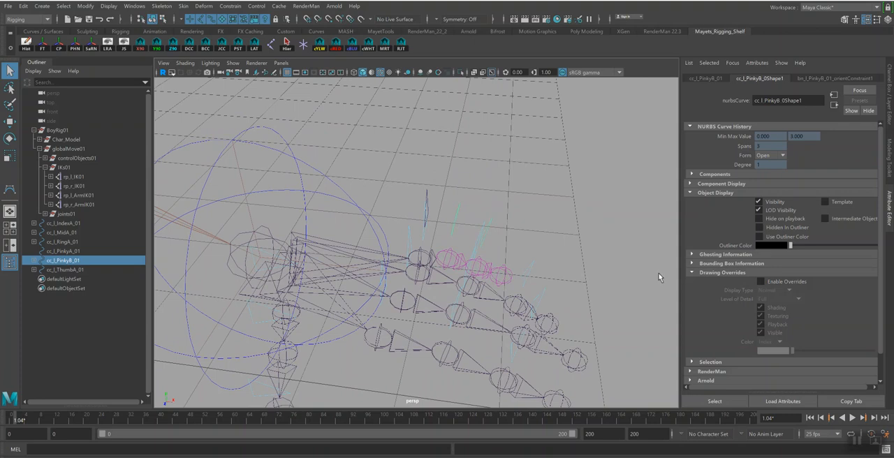
left_click(761, 282)
left_click_drag(800, 351, 838, 357)
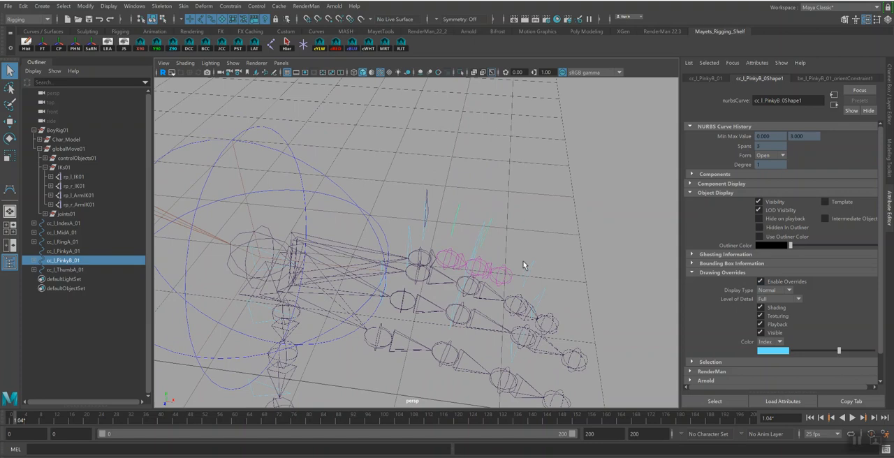
Override the color of cc_l_PinkyA_01 with light blue, and parent cc_l_PinkyB_01 under it
left_click_drag(496, 220, 437, 198, "alt")
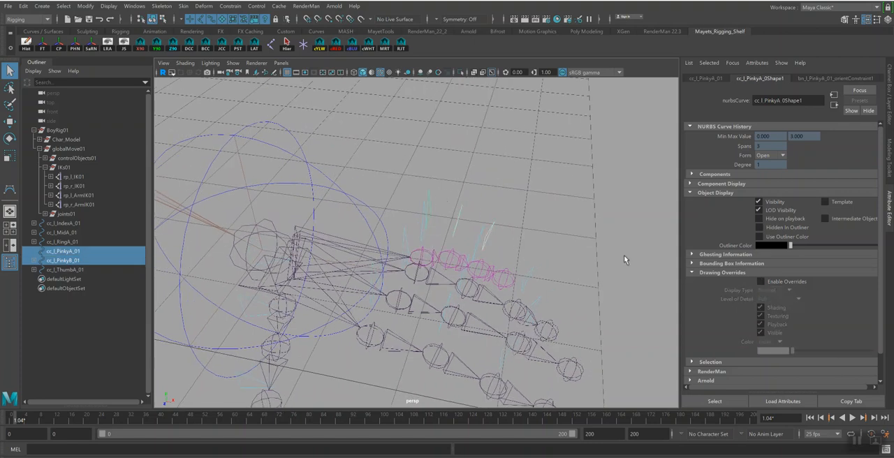
left_click(761, 281)
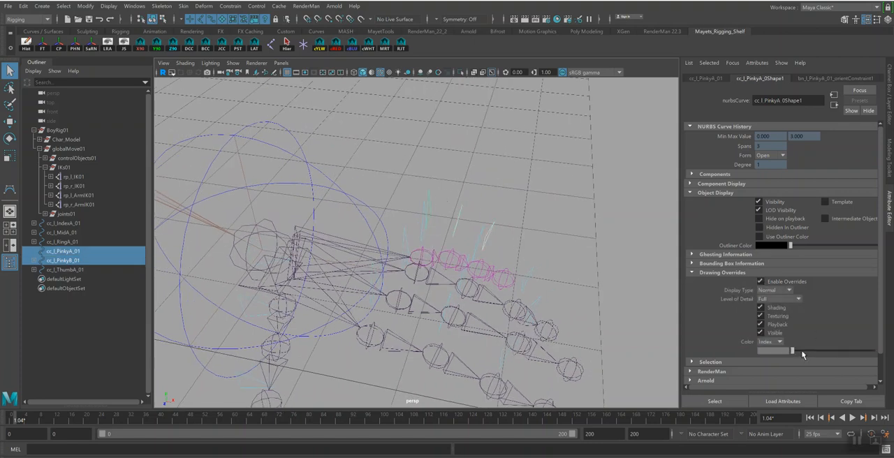
left_click_drag(830, 349, 839, 351)
key("p")
key("Up")
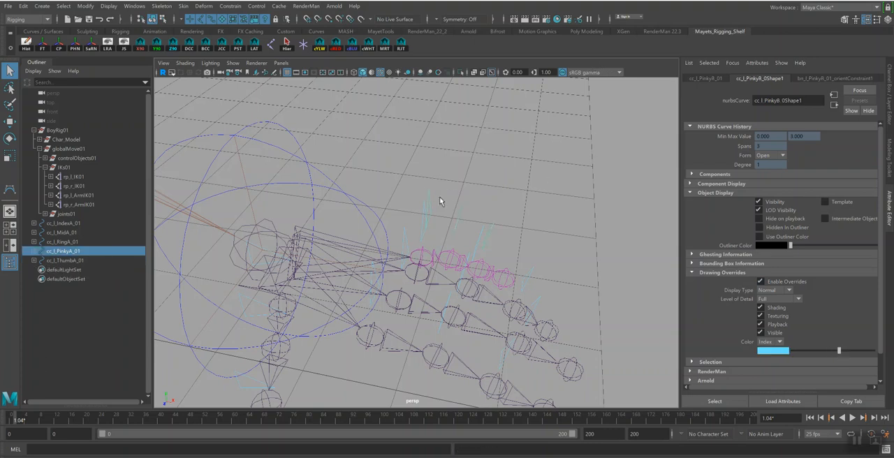
Rotate cc_l_PinkyA_01 to test how the pinky joints follow, and undo the rotation
key("e")
left_click_drag(447, 236, 471, 267)
key("ctrl+z")
Save the scene under its existing file name
left_click_drag(556, 286, 459, 306, "alt")
key("q")
key("ctrl+s")
left_click(433, 253)
Duplicate the cc_l_ThumbA_01 control hierarchy for the right hand with the MRT tool
left_click_drag(444, 277, 376, 219, "alt")
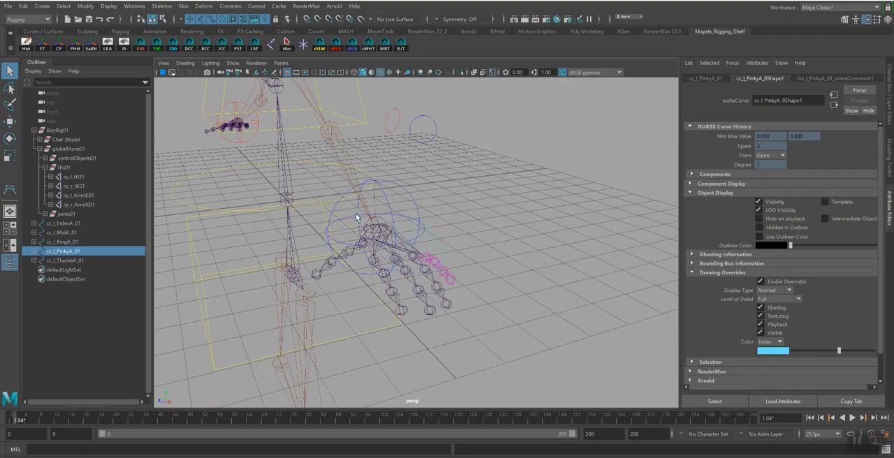
left_click(355, 214)
left_click(362, 214)
left_click_drag(361, 219, 467, 277, "alt")
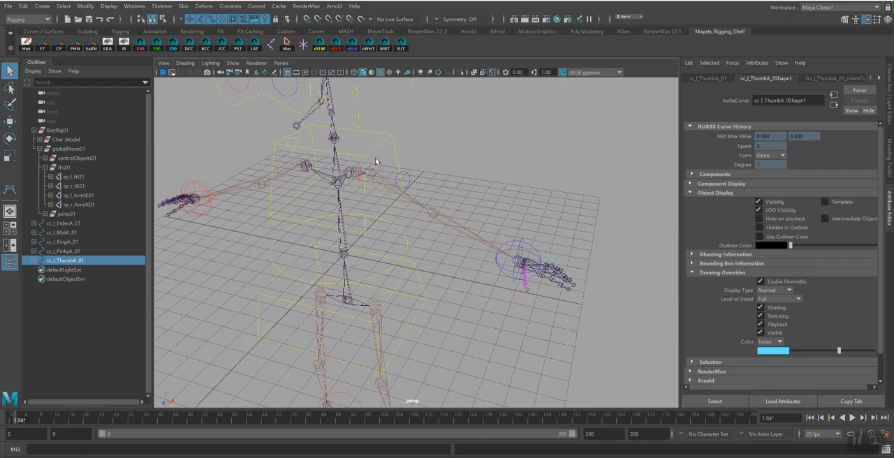
left_click(385, 44)
left_click_drag(427, 197, 447, 168, "alt")
scroll(447, 168, "up", 3)
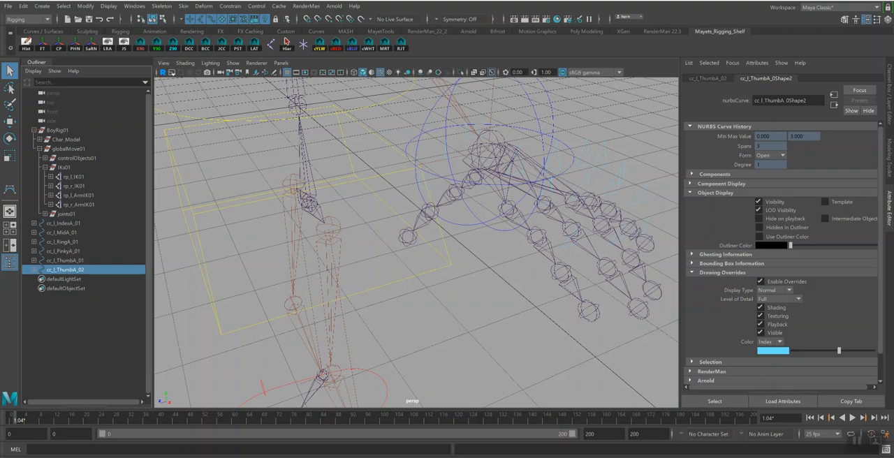
Search and replace _l with _r in the names of the duplicated thumb control's hierarchy
left_click(91, 45)
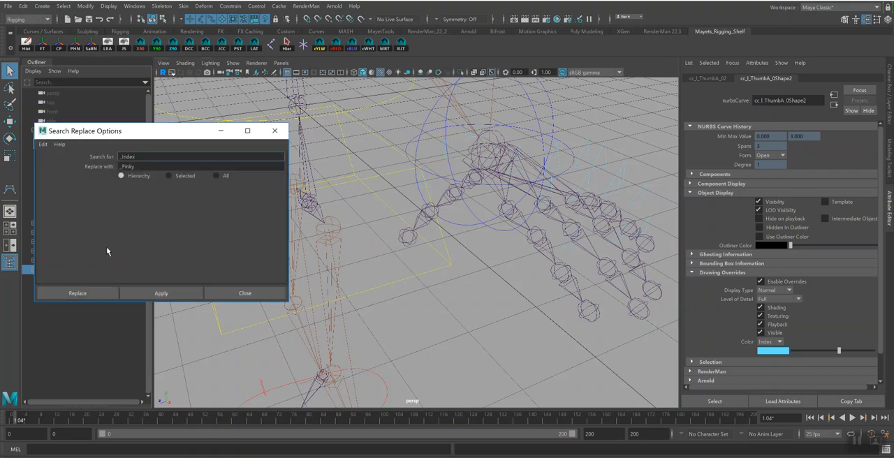
left_click_drag(152, 159, 126, 161)
key("BackSpace")
left_click_drag(121, 166, 160, 162)
type("_r")
left_click(98, 293)
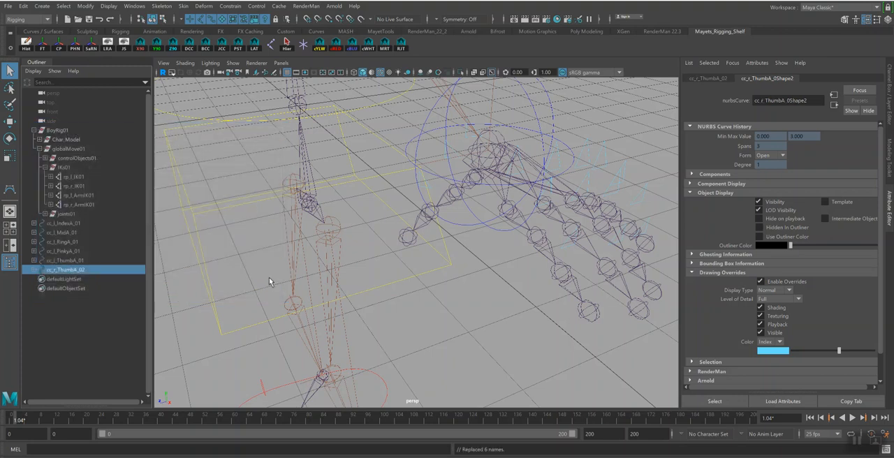
Rename the duplicated top thumb control to cc_r_ThumbA_01
double_click(87, 271)
left_click_drag(79, 271, 97, 271)
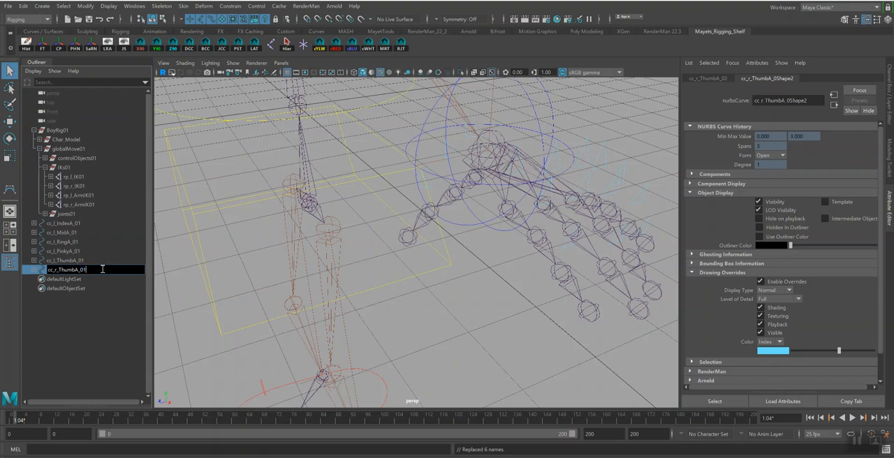
type("01")
key("Return")
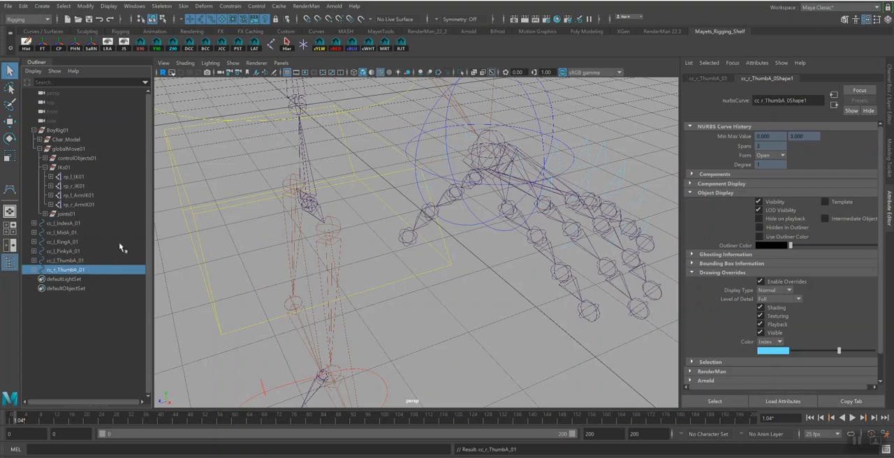
Parent the cc_l_ThumbA_01 control under the left arm control cc_l_Arm01
left_click(70, 260)
key("f")
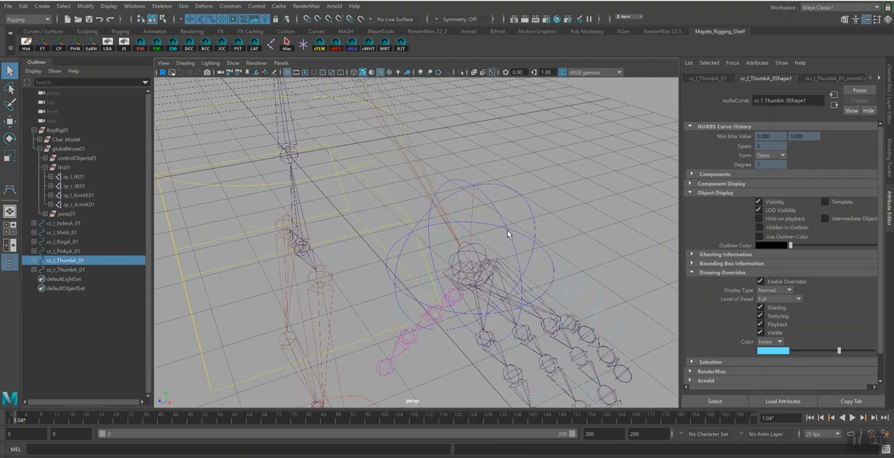
left_click_drag(506, 231, 508, 223, "alt")
left_click(469, 183)
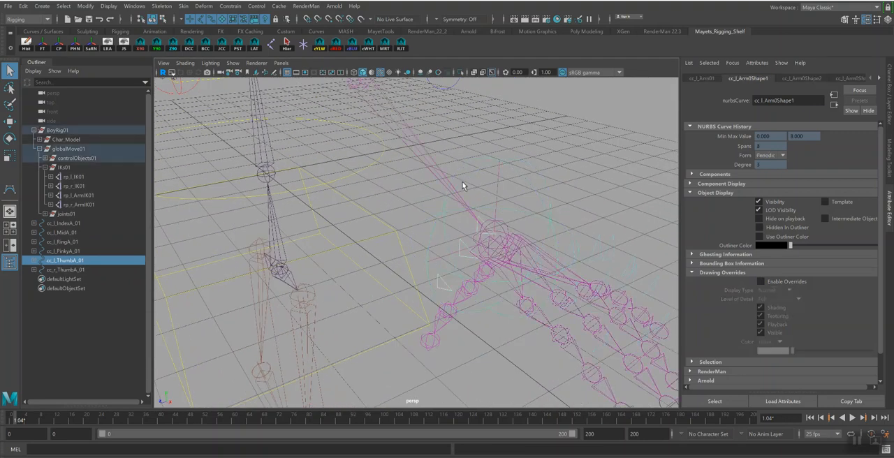
key("p")
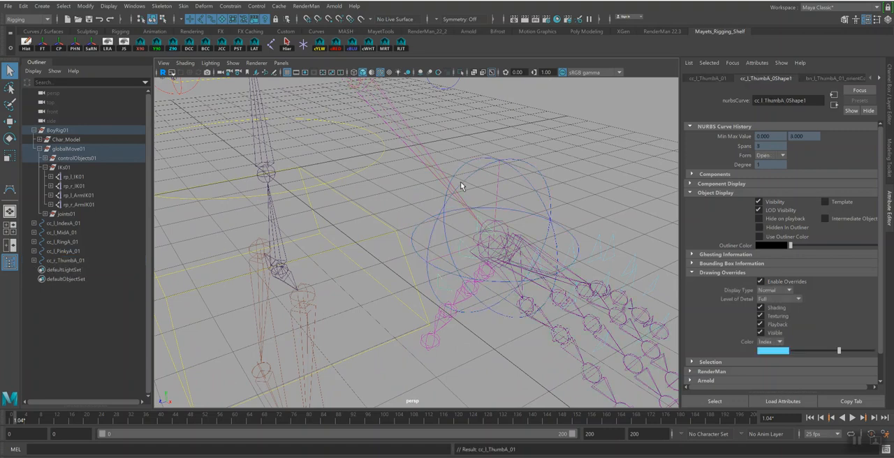
Duplicate the cc_l_IndexA_01 control hierarchy and replace _l_ with _r_ in the names of the duplicated hierarchy
left_click_drag(510, 290, 507, 253, "alt")
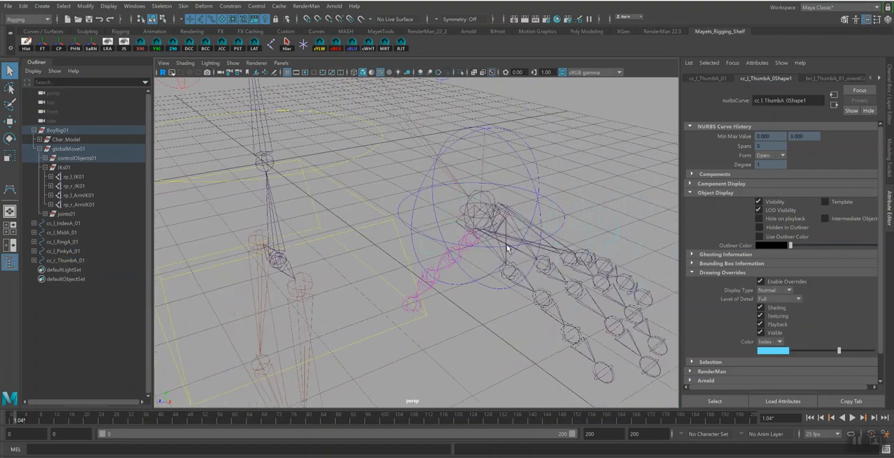
left_click_drag(521, 211, 525, 165, "alt")
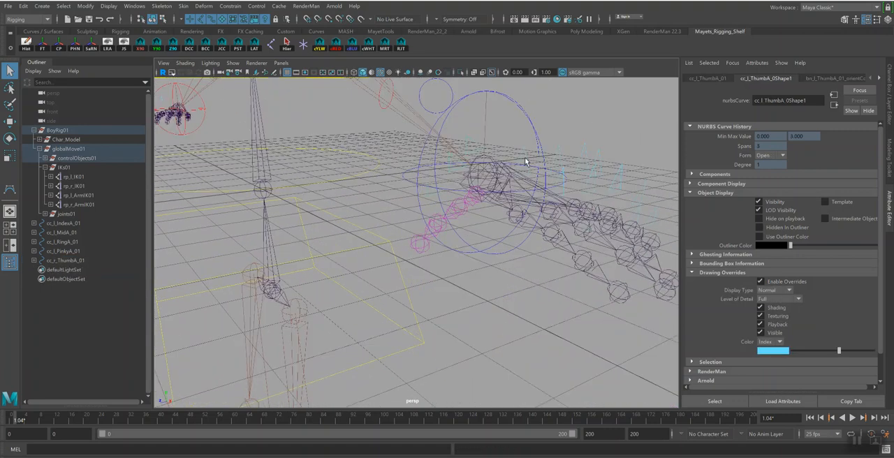
key("Up")
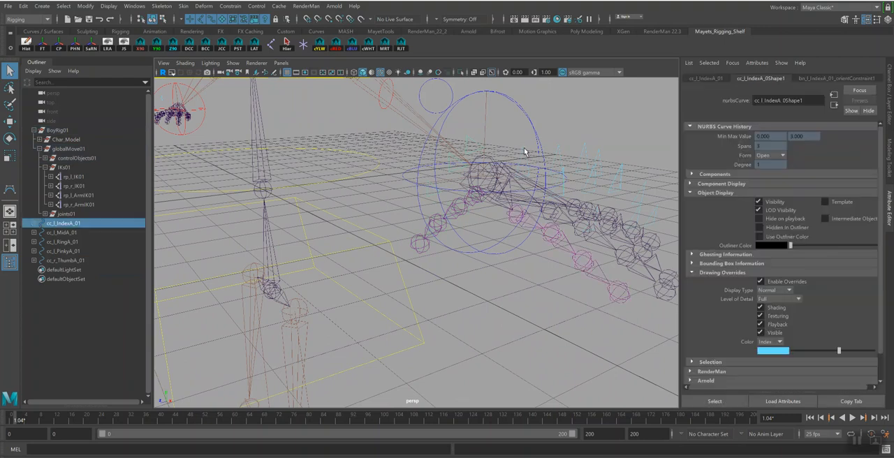
key("ctrl+d")
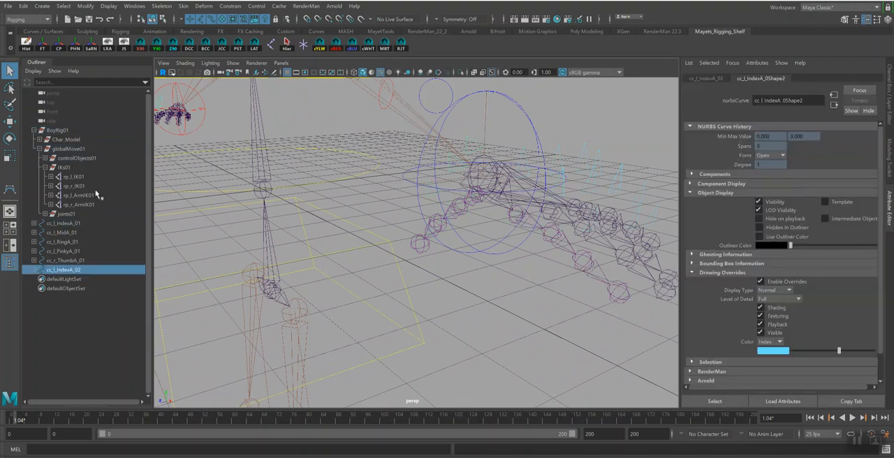
left_click(91, 45)
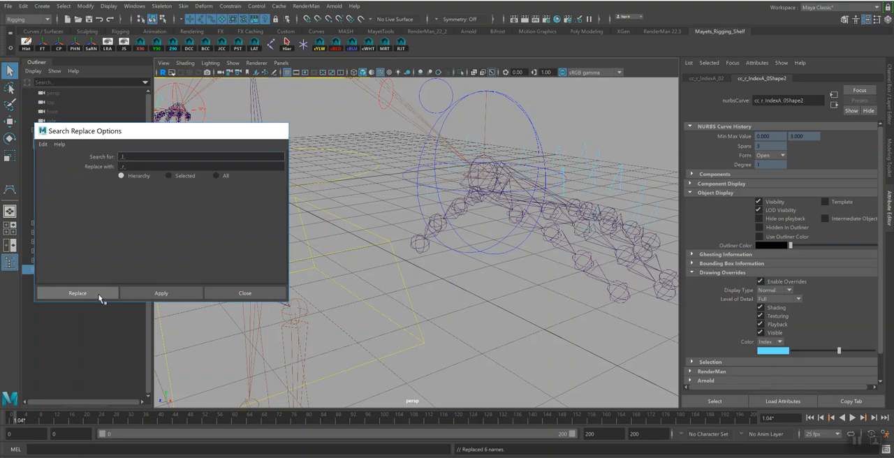
left_click(97, 296)
Rename the duplicated top index finger control to cc_r_IndexA_01
double_click(79, 271)
left_click_drag(78, 269, 91, 269)
key("Return")
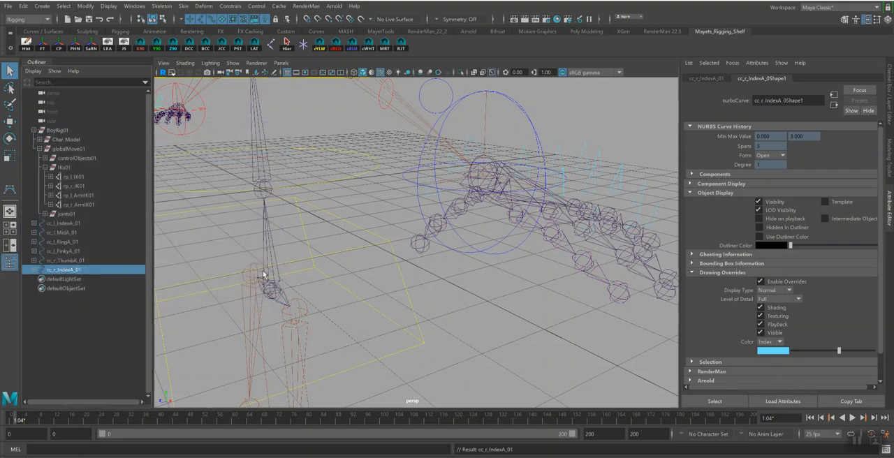
Examine the right hand's finger joints and the placement of the duplicated index controls from several angles
scroll(246, 249, "down", 5)
left_click_drag(246, 238, 314, 224, "alt")
middle_click_drag(314, 223, 491, 267, "alt")
mouse_move(491, 268)
left_mouse_down("alt")
mouse_move(497, 293)
mouse_move(493, 278)
left_mouse_up("alt")
scroll(494, 278, "up", 6)
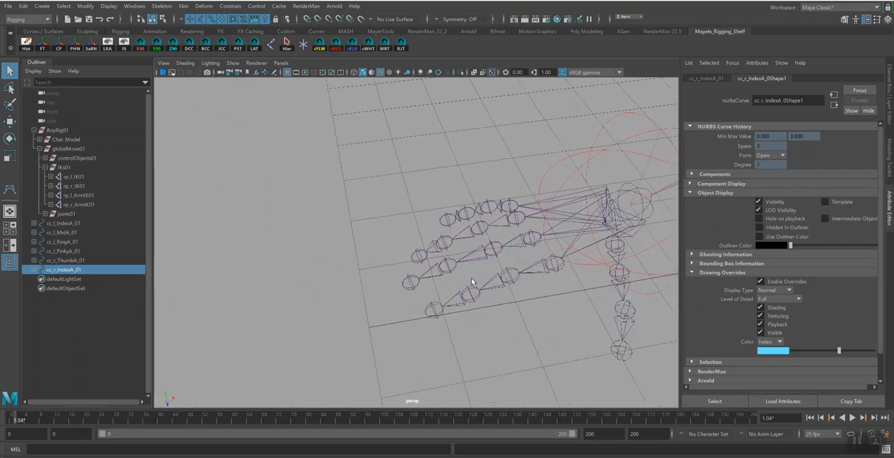
left_click(472, 282)
key("w")
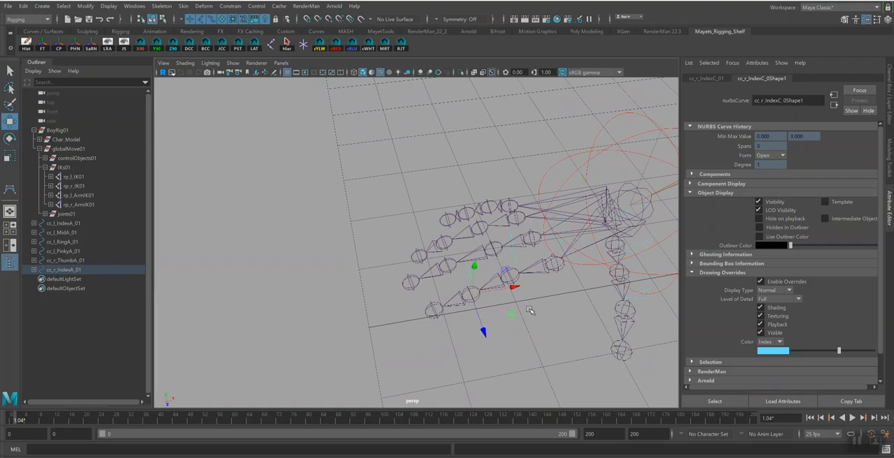
left_click(517, 262)
middle_click_drag(603, 285, 424, 307, "alt")
right_click_drag(508, 311, 320, 225, "alt")
middle_click_drag(457, 255, 168, 315, "alt")
middle_click_drag(535, 270, 360, 306, "alt")
right_click_drag(426, 311, 576, 346, "alt")
middle_click_drag(372, 272, 555, 285, "alt")
right_click_drag(489, 286, 557, 309, "alt")
left_click_drag(556, 309, 529, 308, "alt")
Parent the cc_l_IndexA_01 control under the left arm control cc_l_Arm01
left_click(403, 264)
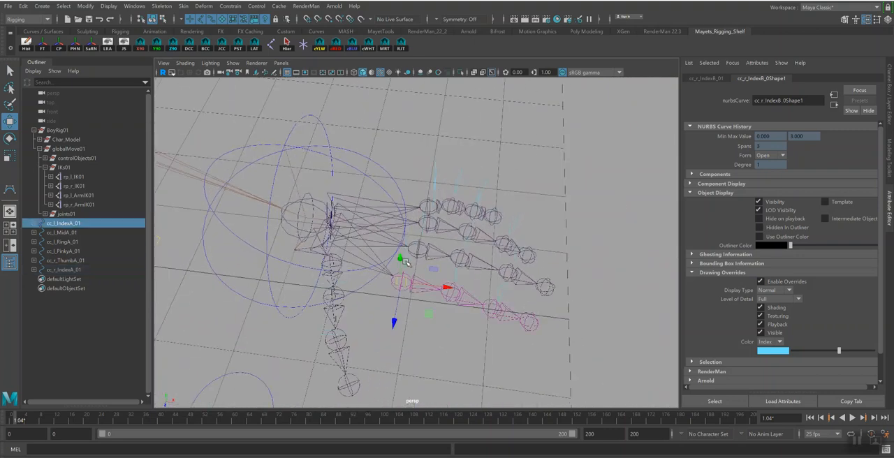
key("q")
left_click_drag(405, 260, 362, 230, "alt")
left_click(369, 168)
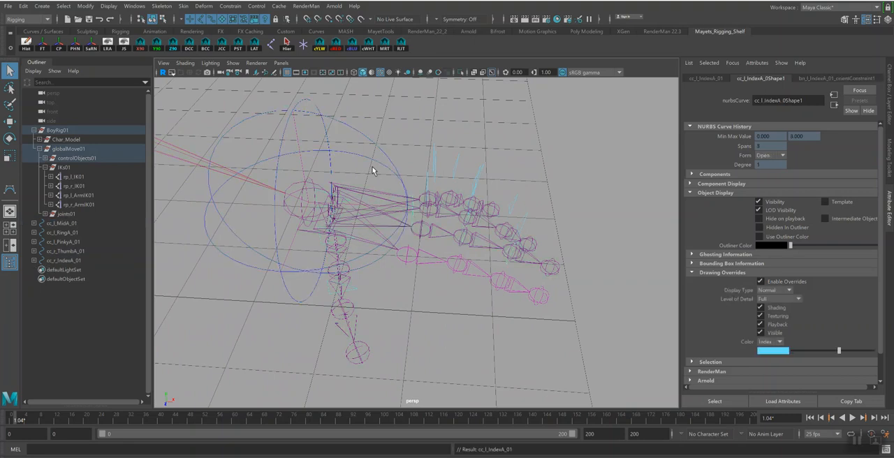
Duplicate the cc_l_MidA_01 control hierarchy and replace _l_ with _r_ in the names of the duplicated hierarchy
left_click_drag(442, 198, 287, 141, "alt")
left_click_drag(383, 253, 391, 200, "alt")
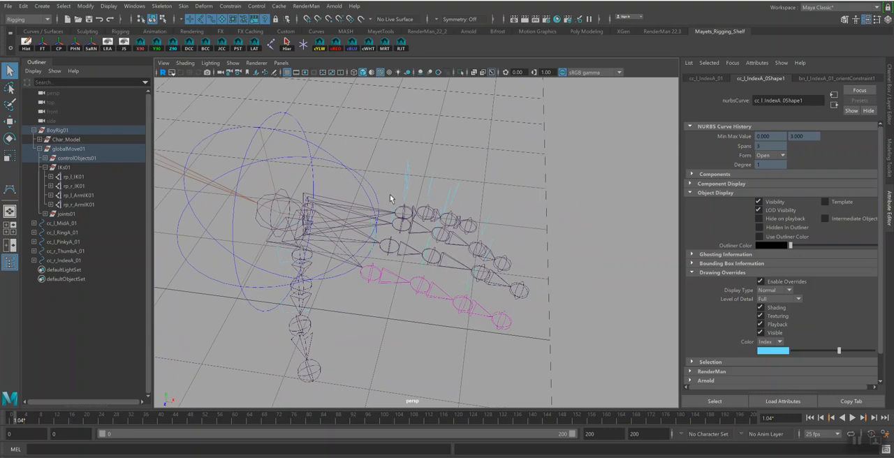
left_click(392, 193)
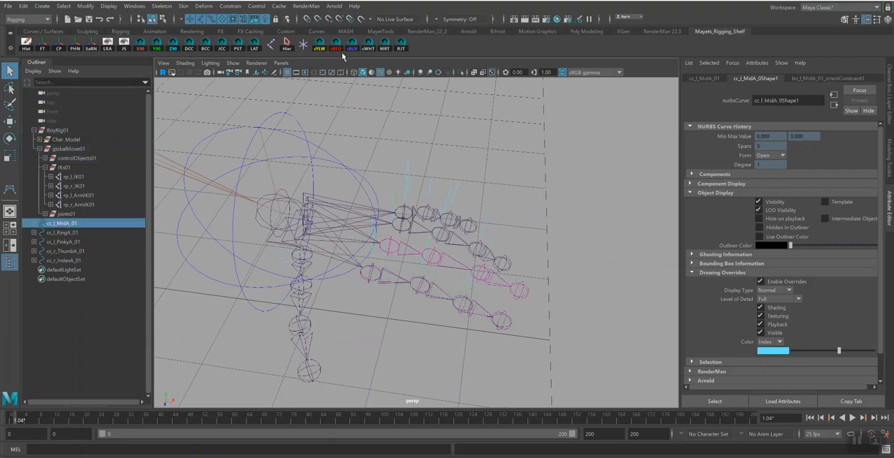
key("ctrl+d")
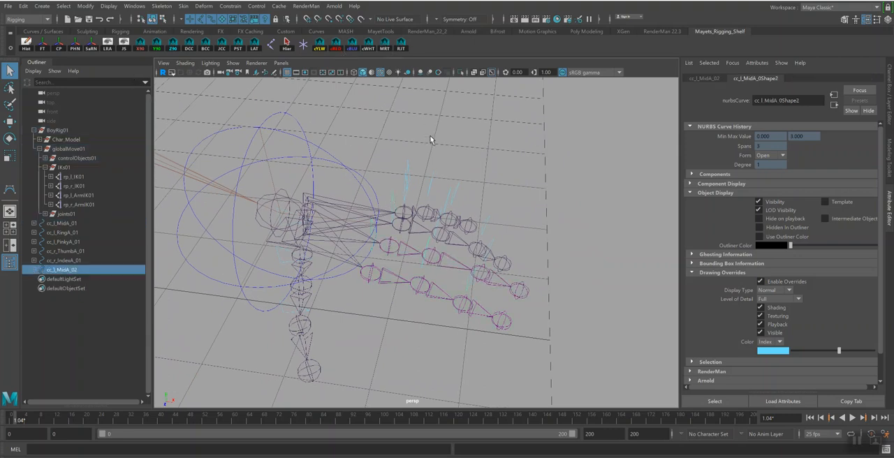
left_click(92, 46)
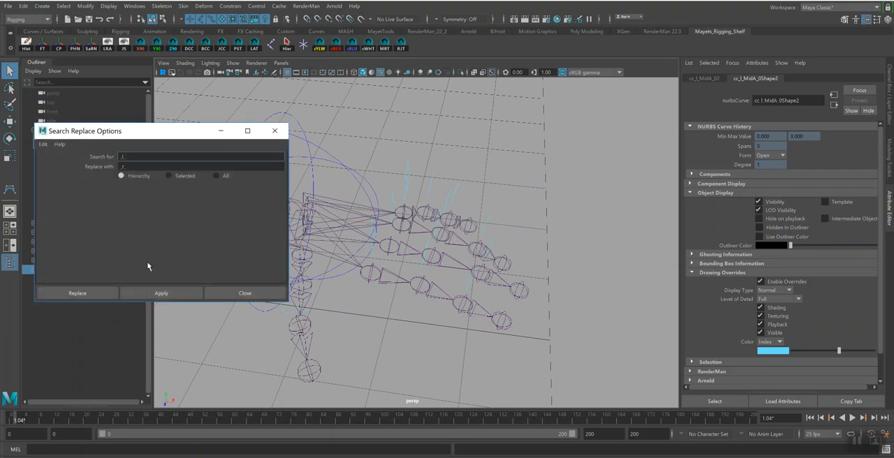
left_click(83, 293)
Rename the duplicated top middle finger control to cc_r_MidA_01
double_click(88, 271)
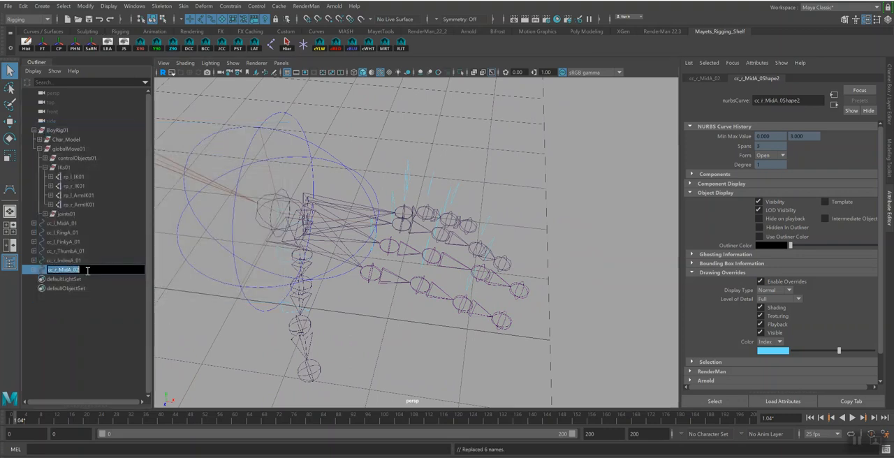
type("cc_r_MidA_1")
key("Return")
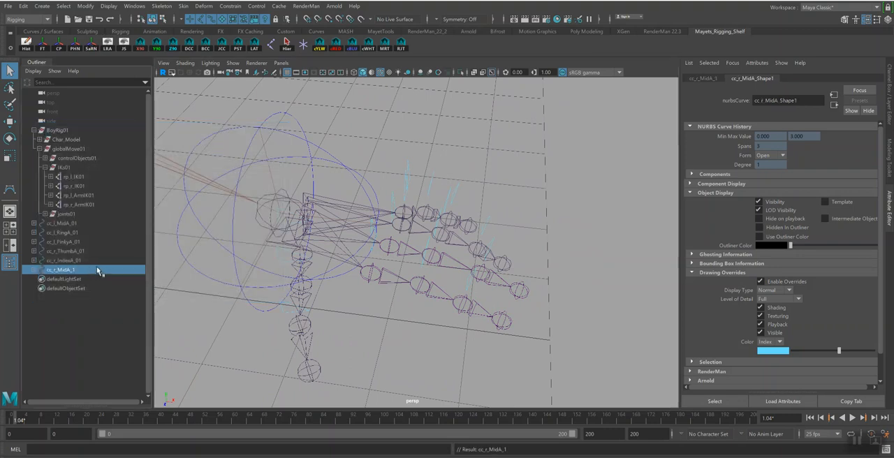
left_click_drag(522, 223, 272, 270, "alt")
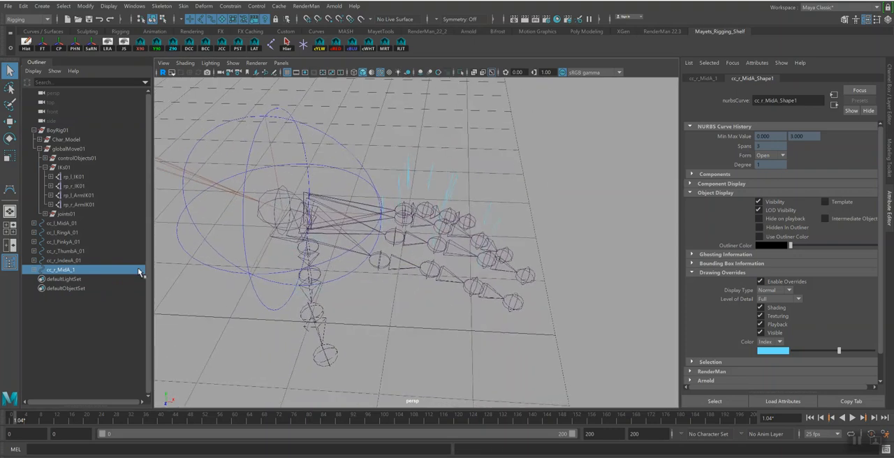
double_click(73, 271)
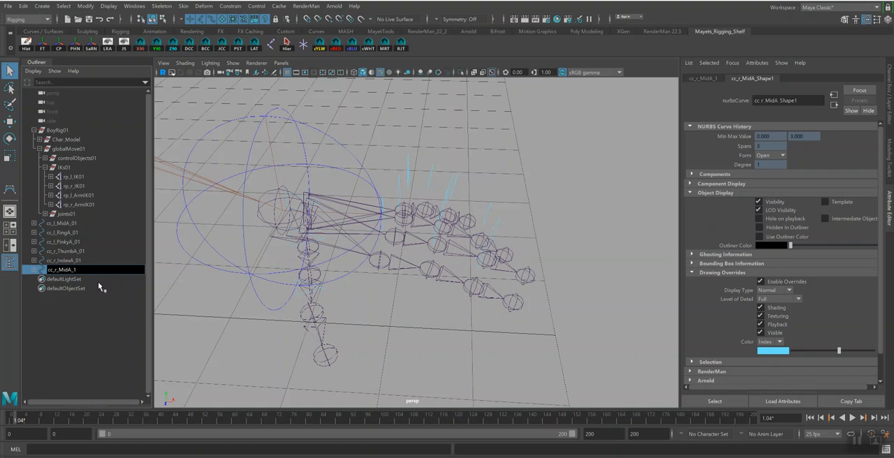
key("Return")
Parent the cc_l_MidA_01 control under the left arm control cc_l_Arm01
left_click_drag(521, 147, 396, 176, "alt")
left_click(394, 187)
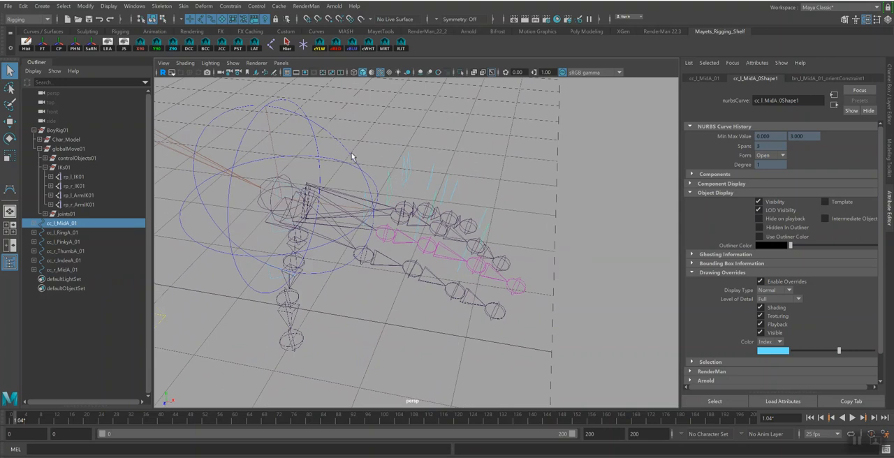
left_click(351, 153, "shift")
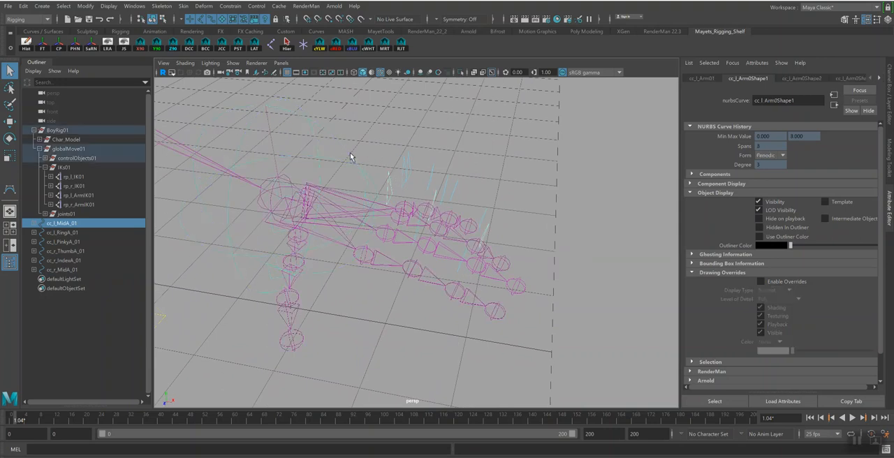
key("p")
Duplicate the cc_l_RingA_01 control hierarchy and replace _l_ with _r_ in the names of the duplicated hierarchy
left_click(401, 186)
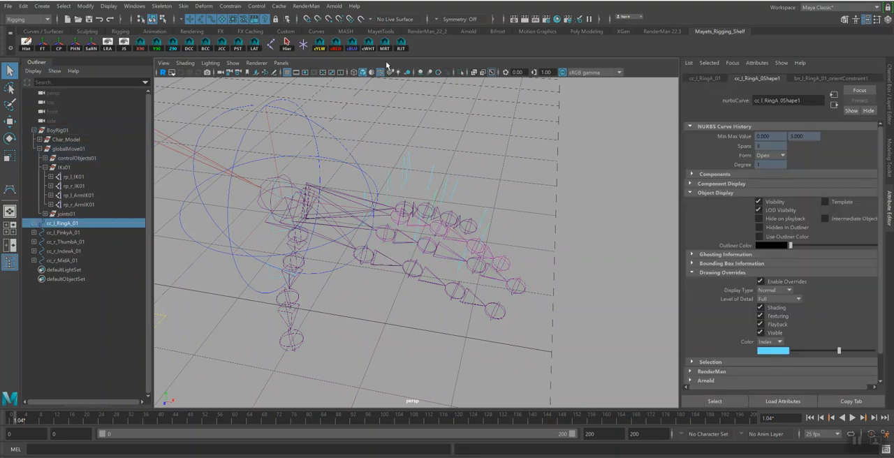
key("ctrl+d")
left_click(90, 43)
left_click(83, 292)
Rename the duplicated top ring finger control to cc_r_RingA_01
double_click(79, 269)
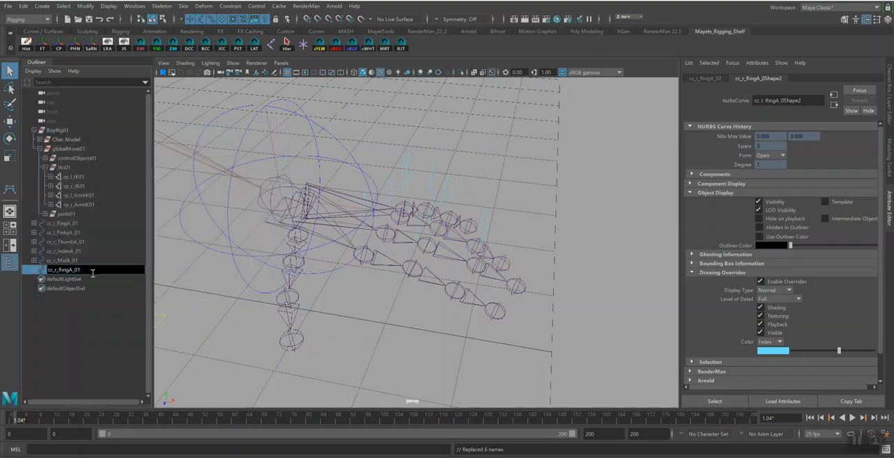
type("1")
key("Return")
Parent the cc_l_RingA_01 control under the left arm control cc_l_Arm01
left_click_drag(543, 175, 528, 202, "alt")
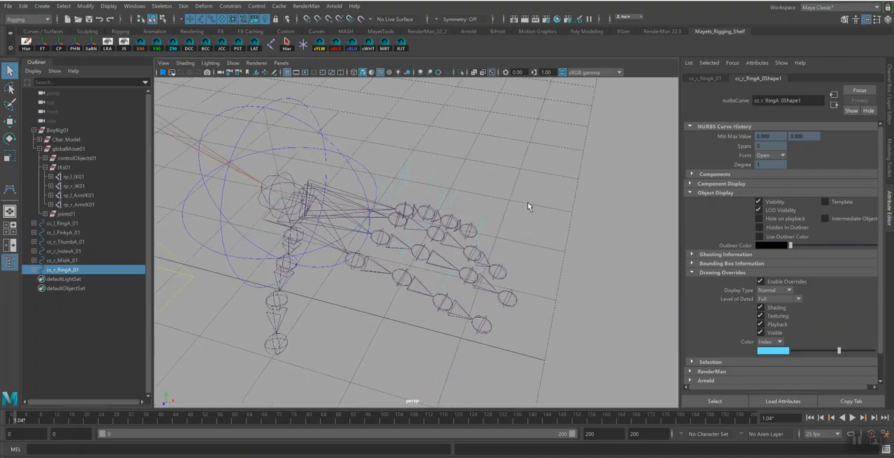
left_click(398, 180)
left_click(321, 135, "shift")
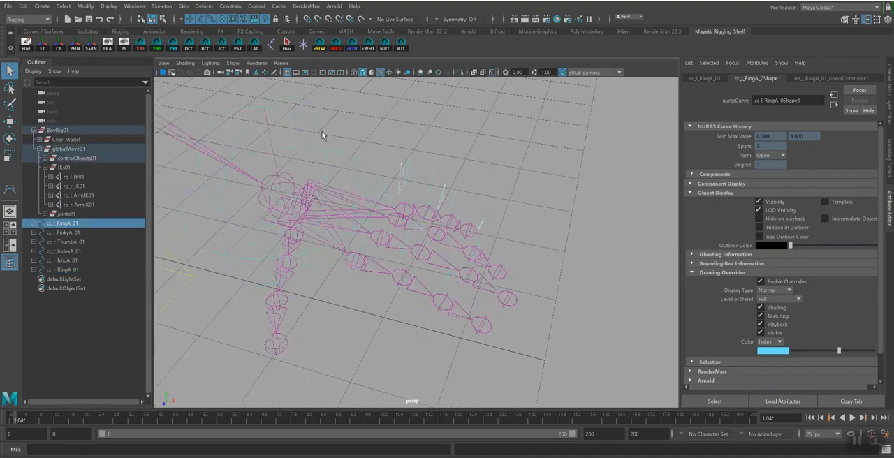
key("p")
Duplicate the cc_l_PinkyA_01 control hierarchy and replace _l_ with _r_ in the names of the duplicated hierarchy
left_click(418, 161)
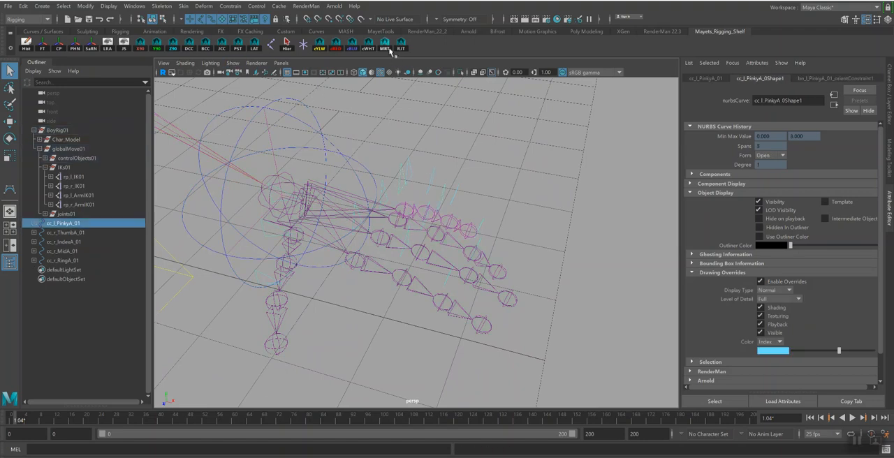
key("ctrl+d")
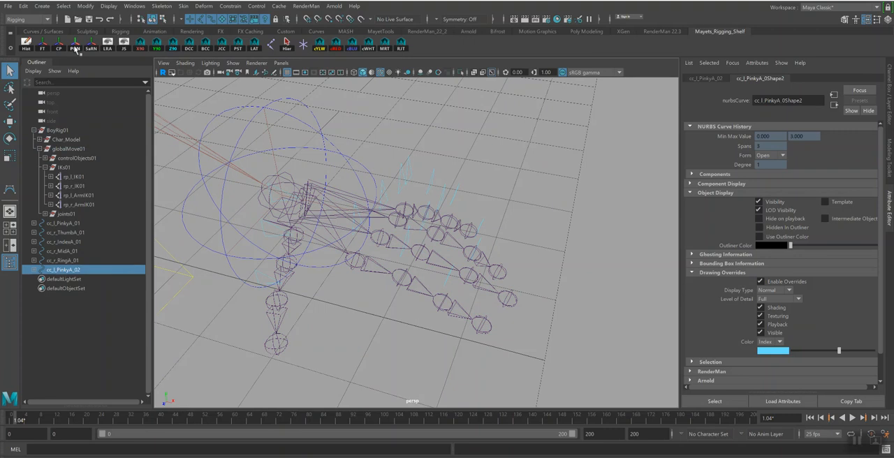
left_click(91, 45)
left_click(98, 296)
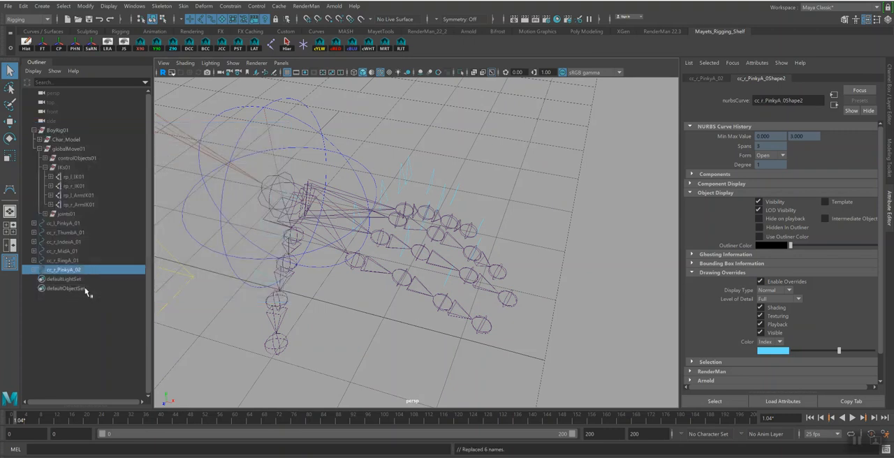
Rename the duplicated top pinky control to cc_r_PinkyA_01
double_click(73, 270)
left_click(84, 271)
key("BackSpace")
type("2")
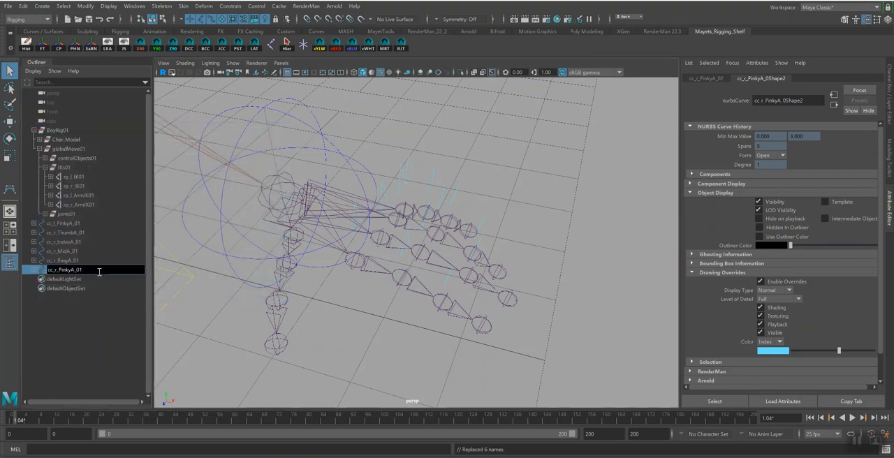
key("Return")
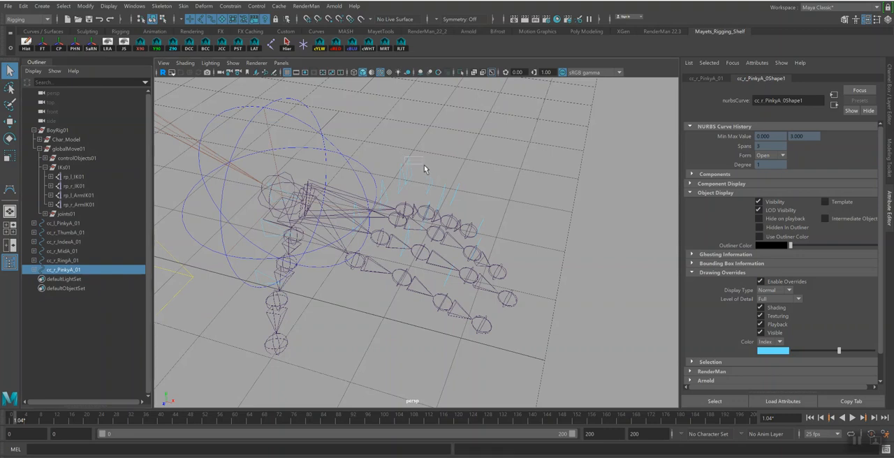
Parent the cc_l_PinkyA_01 control under the left arm control cc_l_Arm01 and save the scene
left_click(318, 144)
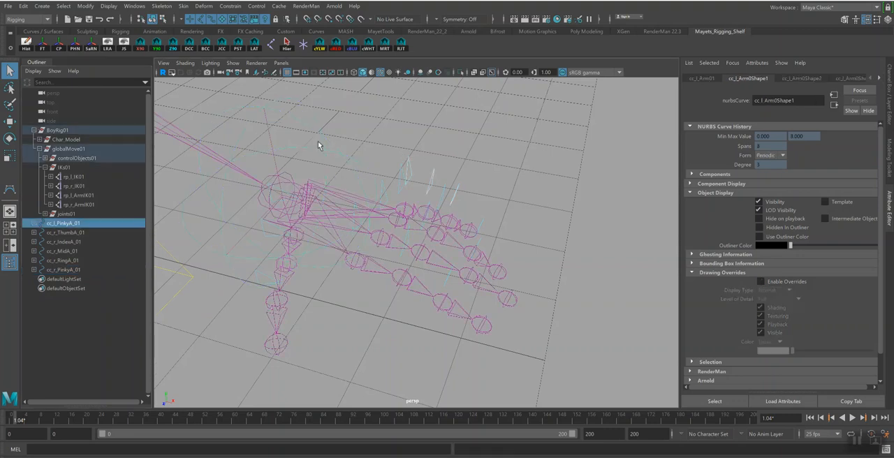
key("p")
right_click_drag(387, 222, 322, 175, "alt")
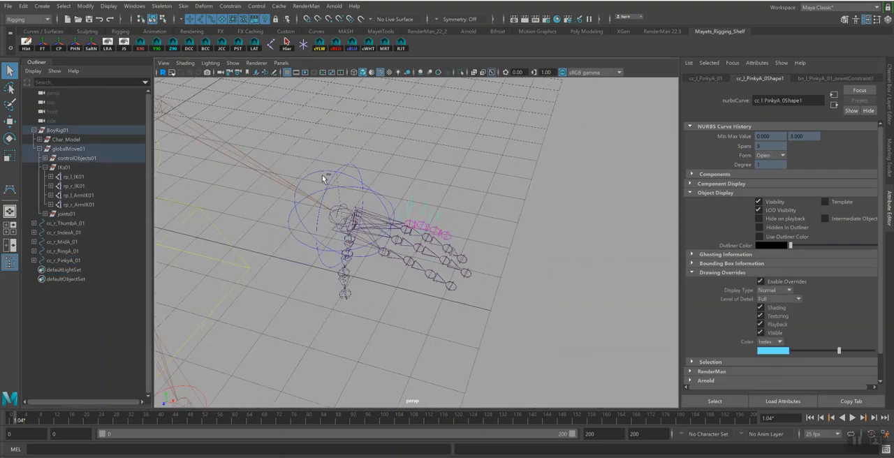
key("ctrl+s")
Test-move the left arm control to check its parented finger controls, and undo the move
left_click(427, 251)
left_click_drag(354, 290, 402, 294, "alt")
left_click(410, 181)
left_click_drag(476, 214, 446, 215, "alt")
key("w")
left_click_drag(382, 226, 377, 183)
key("ctrl+z")
left_click_drag(483, 228, 461, 239, "alt")
key("q")
Set the drawing override colour of the right thumb control cc_r_ThumbA_01 to light pink
middle_click_drag(434, 234, 528, 286, "alt")
right_click_drag(529, 286, 397, 255, "alt")
middle_click_drag(397, 256, 528, 296, "alt")
left_click_drag(529, 294, 500, 253, "alt")
middle_click_drag(501, 252, 618, 234, "alt")
right_click_drag(455, 214, 570, 287, "alt")
left_click_drag(403, 287, 365, 274, "alt")
middle_click_drag(418, 256, 383, 276, "alt")
left_click_drag(382, 275, 423, 277, "alt")
left_click_drag(358, 140, 378, 164)
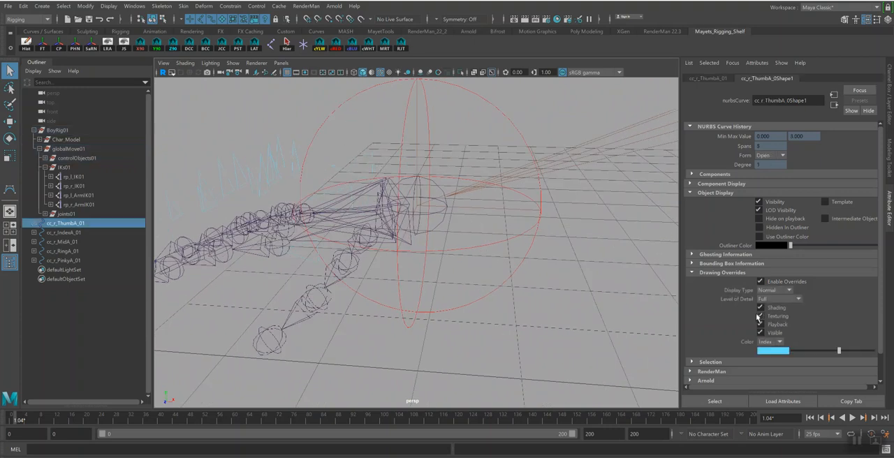
left_click_drag(840, 351, 844, 350)
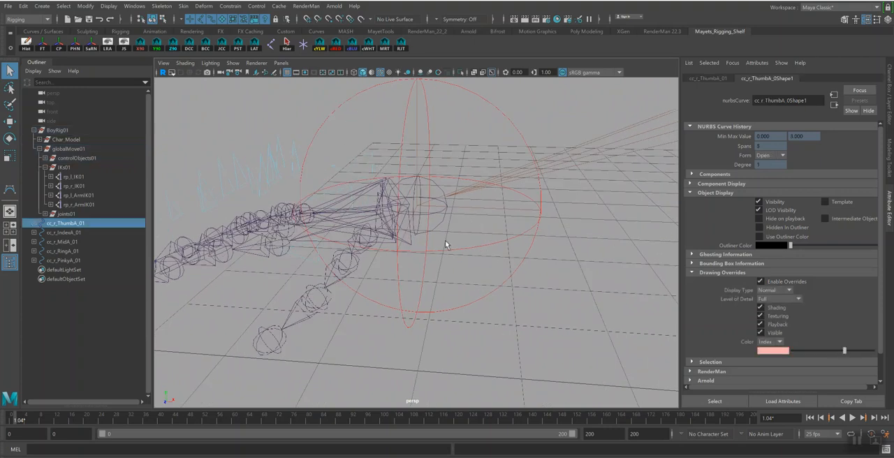
Set the drawing override colour of the cc_r_ThumbB_01 and cc_r_ThumbC_01 controls to light pink
left_click(337, 195)
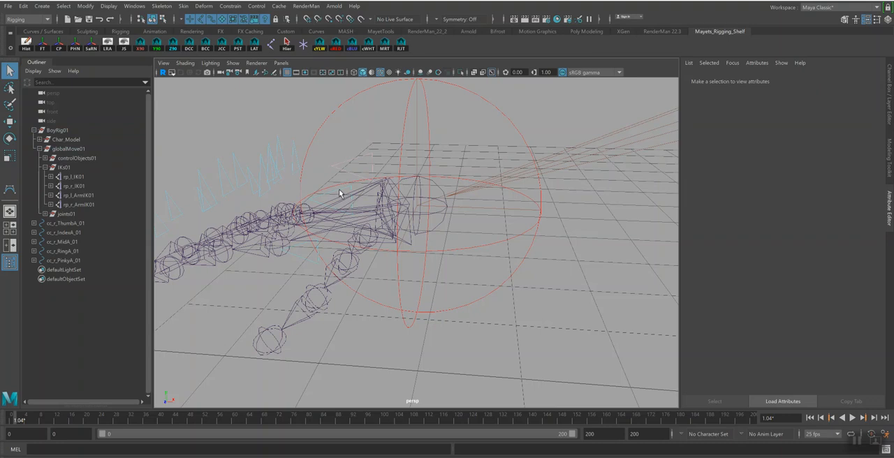
key("ctrl+z")
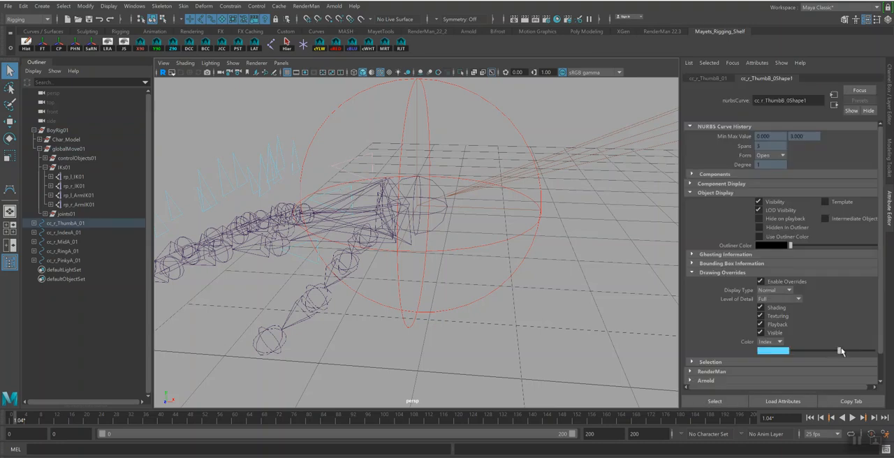
left_click_drag(842, 351, 846, 350)
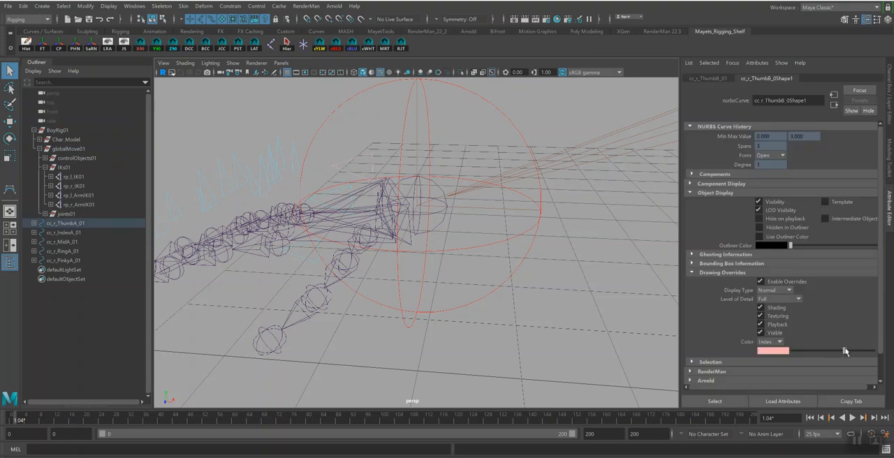
left_click(307, 255)
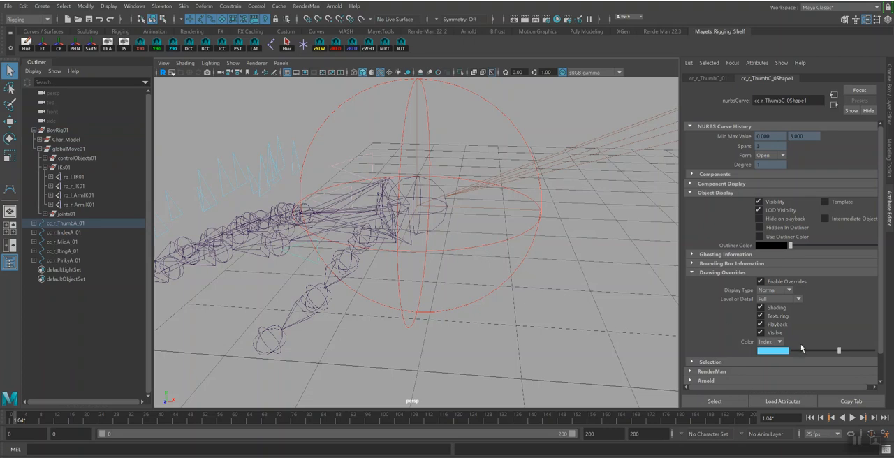
left_click_drag(840, 350, 845, 351)
Orient-constrain the bn_r_ThumbC_01 joint to the cc_r_ThumbC_01 control with Maintain offset enabled
left_click(315, 309)
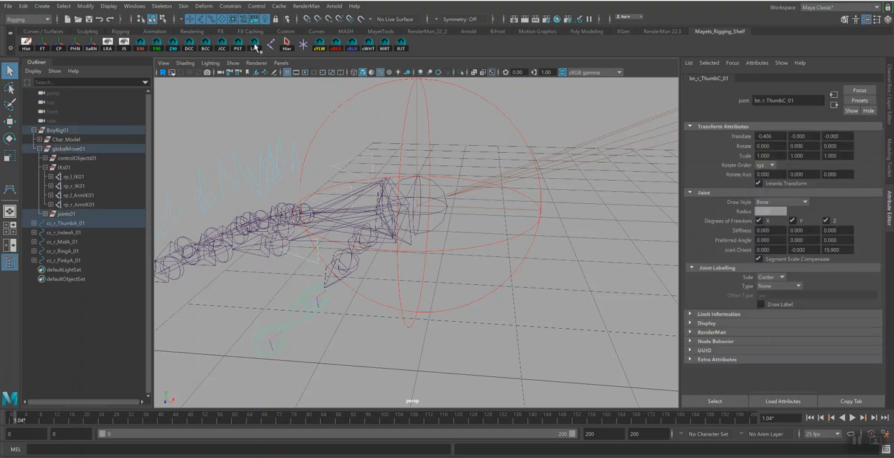
left_click(230, 6)
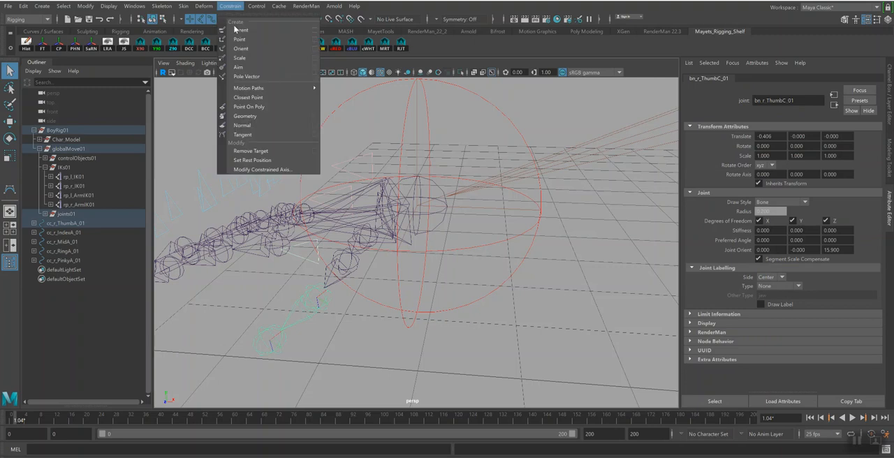
left_click(315, 49)
left_click_drag(189, 130, 684, 185)
Orient-constrain the bn_r_ThumbB_01 and bn_r_ThumbA_01 joints to their matching right thumb controls with Maintain offset enabled
left_click(336, 195)
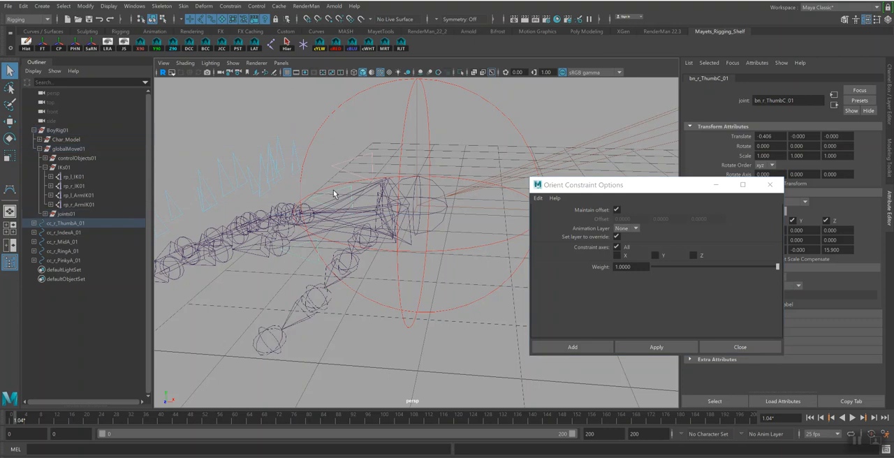
left_click(356, 274, "shift")
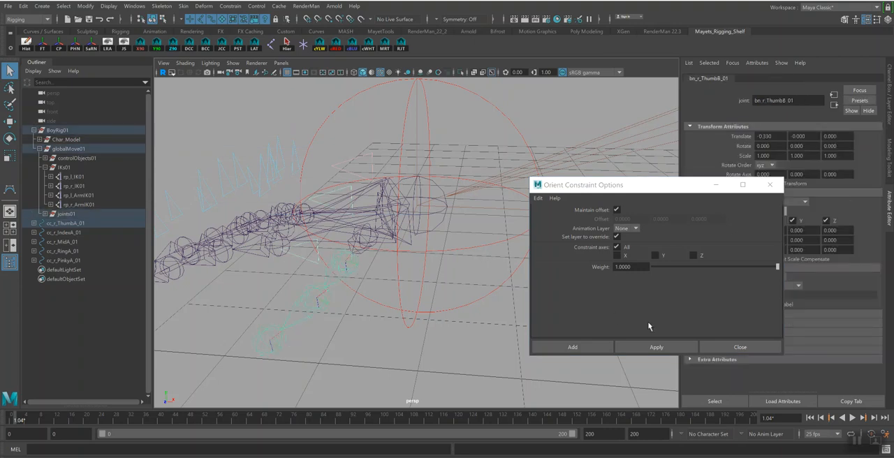
left_click(657, 347)
left_click(370, 166)
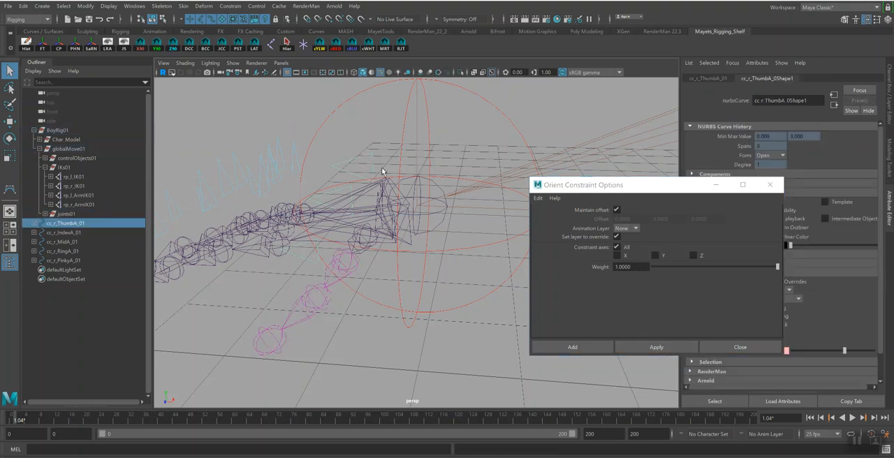
left_click(373, 244, "shift")
left_click(657, 347)
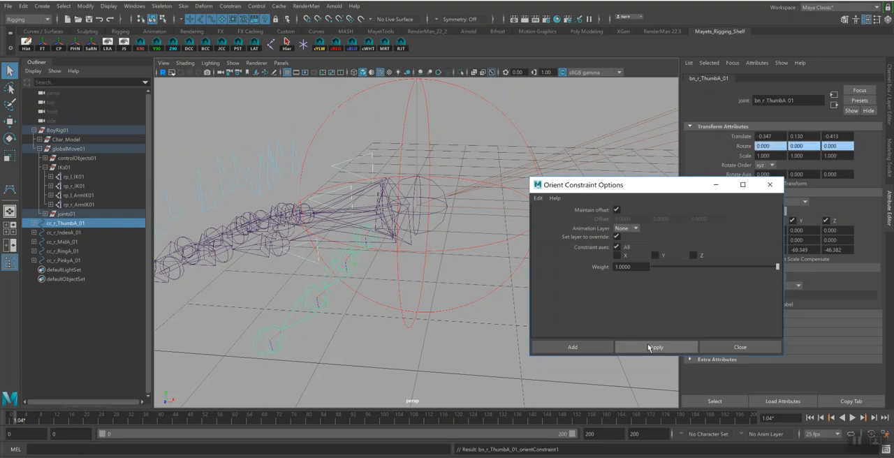
Test-rotate the cc_r_ThumbA_01 control to check the thumb joints, and undo the rotation
left_click(395, 166)
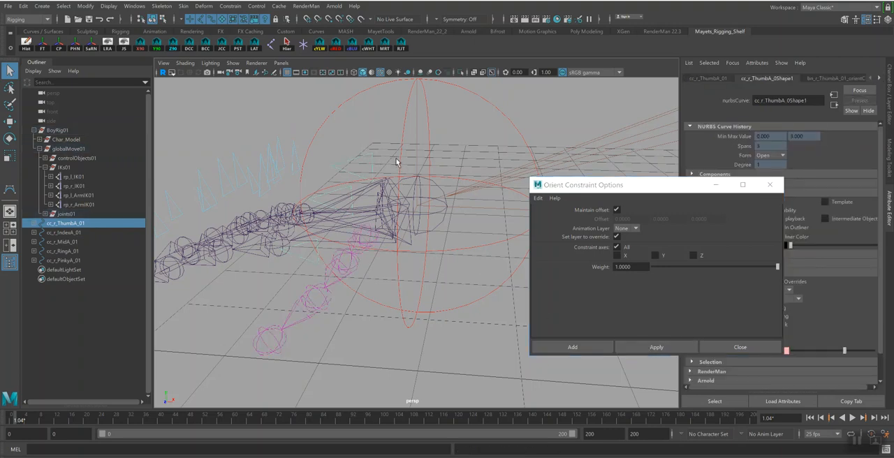
key("e")
left_click_drag(374, 253, 366, 253)
key("ctrl+z")
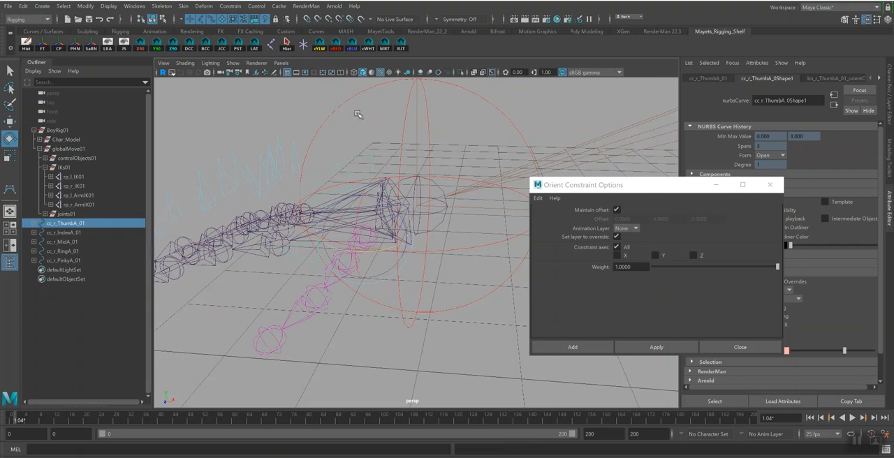
Parent the cc_r_ThumbA_01 control under the right arm control cc_r_Arm01
left_click(362, 116)
key("p")
Orient-constrain the bn_r_IndexA_01 joint to the cc_r_IndexA_01 control with Maintain offset enabled
left_click_drag(275, 240, 388, 230, "alt")
middle_click_drag(392, 231, 323, 226, "alt")
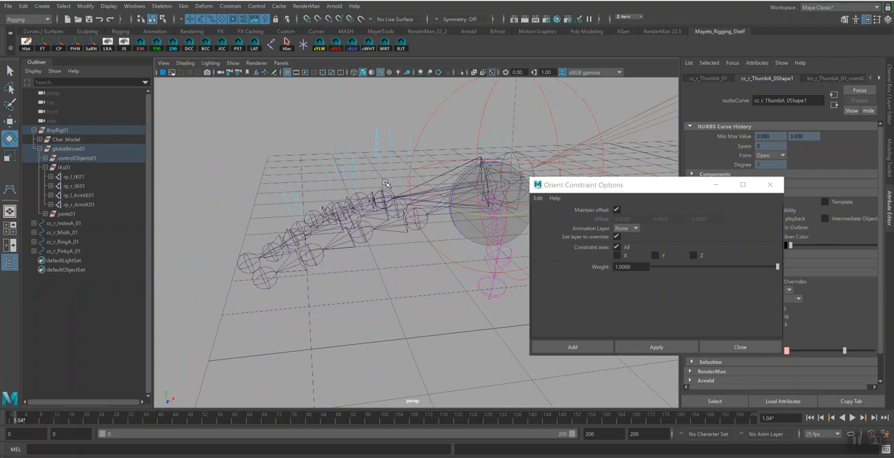
left_click(410, 150)
key("f")
right_click_drag(411, 150, 330, 168, "alt")
left_click_drag(344, 244, 399, 293, "alt")
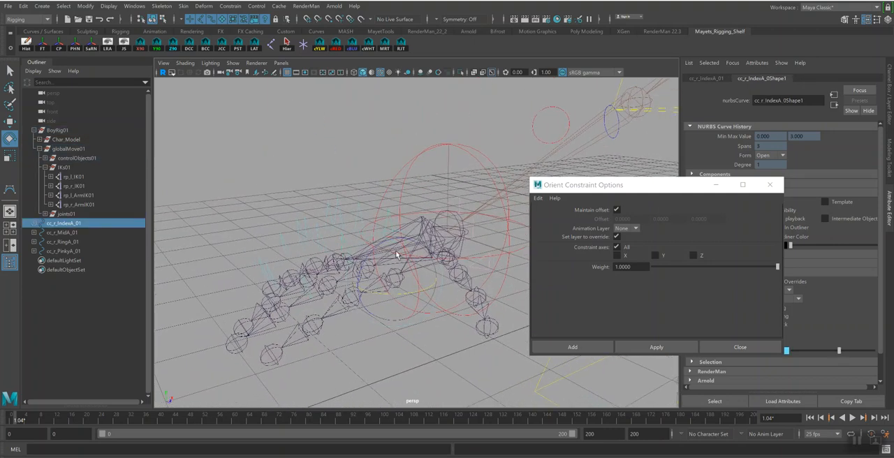
key("q")
left_click(403, 291, "shift")
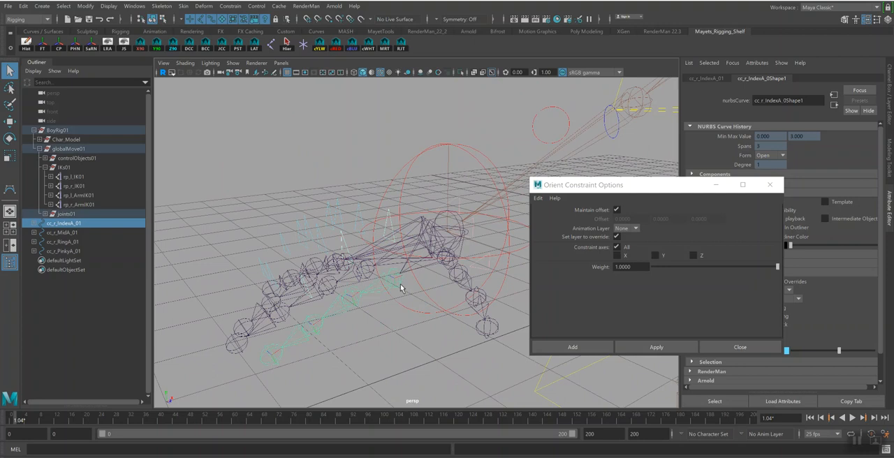
left_click(657, 349)
Move the constraint options window clear of the hand and set the cc_r_IndexA_01 control's override colour to light pink
left_click(393, 222)
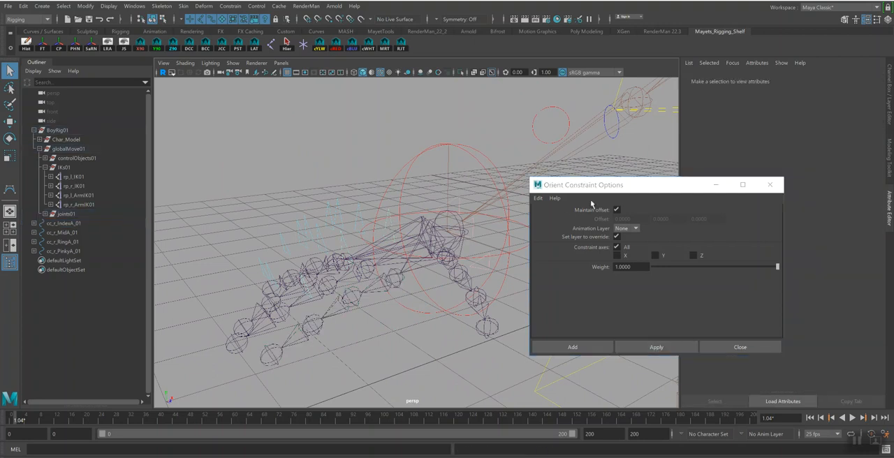
left_click_drag(621, 187, 506, 290)
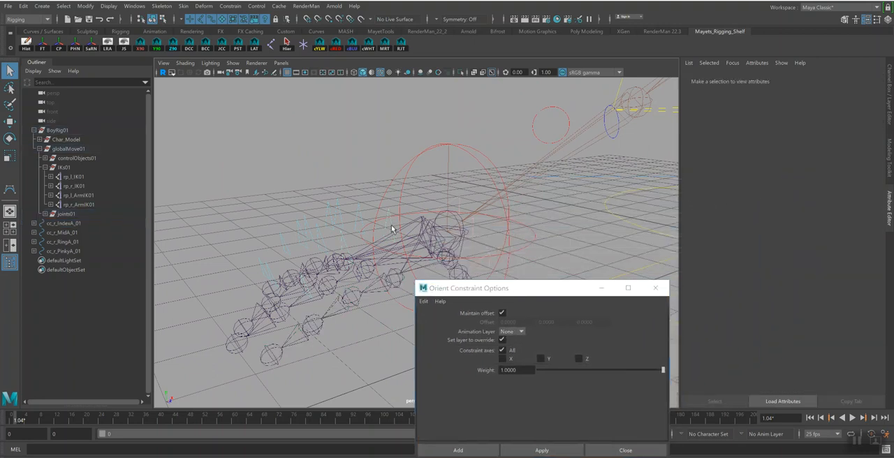
left_click(395, 229)
left_click_drag(841, 353, 842, 351)
Colour the cc_r_IndexB_01 control light pink and orient-constrain the bn_r_IndexB_01 joint to it
left_click(348, 247)
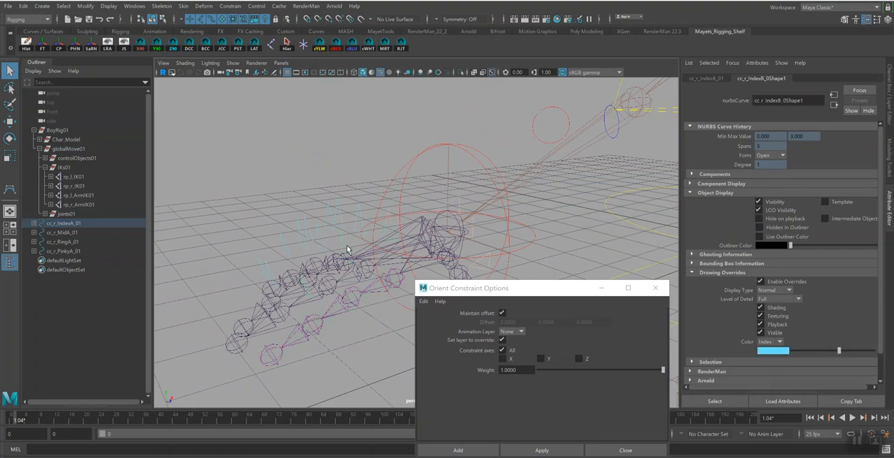
left_click_drag(840, 351, 844, 352)
left_click(357, 301, "shift")
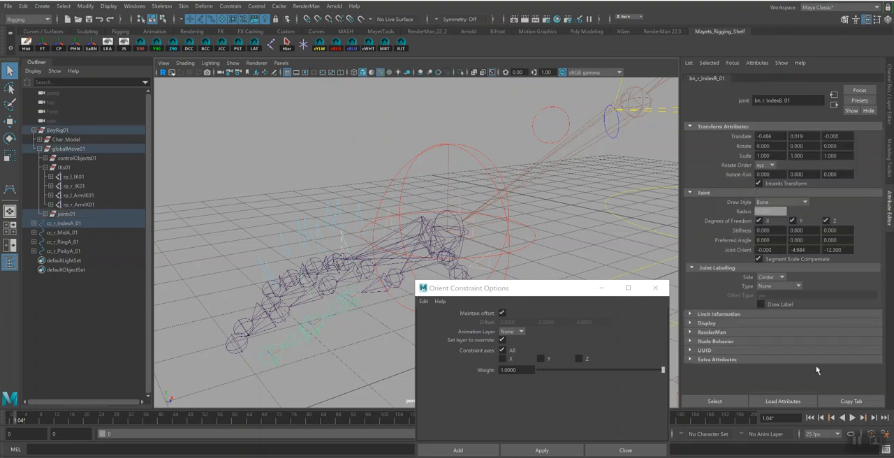
left_click(542, 450)
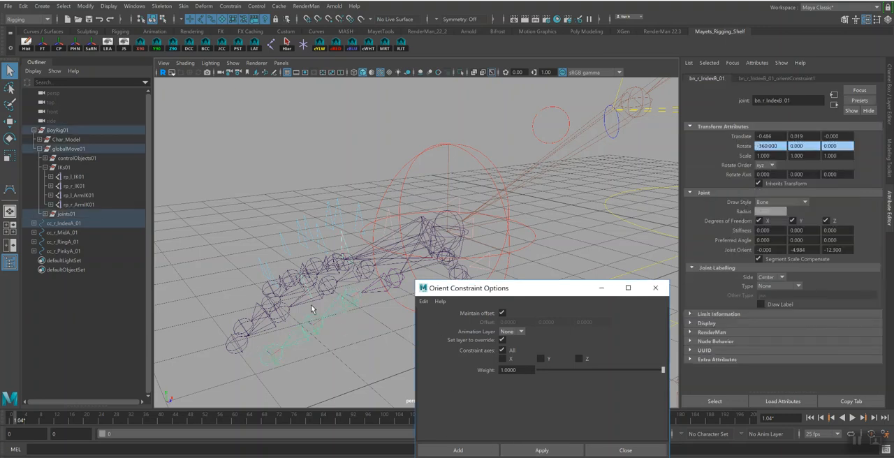
Colour the cc_r_IndexC_01 control light pink and orient-constrain the bn_r_IndexC_01 joint to it
left_click_drag(320, 311, 323, 306, "alt")
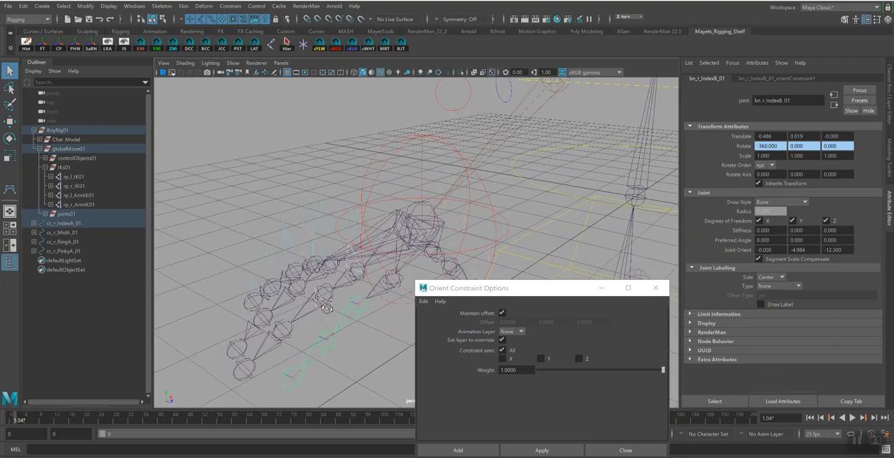
left_click(327, 314)
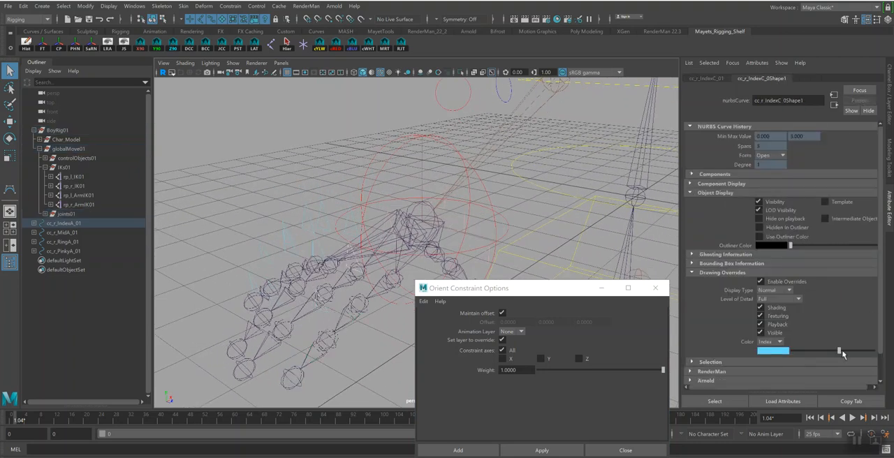
mouse_move(841, 353)
left_mouse_down()
mouse_move(853, 353)
mouse_move(844, 354)
left_mouse_up()
left_click(334, 344)
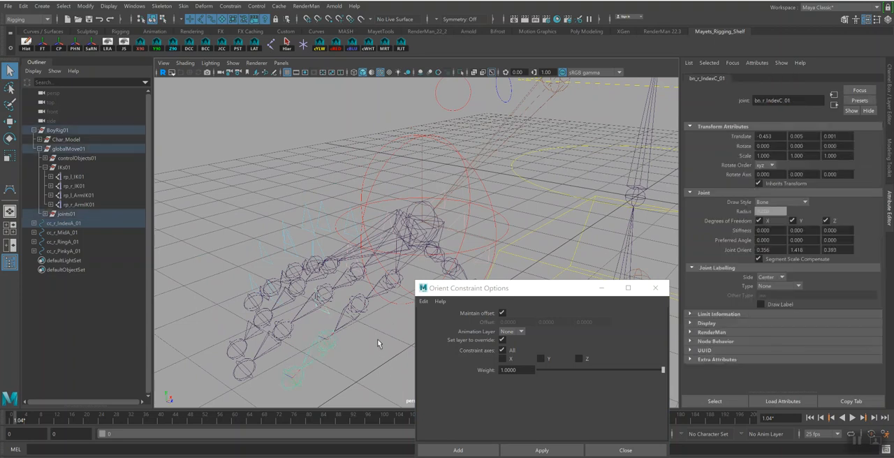
left_click(545, 452)
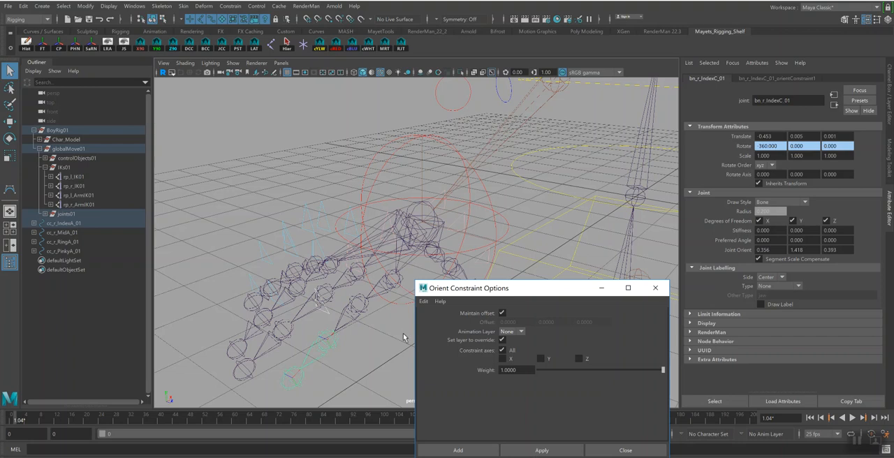
Parent the cc_r_IndexA_01 control under the right arm control cc_r_Arm01
left_click_drag(355, 263, 357, 249, "alt")
left_click(353, 246)
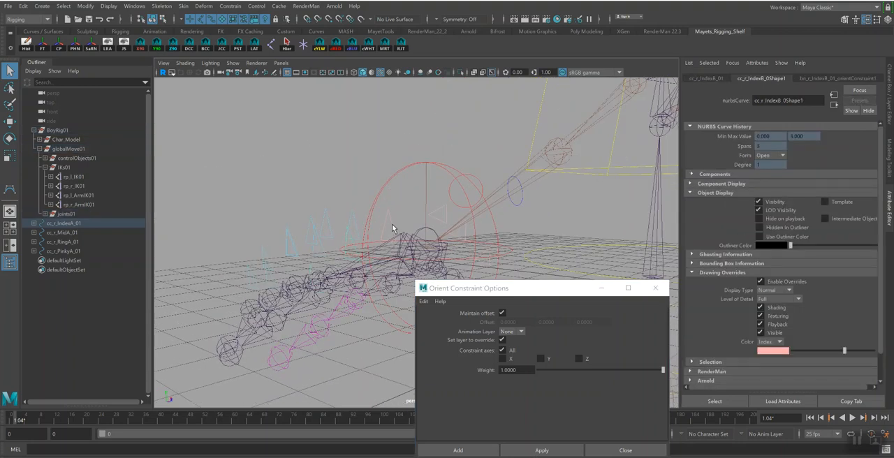
left_click(392, 227)
left_click_drag(423, 235, 415, 232, "alt")
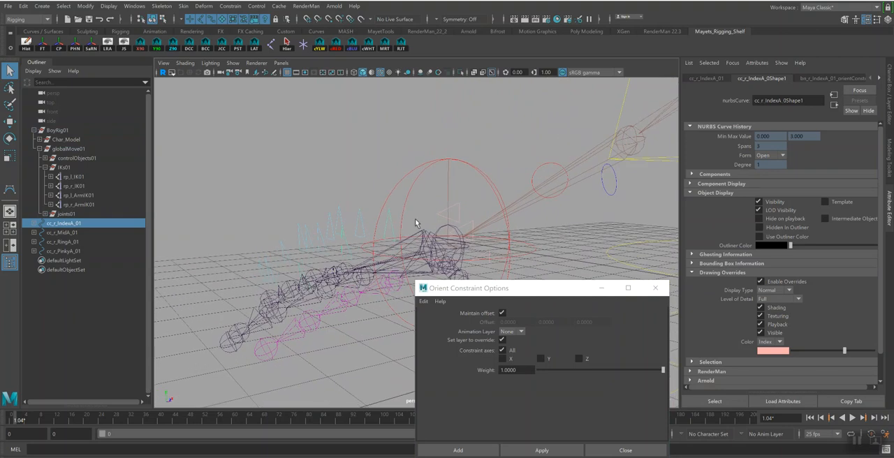
left_click(433, 178)
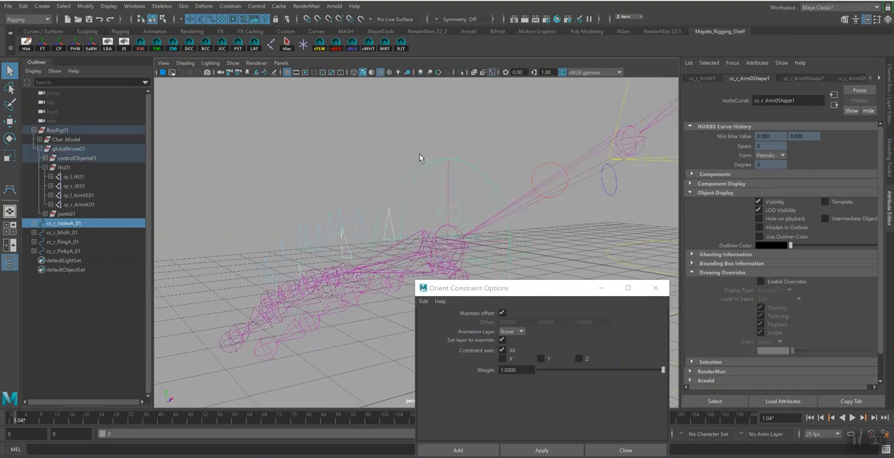
left_click(391, 222)
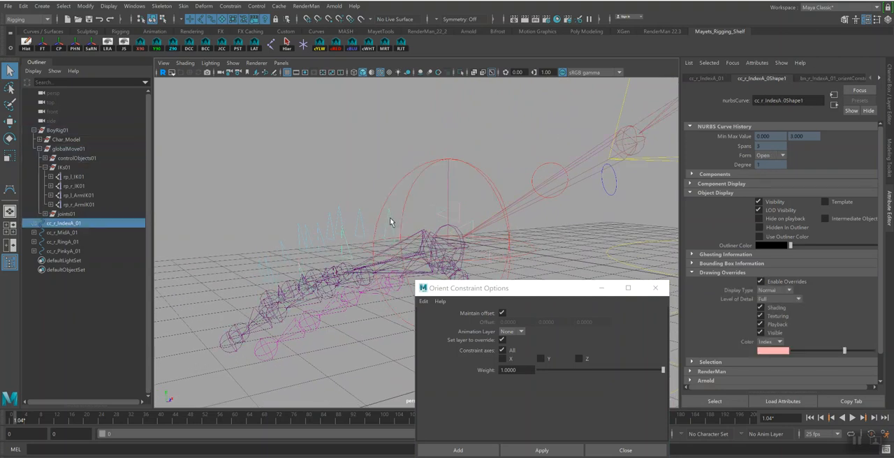
left_click(445, 184)
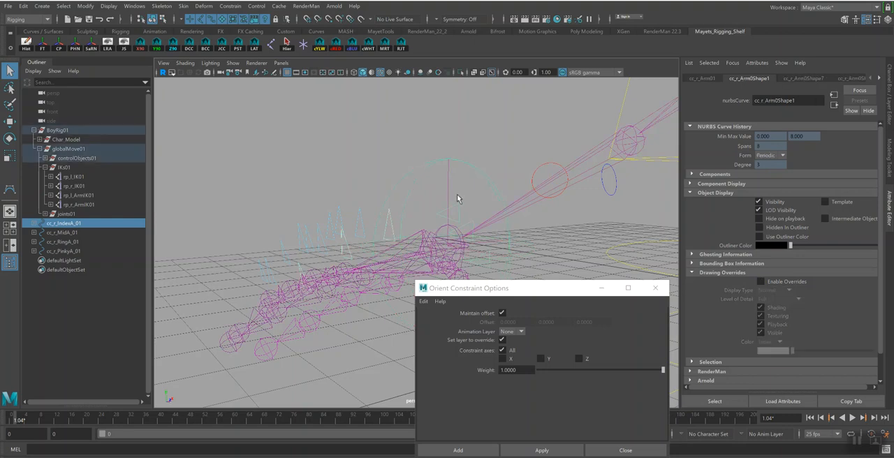
key("p")
Orient-constrain the bn_r_MidC_01 joint to the cc_r_MidC_01 control and colour that control light pink
left_click_drag(361, 224, 290, 296, "alt")
left_click(309, 341)
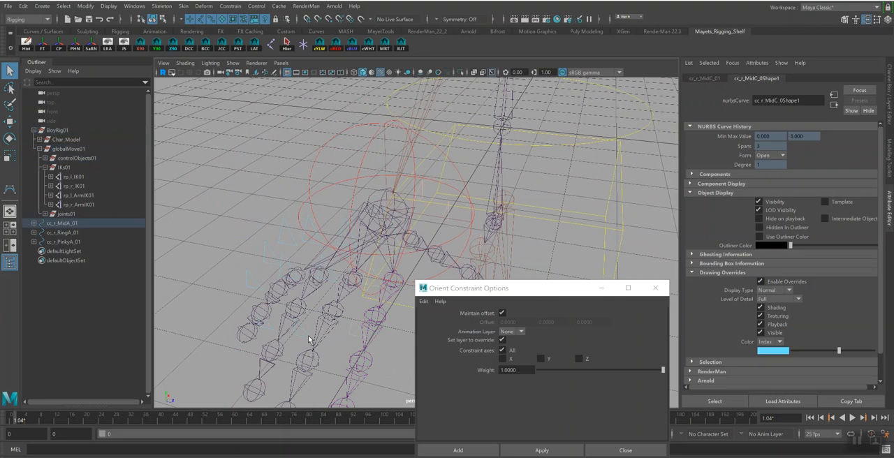
left_click(315, 371, "shift")
left_click(519, 451)
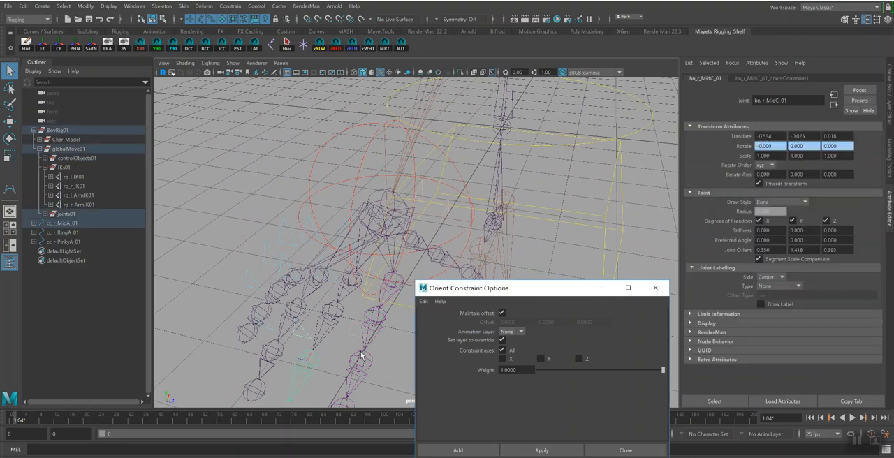
left_click(308, 335)
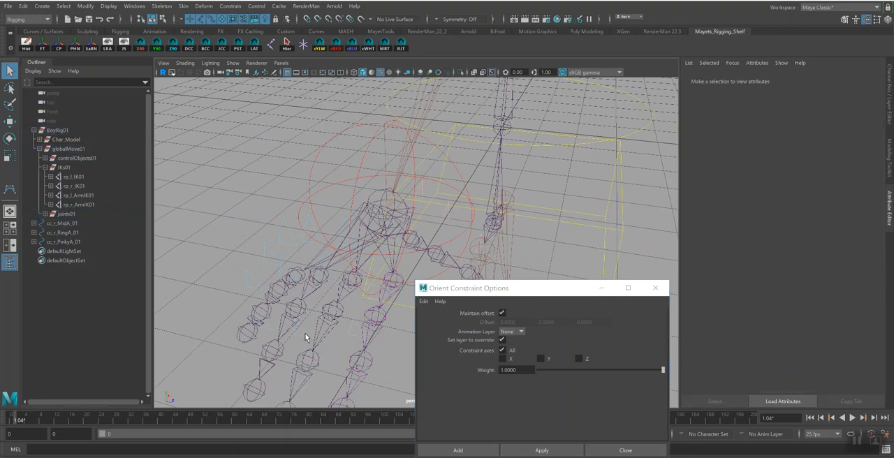
left_click(306, 337)
left_click_drag(839, 356, 845, 354)
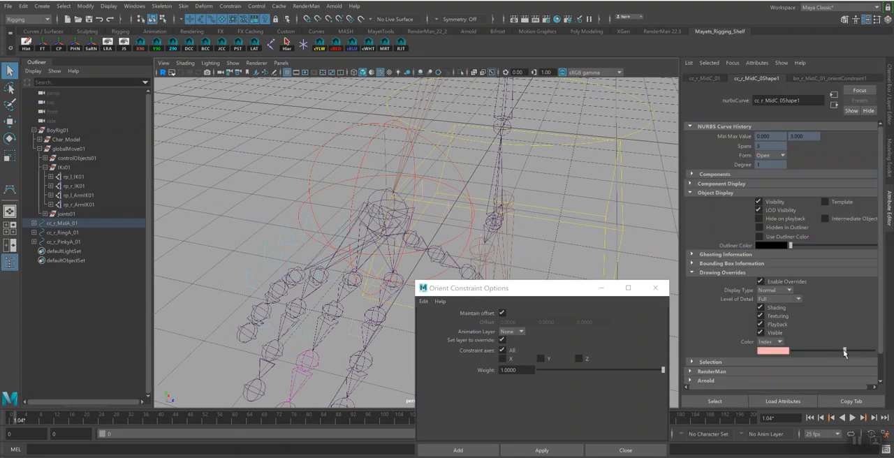
Colour the cc_r_MidB_01 control light pink and orient-constrain the bn_r_MidB_01 joint to it
left_click(334, 284)
left_click_drag(839, 350, 844, 350)
left_click(340, 320, "shift")
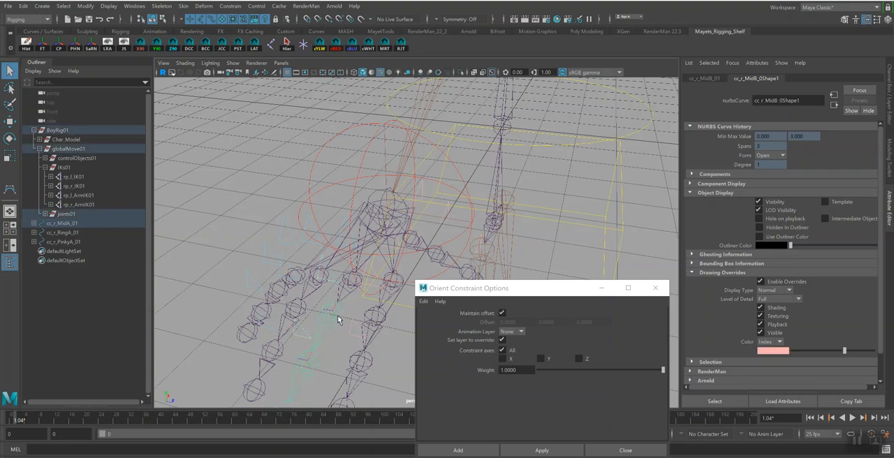
left_click(542, 449)
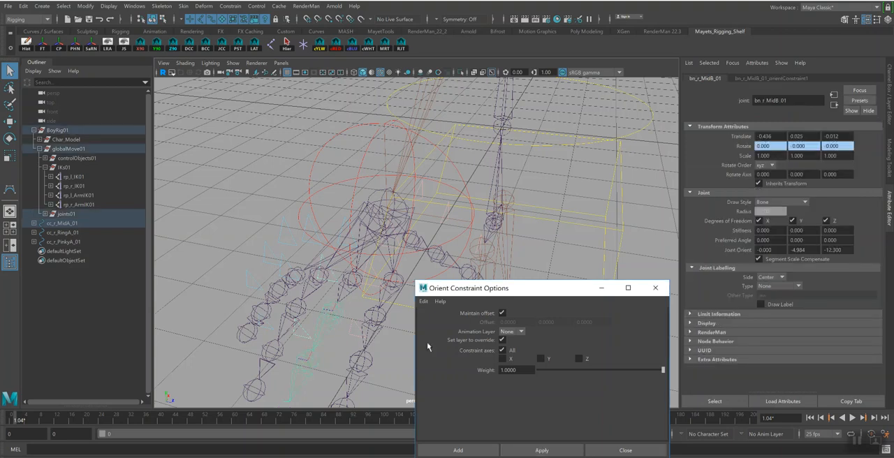
Colour the cc_r_MidA_01 control light pink and orient-constrain the bn_r_MidA_01 joint to it
left_click(340, 244)
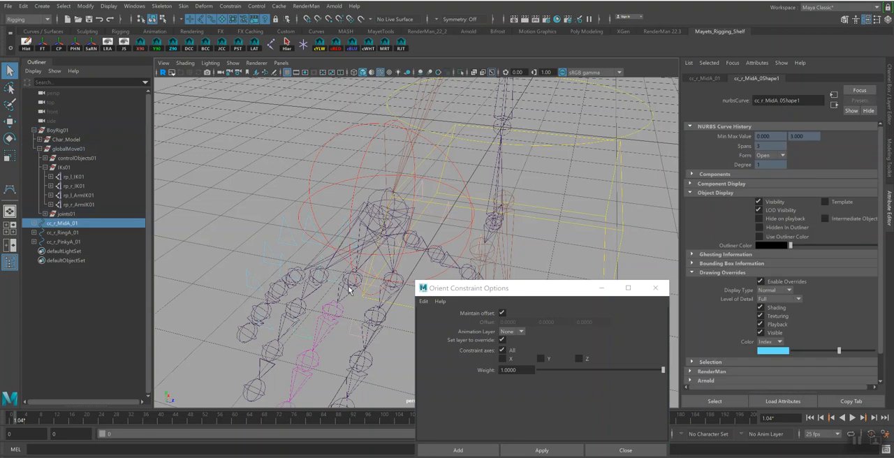
left_click_drag(842, 351, 845, 351)
left_click(350, 286, "shift")
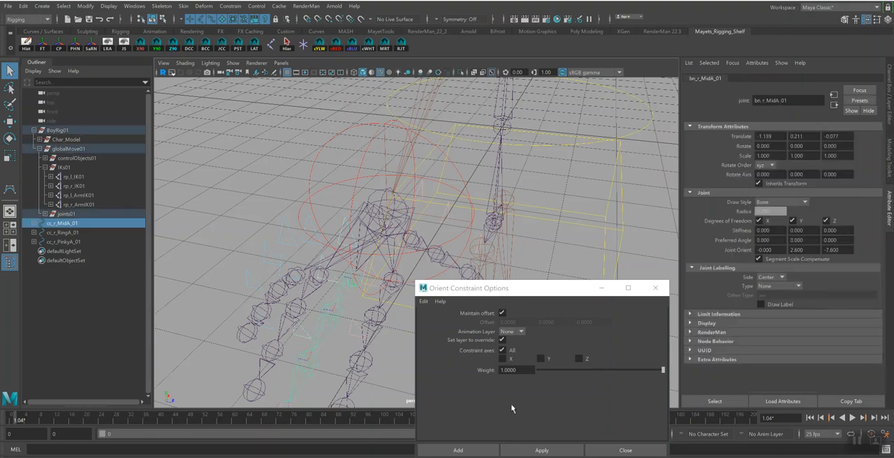
left_click(542, 450)
Parent the cc_r_MidA_01 control under the right arm control cc_r_Arm01
left_click_drag(255, 225, 337, 234, "alt")
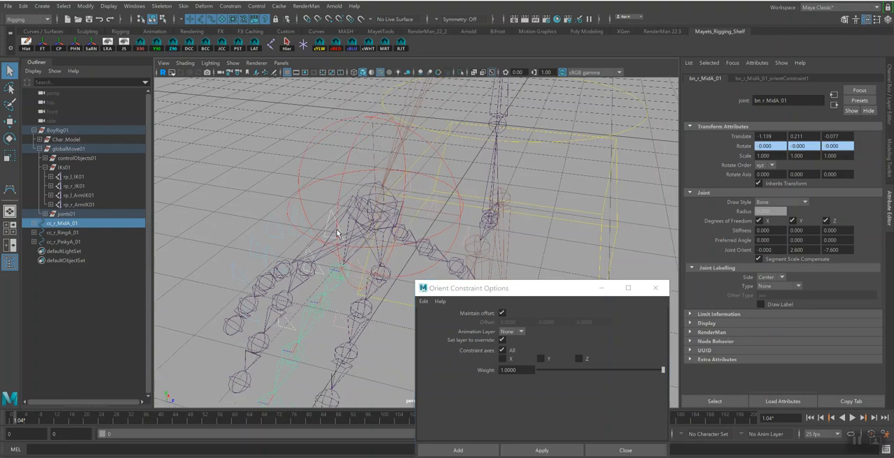
left_click(328, 224)
key("ctrl+z")
key("ctrl+z")
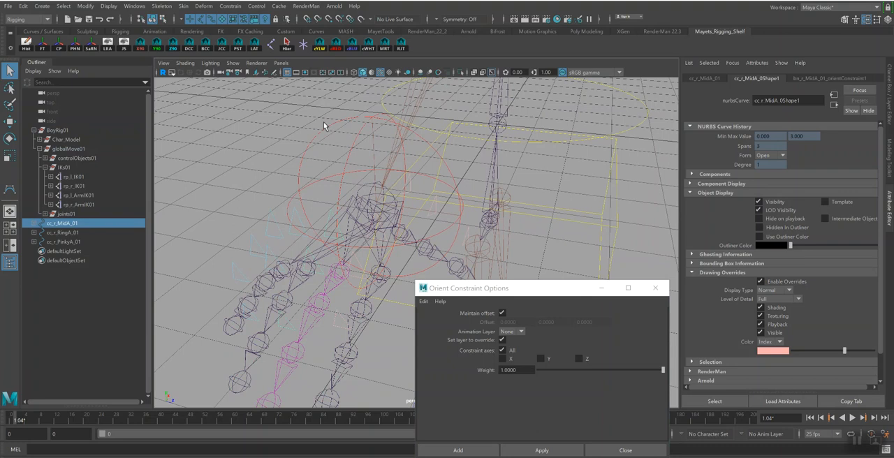
left_click_drag(326, 123, 339, 136, "shift")
key("p")
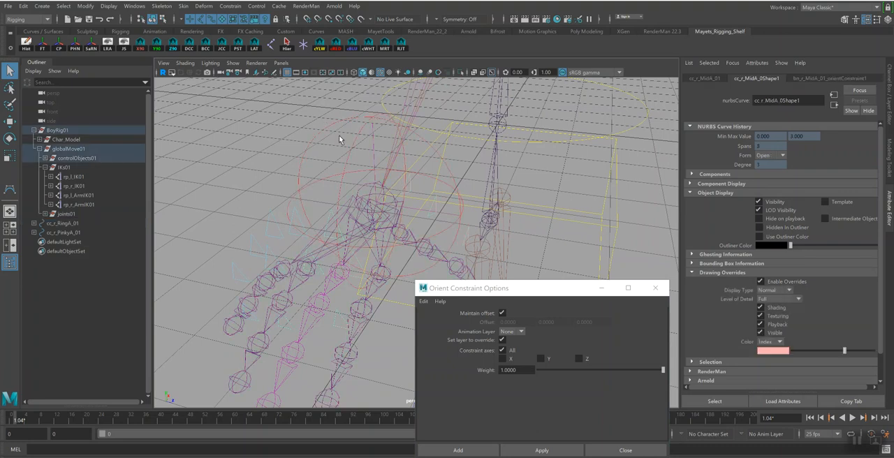
Colour the cc_r_RingC_01 control light pink and orient-constrain the ring finger's bn_r_IndexC_01 joint to it
left_click(257, 322)
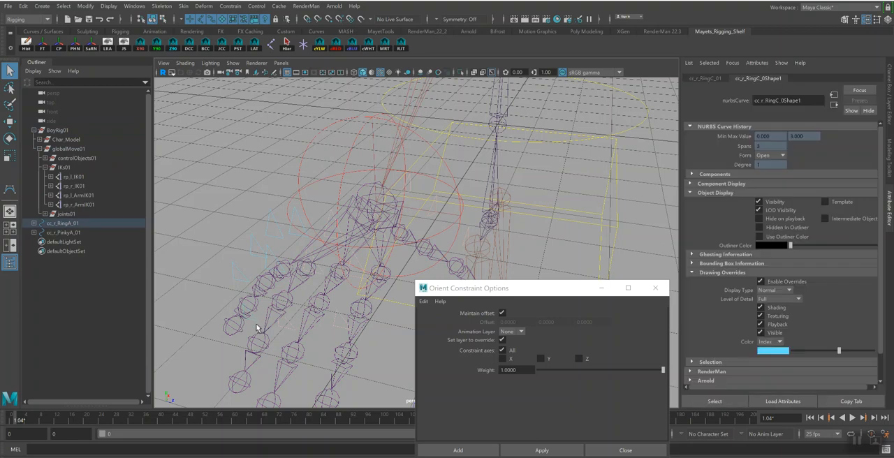
left_click_drag(842, 353, 844, 353)
left_click(257, 342)
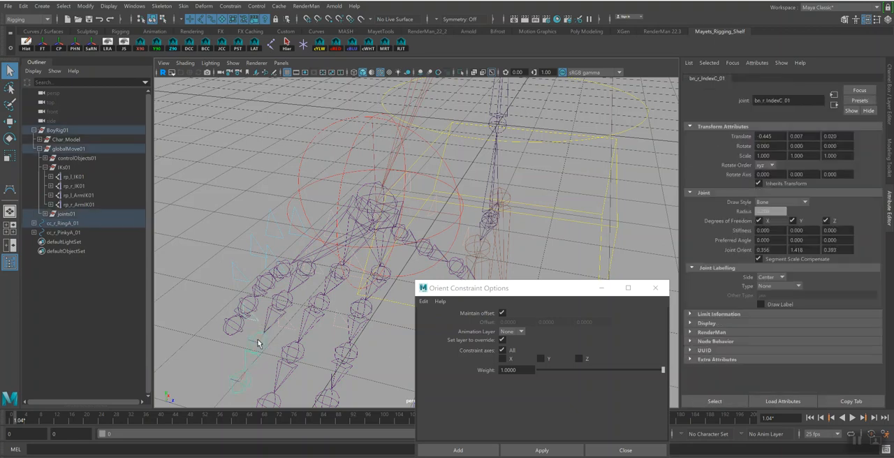
left_click(535, 448)
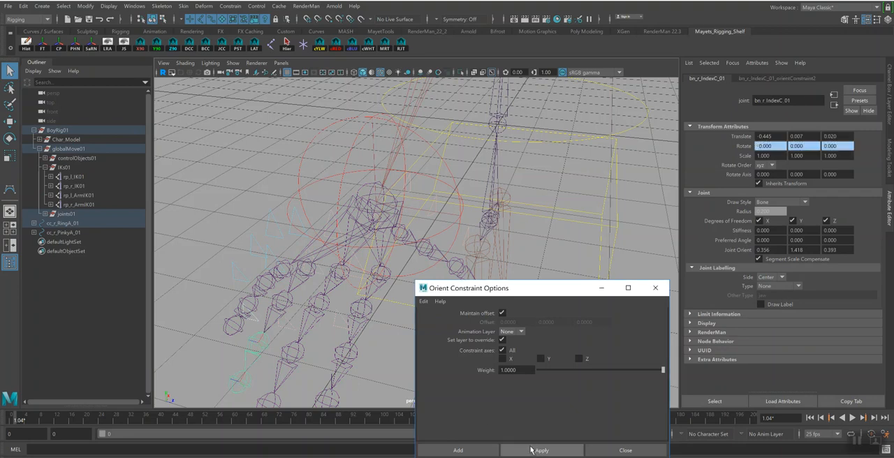
left_click(257, 325)
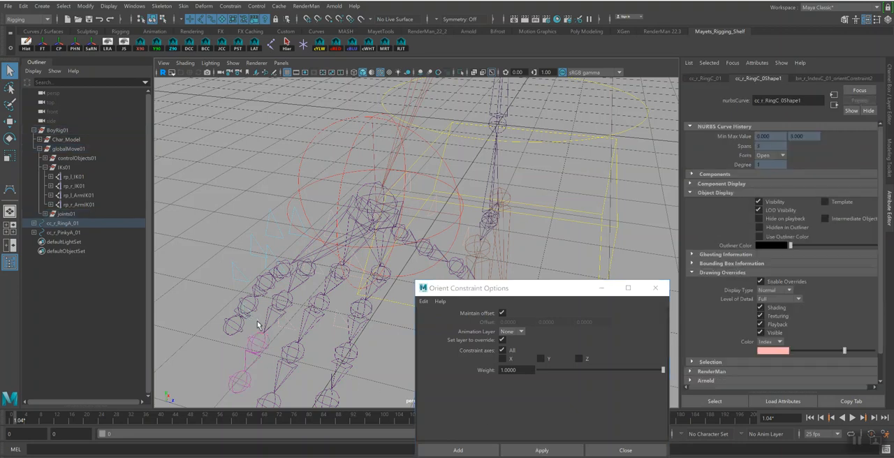
Colour the cc_r_RingB_01 control light pink and orient-constrain the ring finger's bn_r_IndexB_01 joint to it
left_click(276, 256)
left_click(275, 260)
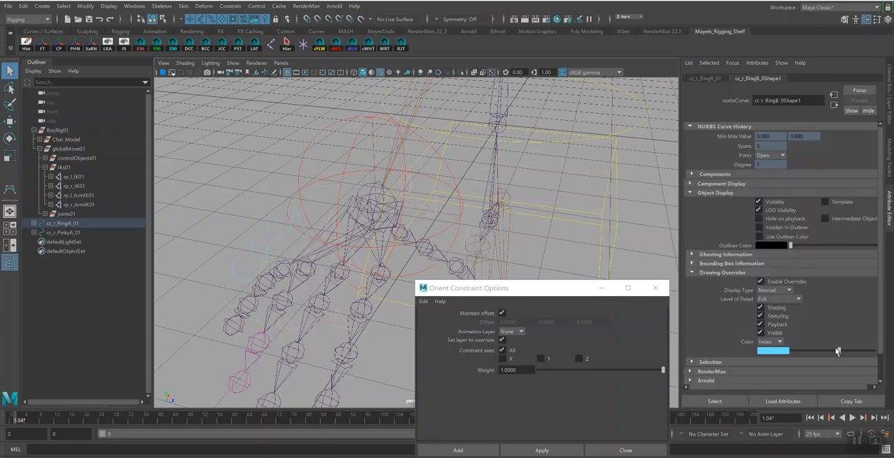
left_click_drag(842, 351, 844, 351)
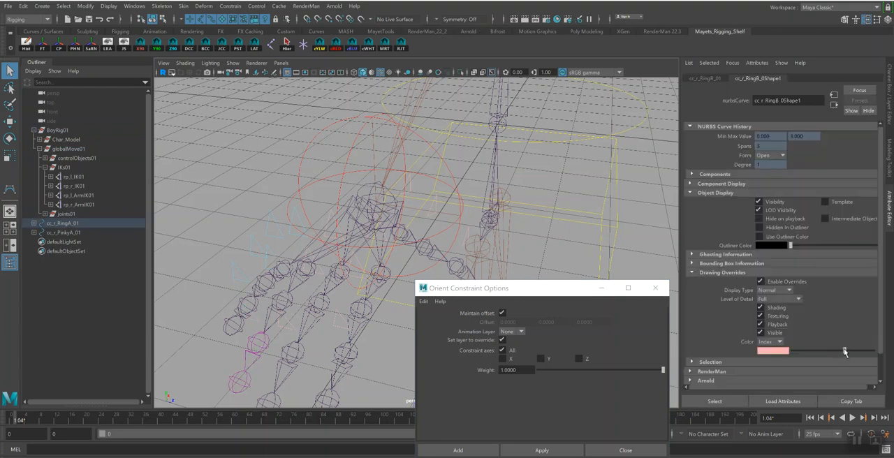
left_click(288, 303, "shift")
left_click(535, 450)
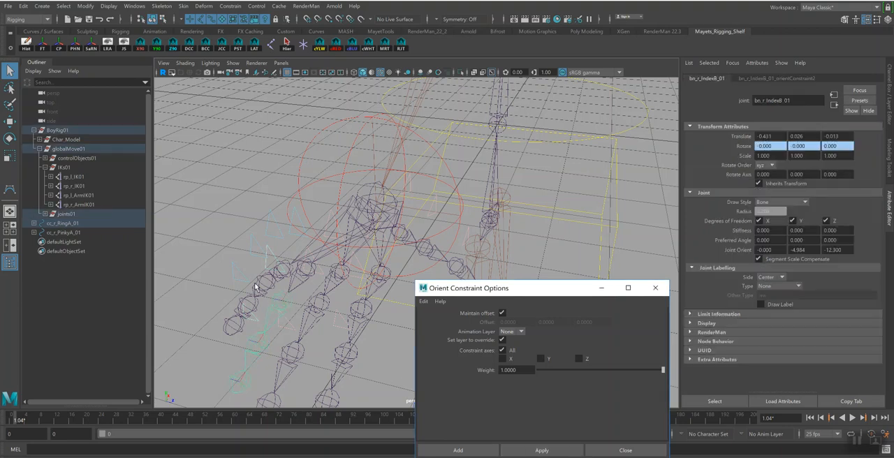
Colour the cc_r_RingA_01 control light pink and orient-constrain the bn_r_IndexA_02 joint to it
left_click(296, 238)
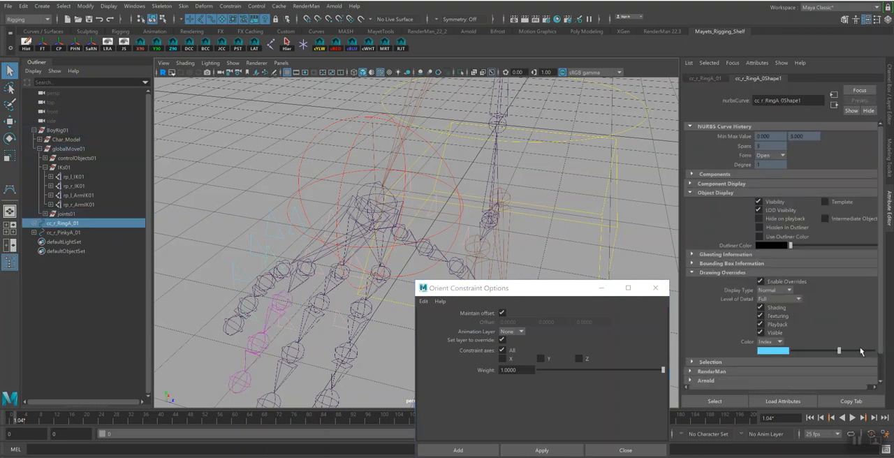
left_click_drag(842, 352, 845, 353)
left_click(305, 282, "shift")
left_click(542, 450)
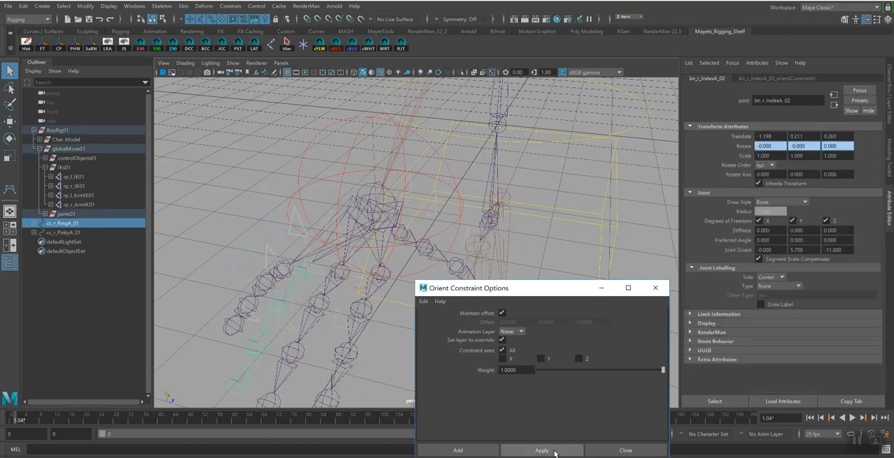
Parent the cc_r_RingA_01 control under the right arm control cc_r_Arm01
left_click(294, 214)
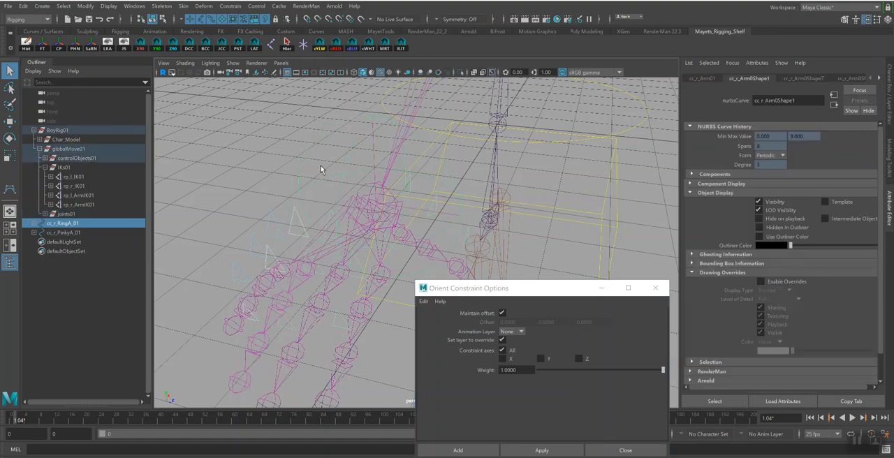
key("p")
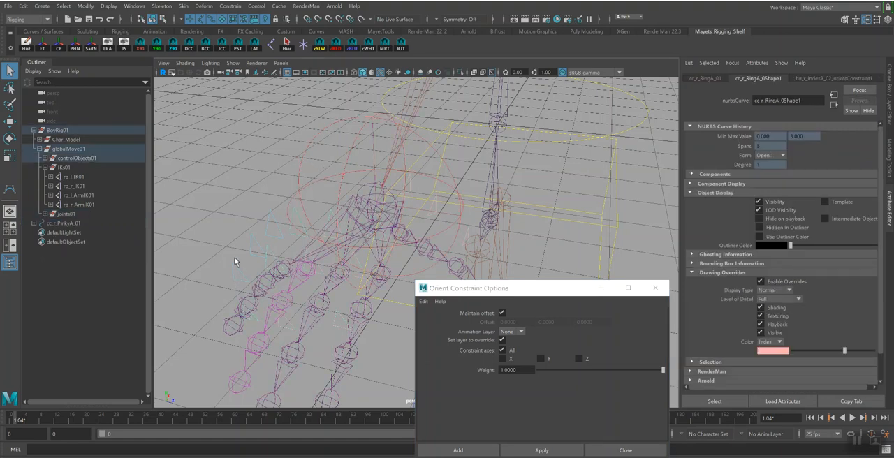
Orient-constrain the pinky's bn_r_IndexC_01 joint to the cc_r_PinkyC_01 control and colour that control light pink
left_click(258, 283)
left_click(256, 308)
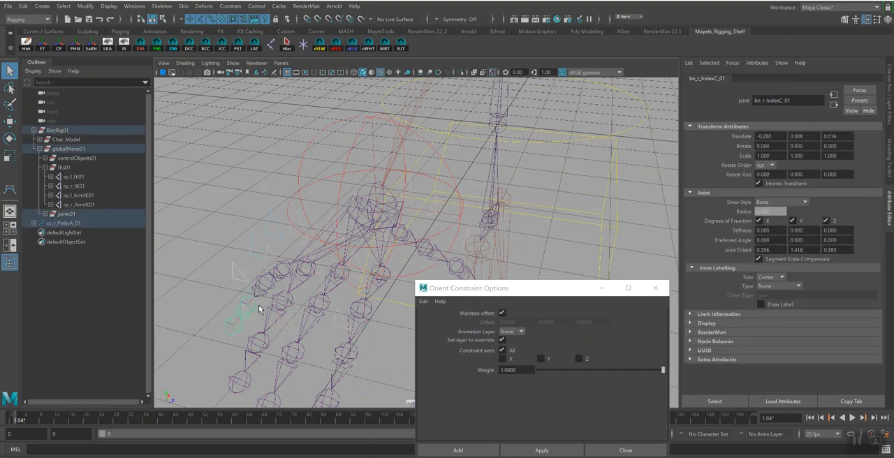
left_click(538, 451)
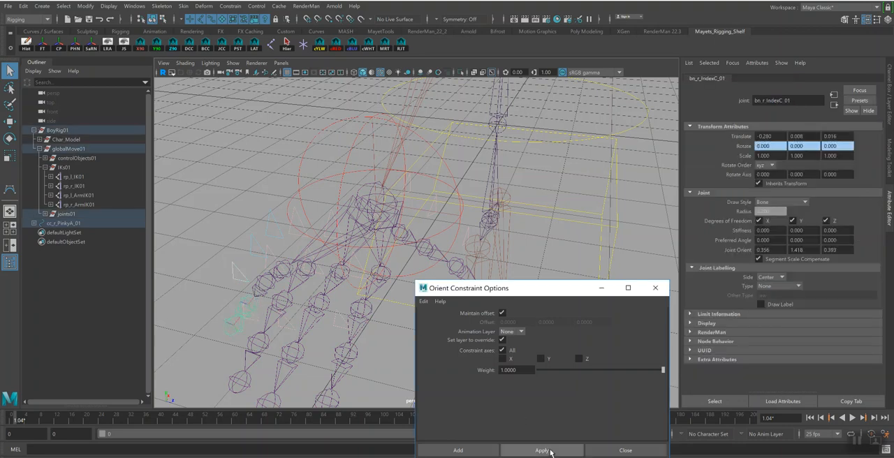
left_click(243, 281)
left_click_drag(842, 353, 846, 352)
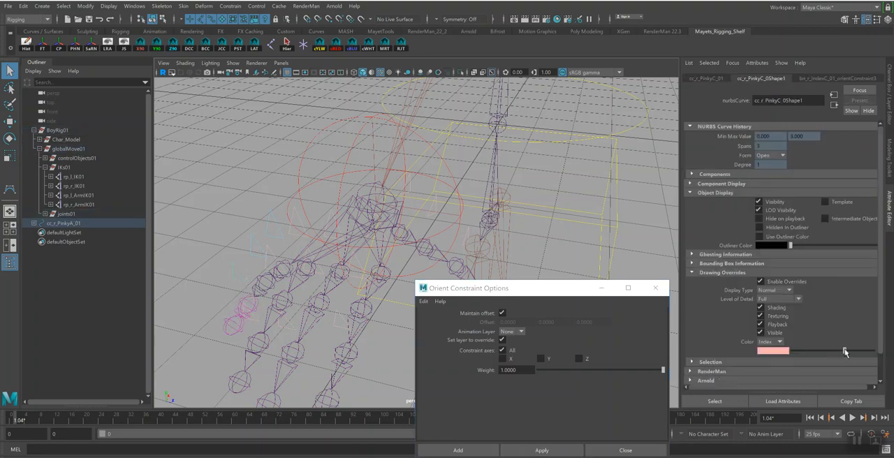
Orient-constrain the pinky's bn_r_IndexB_01 joint to the cc_r_PinkyB_01 control and colour that control light pink
left_click(258, 254)
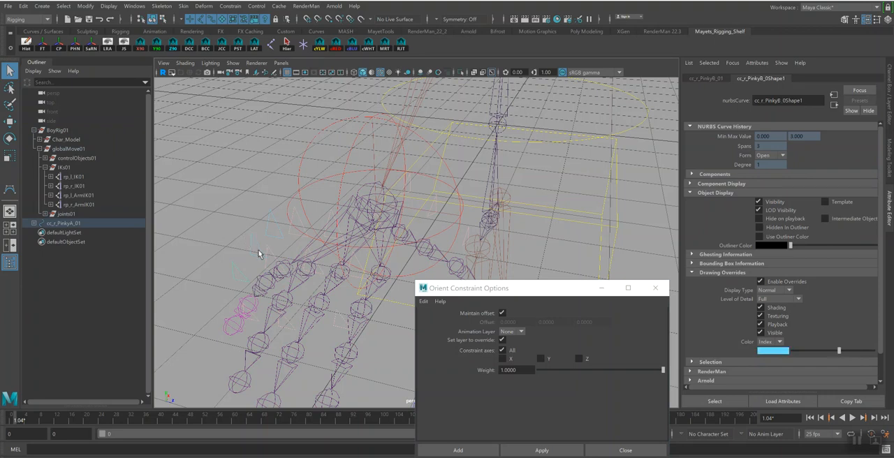
left_click(272, 290, "shift")
left_click(542, 451)
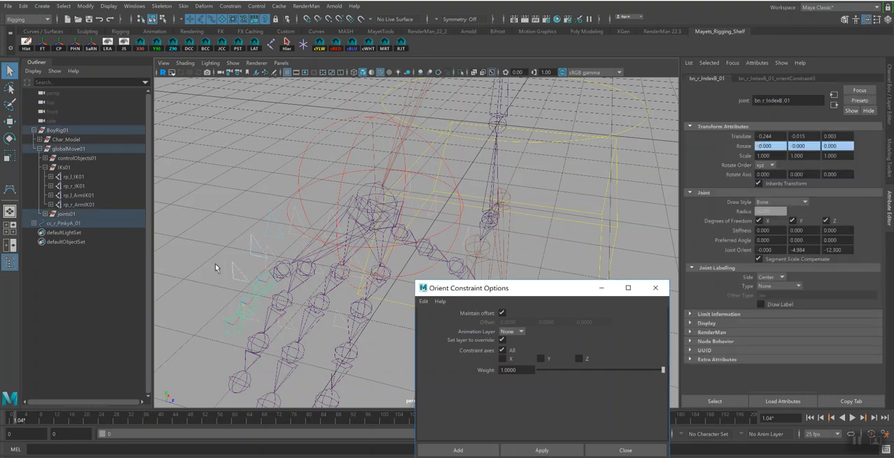
left_click(251, 245)
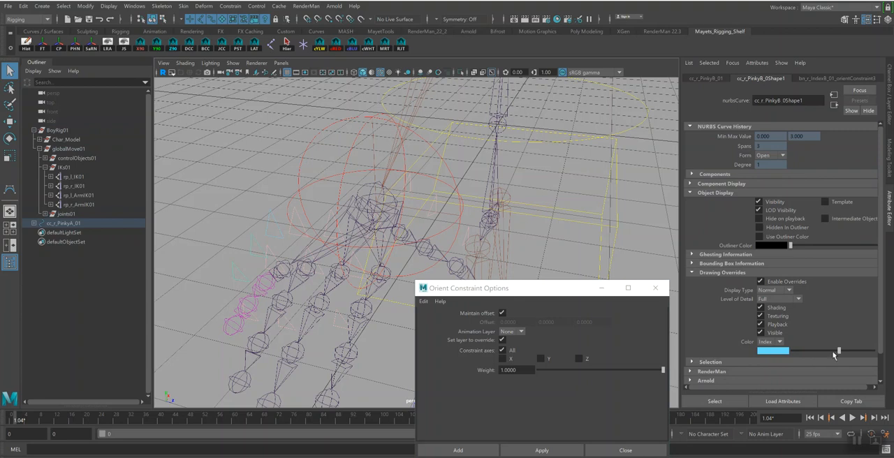
left_click_drag(842, 352, 844, 354)
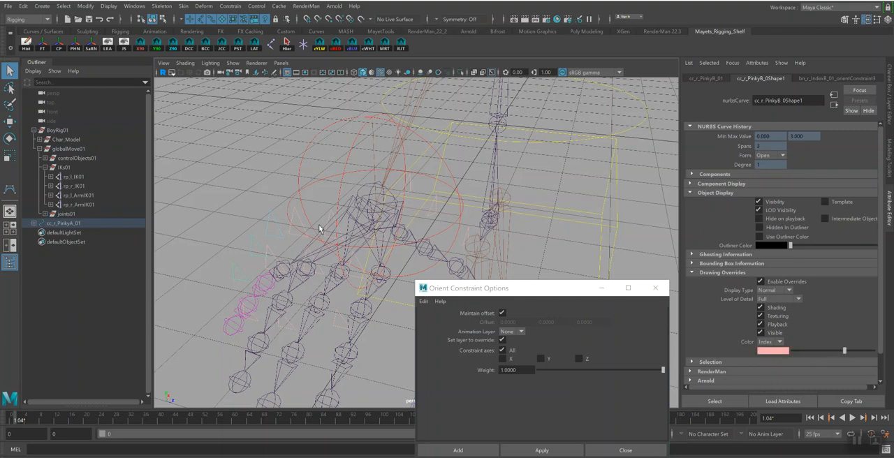
Orient-constrain the bn_r_IndexA_03 joint to the cc_r_PinkyA_01 control and colour that control light pink
left_click(276, 230)
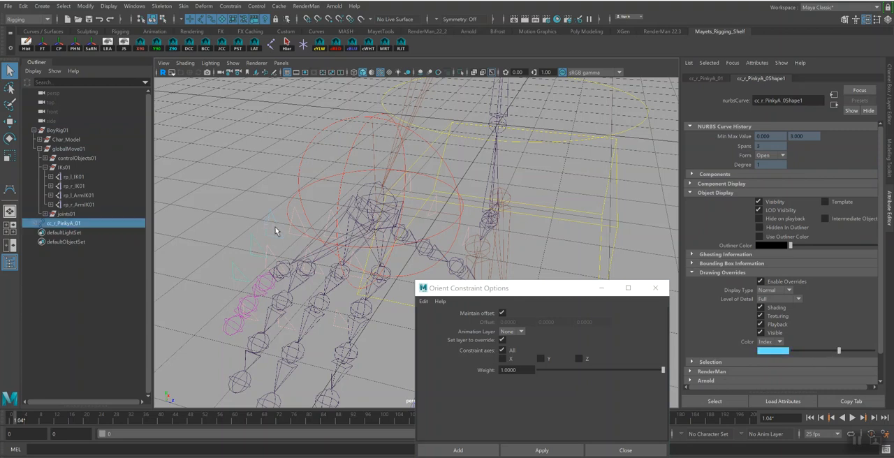
left_click(292, 268, "shift")
left_click(543, 450)
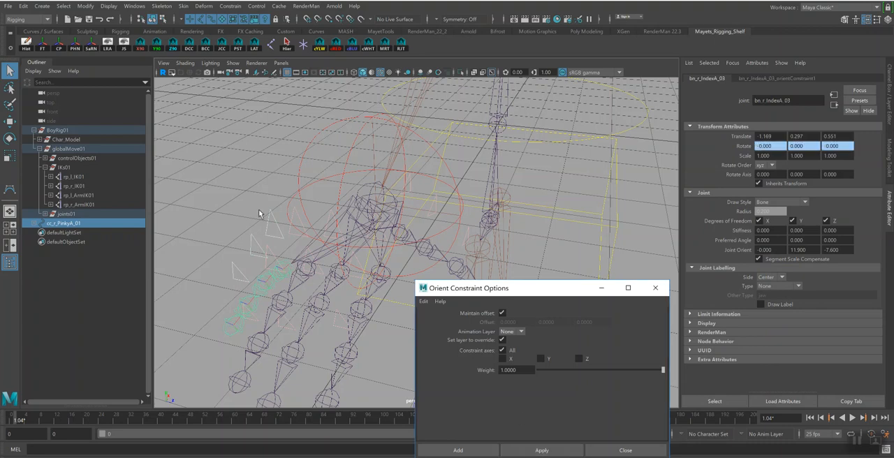
left_click(272, 229)
left_click_drag(841, 350, 844, 351)
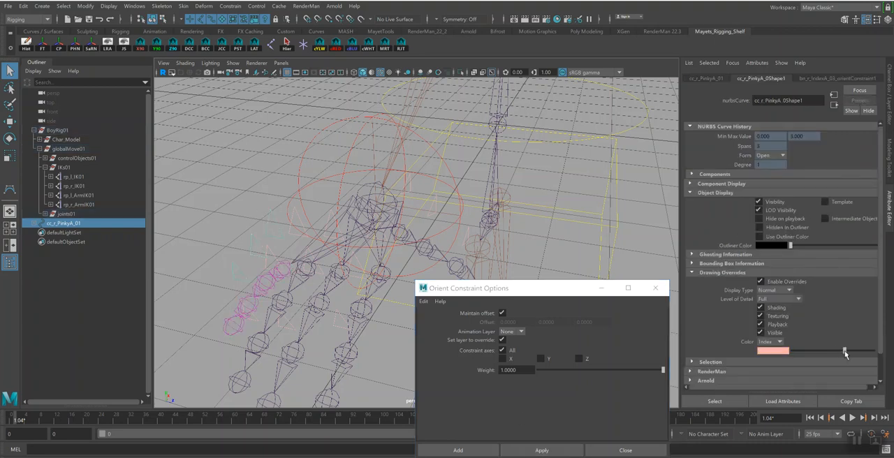
Close the orient constraint options and parent the cc_r_PinkyA_01 control under the right arm control cc_r_Arm01
left_click(655, 288)
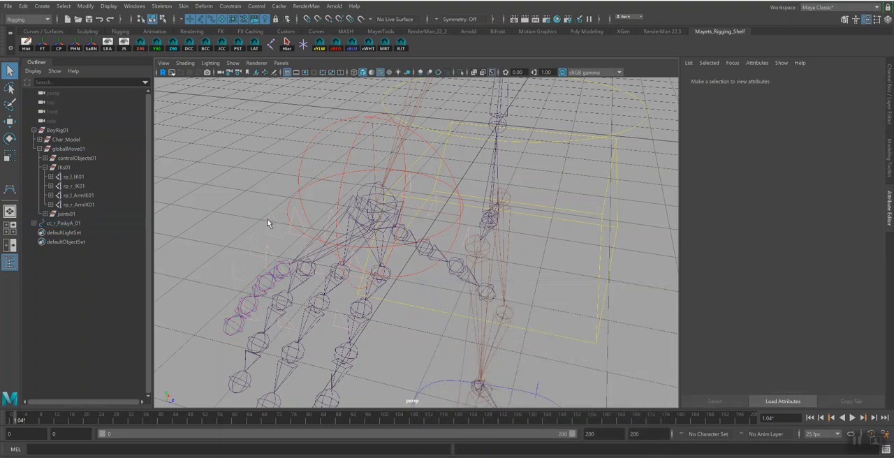
left_click(315, 152, "shift")
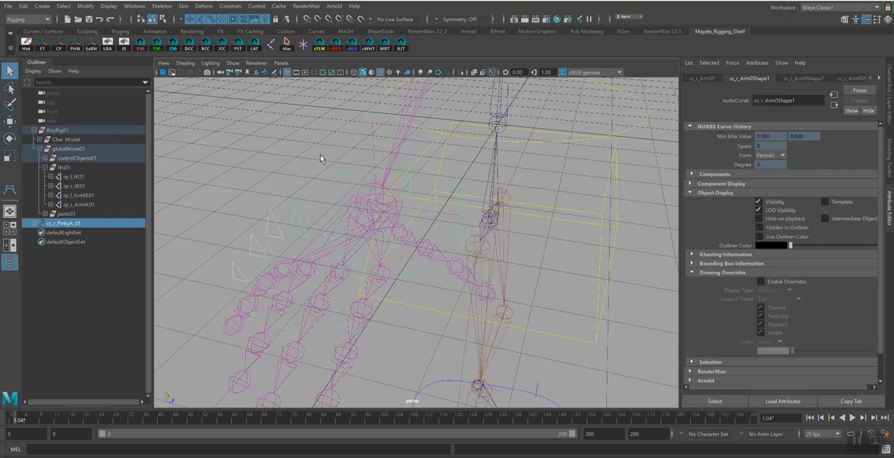
key("p")
Test-move the right arm control to check how the hand and finger controls follow, and undo the move
right_click_drag(421, 204, 230, 138, "alt")
left_click_drag(279, 223, 402, 227, "alt")
left_click(447, 200)
left_click_drag(457, 207, 441, 224, "alt")
key("w")
key("ctrl+z")
Save the rig scene
left_click_drag(525, 260, 456, 222, "alt")
key("ctrl+s")
Move cc_r_Arm01 to check how the right elbow control behaves, and undo the move
left_click(427, 252)
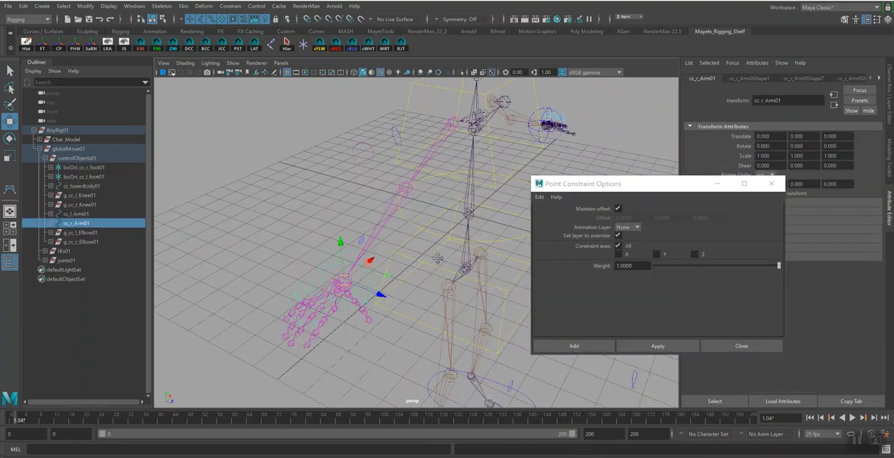
left_click_drag(419, 231, 351, 165, "alt")
left_click_drag(366, 244, 337, 279, "alt")
middle_click_drag(334, 279, 330, 287, "alt")
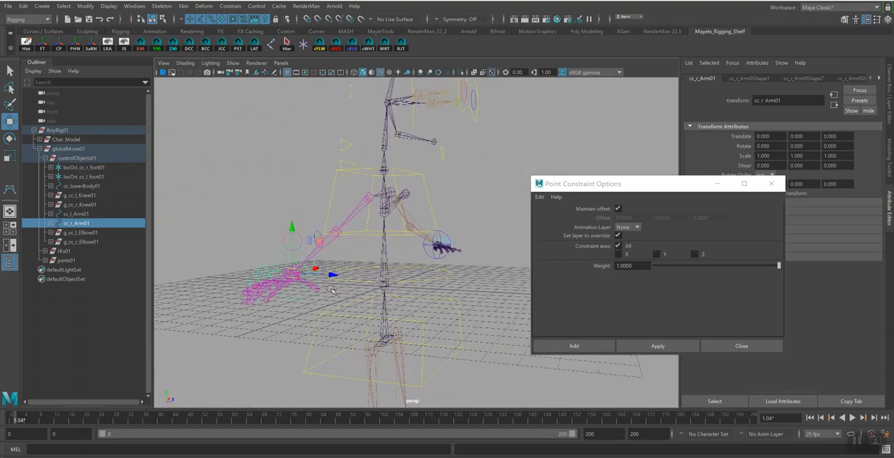
left_click_drag(291, 273, 301, 257)
key("ctrl+z")
Point-constrain the left elbow control group g_cc_l_Elbow01 to the rp_l_ArmIK01 handle with Maintain offset on and all axes constrained
left_click_drag(430, 274, 388, 275, "alt")
middle_click_drag(389, 275, 271, 255, "alt")
left_click_drag(348, 246, 369, 264, "alt")
right_click_drag(369, 264, 430, 290, "alt")
left_click(321, 253)
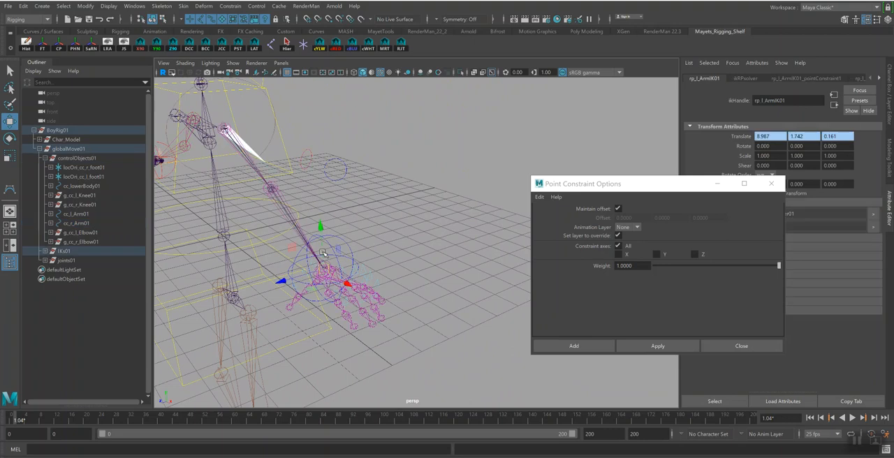
key("q")
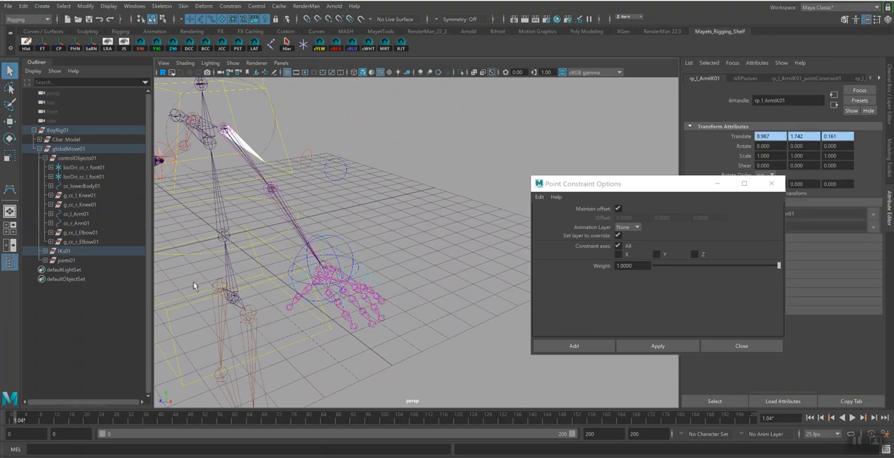
left_click(87, 233)
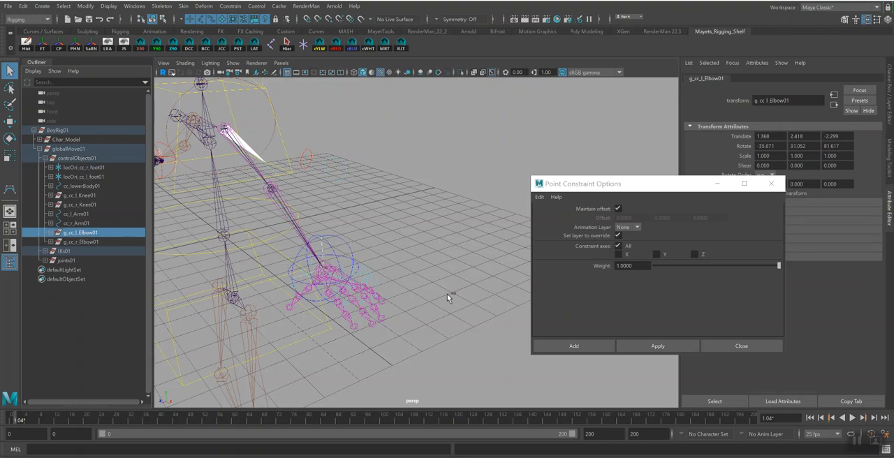
left_click(580, 346)
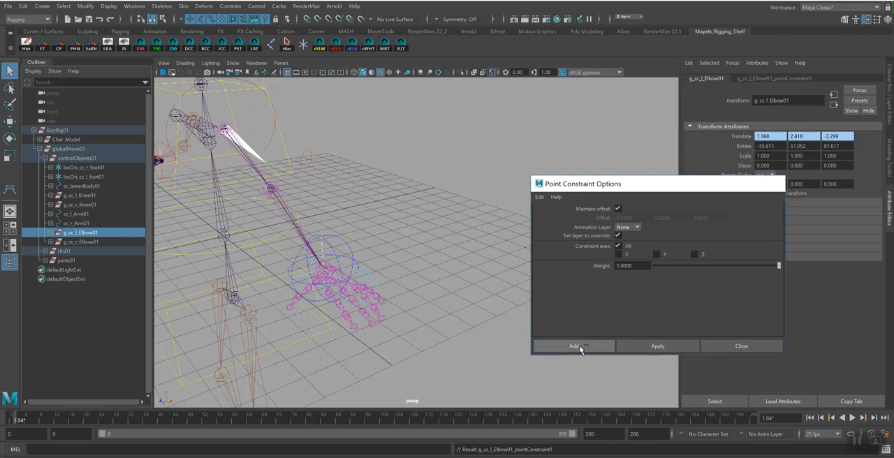
Test-move the left arm control to check how the left elbow control follows, and undo the move
left_click(346, 252)
key("w")
middle_click_drag(349, 272, 363, 257)
key("ctrl+z")
Clear the selection and save the rig scene
left_click_drag(410, 270, 489, 262, "alt")
left_click(454, 282)
key("ctrl+s")
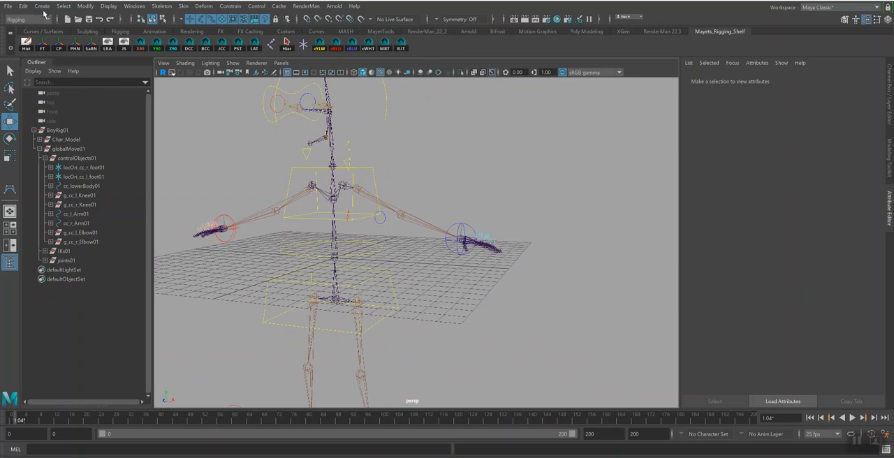
Create a 3D type object and replace its default text with the letter C
left_click(42, 6)
left_click(114, 91)
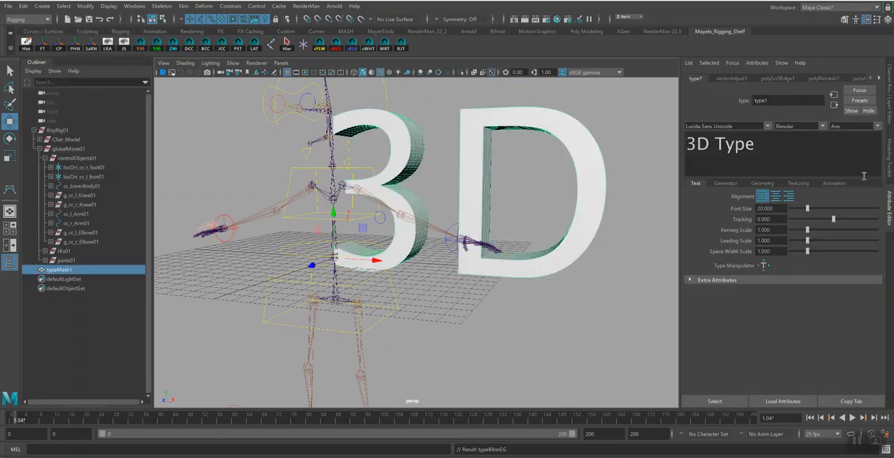
left_click_drag(756, 149, 693, 149)
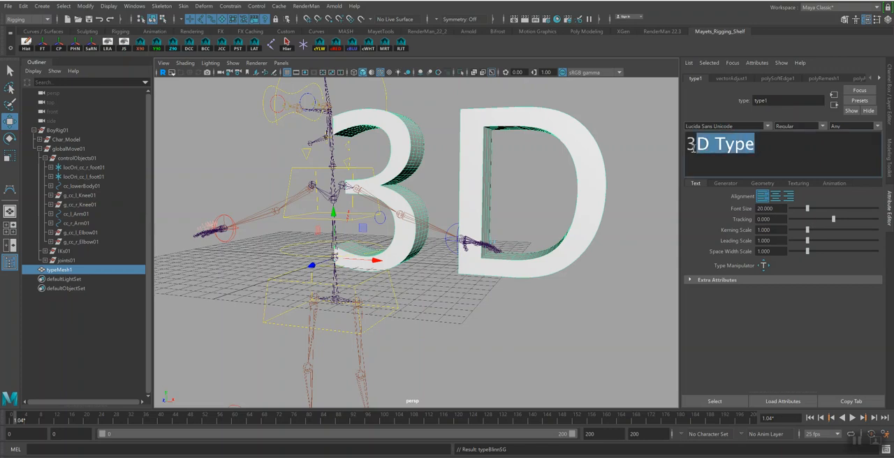
key("BackSpace")
key("BackSpace")
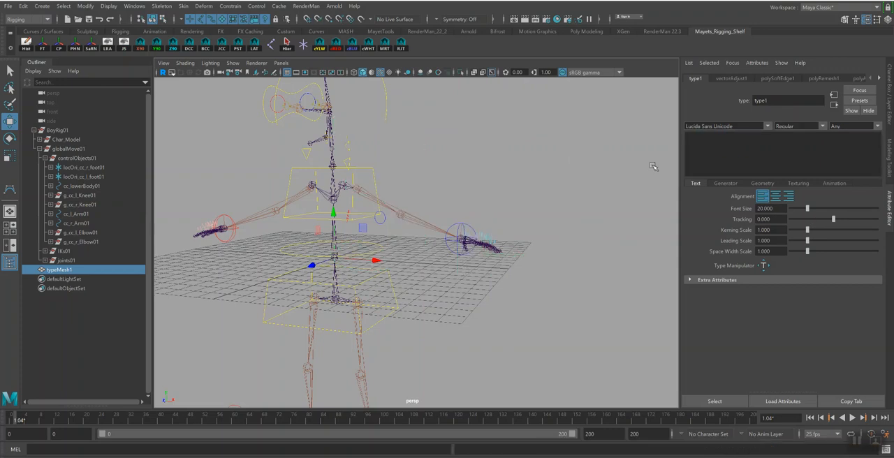
left_click(790, 146)
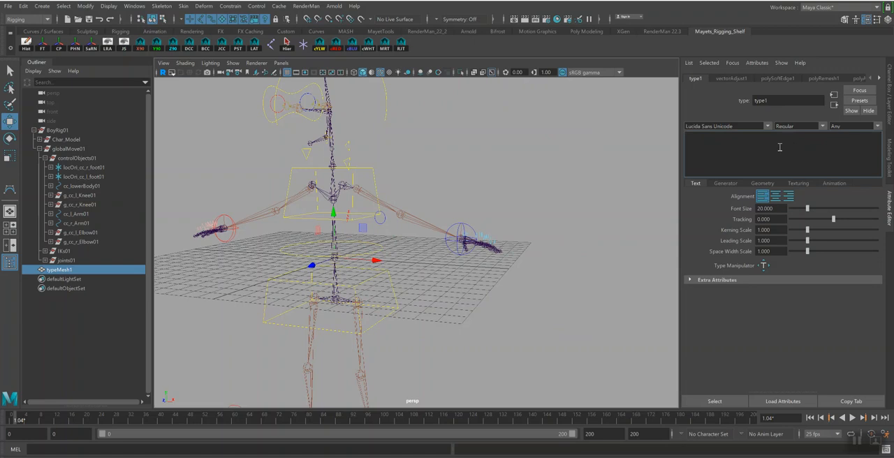
type("C")
Create curves from the letter C type mesh and delete the construction history of the resulting curve group
left_click(762, 183)
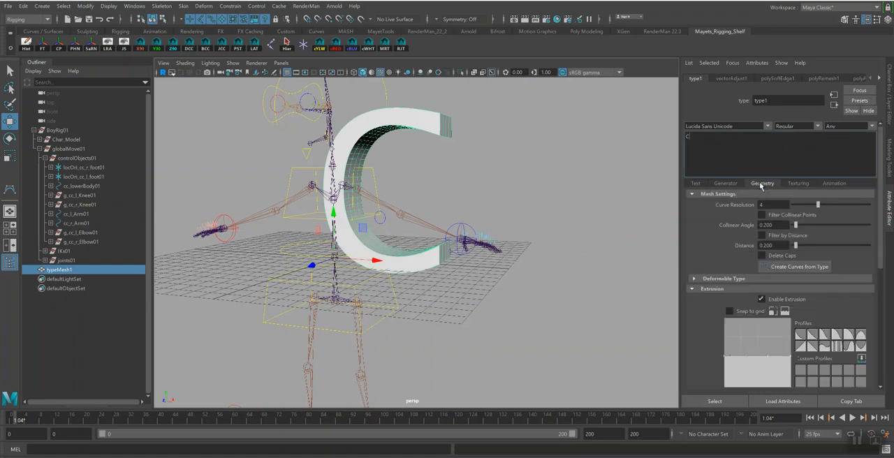
left_click(808, 267)
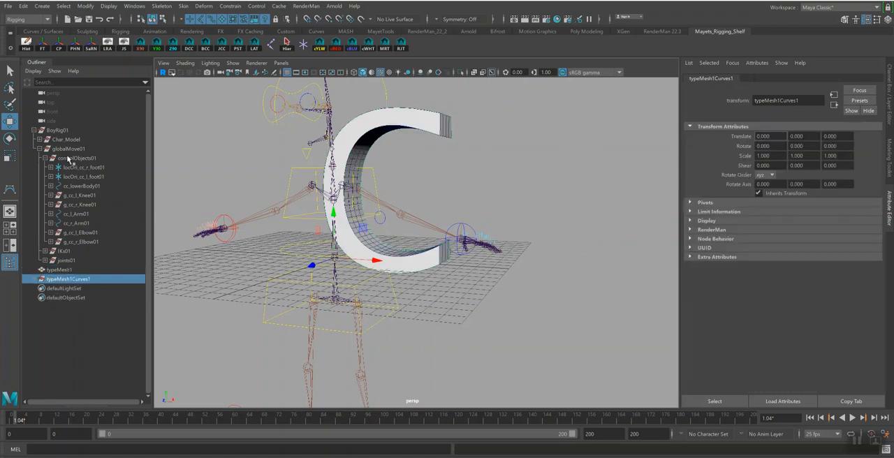
left_click(26, 48)
Unparent polyToCurve1 from its group and delete typeMesh1 and the empty typeMesh1Curves1 group
left_click(69, 289)
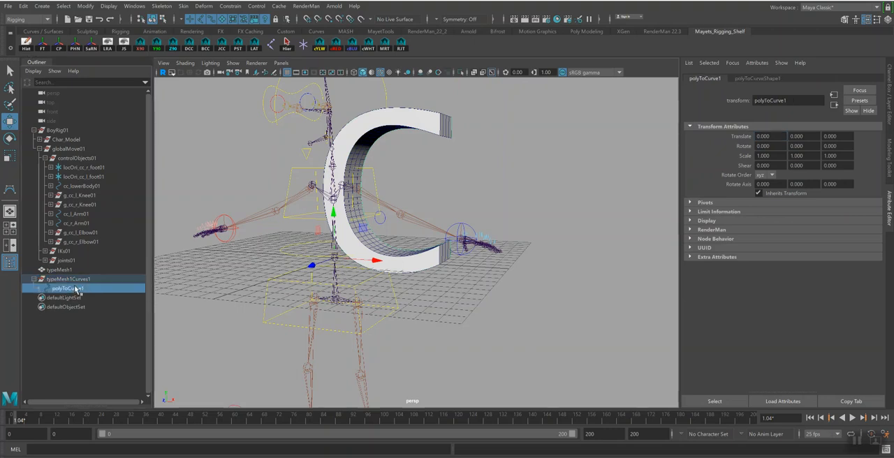
key("shift+p")
left_click_drag(69, 274, 72, 283)
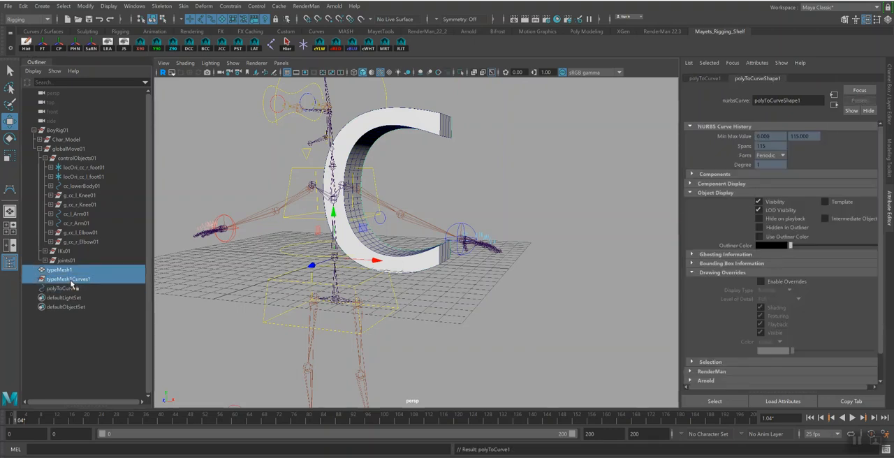
key("Delete")
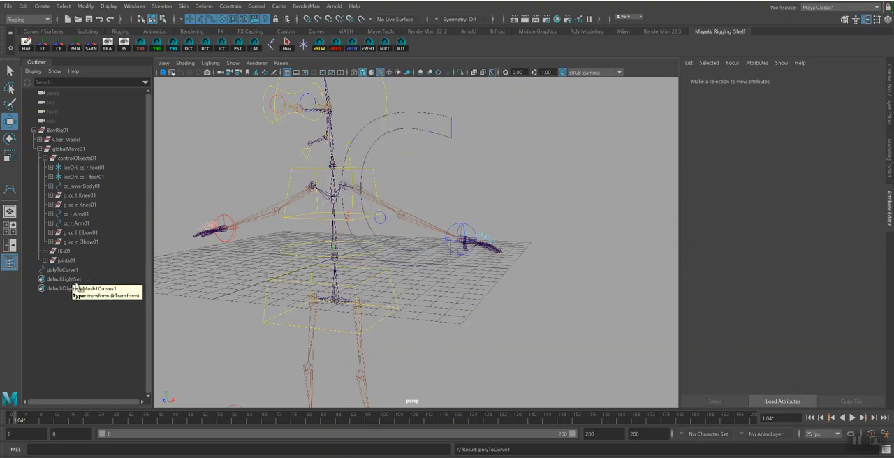
Freeze the transformations of the C-shaped curve
left_click(453, 133)
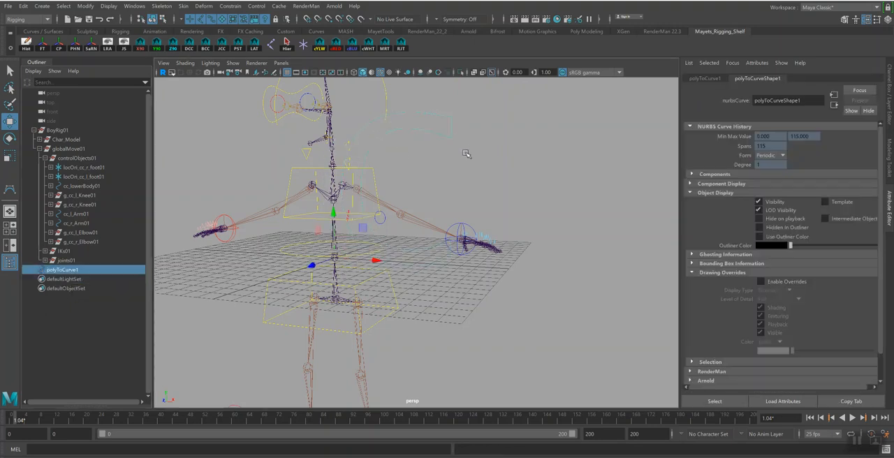
key("q")
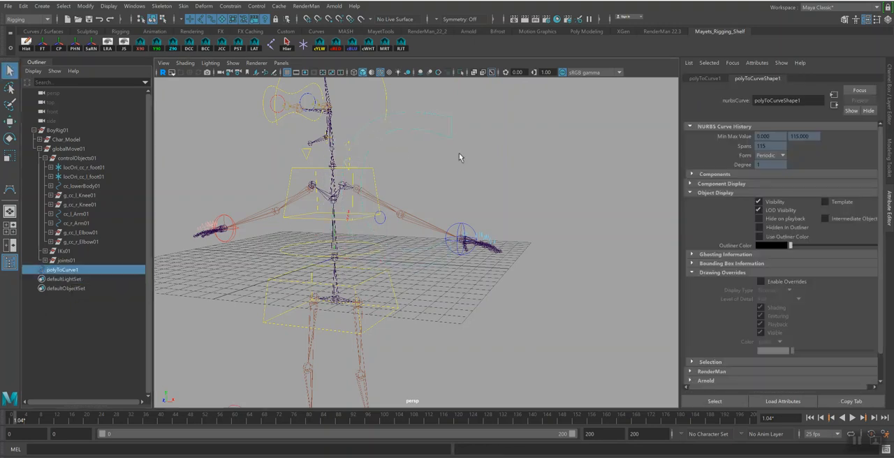
left_click(42, 45)
Rename the C-shaped curve polyToCurve1
left_click(888, 99)
mouse_move(614, 248)
left_mouse_down("alt")
mouse_move(633, 257)
mouse_move(606, 242)
left_mouse_up("alt")
left_click(782, 82)
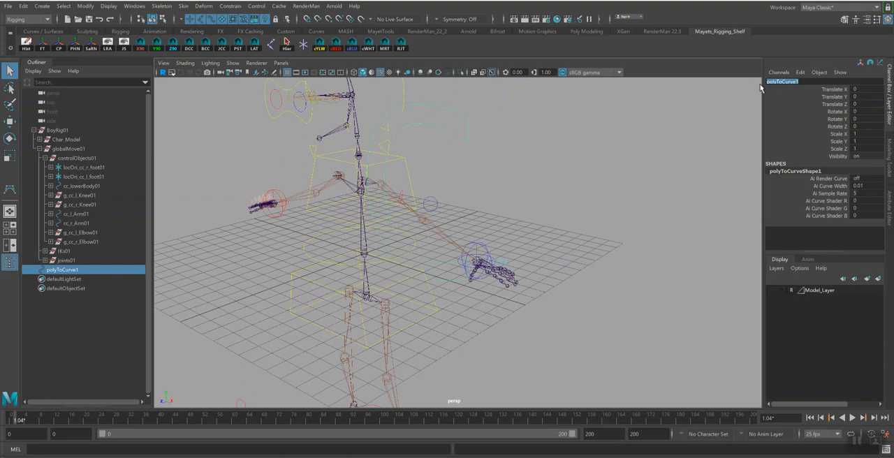
type("cc_l_Clavicle01")
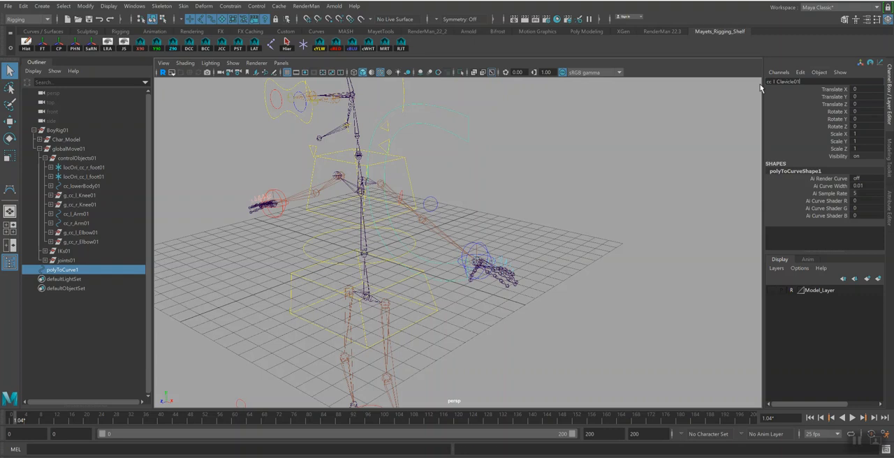
Rename the C-shaped curve cc_l_Clavicle01
key("Return")
left_click_drag(461, 229, 511, 171, "alt")
key("w")
key("v")
left_click_drag(438, 177, 381, 162)
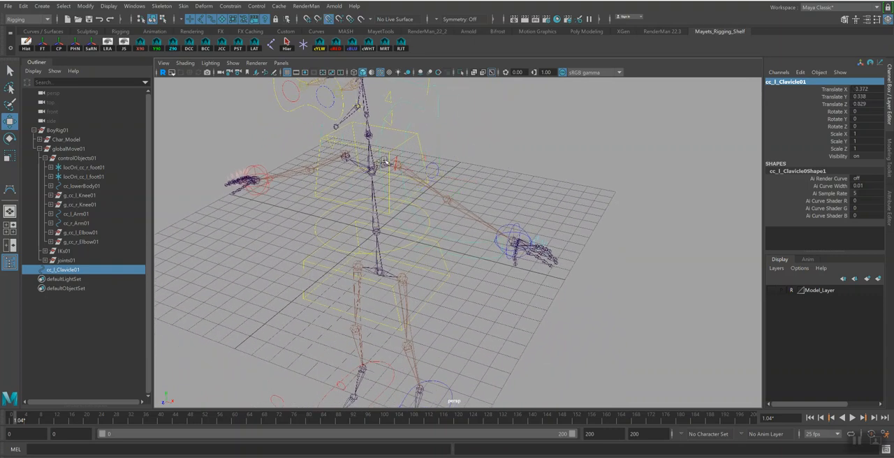
left_click_drag(461, 183, 509, 272, "alt")
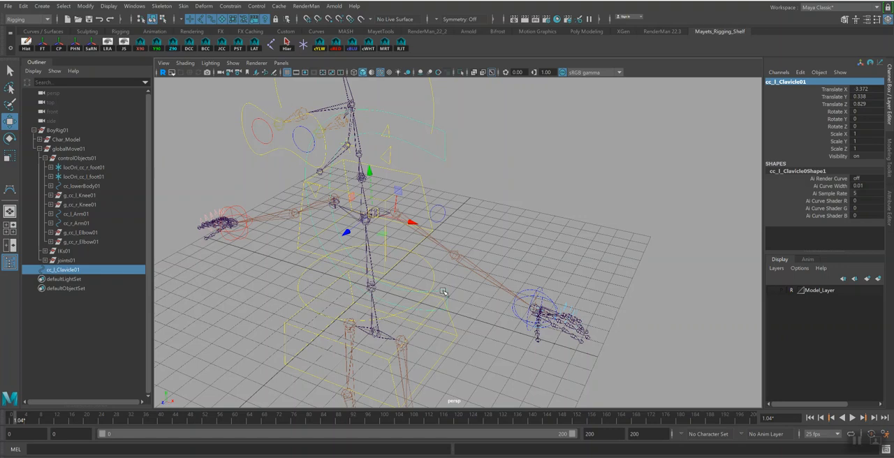
key("ctrl+z")
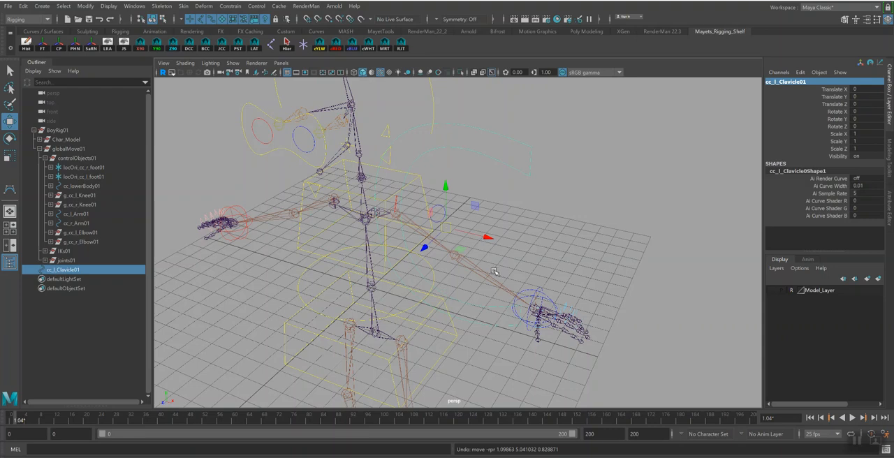
Snap cc_l_Clavicle01 to the grid origin, freeze its transformations and delete its history
key("x")
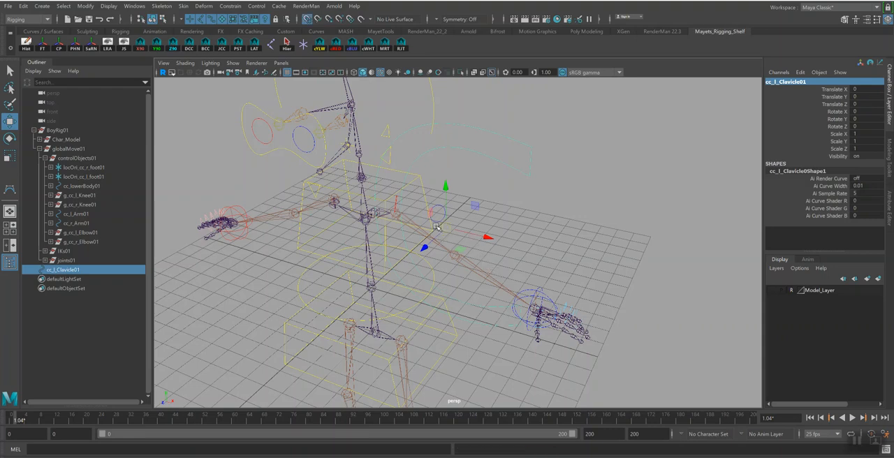
left_click_drag(444, 227, 371, 285)
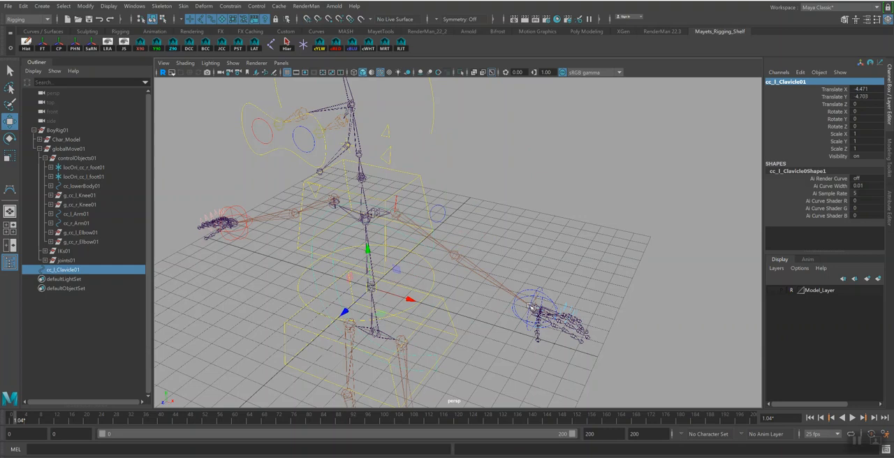
left_click(41, 44)
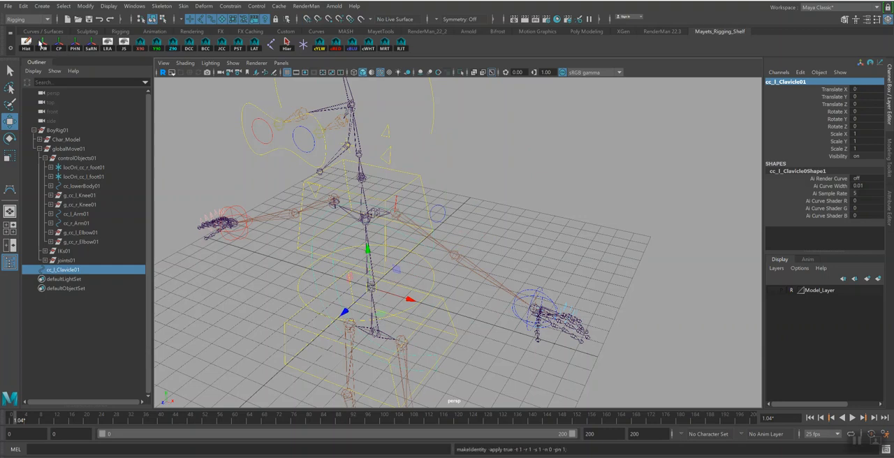
left_click(27, 45)
Scale cc_l_Clavicle01 down uniformly and freeze its transformations
middle_click_drag(478, 287, 478, 254, "alt")
key("r")
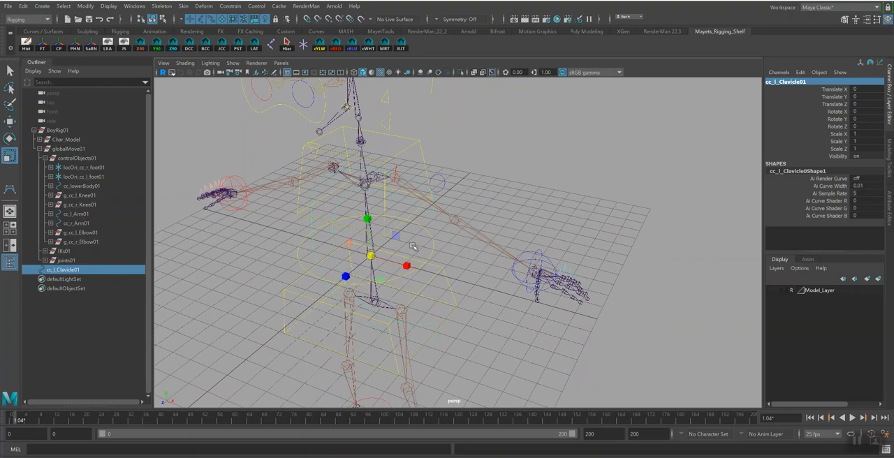
left_click_drag(371, 256, 324, 259)
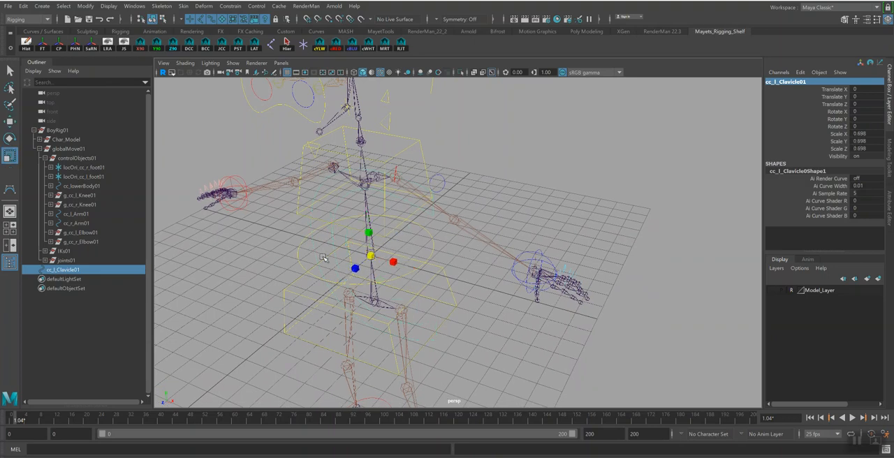
left_click(41, 45)
Group cc_l_Clavicle01 and parent the new group under the bn_l_Clavicle01 joint
key("ctrl+g")
key("q")
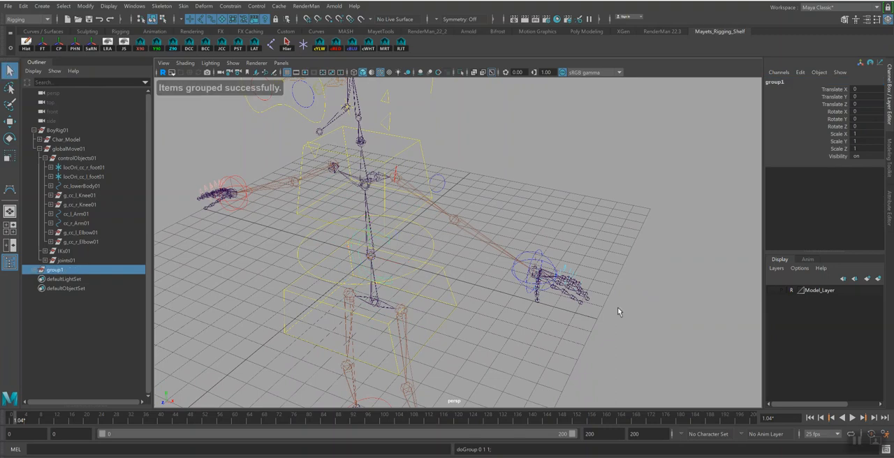
left_click_drag(463, 252, 203, 190, "alt")
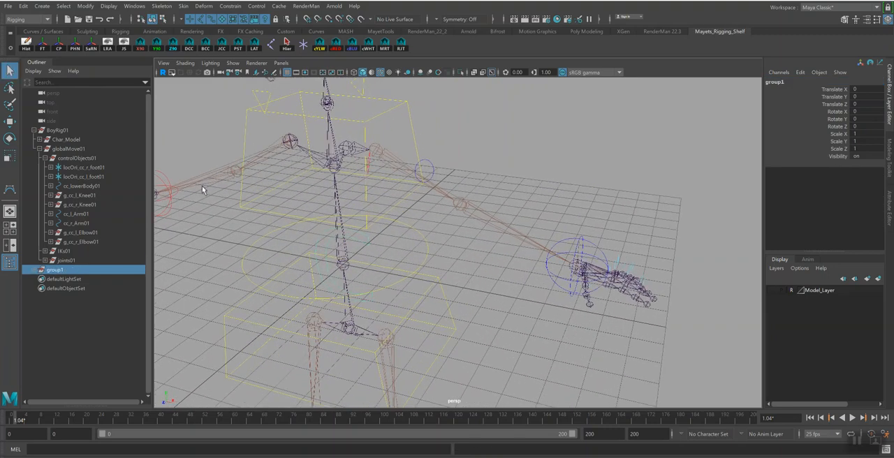
left_click(345, 153)
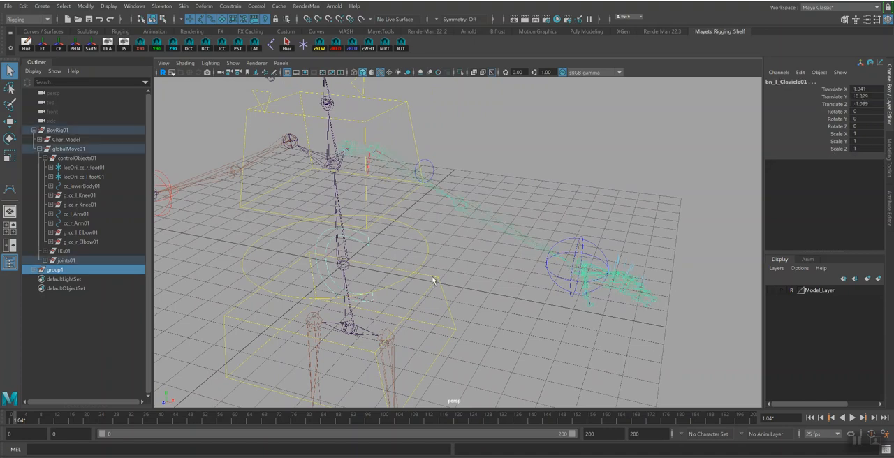
key("p")
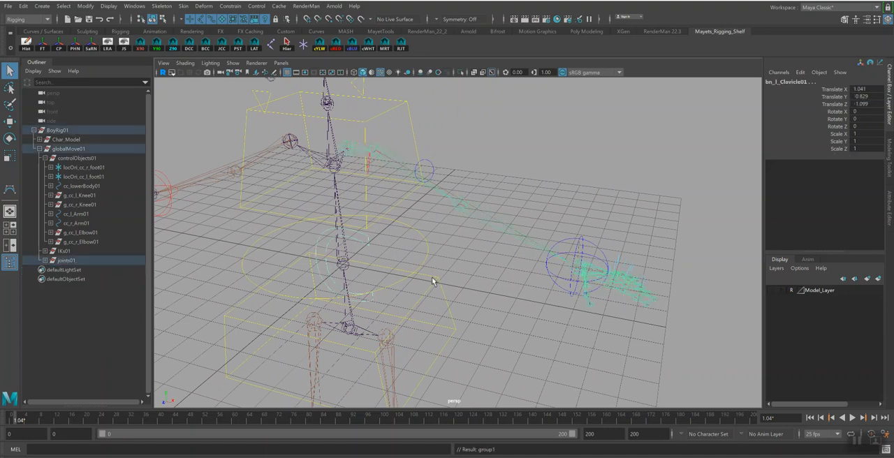
Set the curve group's translation and rotation values to 0 and unparent it from the clavicle joint
left_click_drag(865, 88, 870, 132)
double_click(863, 127)
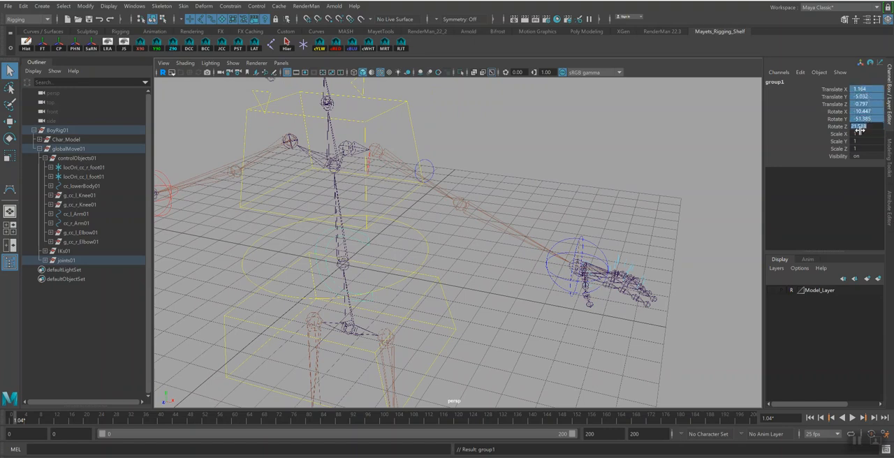
key("Return")
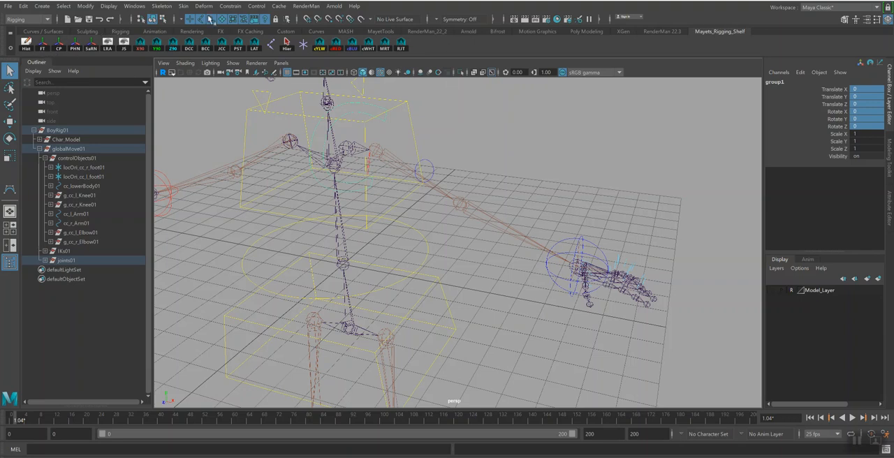
left_click(23, 6)
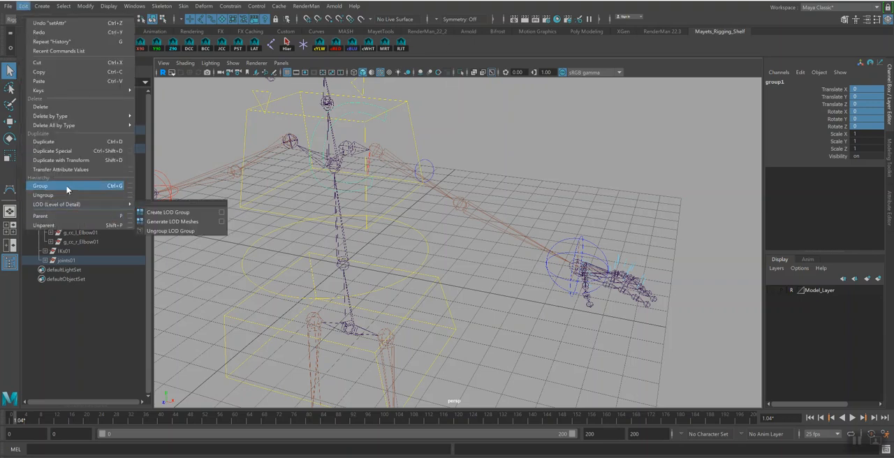
left_click(63, 225)
mouse_move(566, 223)
left_mouse_down("alt")
mouse_move(535, 193)
mouse_move(562, 195)
mouse_move(515, 194)
mouse_move(570, 215)
mouse_move(545, 212)
mouse_move(559, 221)
left_mouse_up("alt")
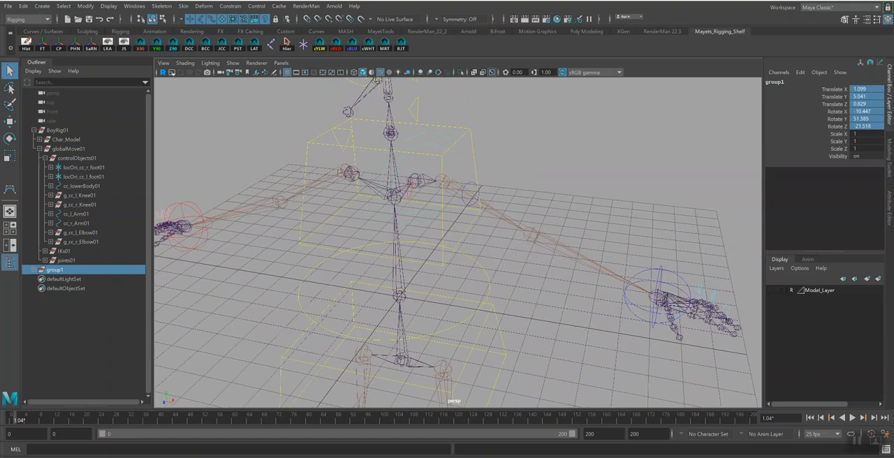
Rename the group containing cc_l_Clavicle01 as g_cc_l_Clavicle01
left_click(34, 270)
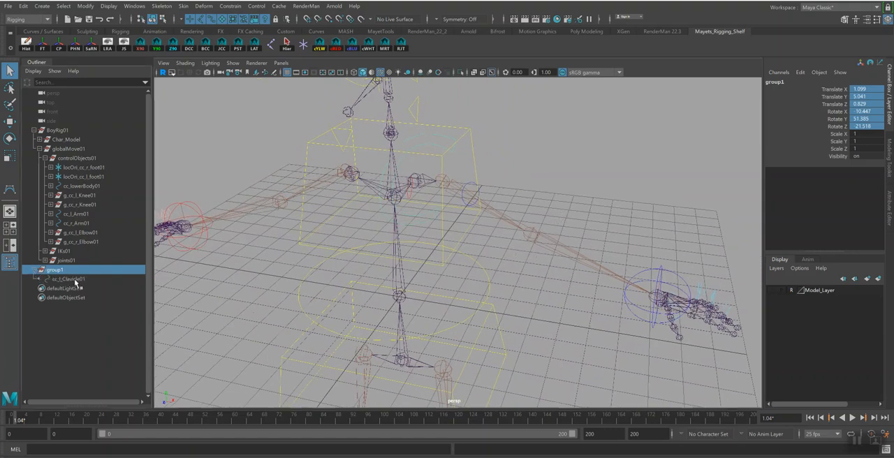
double_click(74, 279)
key("ctrl+c")
double_click(61, 271)
type("g")
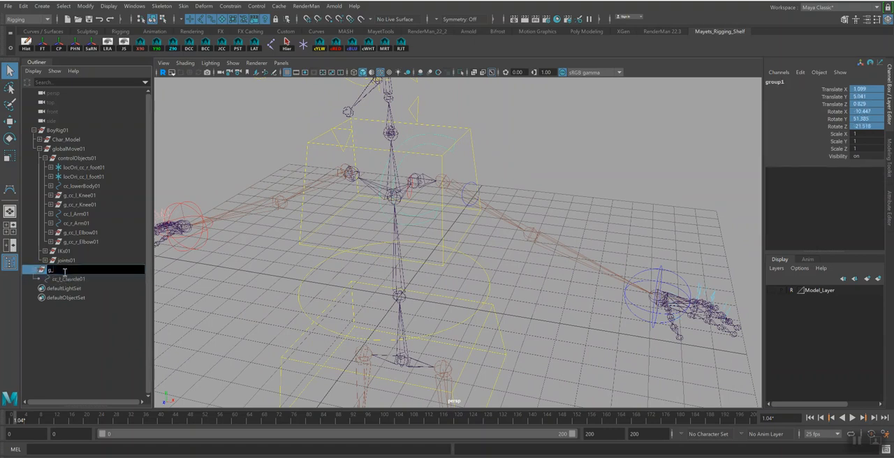
type("_")
key("ctrl+v")
key("Return")
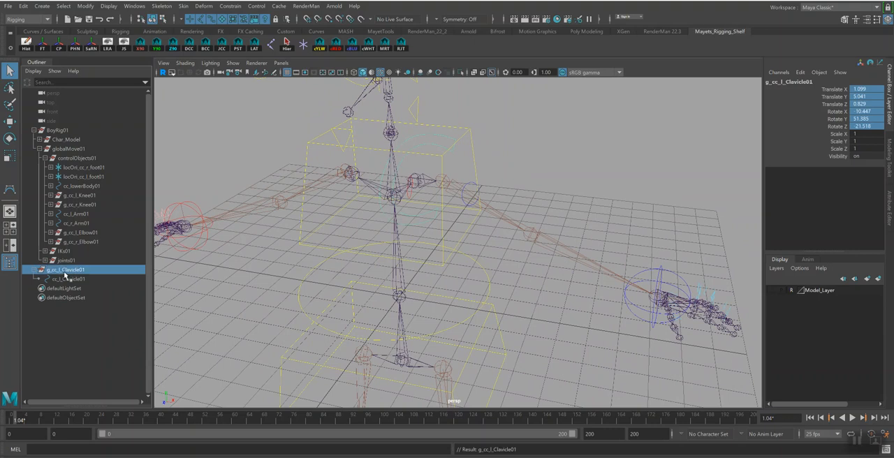
Show the character model, scale down the control points of cc_l_Clavicle01 and move them in front of the left chest
left_click_drag(494, 199, 418, 189, "alt")
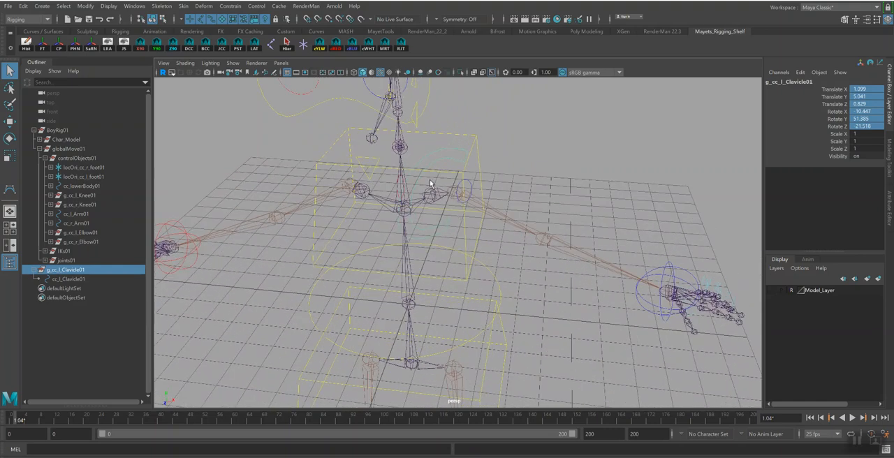
left_click_drag(457, 227, 473, 227, "alt")
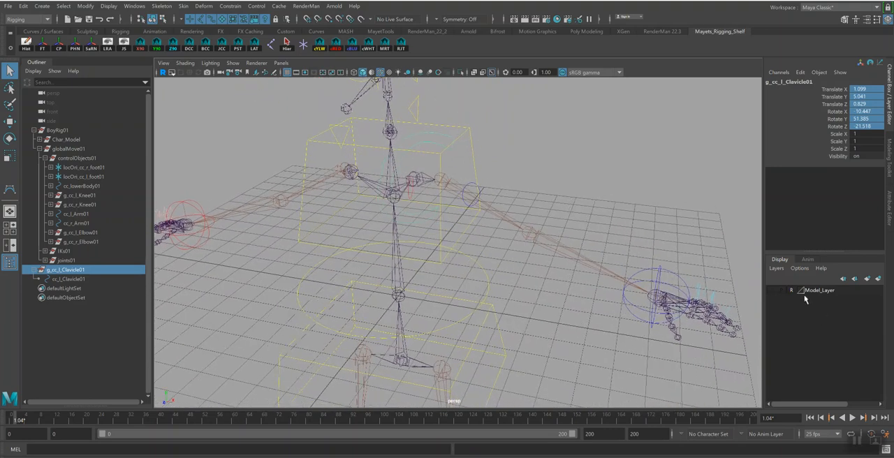
left_click(772, 291)
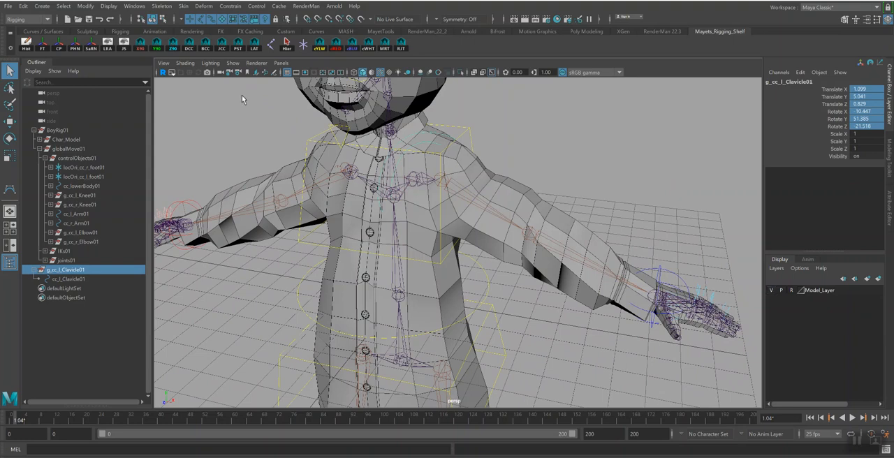
left_click(772, 291)
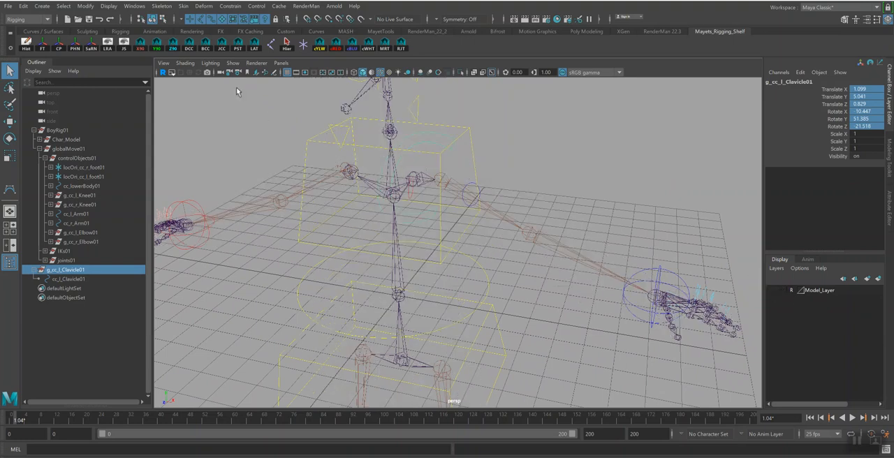
left_click(171, 20)
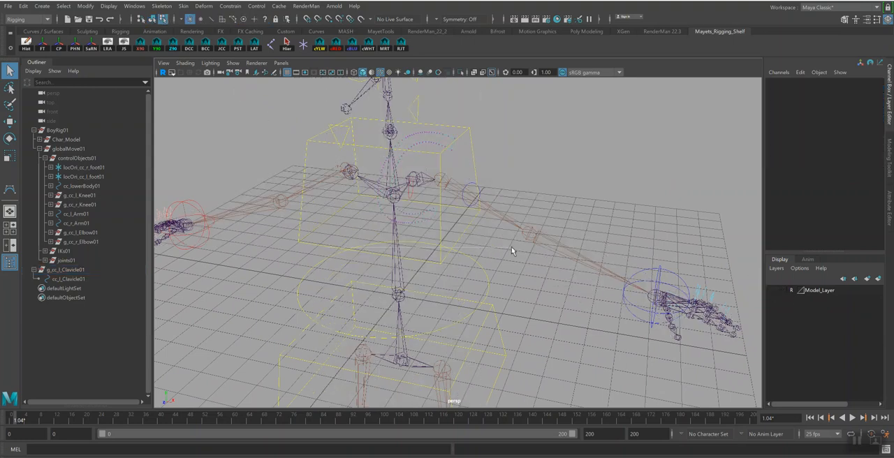
left_click_drag(506, 238, 755, 331)
left_click(771, 290)
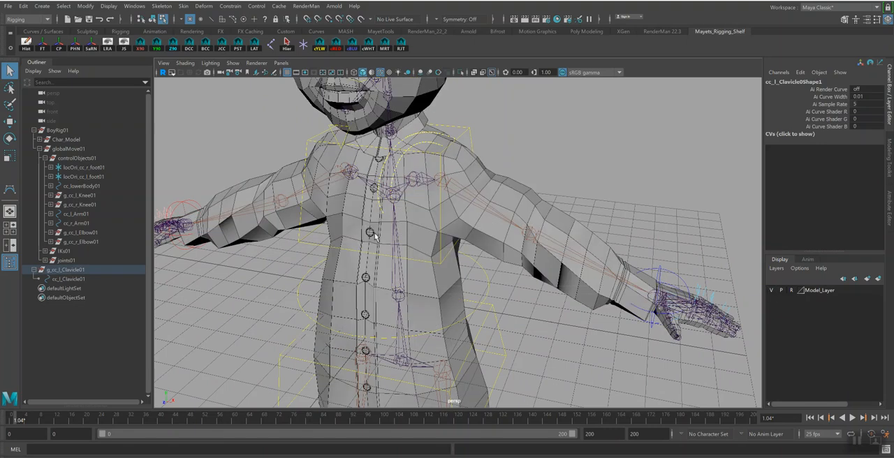
key("r")
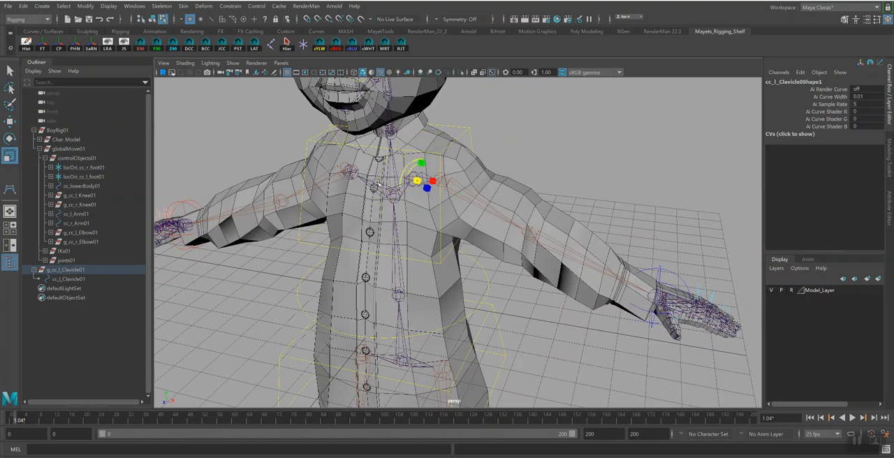
key("w")
left_click_drag(372, 185, 341, 201, "alt")
Rotate the control points of cc_l_Clavicle01 so the C faces forward, and return to object selection
key("e")
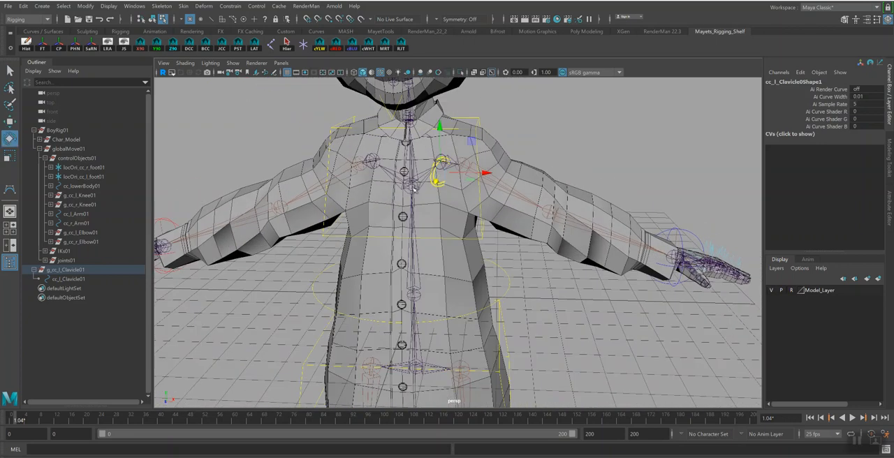
left_click_drag(460, 172, 435, 183)
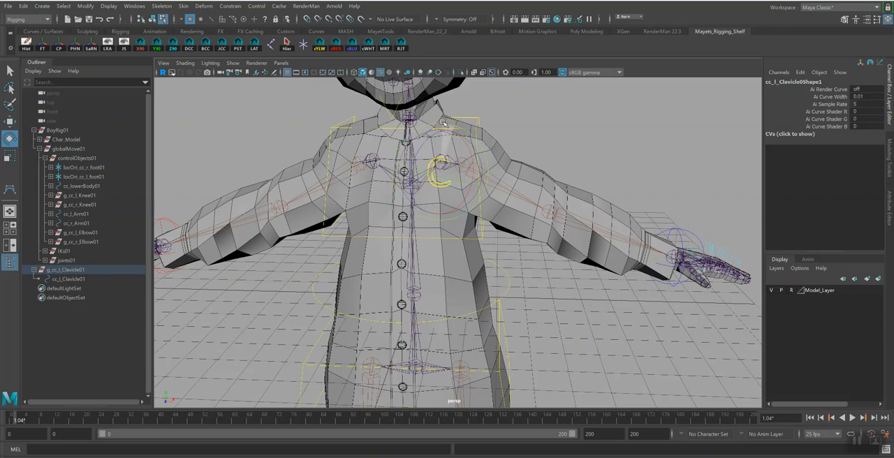
left_click_drag(506, 162, 475, 160, "alt")
left_click_drag(388, 176, 354, 166, "alt")
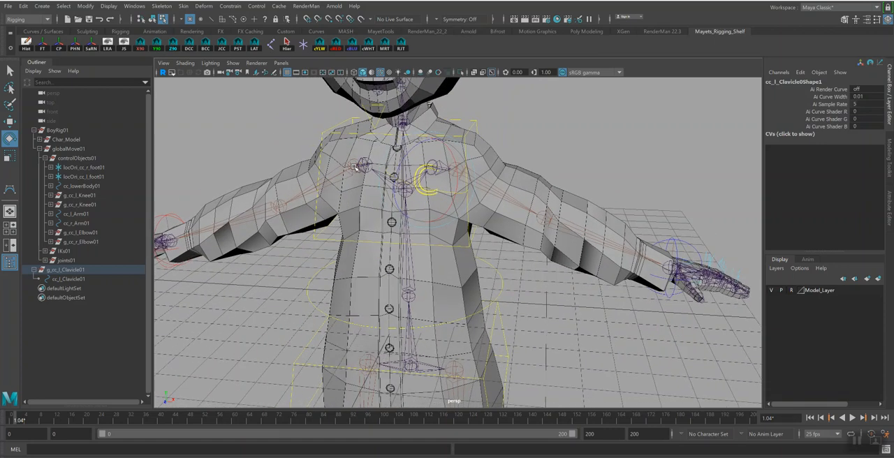
left_click(152, 19)
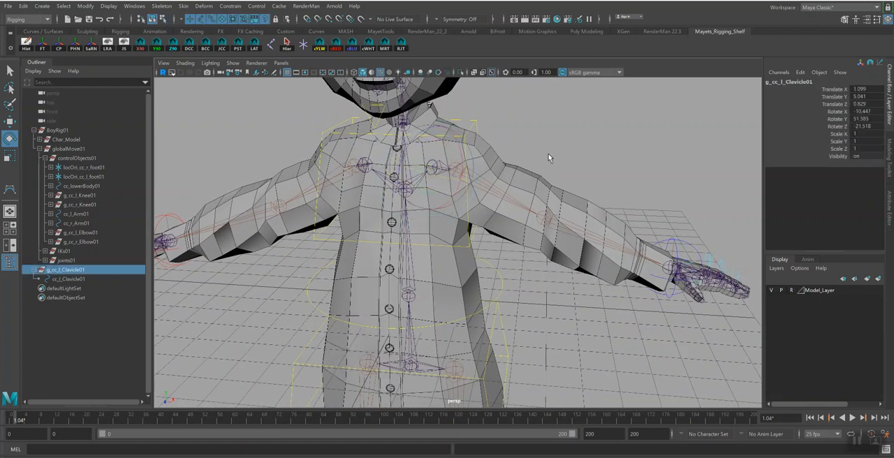
Hide Model_Layer and check the pivots and transforms of cc_l_Clavicle01 and its group g_cc_l_Clavicle01
key("q")
left_click(771, 290)
left_click_drag(665, 232, 592, 226, "alt")
key("w")
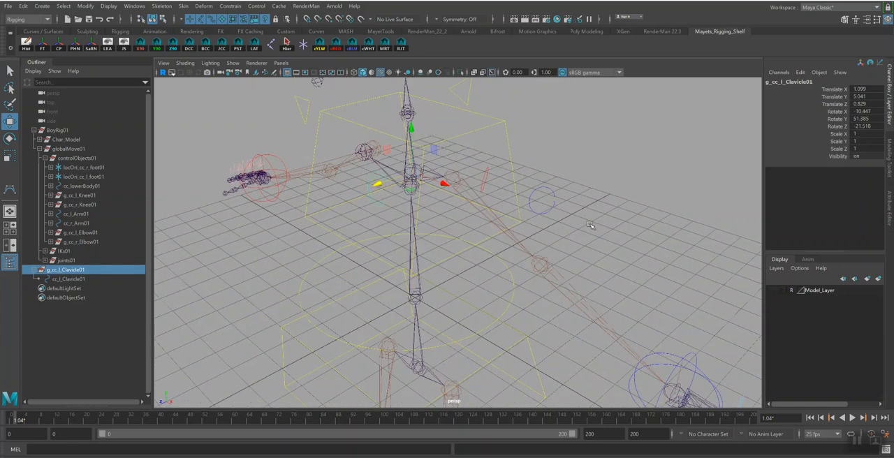
left_click(70, 278)
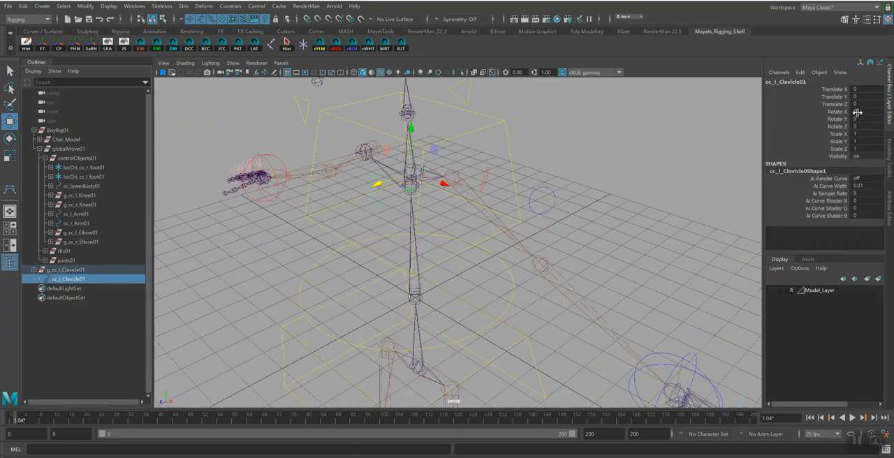
left_click(75, 273)
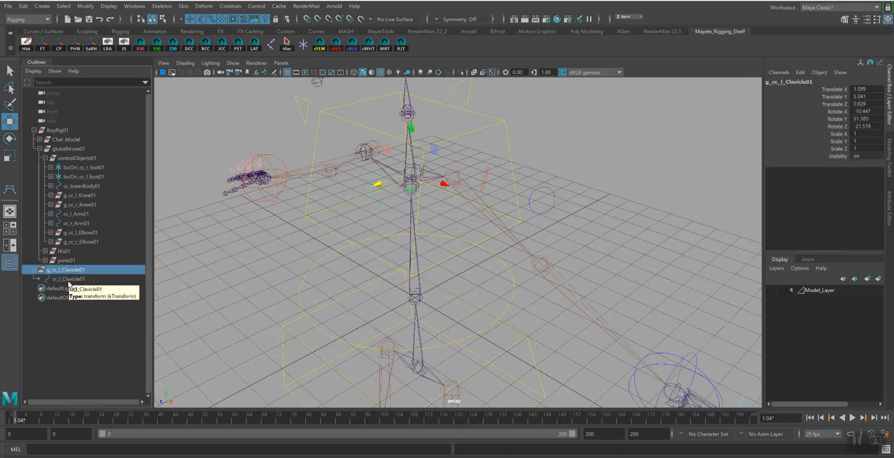
key("q")
mouse_move(523, 236)
left_mouse_down("alt")
mouse_move(526, 224)
mouse_move(430, 240)
mouse_move(521, 222)
mouse_move(533, 207)
mouse_move(506, 237)
left_mouse_up("alt")
Create an orientation locator on the bn_l_Clavicle01 joint and set its local scale to 0.5 in X, Y and Z
left_click(70, 279)
left_click(454, 205)
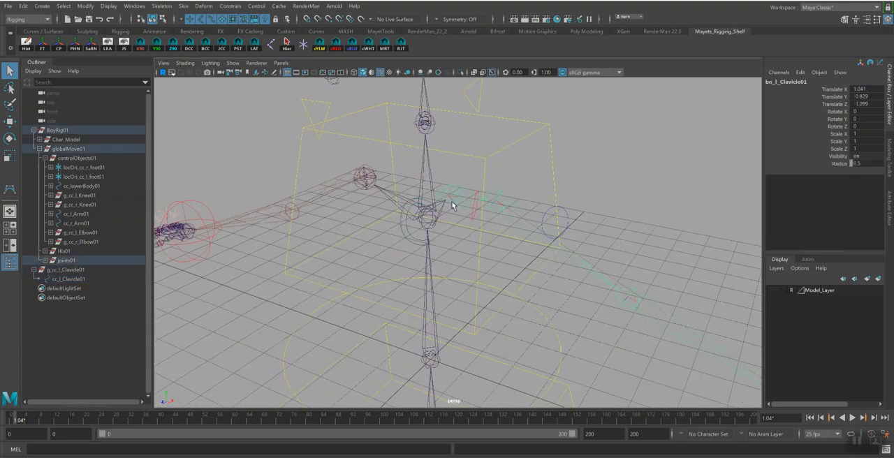
left_click(255, 44)
left_click(471, 170)
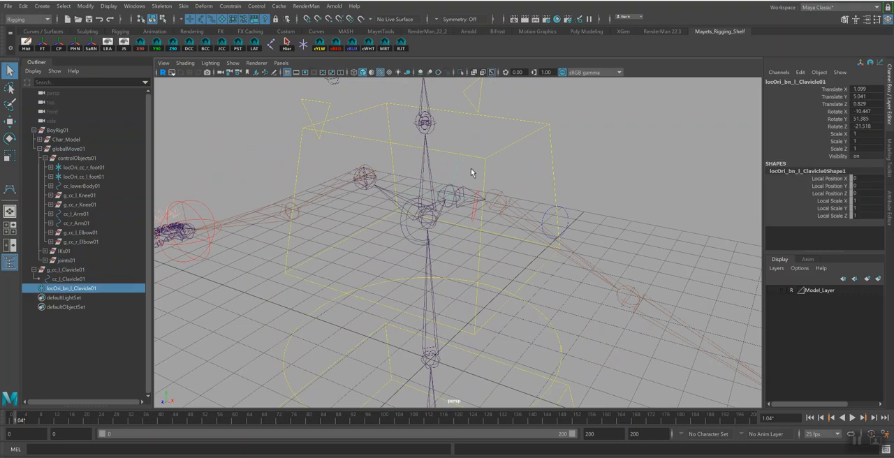
left_click_drag(864, 201, 872, 216)
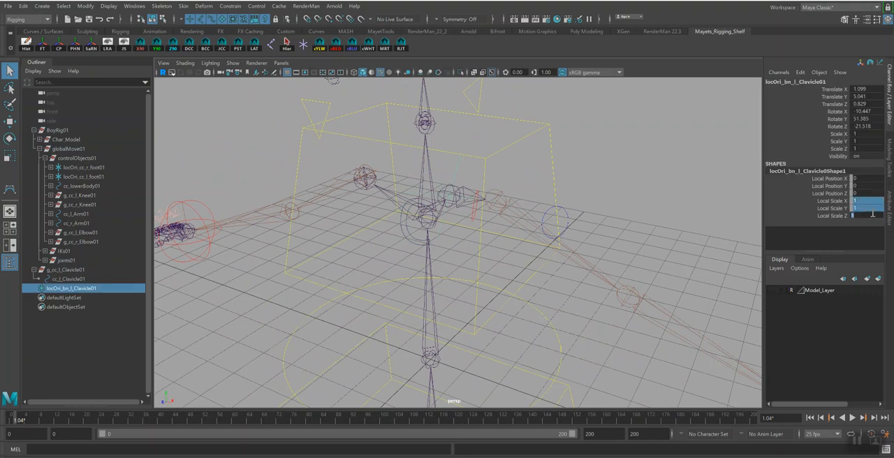
type(".5")
key("Return")
Orient-constrain bn_l_Clavicle01 to locOri_bn_l_Clavicle01 on all axes with Maintain offset off
left_click_drag(519, 154, 535, 207, "alt")
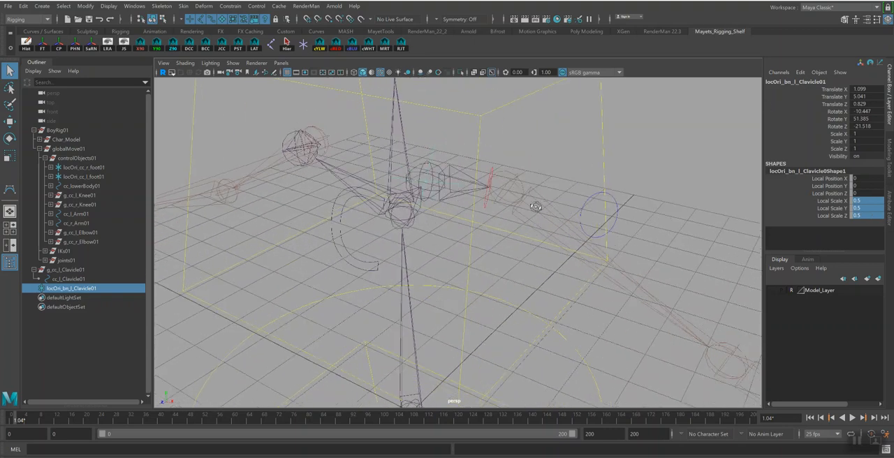
left_click(440, 170)
left_click(230, 5)
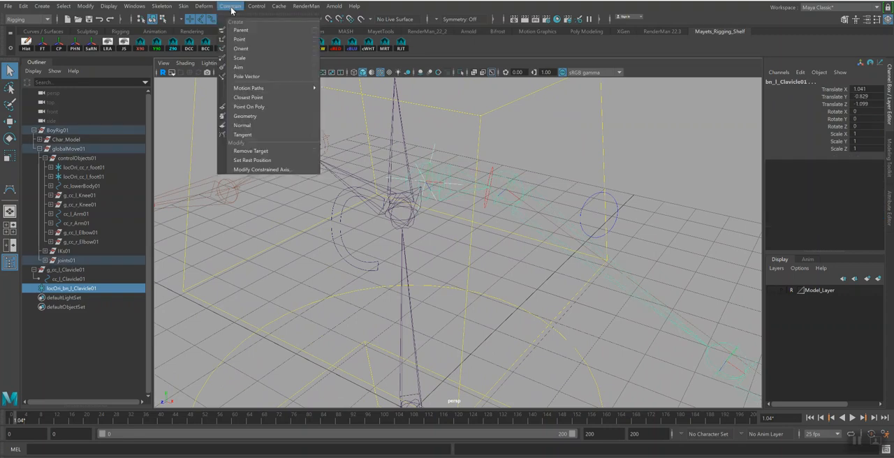
left_click(331, 54)
left_click(618, 208)
left_click(658, 346)
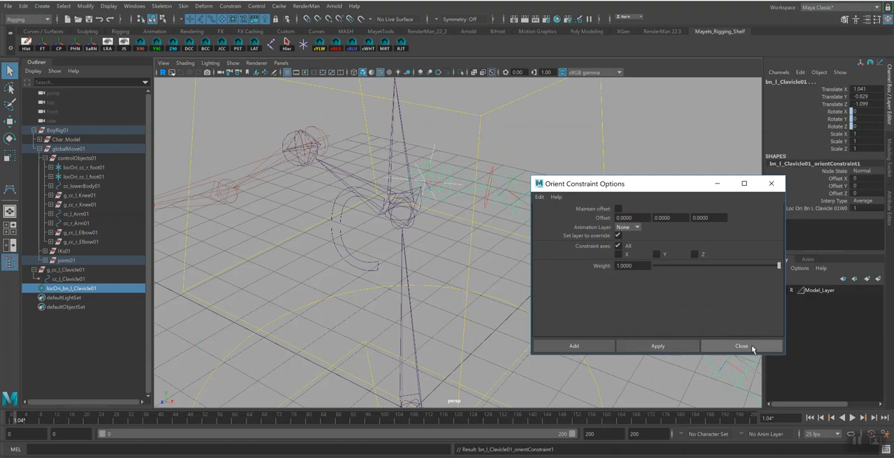
left_click(742, 346)
Parent locOri_bn_l_Clavicle01 under the cc_l_Clavicle01 control and select the control
left_click(440, 145)
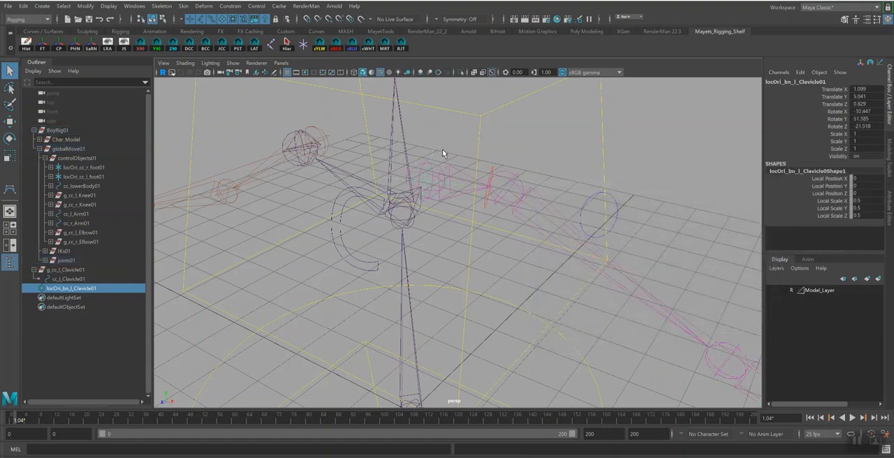
key("e")
left_click_drag(428, 201, 485, 201)
key("q")
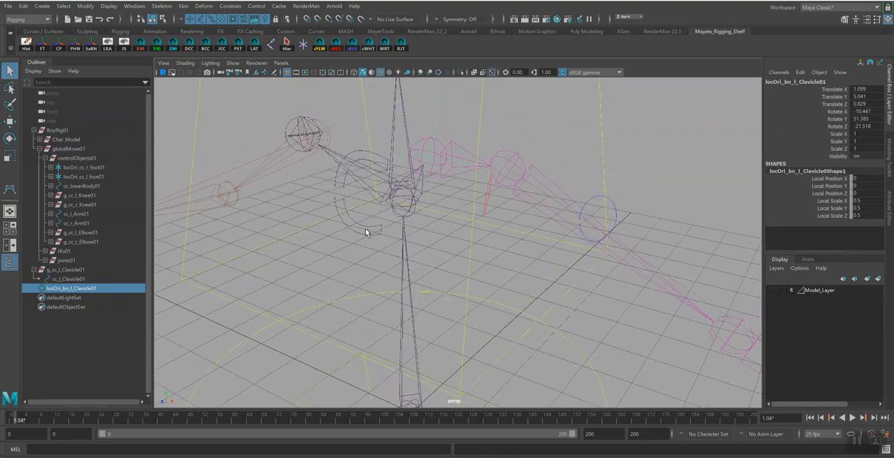
left_click(370, 234, "shift")
key("p")
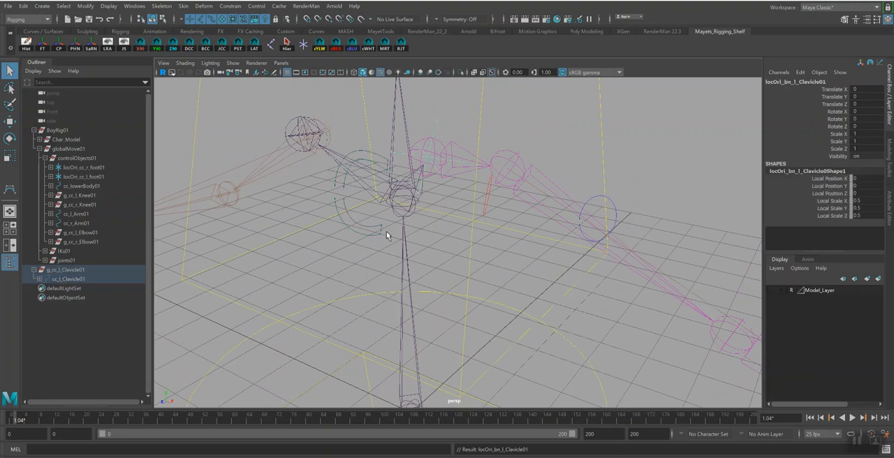
key("Up")
left_click_drag(517, 276, 381, 210, "alt")
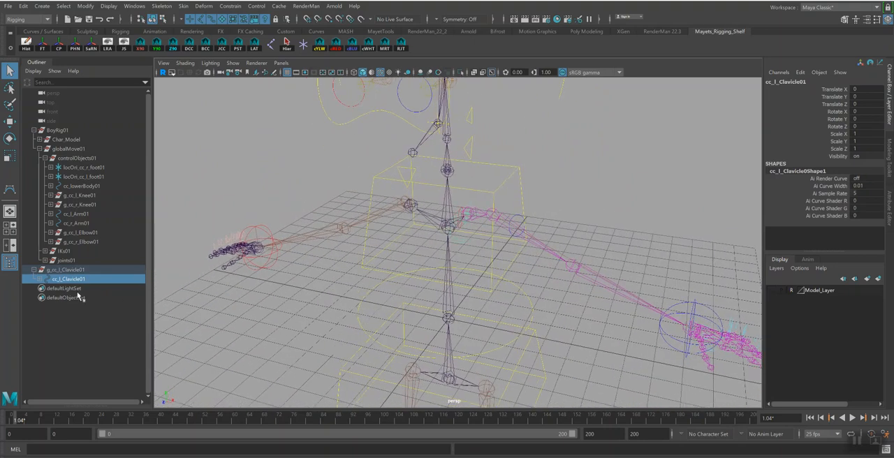
Mirror the g_cc_l_Clavicle01 group to the right side of the rig
left_click(74, 270)
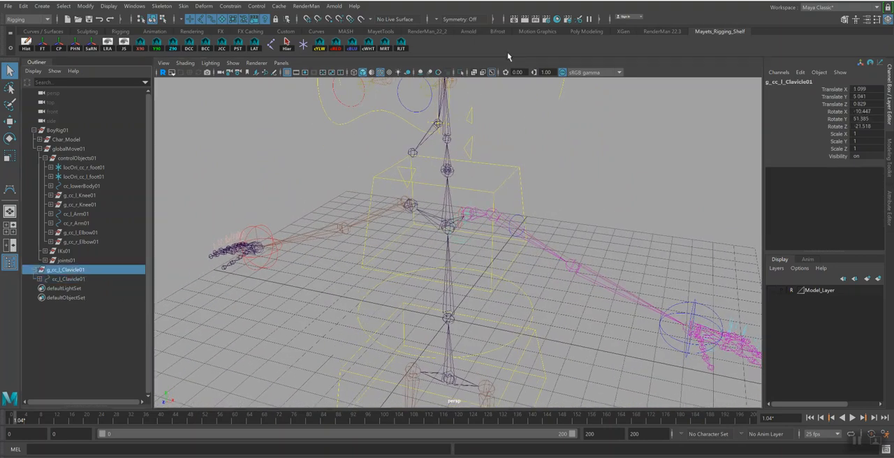
left_click(385, 44)
left_click_drag(461, 222, 398, 209, "alt")
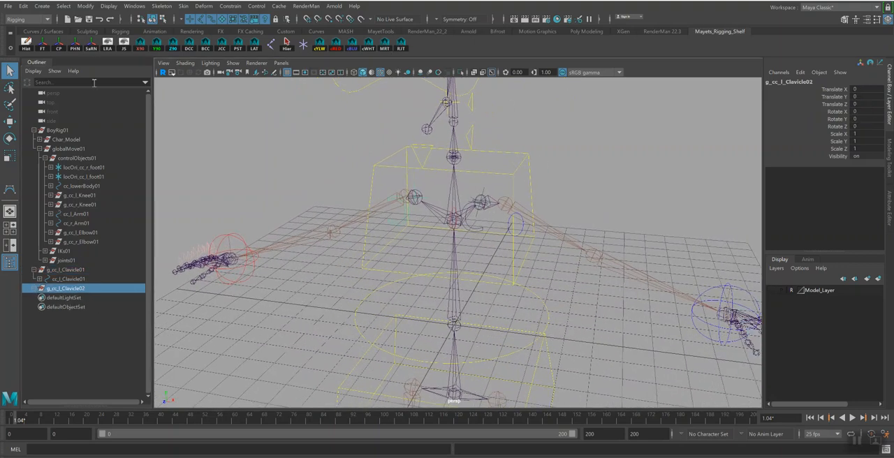
Replace the left-side prefix with the right-side one in the mirrored hierarchy's names and rename its top group g_cc_r_Clavicle01
left_click(91, 45)
left_click(568, 350)
double_click(85, 289)
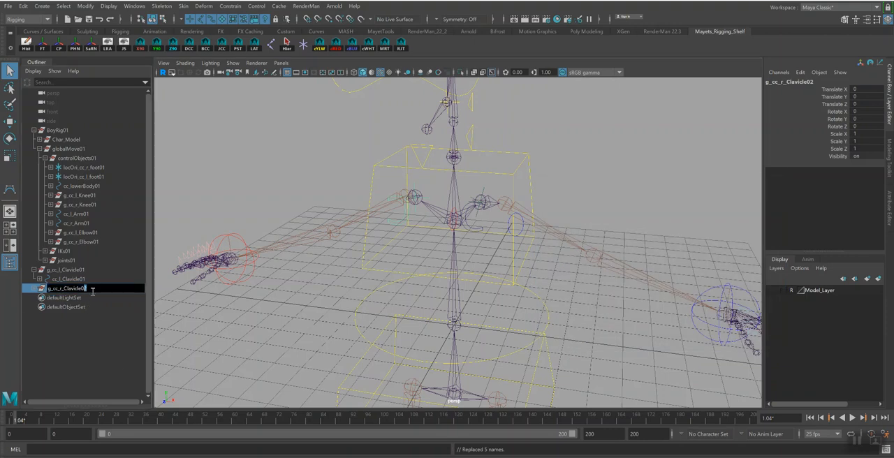
key("Return")
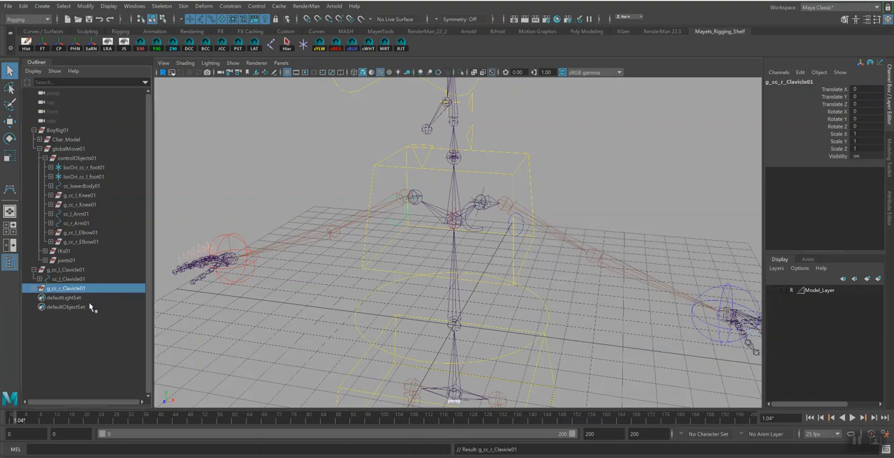
Delete the mirrored locator locOri_bn_r_Clavicle01 from under cc_r_Clavicle01
left_click(34, 288)
left_click(80, 298)
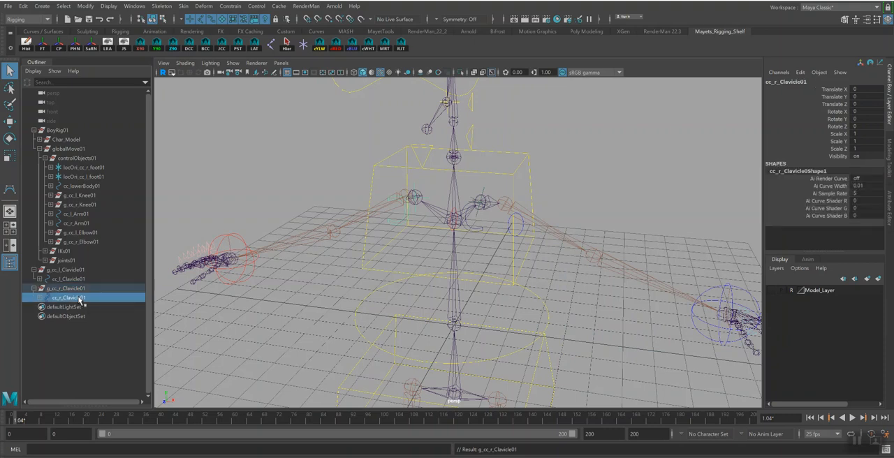
left_click(39, 299)
left_click(97, 308)
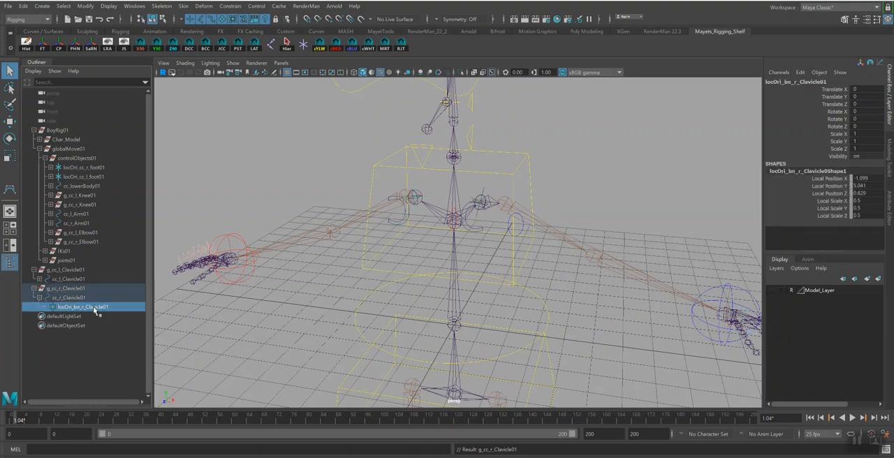
key("Delete")
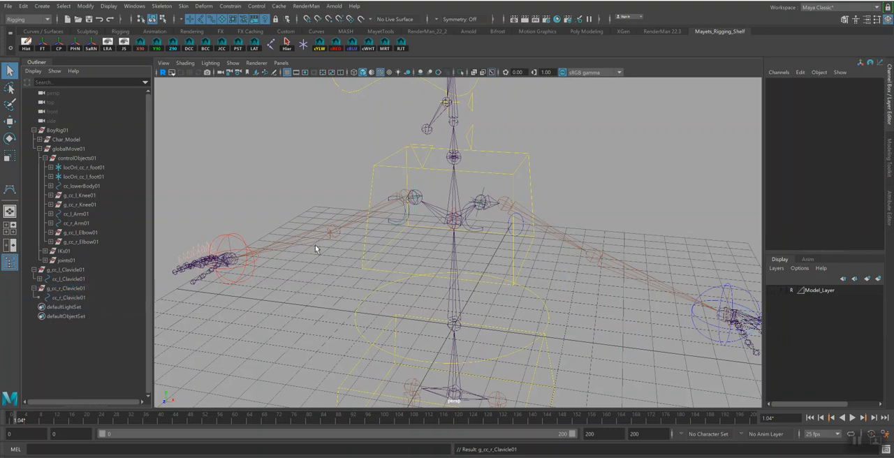
Create a new orientation locator on the bn_r_Clavicle01 joint and set its local scale to 0.5 on all axes
left_click(422, 198)
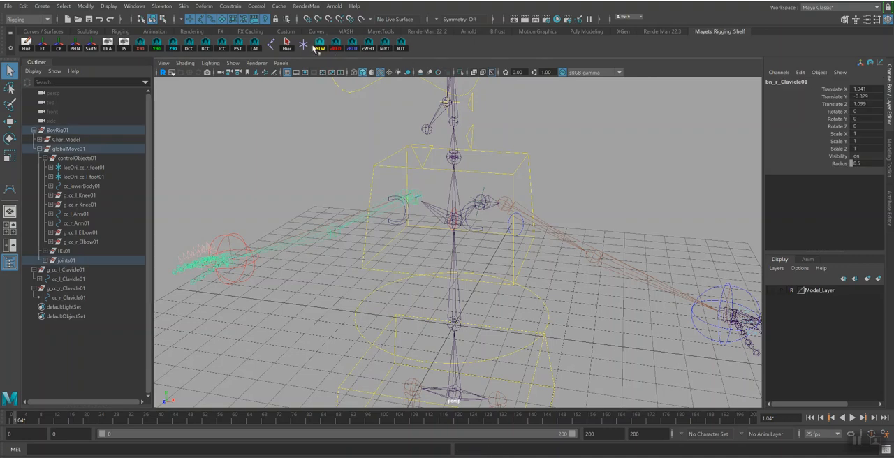
left_click(254, 44)
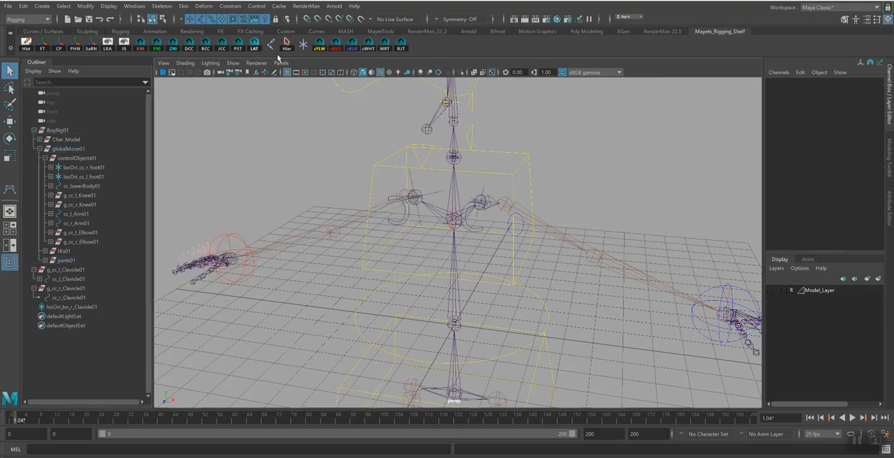
left_click(438, 197)
left_click_drag(877, 200, 878, 215)
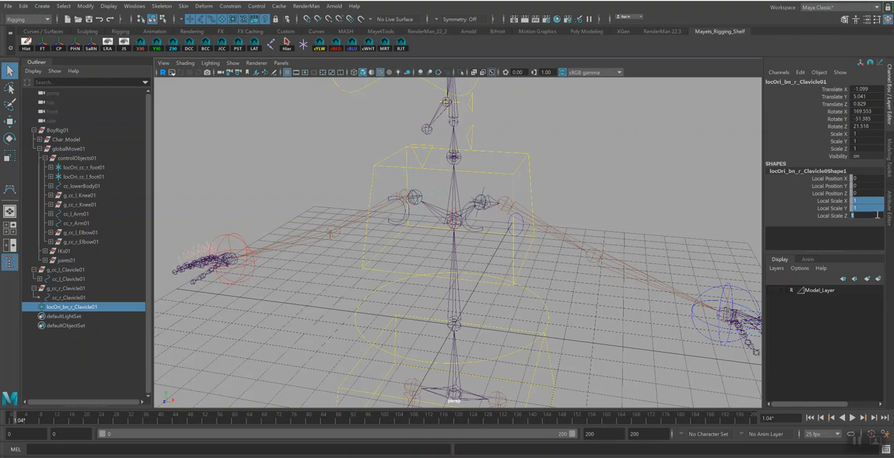
key("Return")
Orient-constrain bn_r_Clavicle01 to locOri_bn_r_Clavicle01
scroll(481, 175, "up", 4)
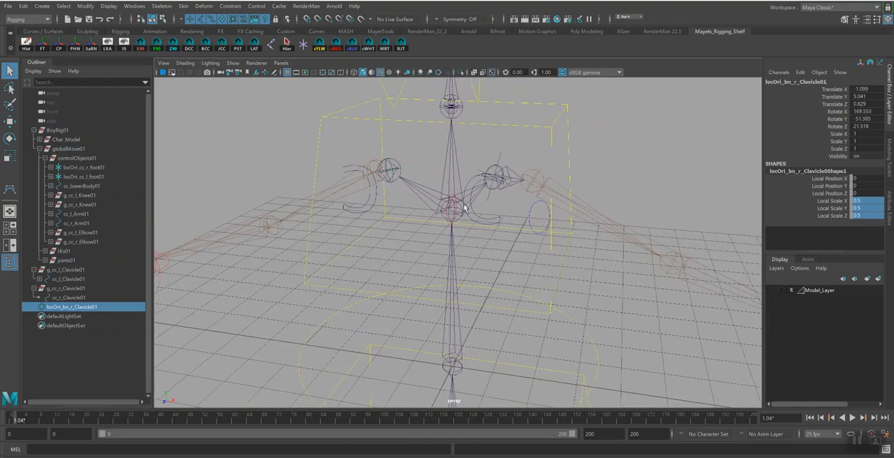
left_click(394, 180, "shift")
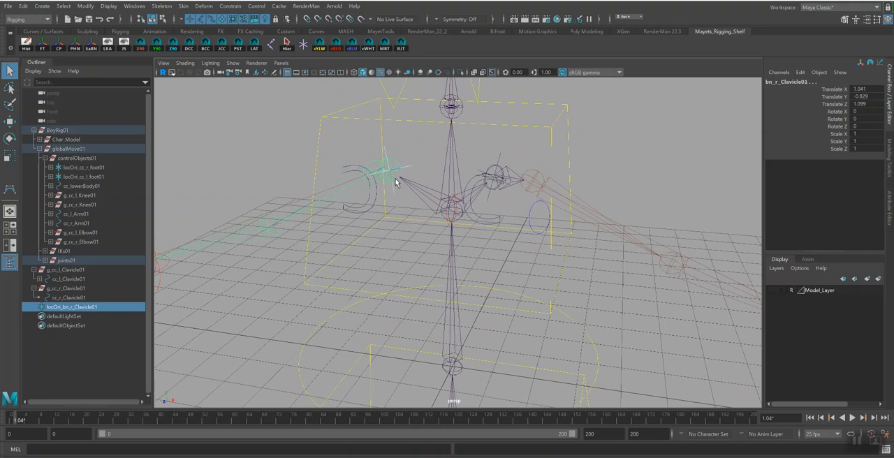
left_click(229, 6)
left_click(241, 48)
left_click_drag(433, 204, 425, 188, "alt")
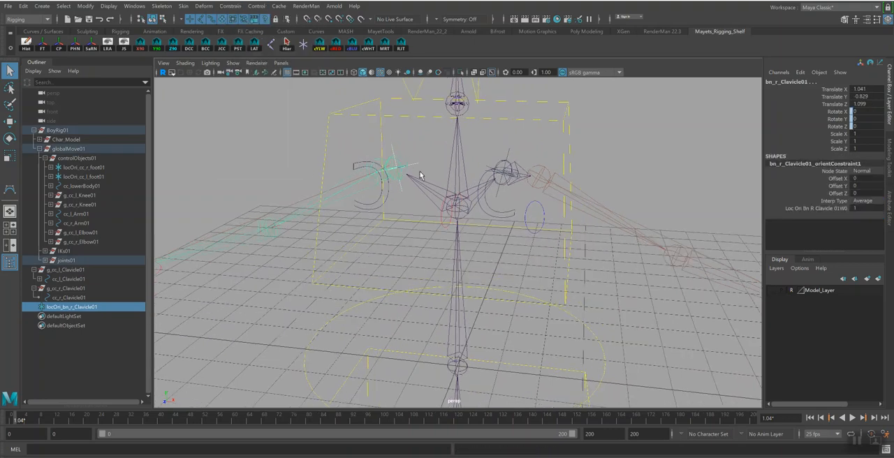
Parent locOri_bn_r_Clavicle01 under the cc_r_Clavicle01 control
left_click(421, 170)
left_click_drag(449, 224, 454, 221, "alt")
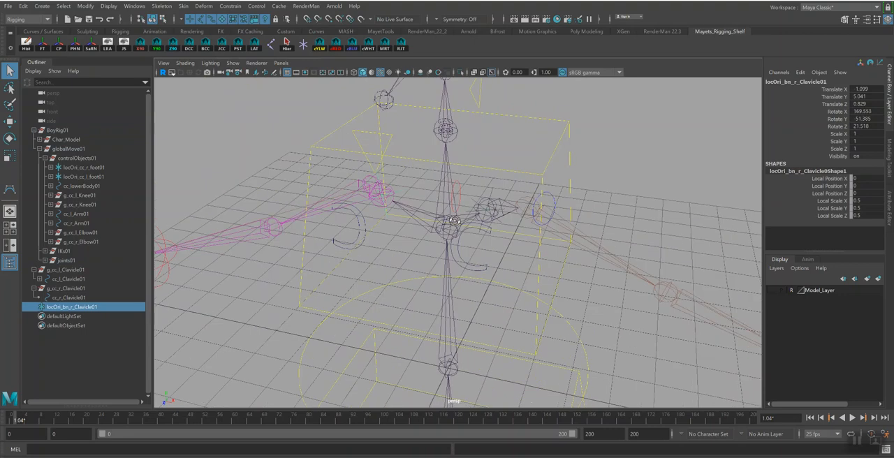
left_click(337, 250, "shift")
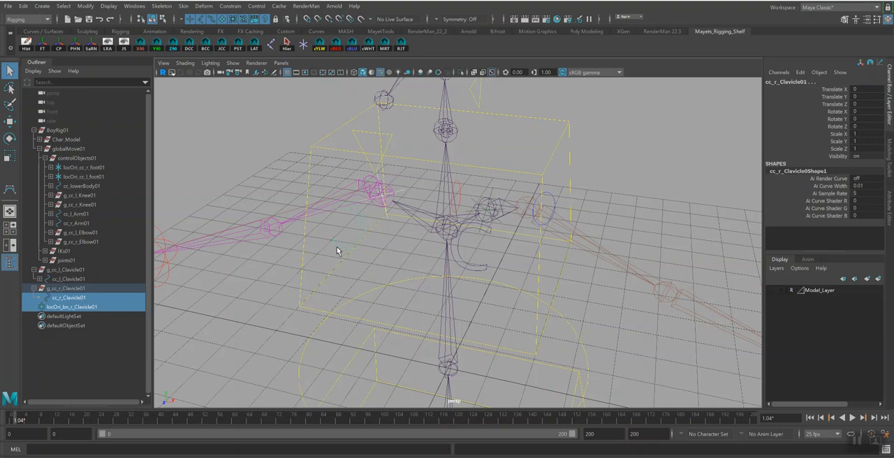
key("p")
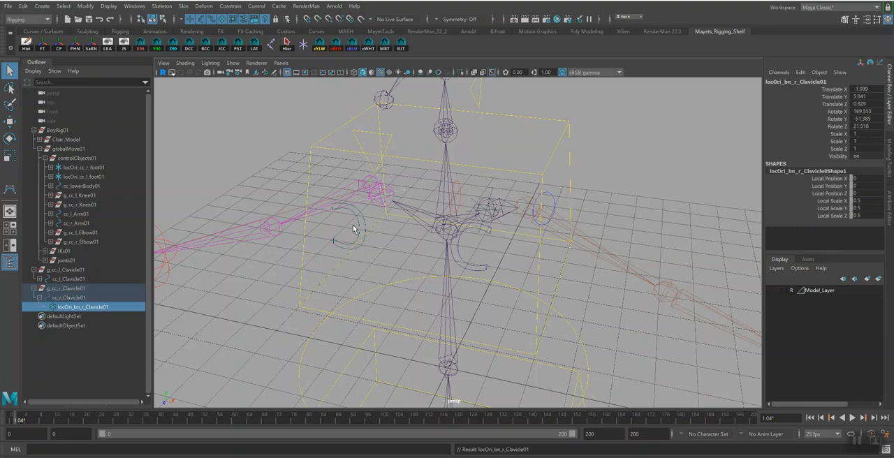
Test-rotate the cc_r_Clavicle01 control and undo the rotation
key("Up")
mouse_move(362, 226)
left_mouse_down("alt")
mouse_move(371, 217)
mouse_move(363, 224)
left_mouse_up("alt")
key("e")
left_click_drag(352, 182, 353, 179)
key("ctrl+z")
mouse_move(355, 248)
left_mouse_down("alt")
mouse_move(371, 240)
mouse_move(356, 242)
left_mouse_up("alt")
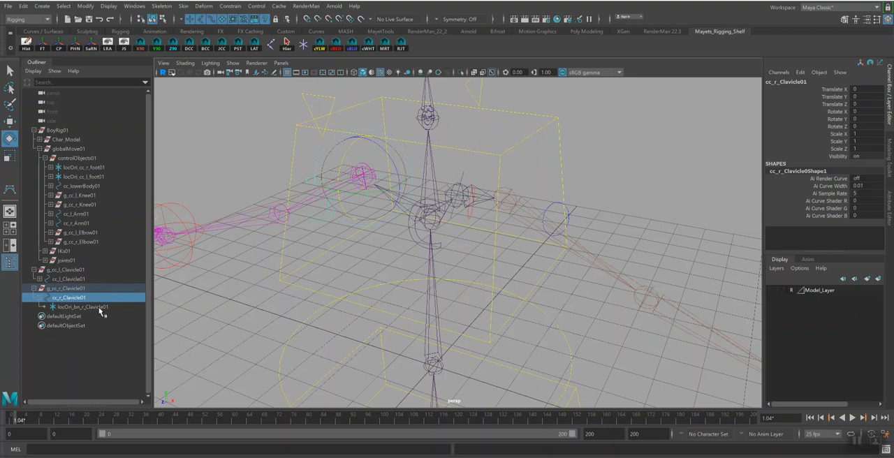
Collapse the g_cc_r_Clavicle01 group, save the scene despite the Student Version notice, and return to object selection
left_click(33, 287)
left_click_drag(444, 265, 489, 250, "alt")
key("ctrl+s")
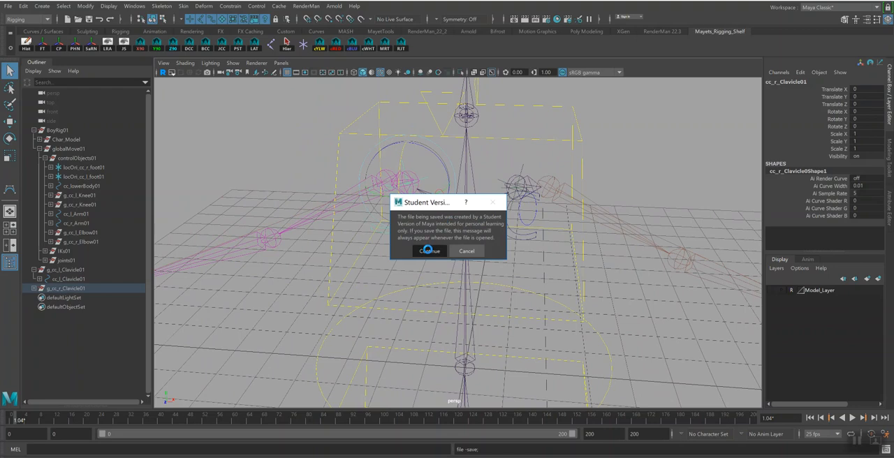
left_click(428, 251)
key("q")
Show Model_Layer briefly to check the rig against the character from the side, and hide it again
right_click_drag(547, 281, 373, 210, "alt")
left_click_drag(373, 210, 573, 223, "alt")
left_click(772, 290)
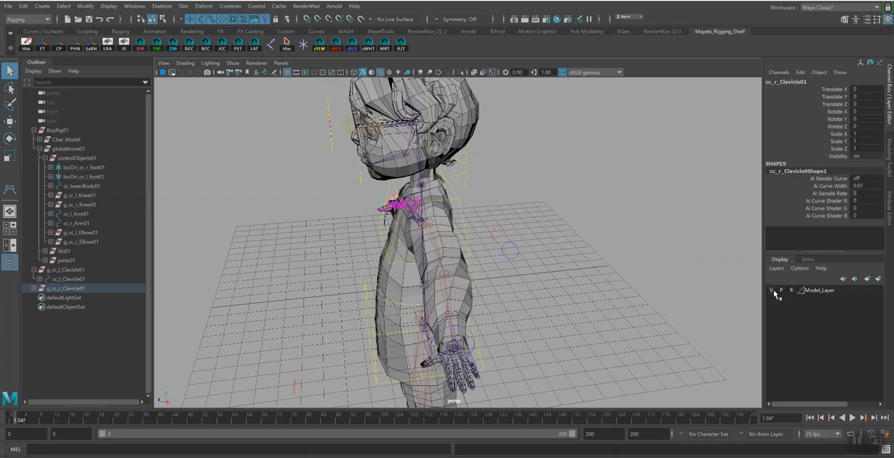
left_click(772, 290)
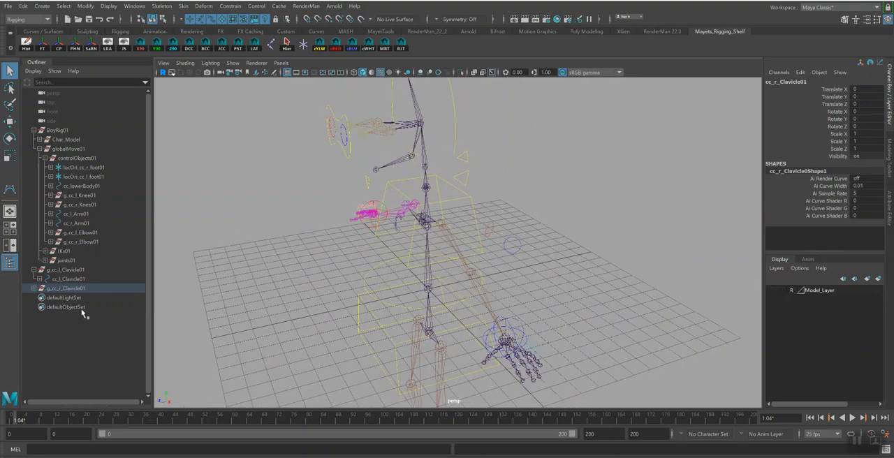
Parent g_cc_l_Clavicle01 and g_cc_r_Clavicle01 under the cc_upperBody01 control and select that control
left_click(68, 270)
left_click(67, 288, "ctrl")
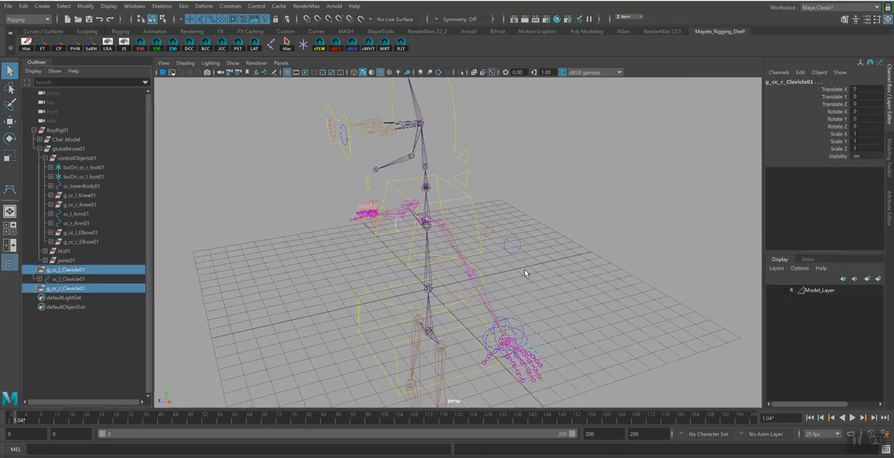
left_click(470, 207, "shift")
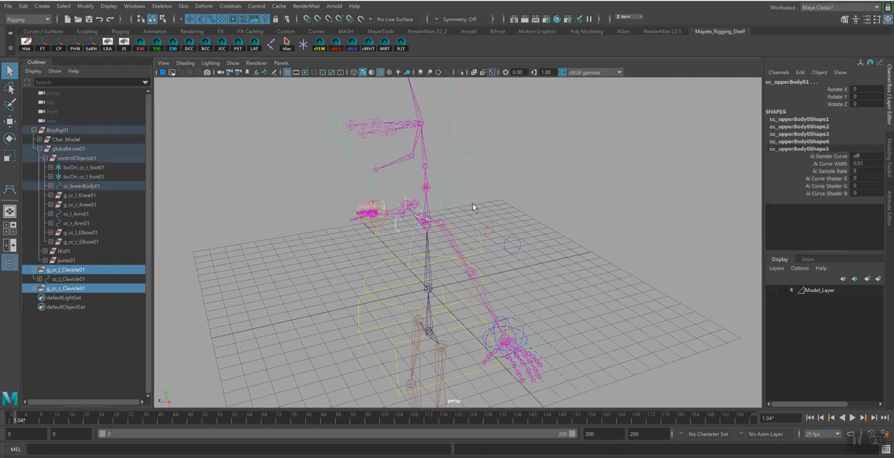
key("p")
left_click_drag(475, 208, 479, 193, "alt")
left_click(490, 203)
right_click_drag(488, 176, 547, 235, "alt")
left_click_drag(547, 236, 532, 253, "alt")
Clear the selection and rotate the curve shape of the right clavicle control in component mode
left_click_drag(382, 209, 400, 212, "alt")
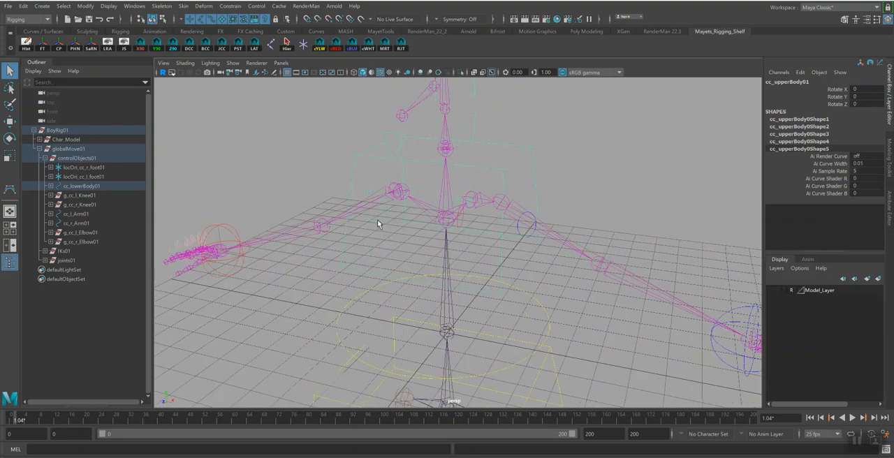
left_click(379, 223)
left_click(331, 136)
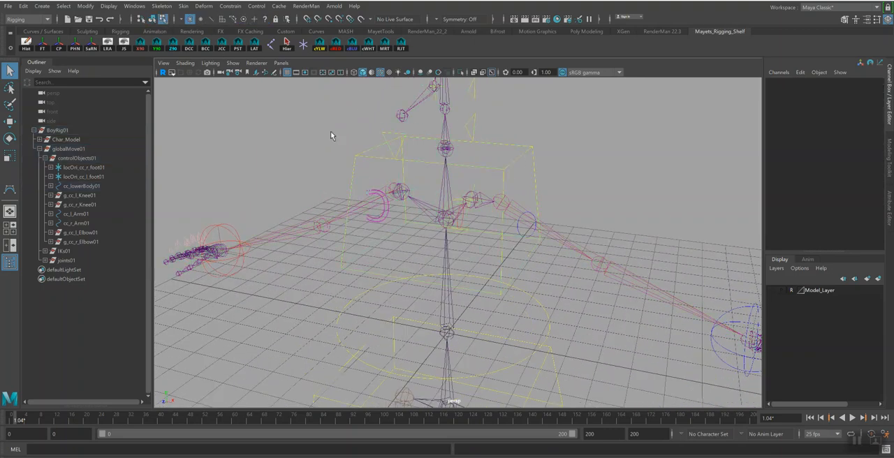
left_click(365, 193)
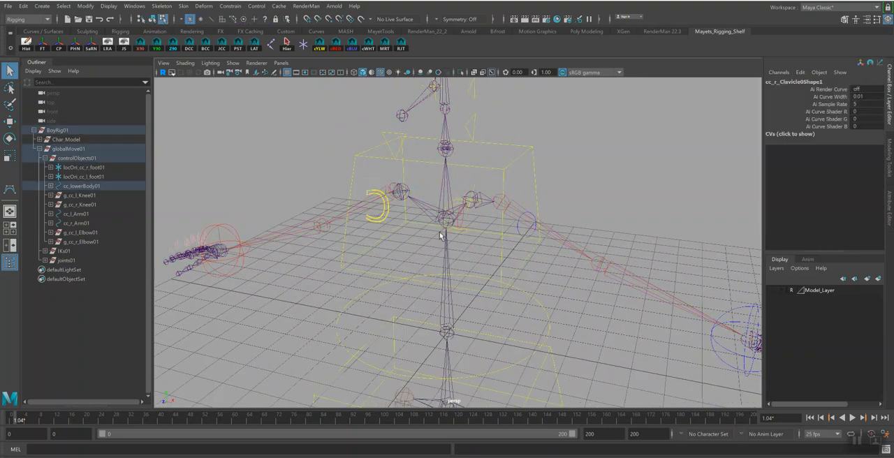
key("e")
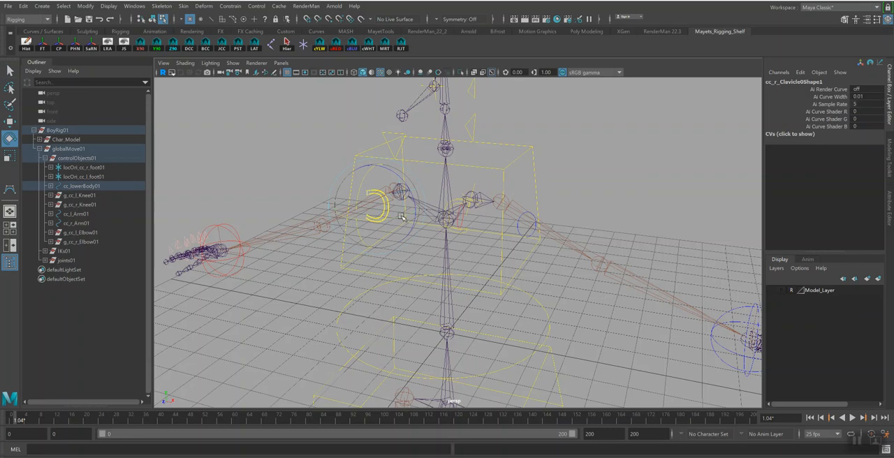
left_click_drag(402, 218, 356, 214)
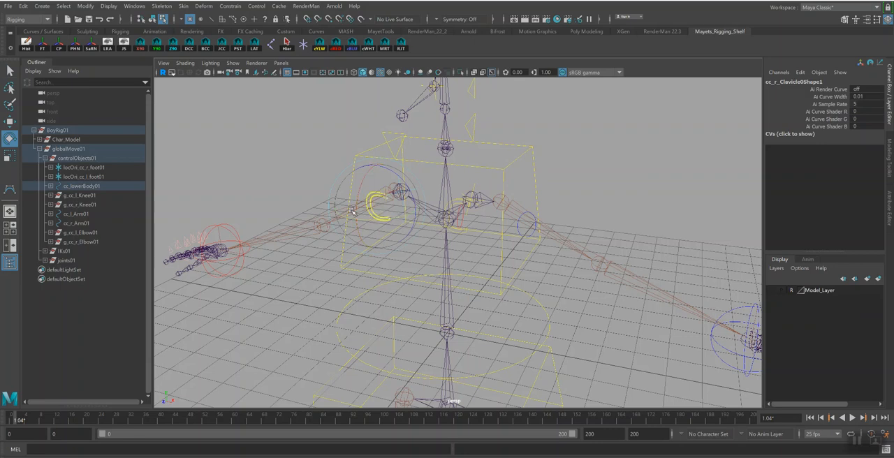
Check the tilt of the right clavicle control's curve in the perspective and side views, and return to object selection
left_click_drag(455, 183, 492, 188, "alt")
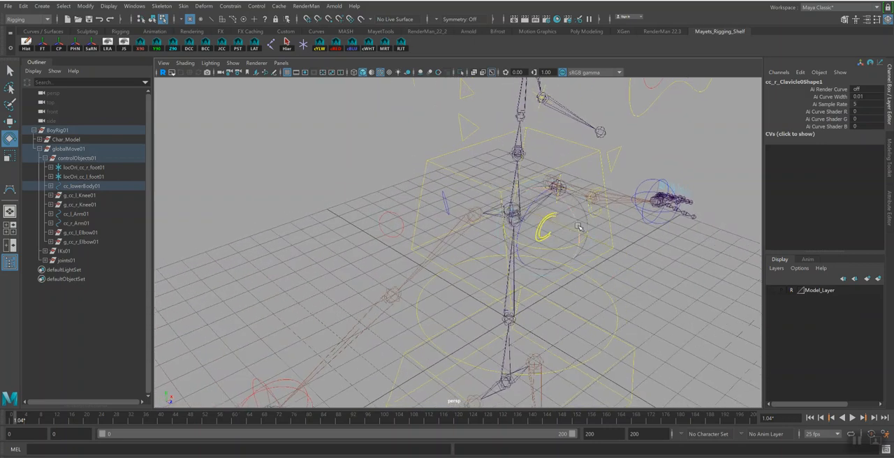
left_click_drag(572, 218, 631, 223, "alt")
key("space")
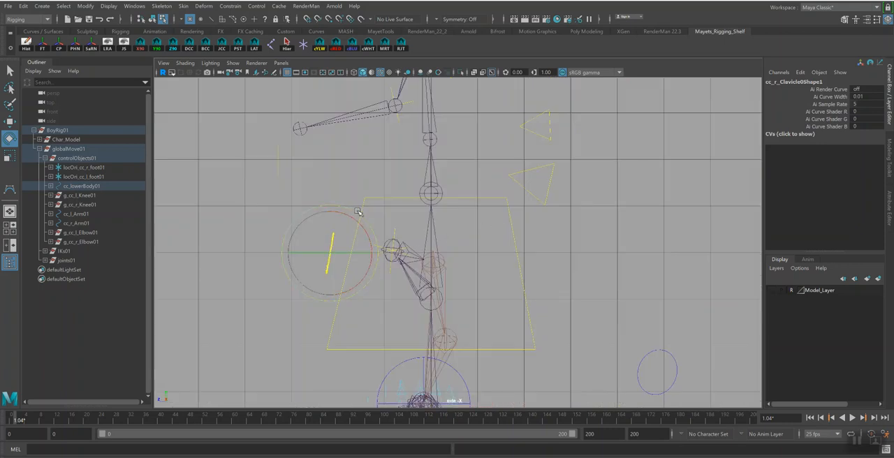
key("space")
left_click_drag(418, 239, 449, 222)
key("q")
left_click_drag(558, 247, 453, 232, "alt")
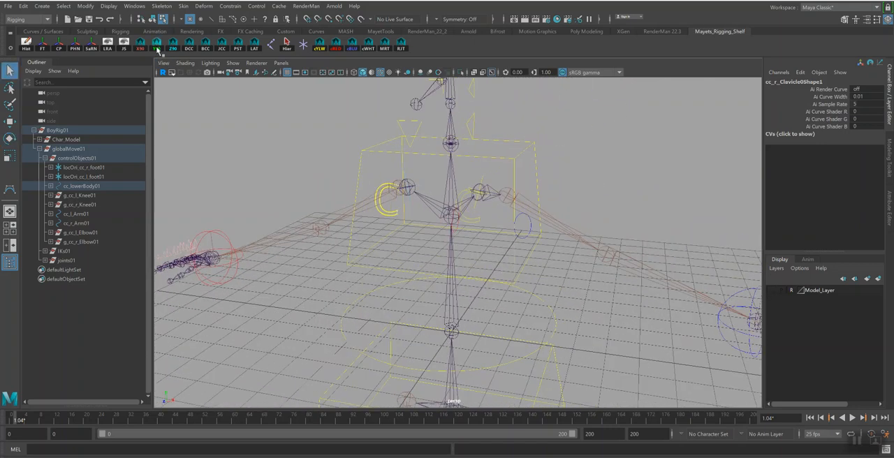
left_click(152, 19)
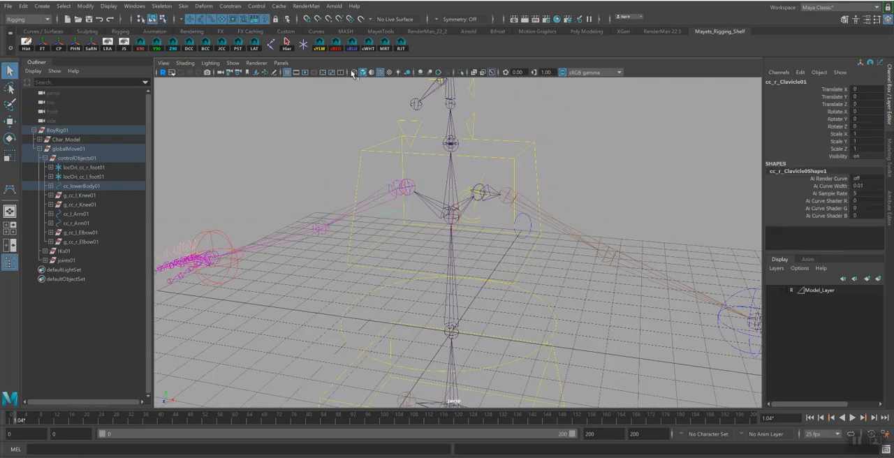
Colour the cc_r_Clavicle01 control red and the cc_l_Clavicle01 control blue, and clear the selection
left_click(335, 47)
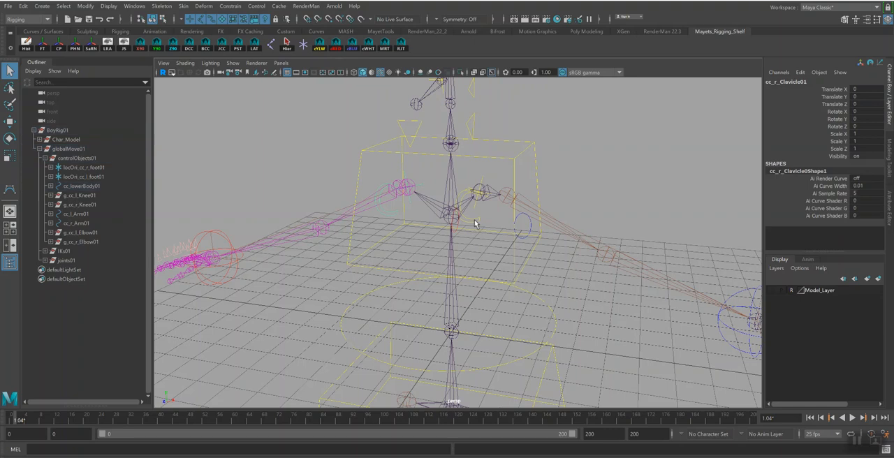
left_click(474, 224)
left_click(480, 222)
left_click(351, 45)
left_click(641, 178)
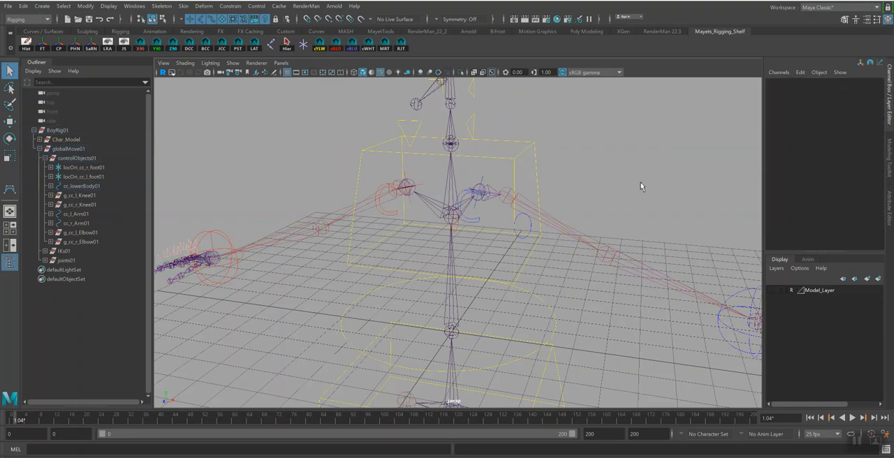
Hide the locOri_bn_l_Clavicle01 and locOri_bn_r_Clavicle01 orientation locators by setting their Visibility to off
left_click(481, 182)
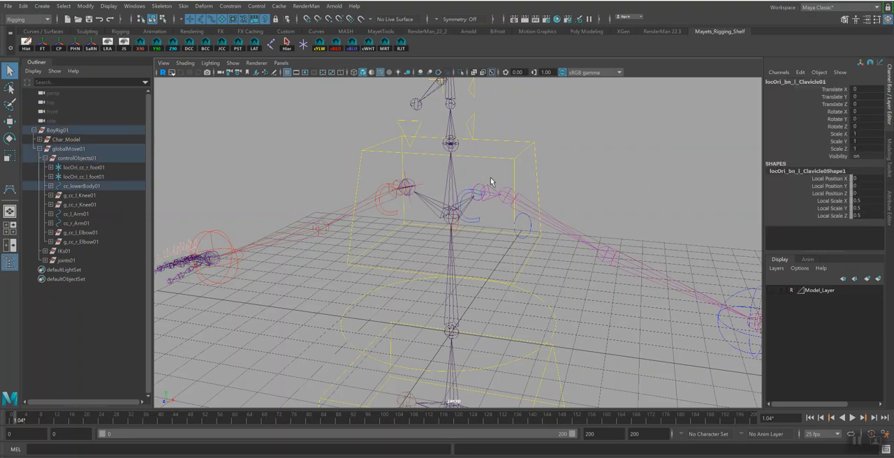
left_click(419, 187, "shift")
left_click(867, 155)
key("Return")
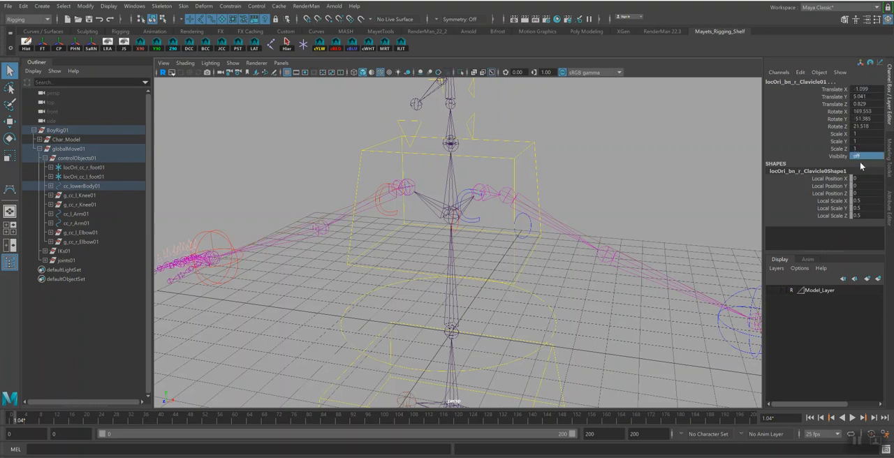
Lock and hide the Translate, Scale and Visibility channels of both clavicle controls, and clear the selection
left_click(477, 228)
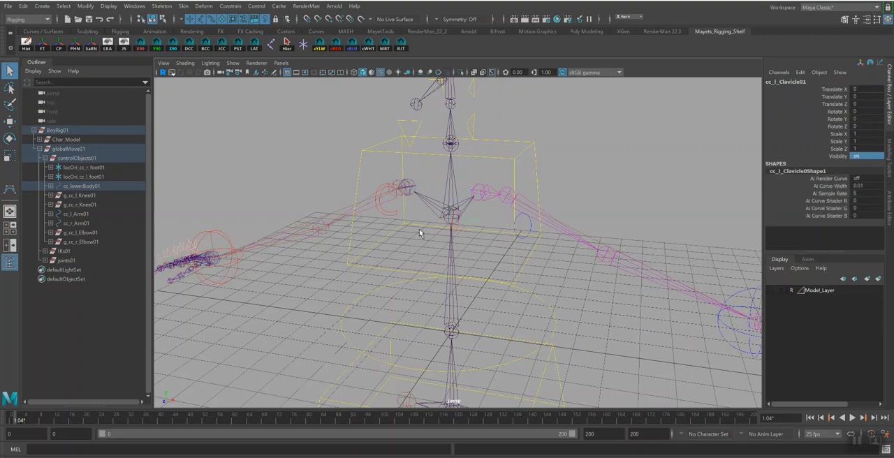
left_click(384, 213, "shift")
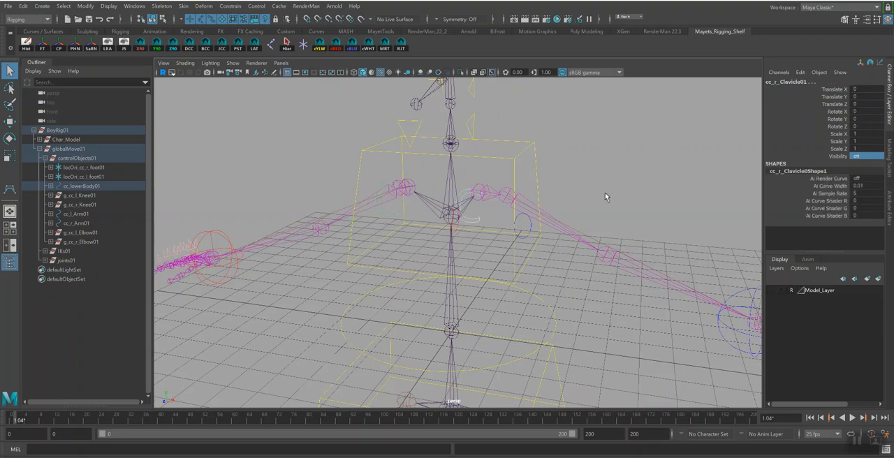
left_click_drag(829, 91, 834, 106)
left_click_drag(847, 137, 837, 158, "ctrl")
right_click(838, 158)
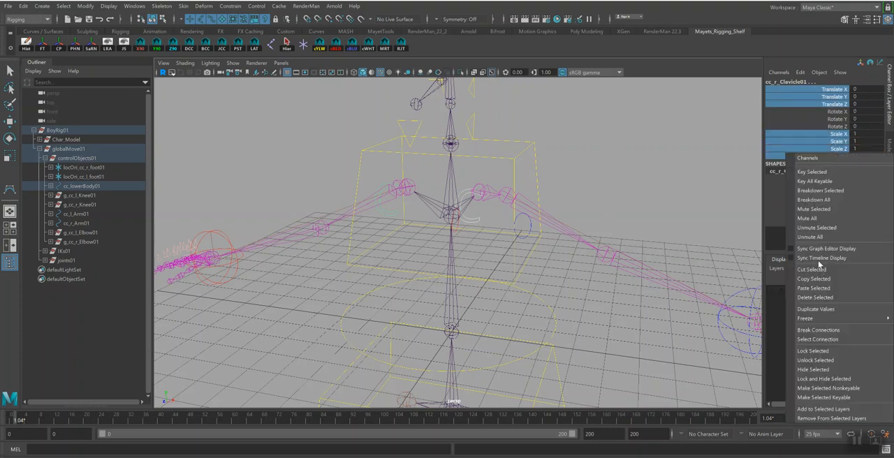
left_click(822, 378)
left_click(571, 162)
Examine the whole rig and its coloured clavicle controls from several angles and distances
left_click_drag(571, 162, 595, 235, "alt")
right_click_drag(594, 236, 474, 280, "alt")
middle_click_drag(474, 281, 482, 271, "alt")
left_click_drag(482, 271, 523, 254, "alt")
right_click_drag(524, 254, 500, 249, "alt")
left_click_drag(500, 249, 537, 266, "alt")
middle_click_drag(536, 267, 538, 232, "alt")
left_click_drag(538, 232, 542, 282, "alt")
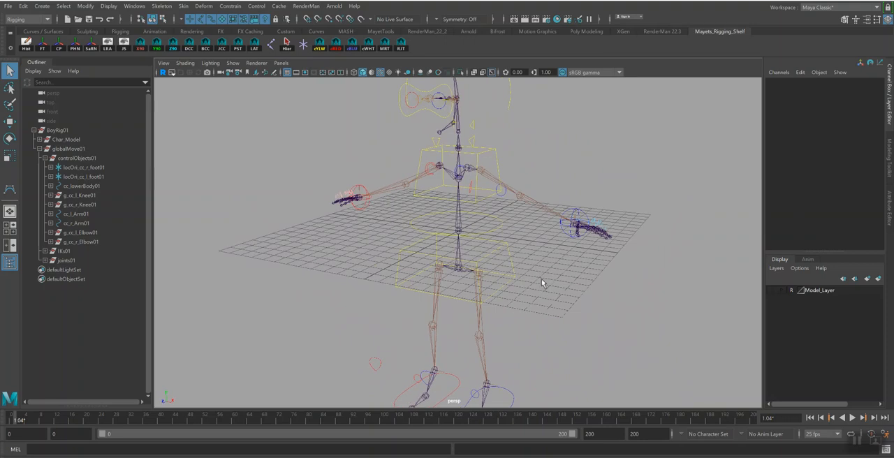